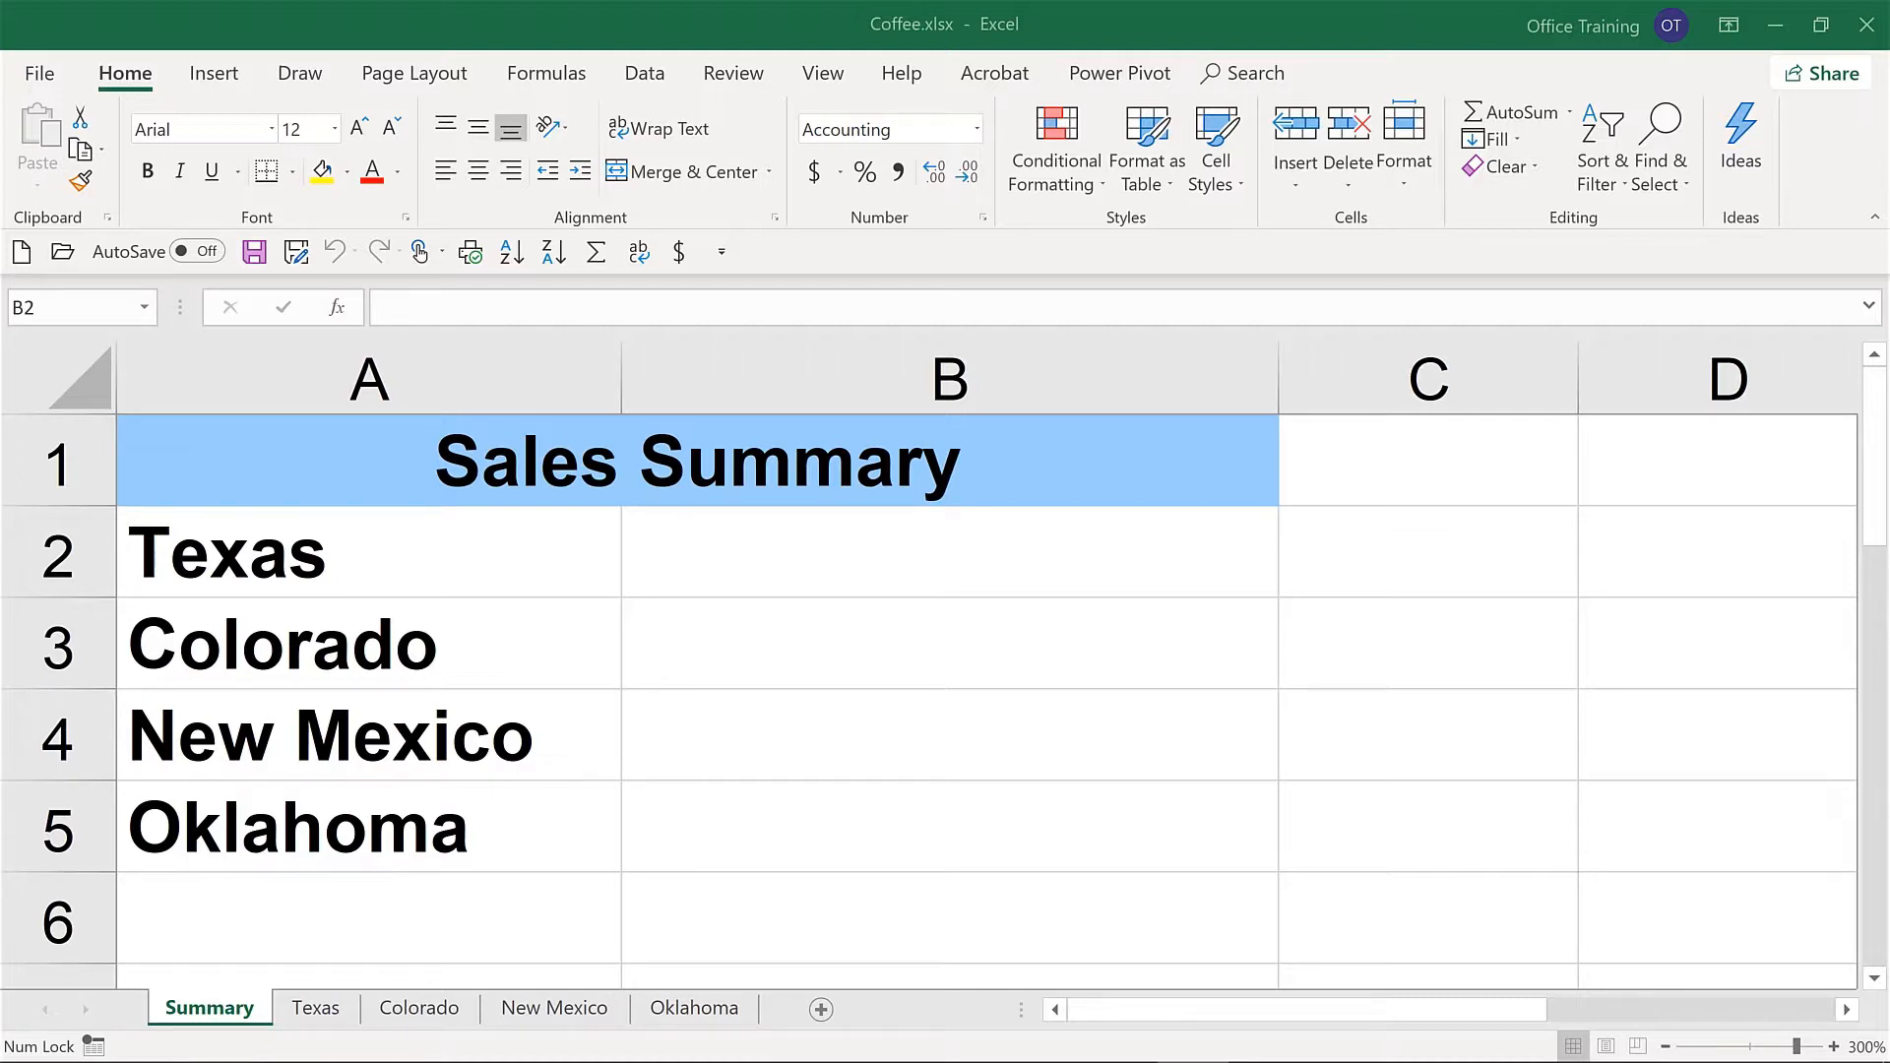
Link the Texas cell B2 on the Summary sheet to the total in I10 of the Texas sheet, and review its formula
{"action": "left_click", "coordinate": [331, 1010]}
{"action": "left_click", "coordinate": [207, 1011]}
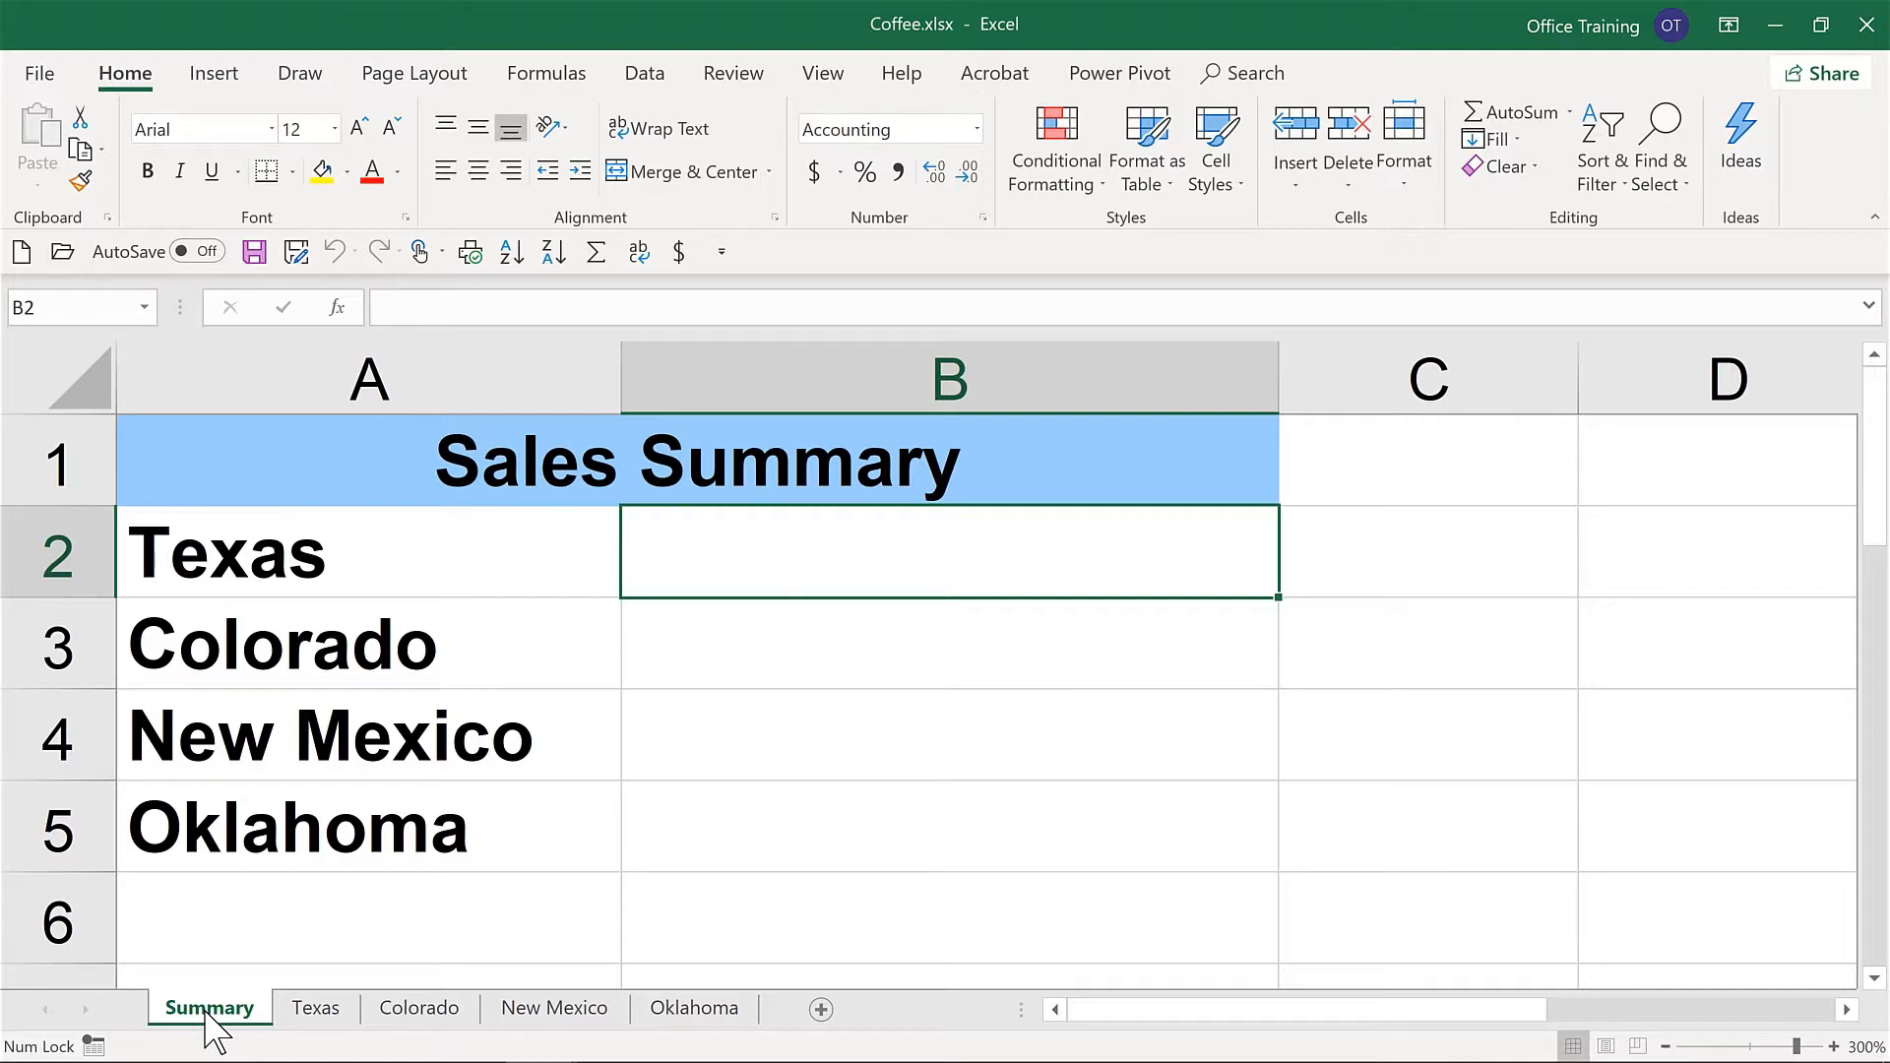
{"action": "type", "text": "="}
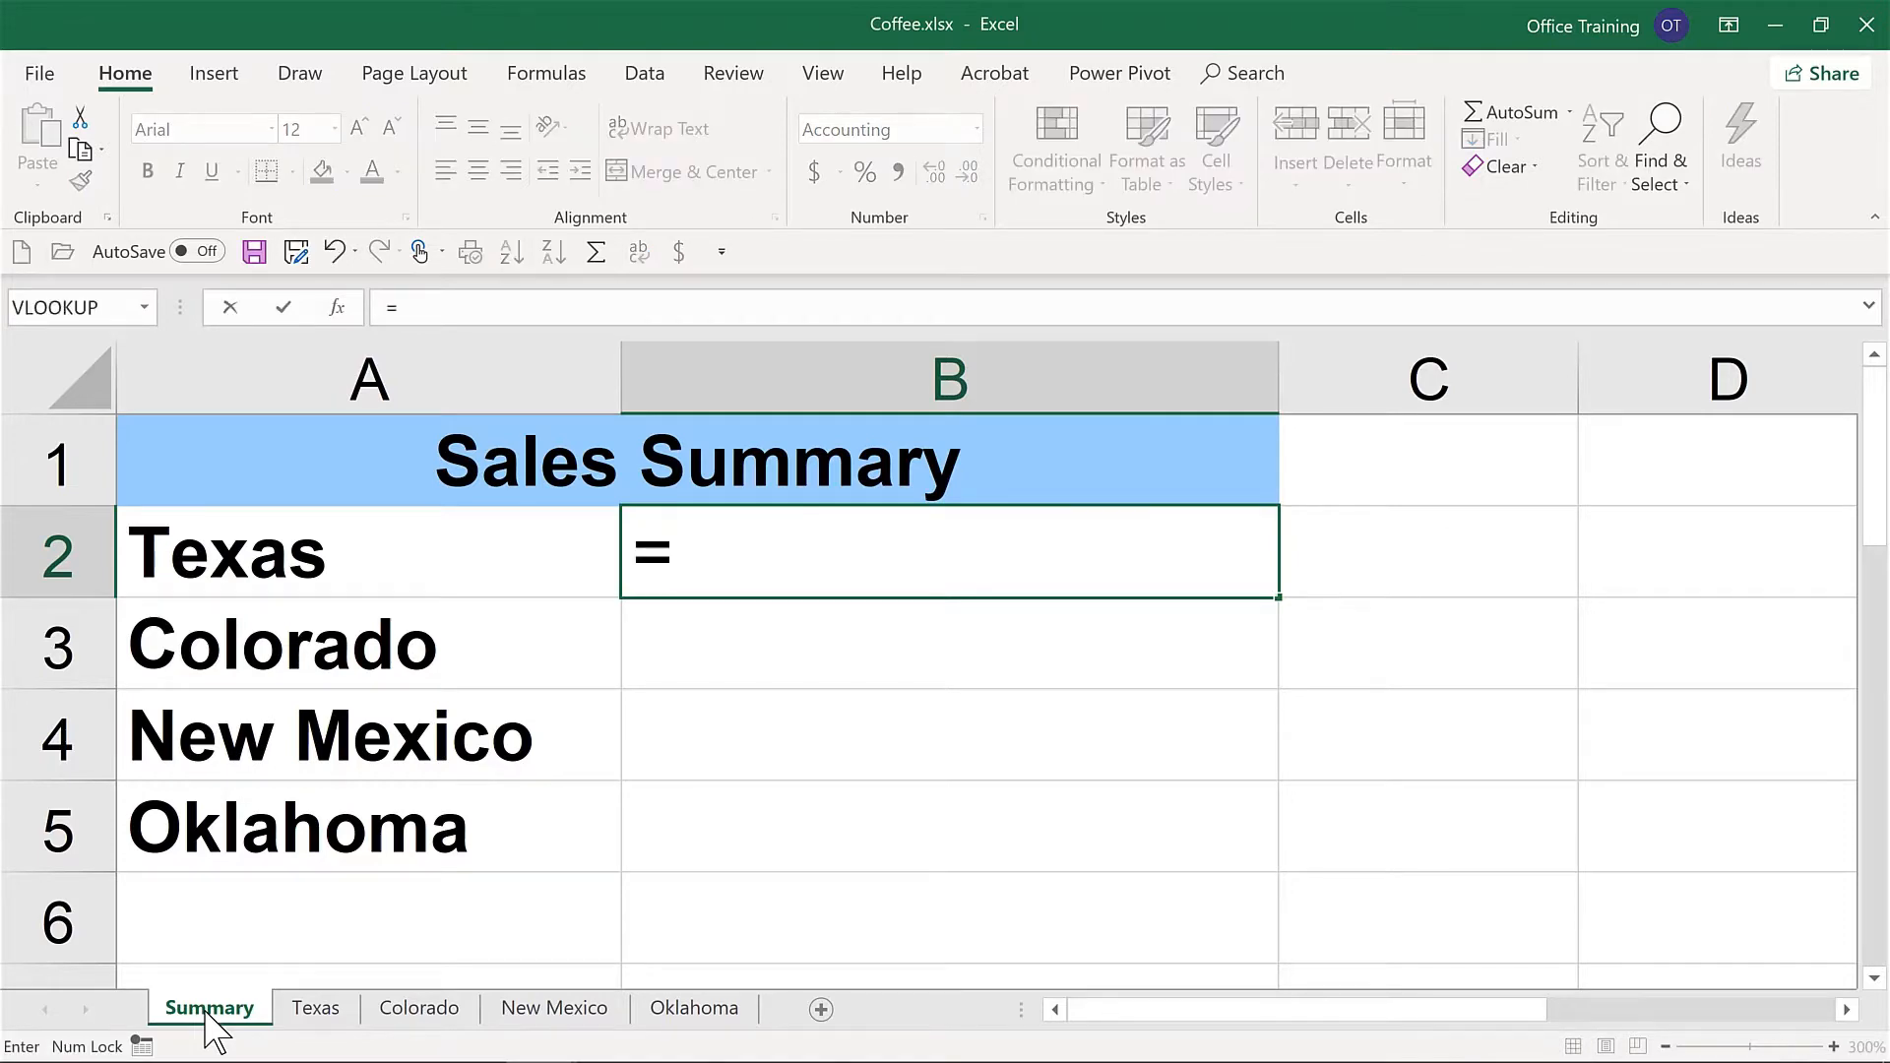
{"action": "left_click", "coordinate": [313, 1012]}
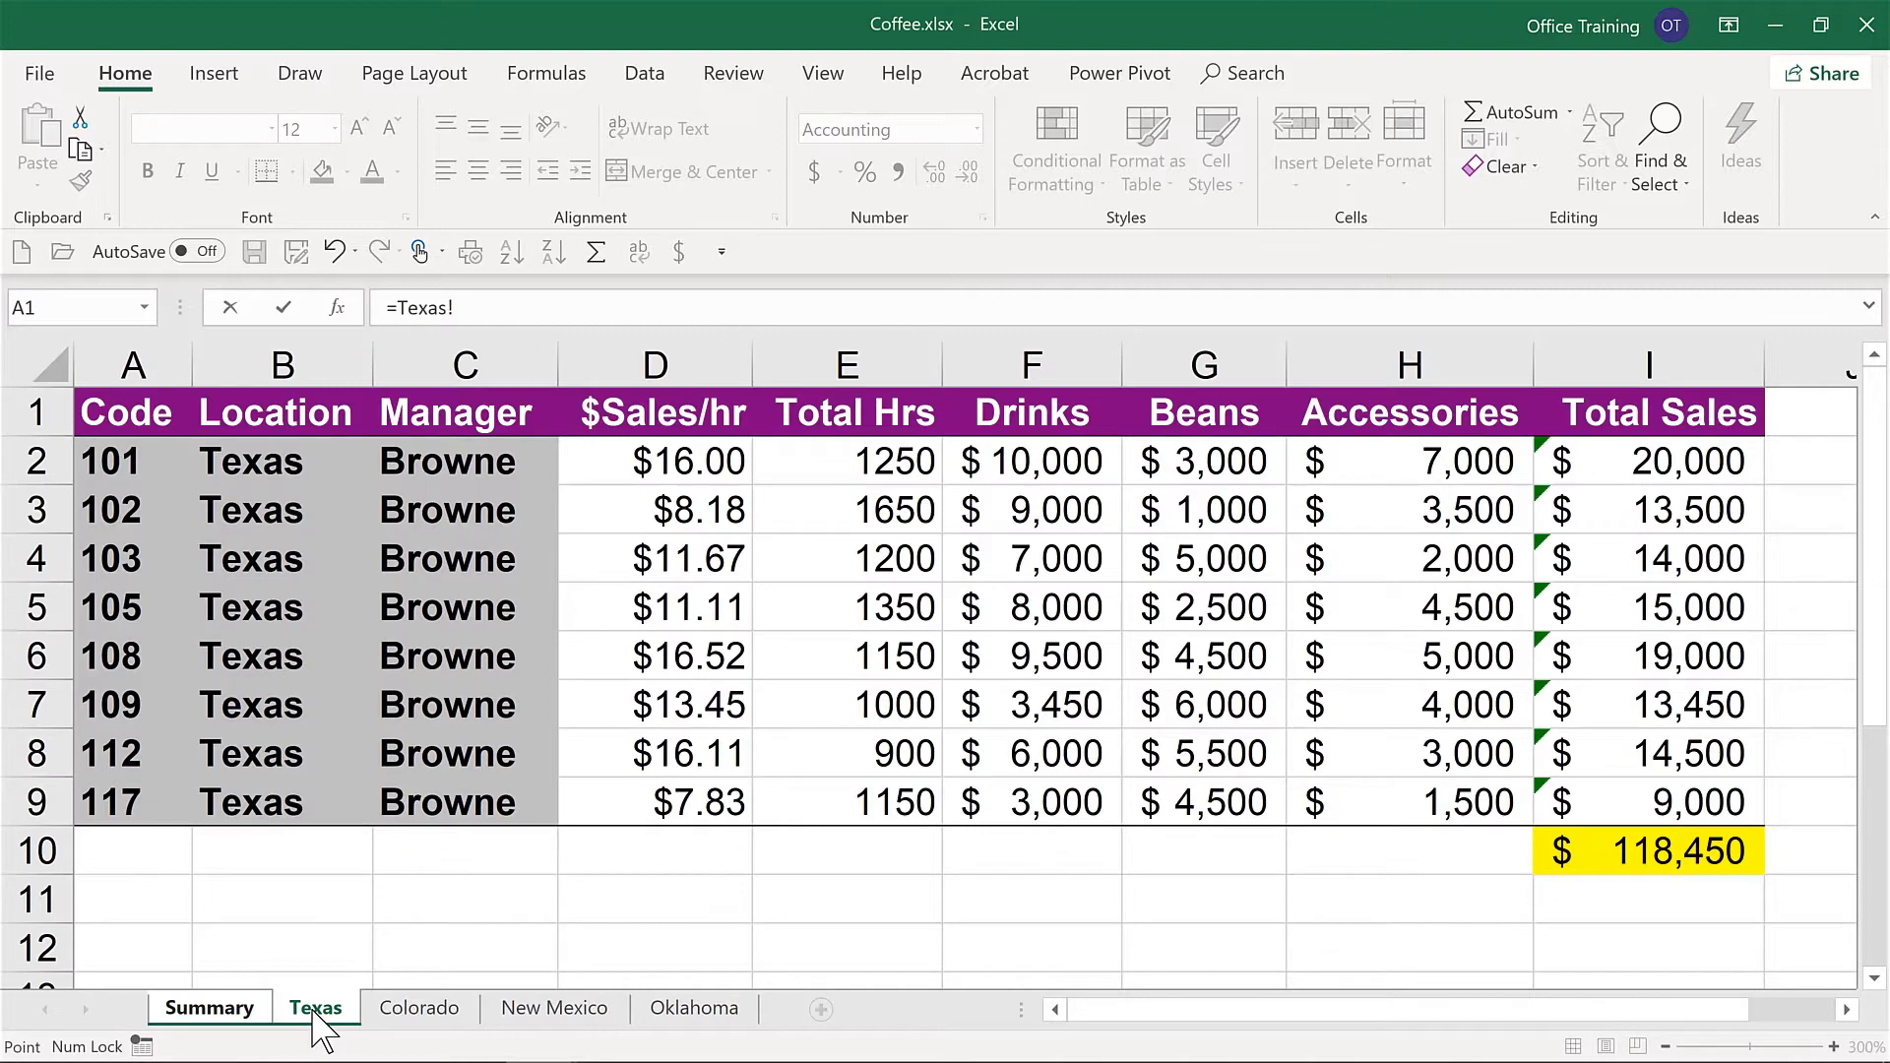
{"action": "left_click", "coordinate": [1650, 858]}
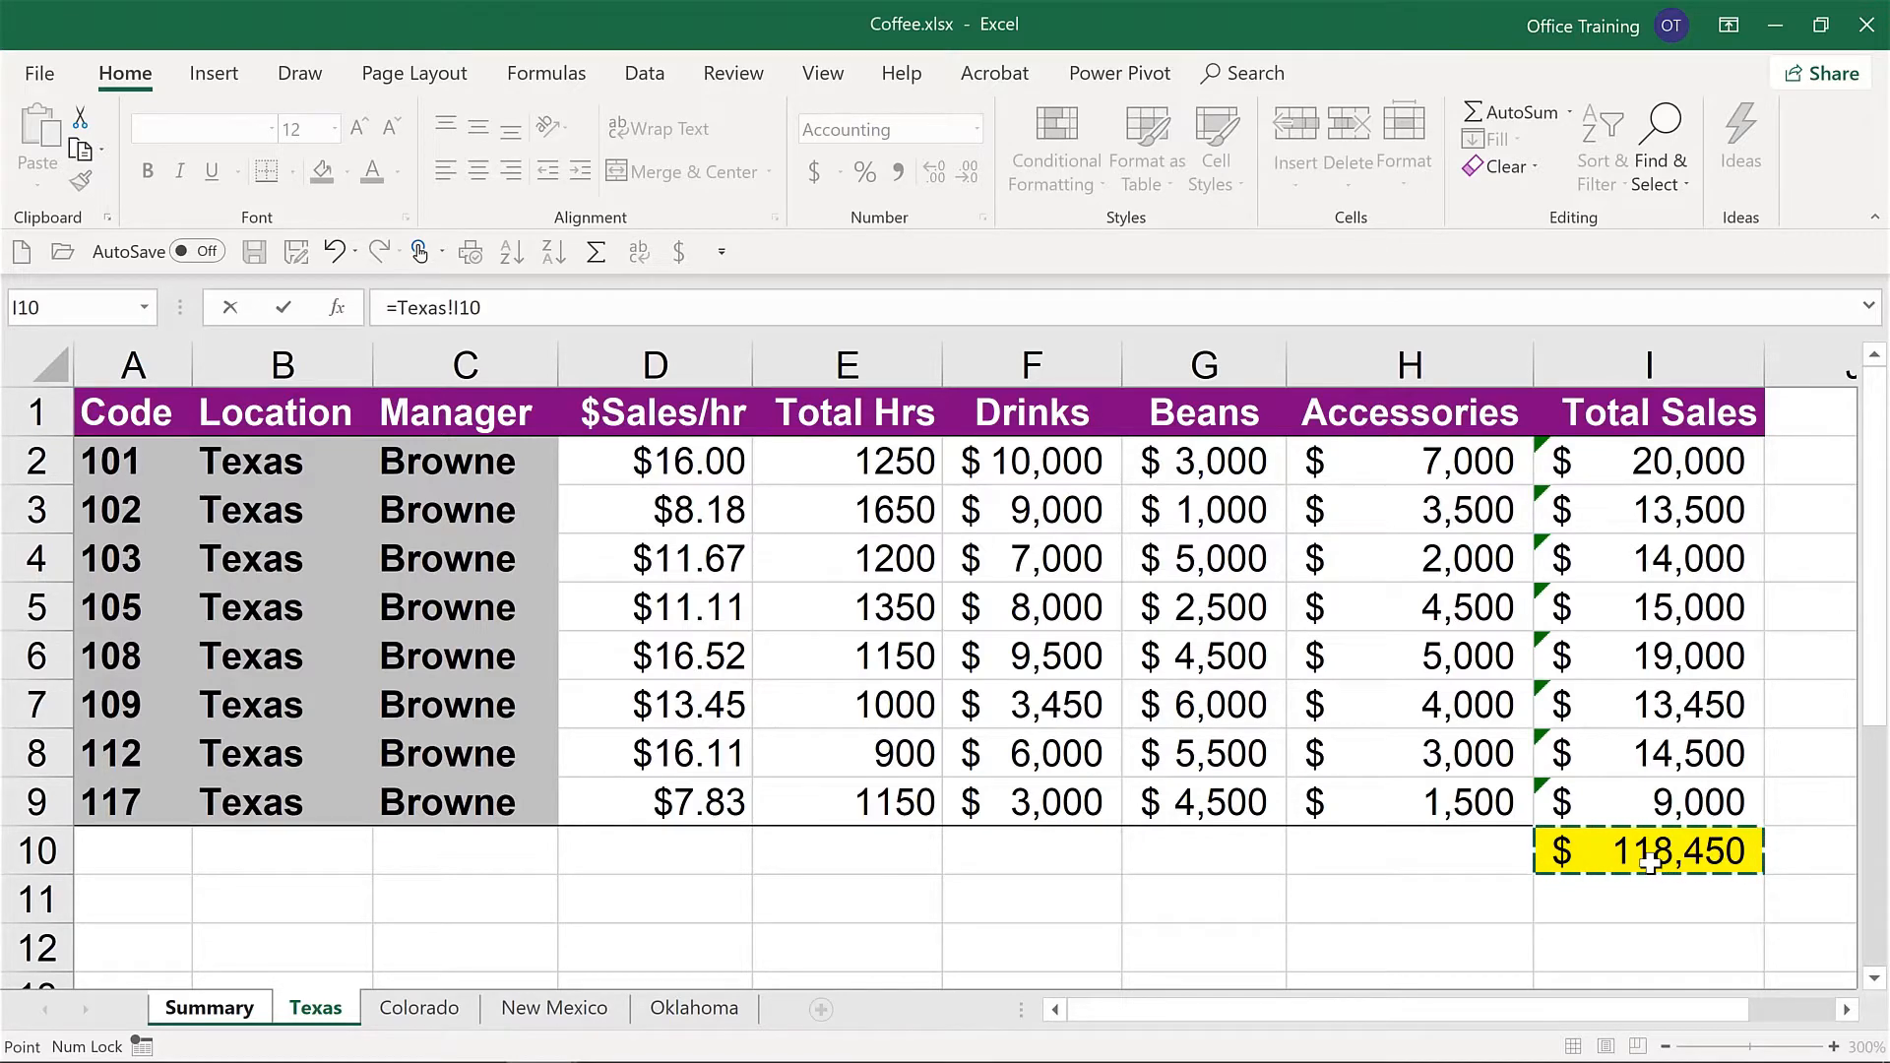
{"action": "key", "text": "Return"}
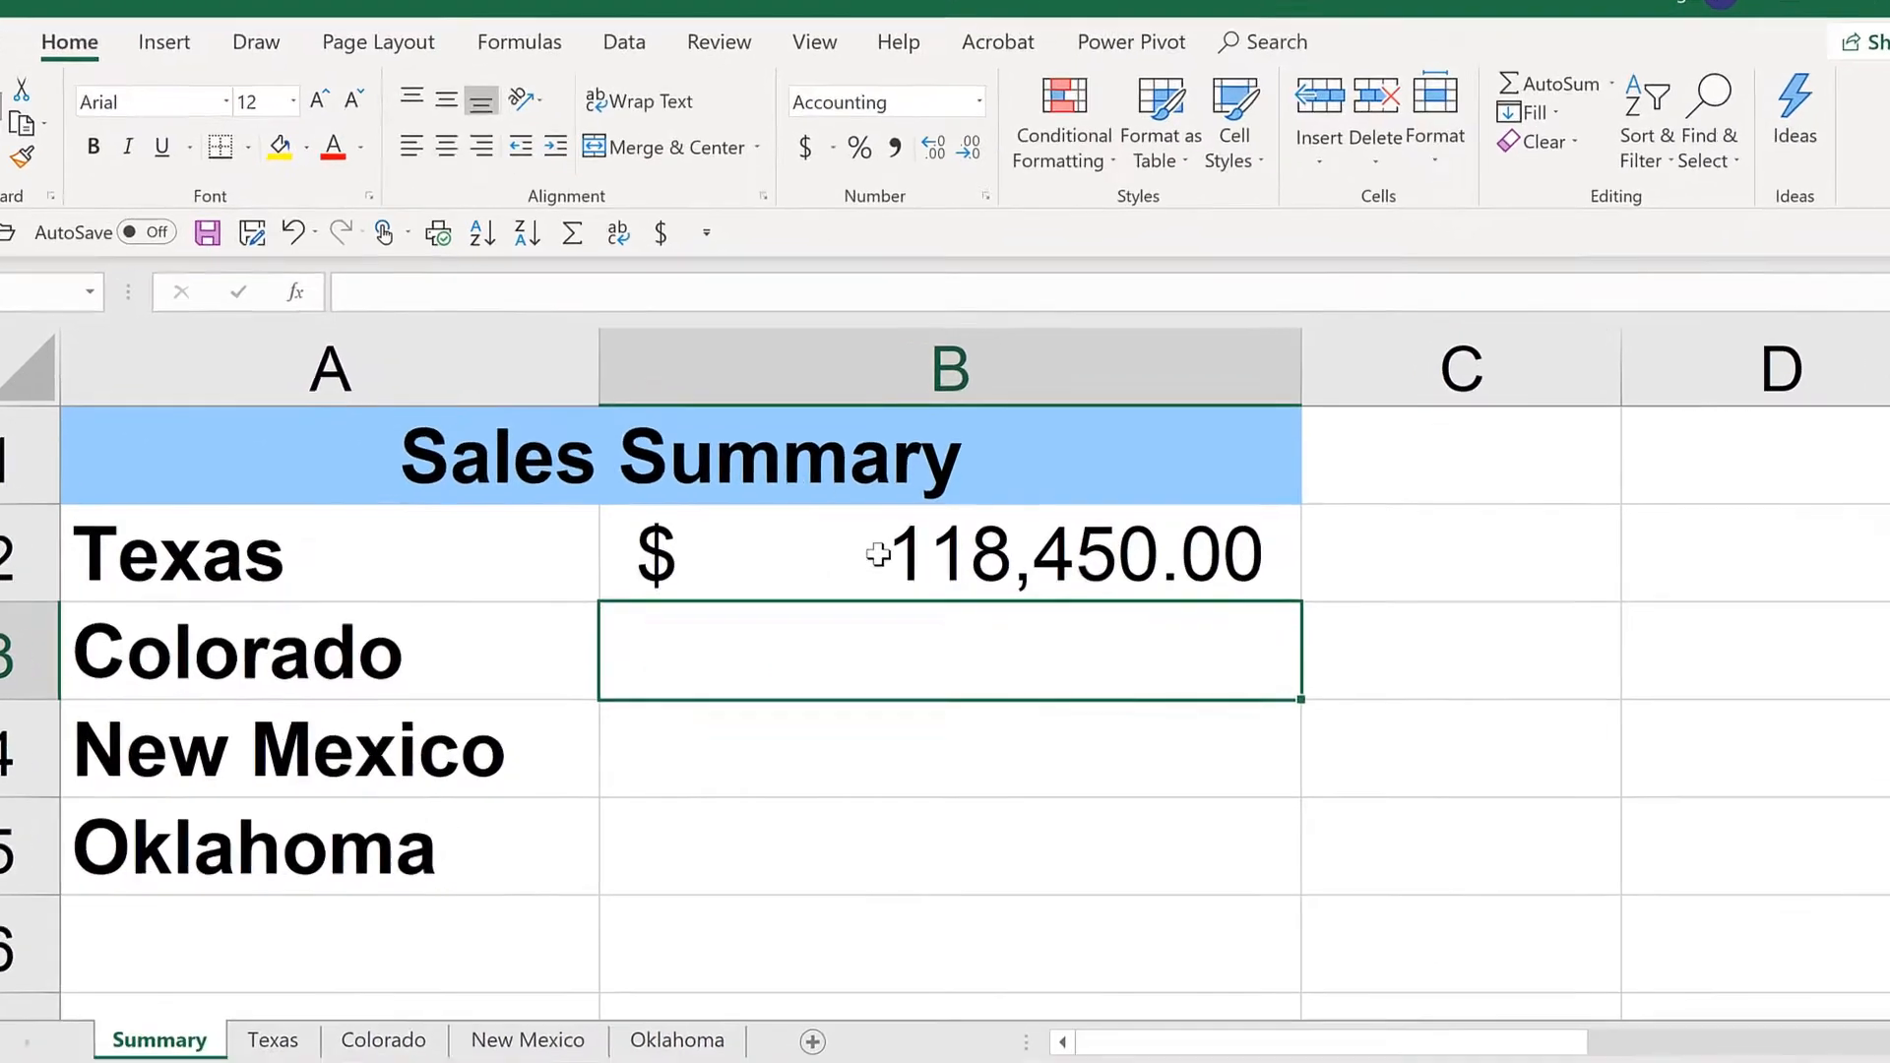
{"action": "left_click", "coordinate": [883, 553]}
{"action": "double_click", "coordinate": [883, 553]}
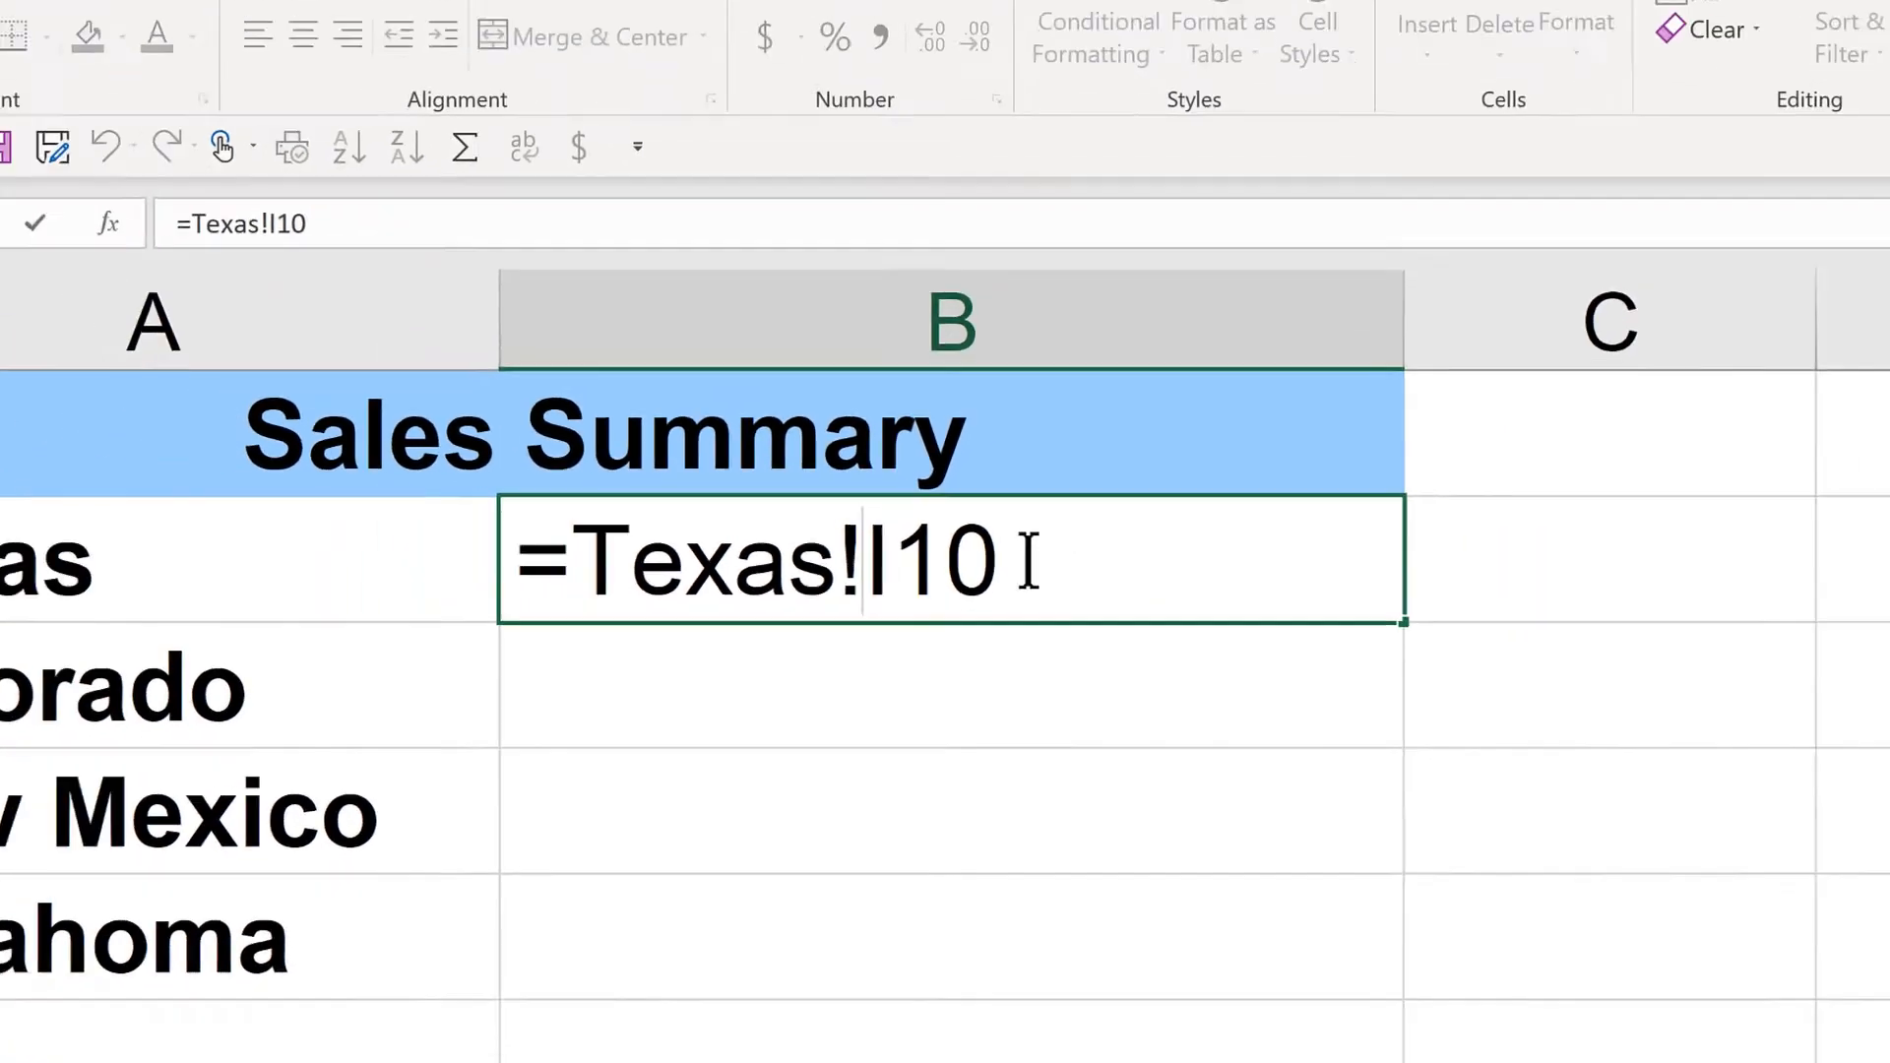
{"action": "key", "text": "Return"}
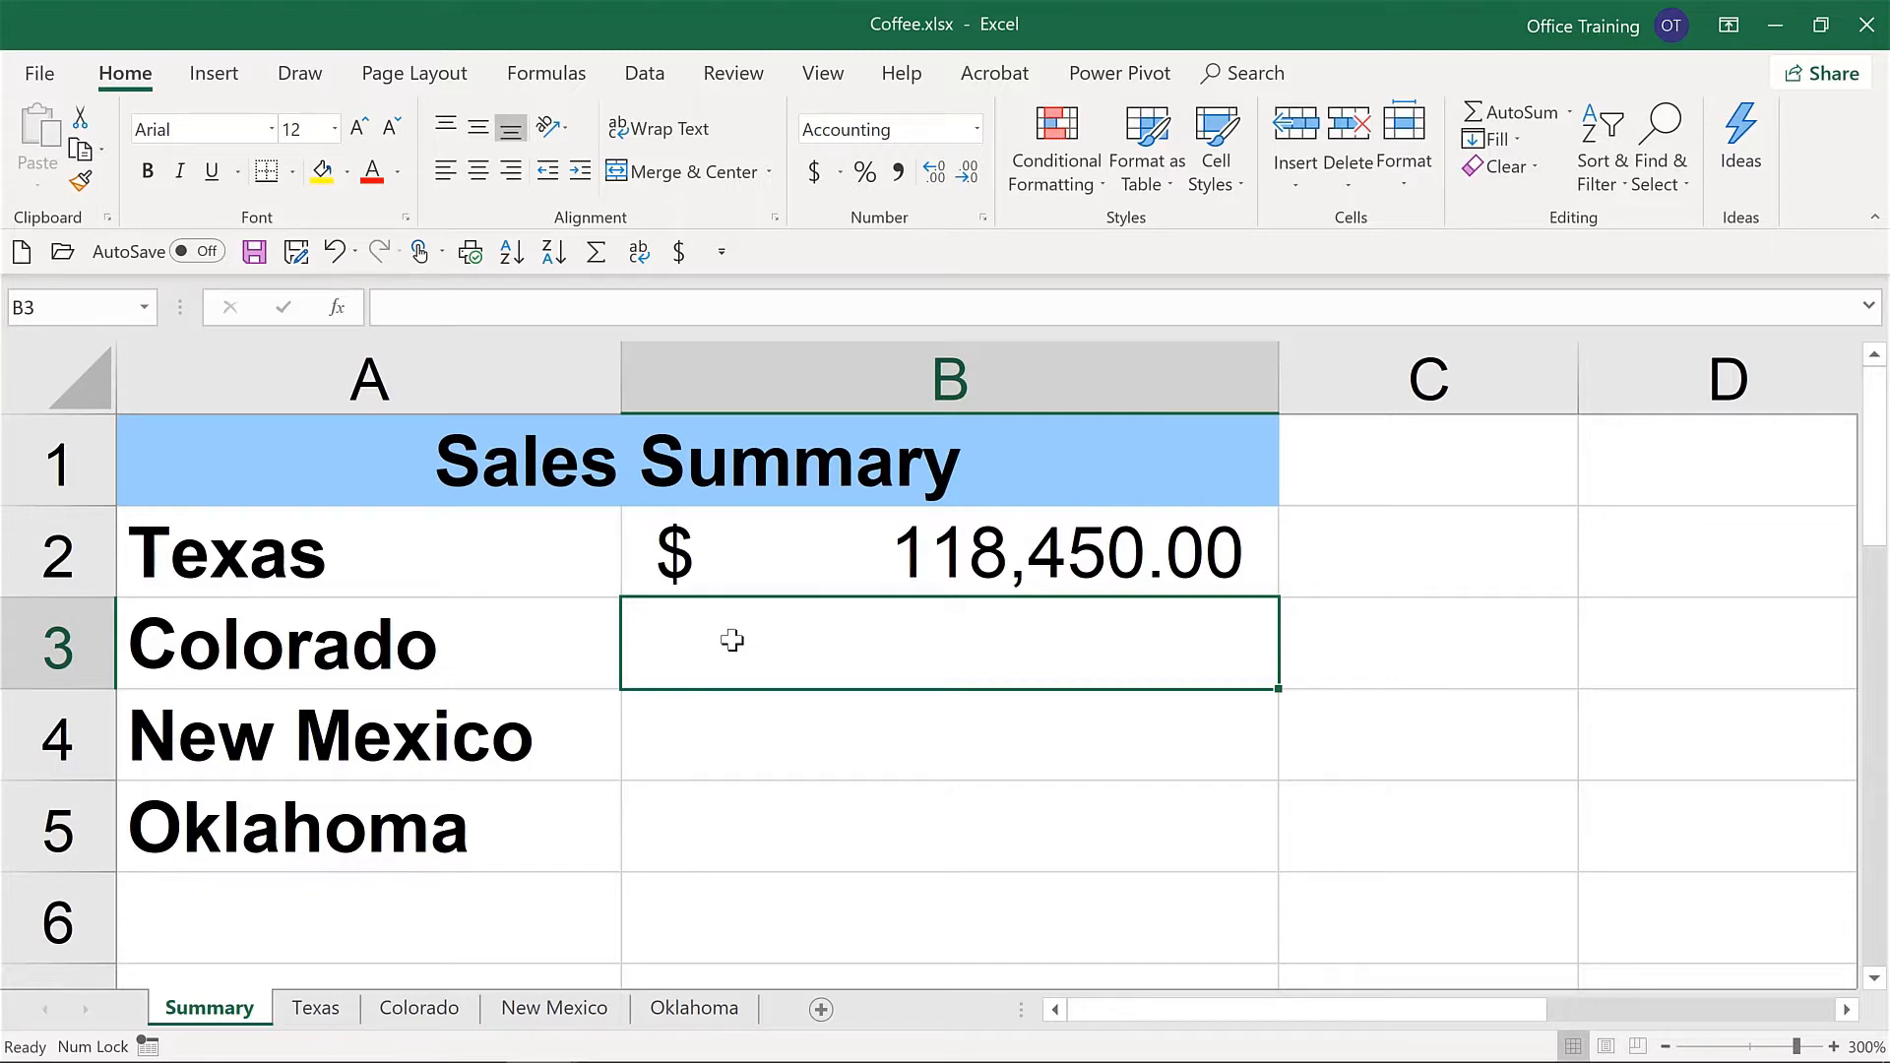
Enter a SUM of I2:I6 from the Colorado sheet in Summary cell B3, and review the resulting formula
{"action": "type", "text": "="}
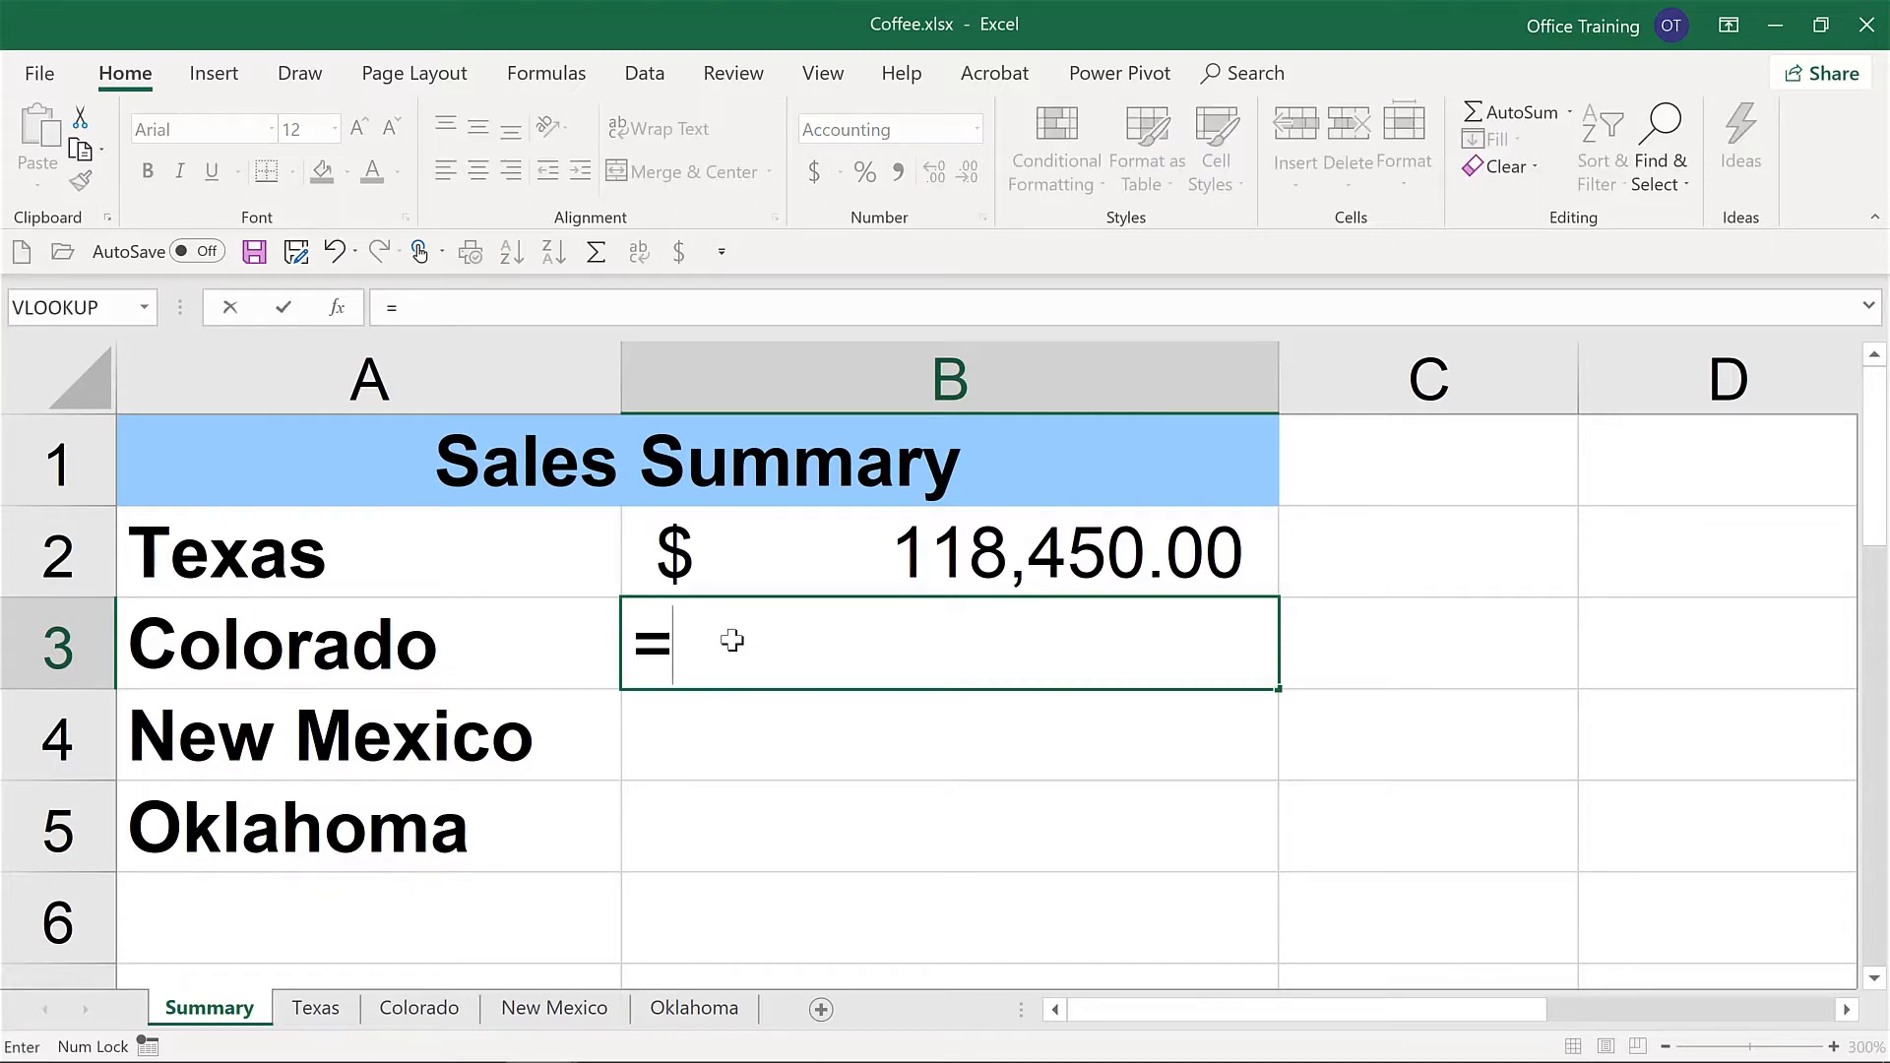
{"action": "type", "text": "sum("}
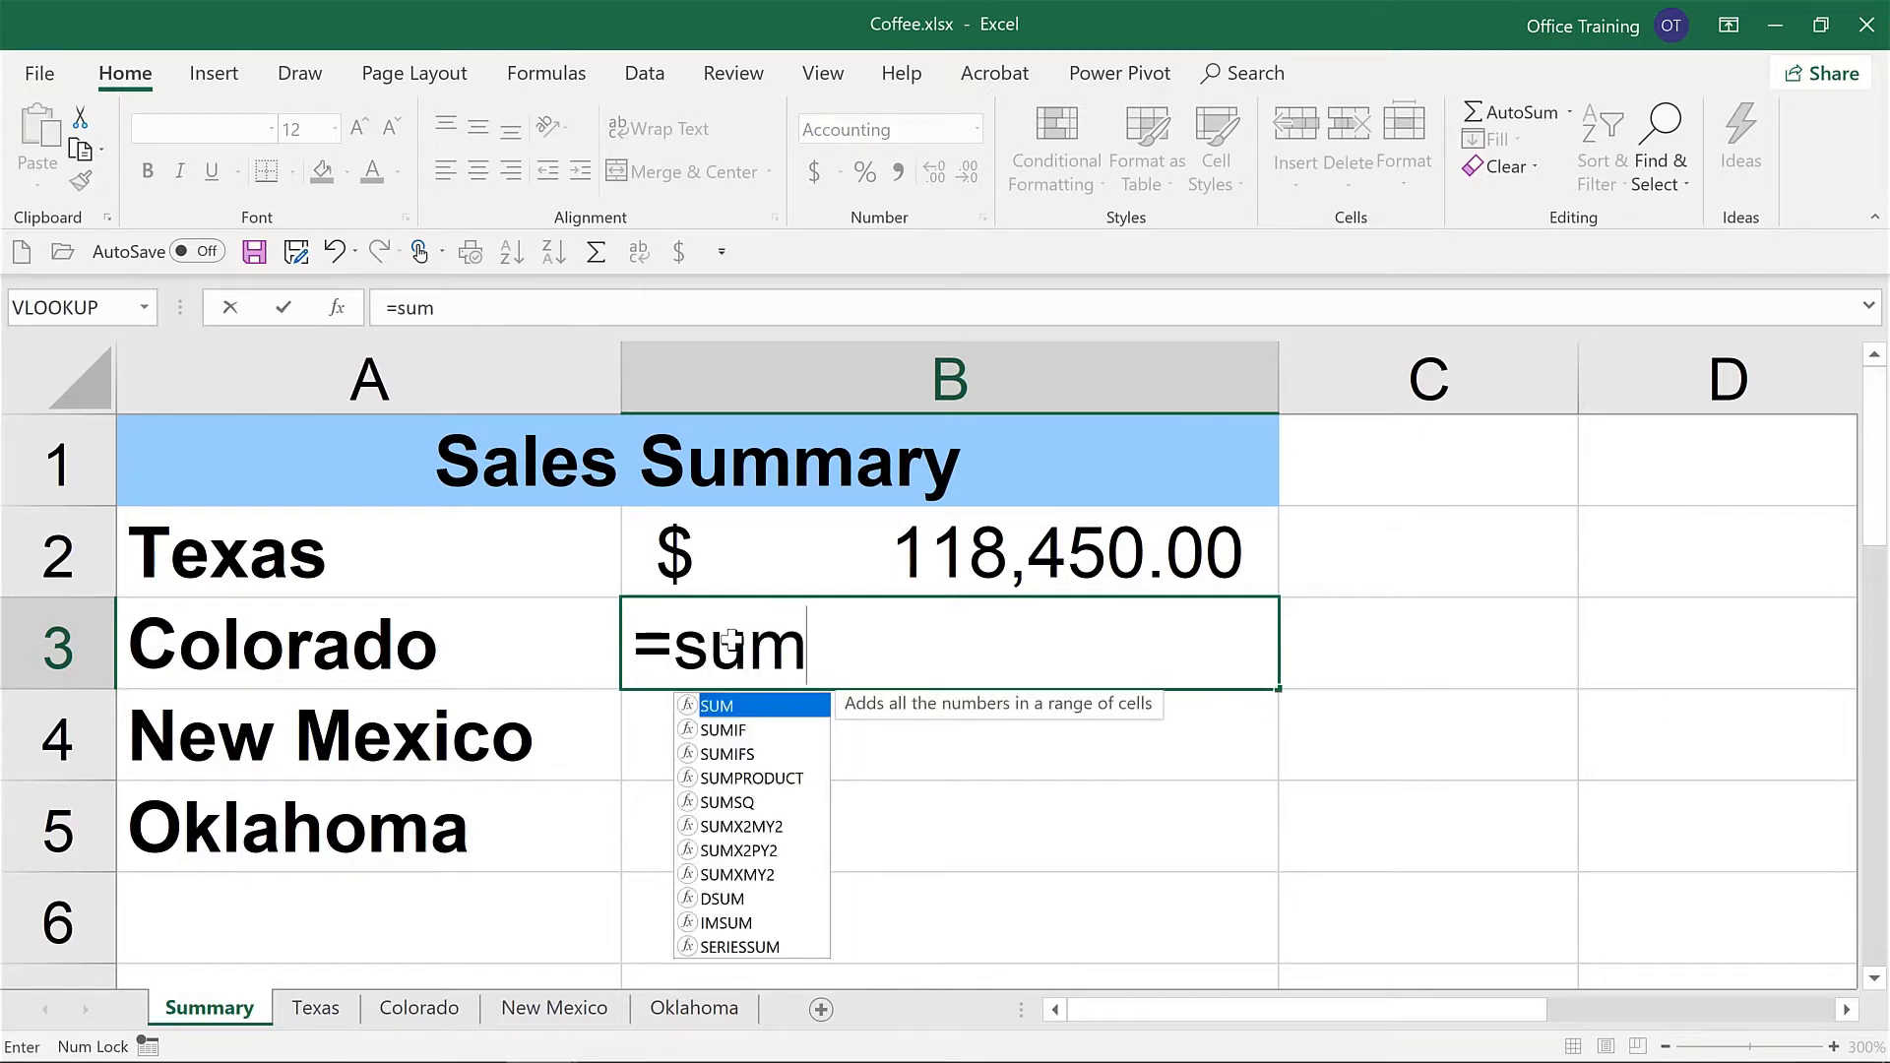
{"action": "left_click", "coordinate": [430, 1008]}
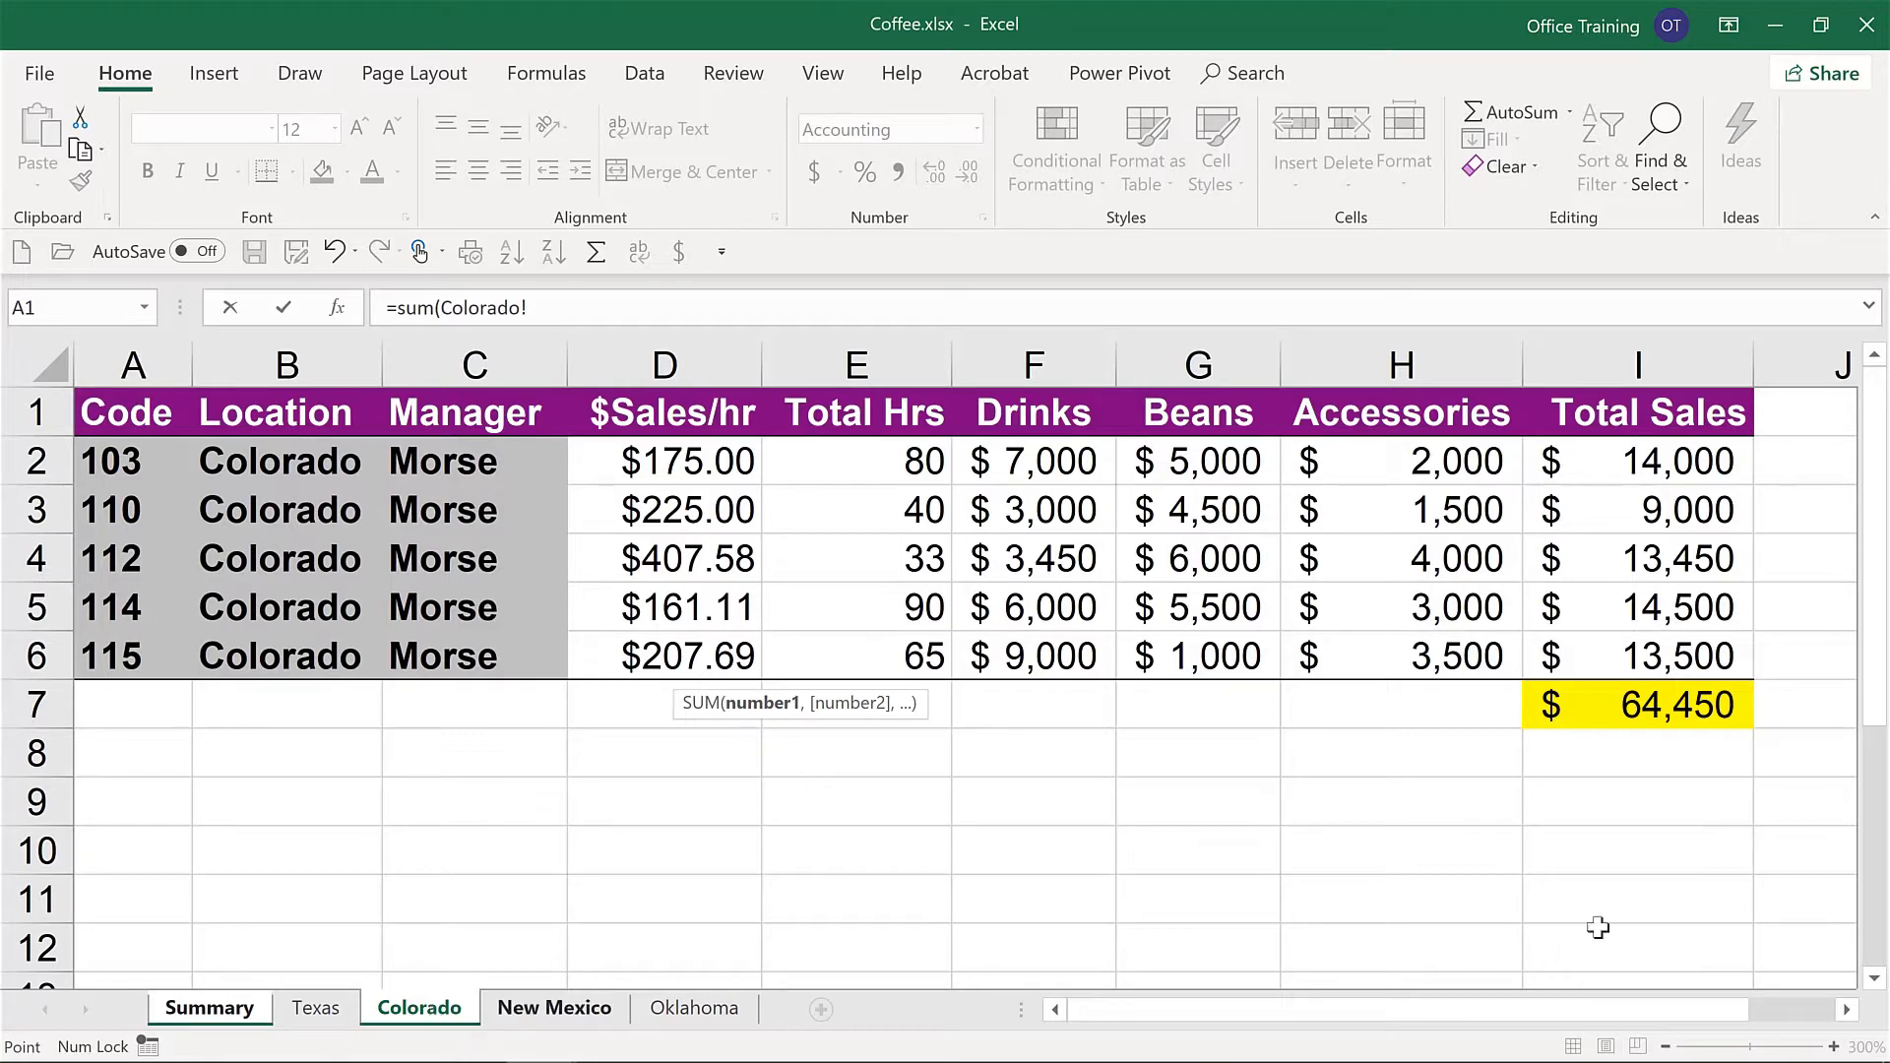
{"action": "left_click_drag", "start_coordinate": [1642, 455], "coordinate": [1636, 655]}
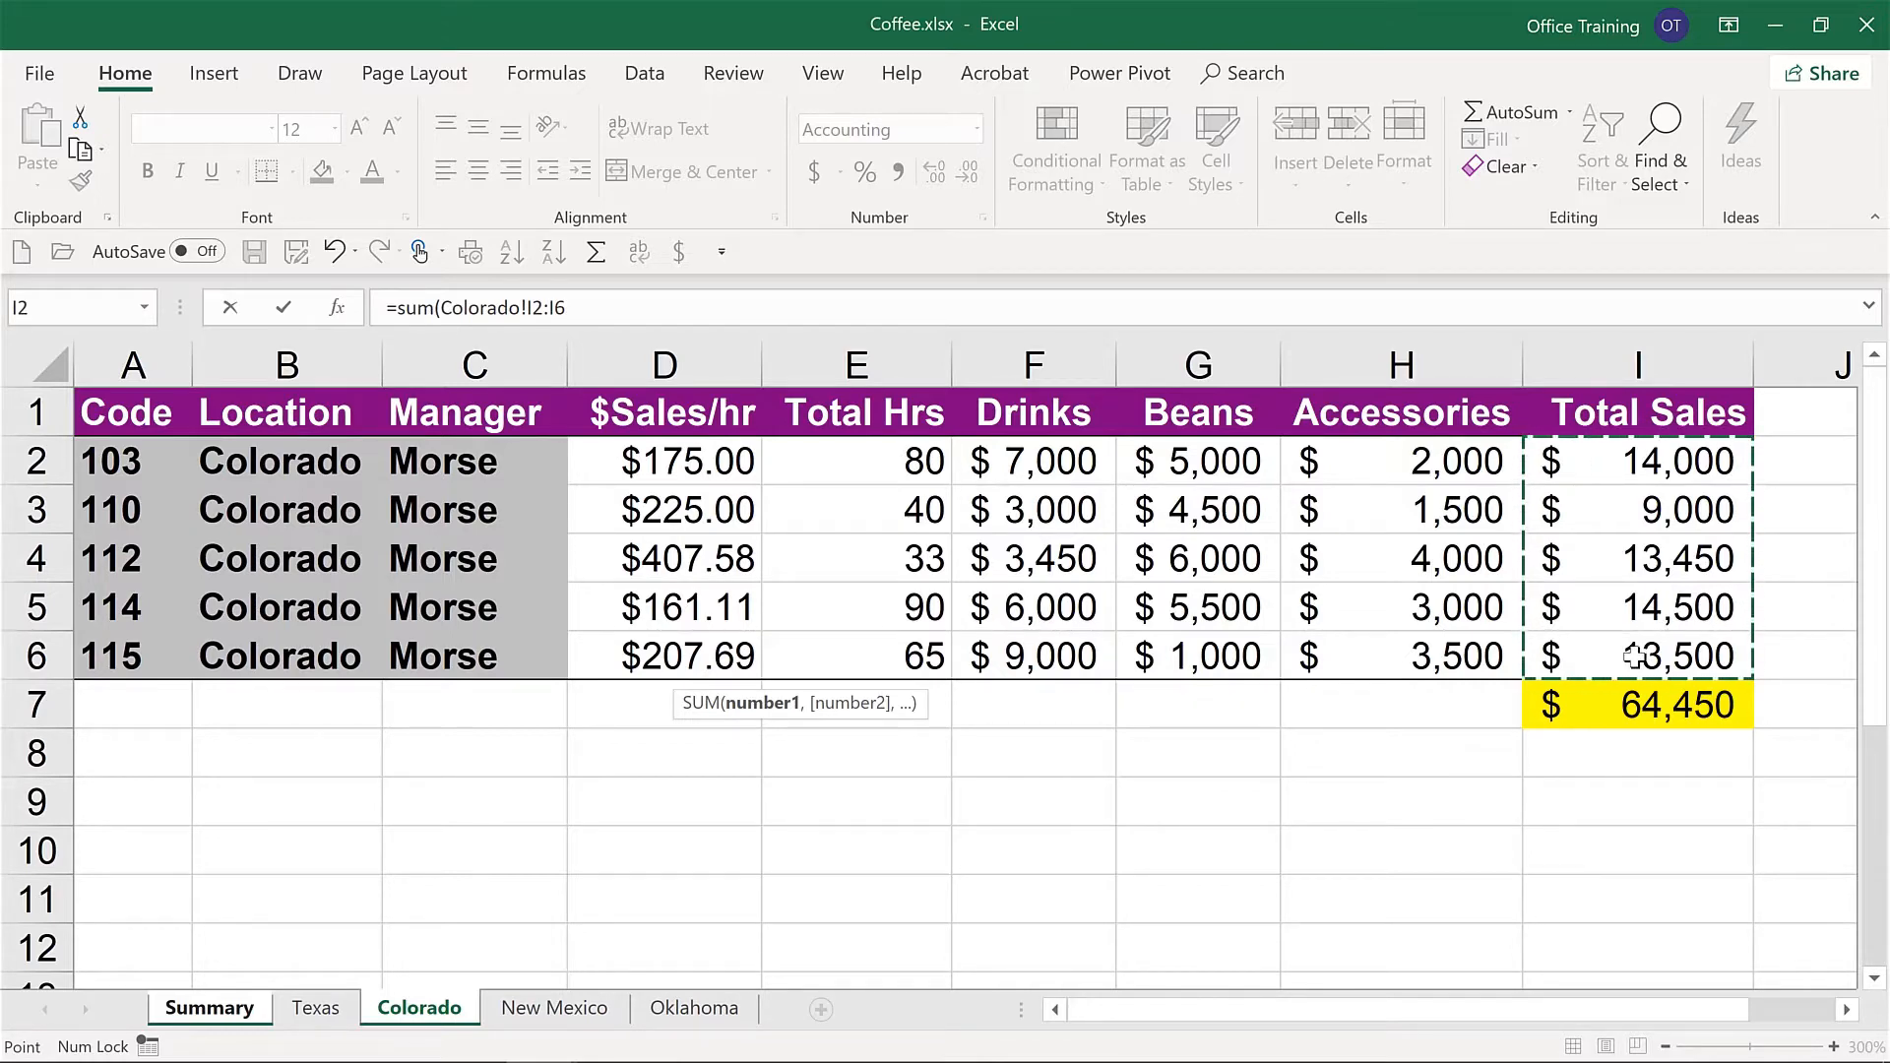
{"action": "key", "text": "Return"}
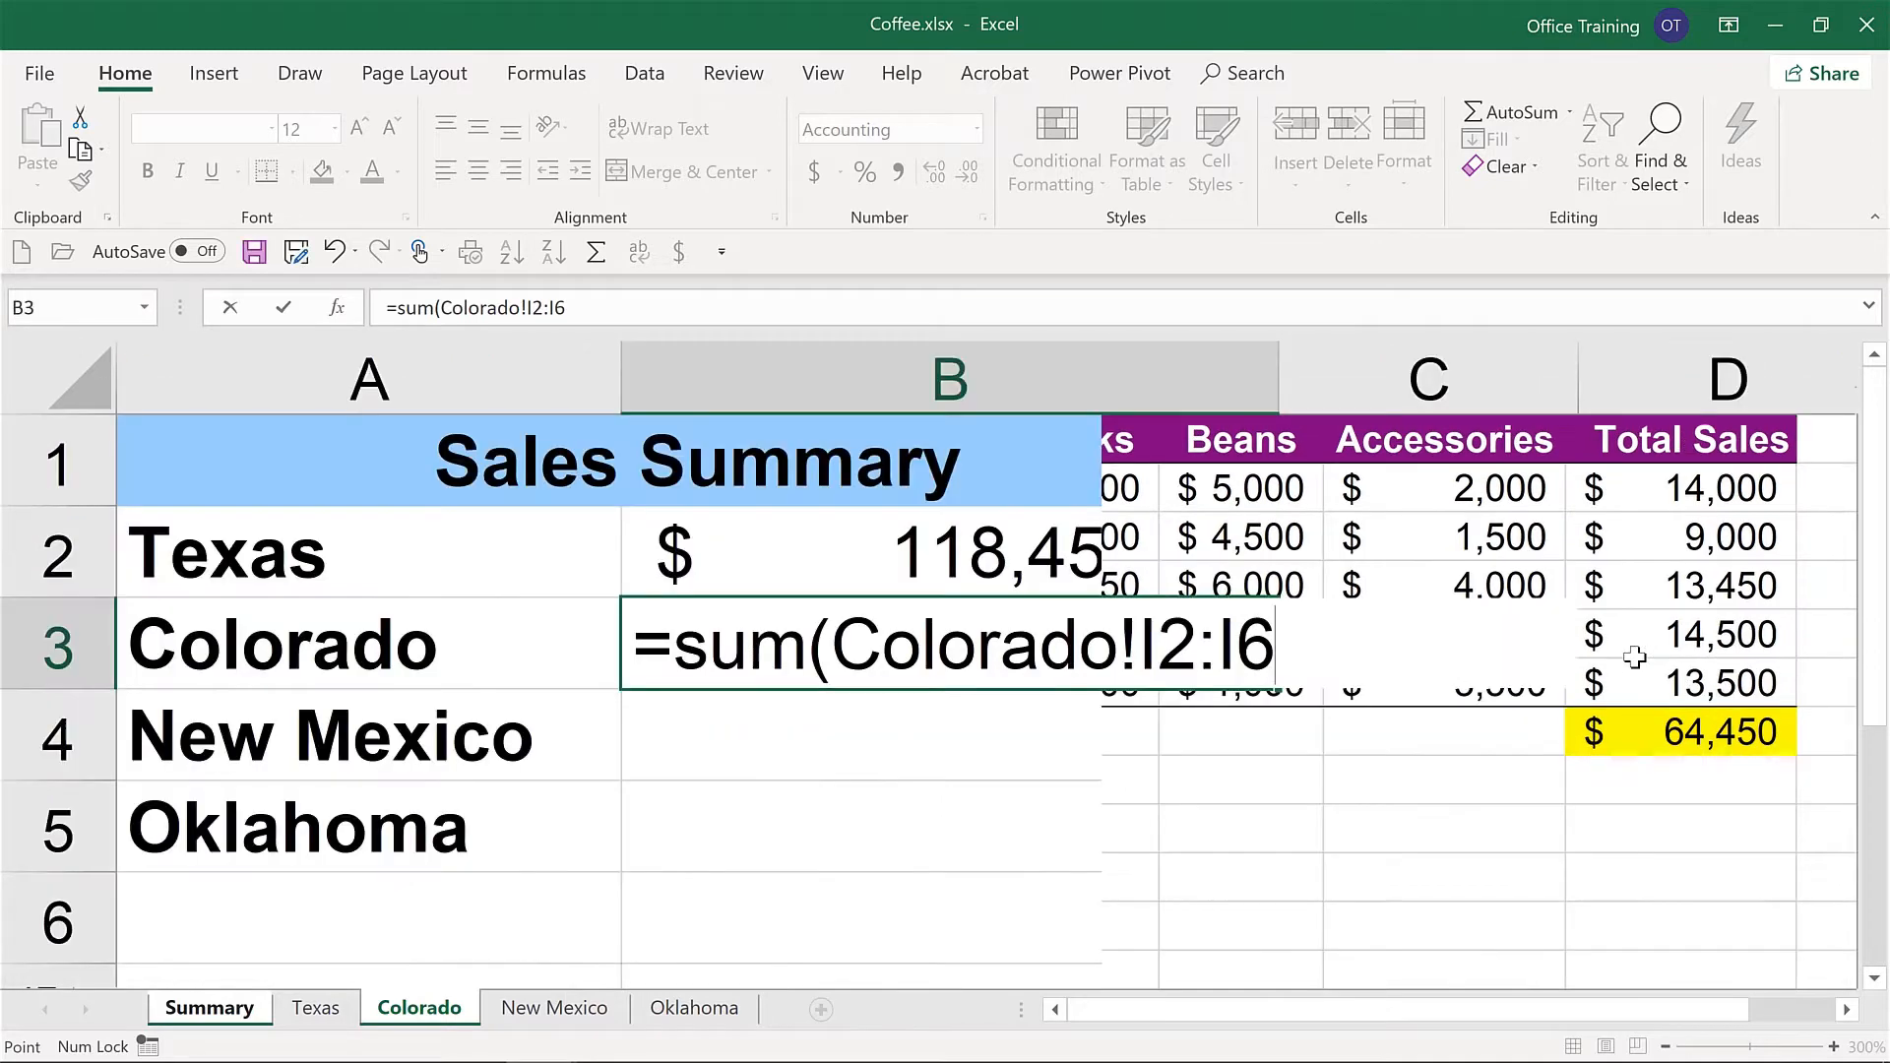
{"action": "left_click", "coordinate": [797, 638]}
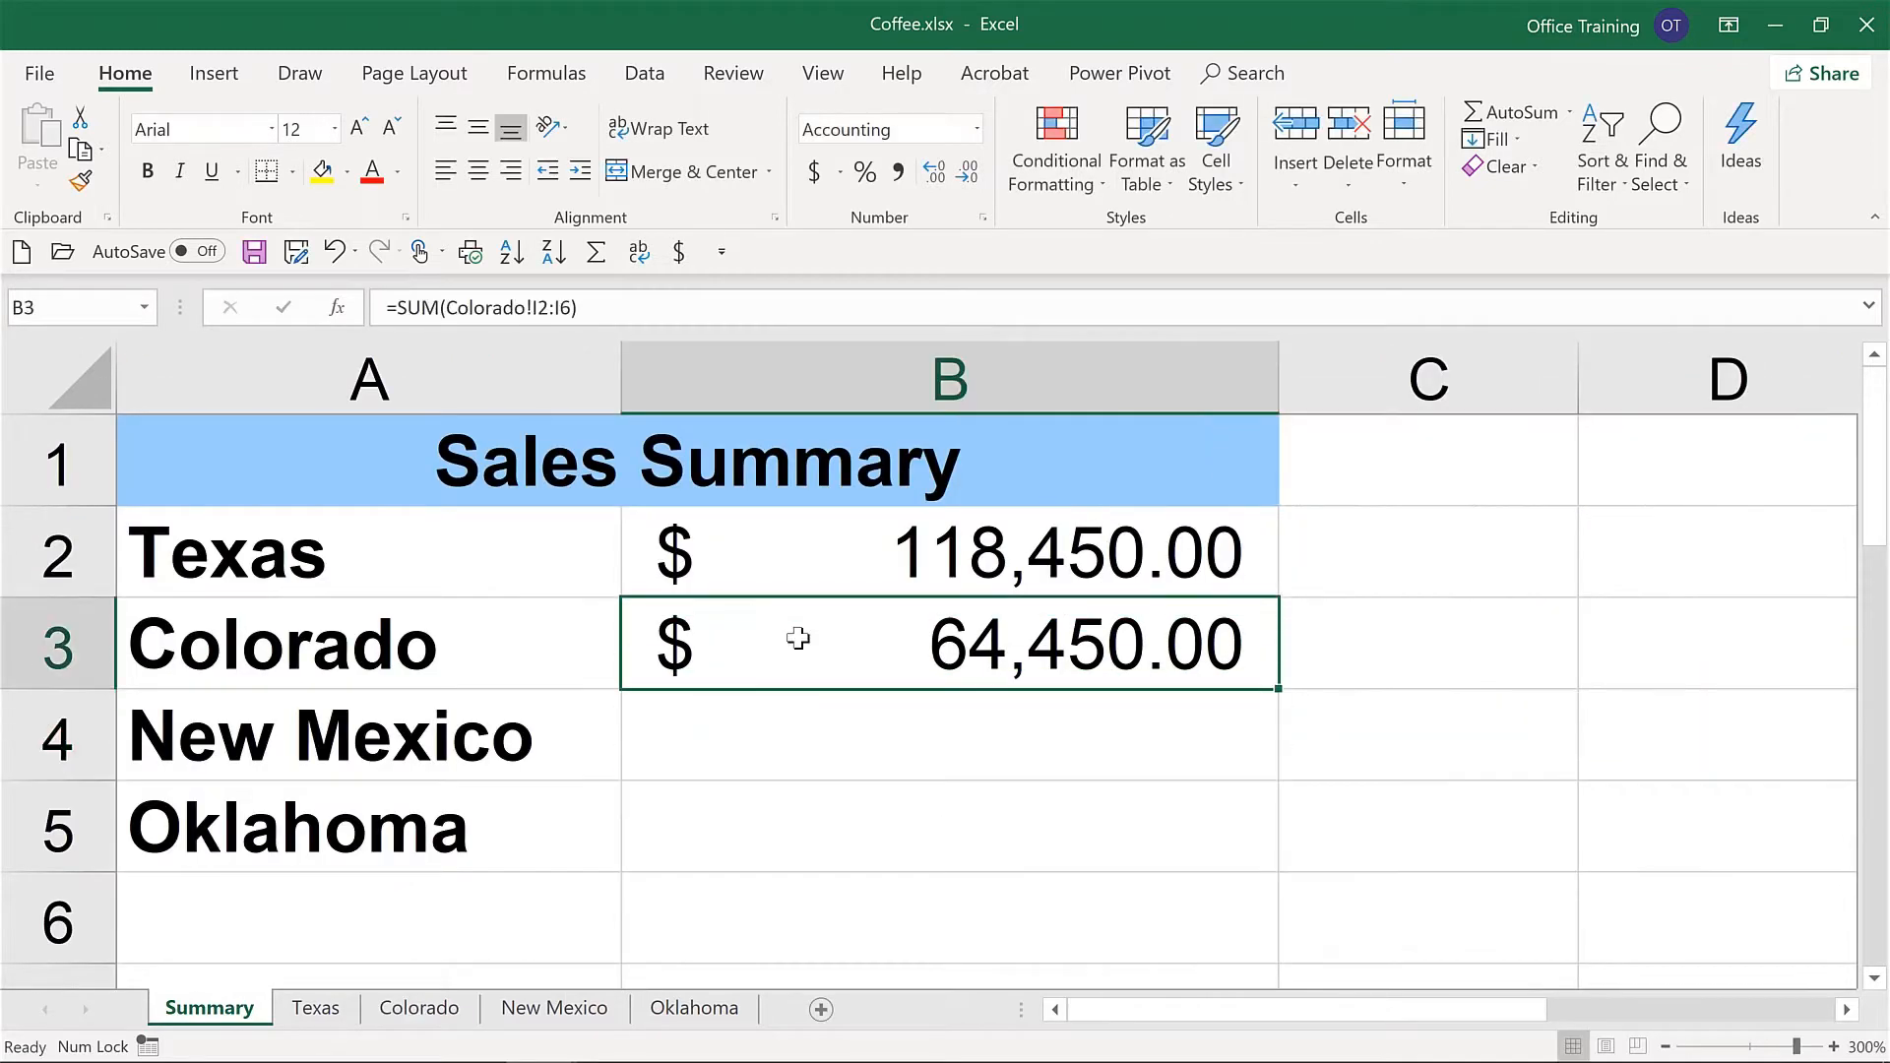
{"action": "double_click", "coordinate": [798, 638]}
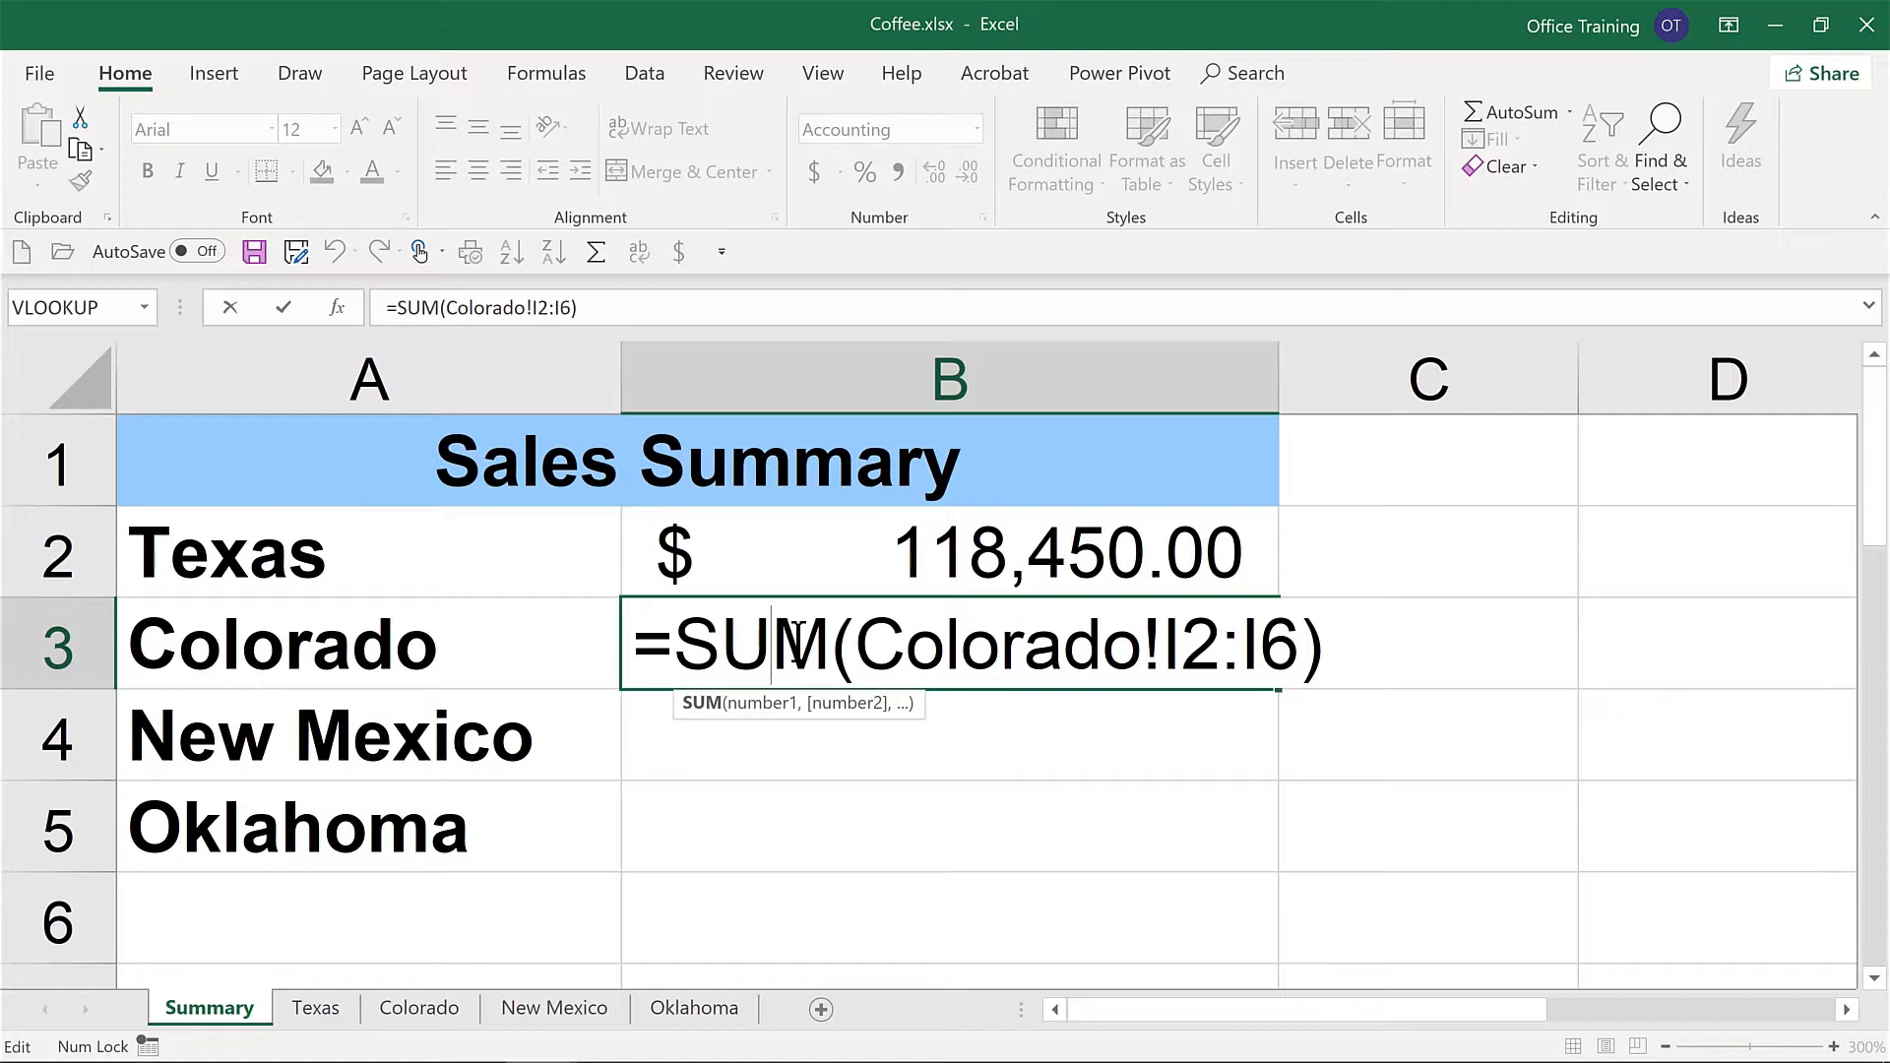
{"action": "key", "text": "Return"}
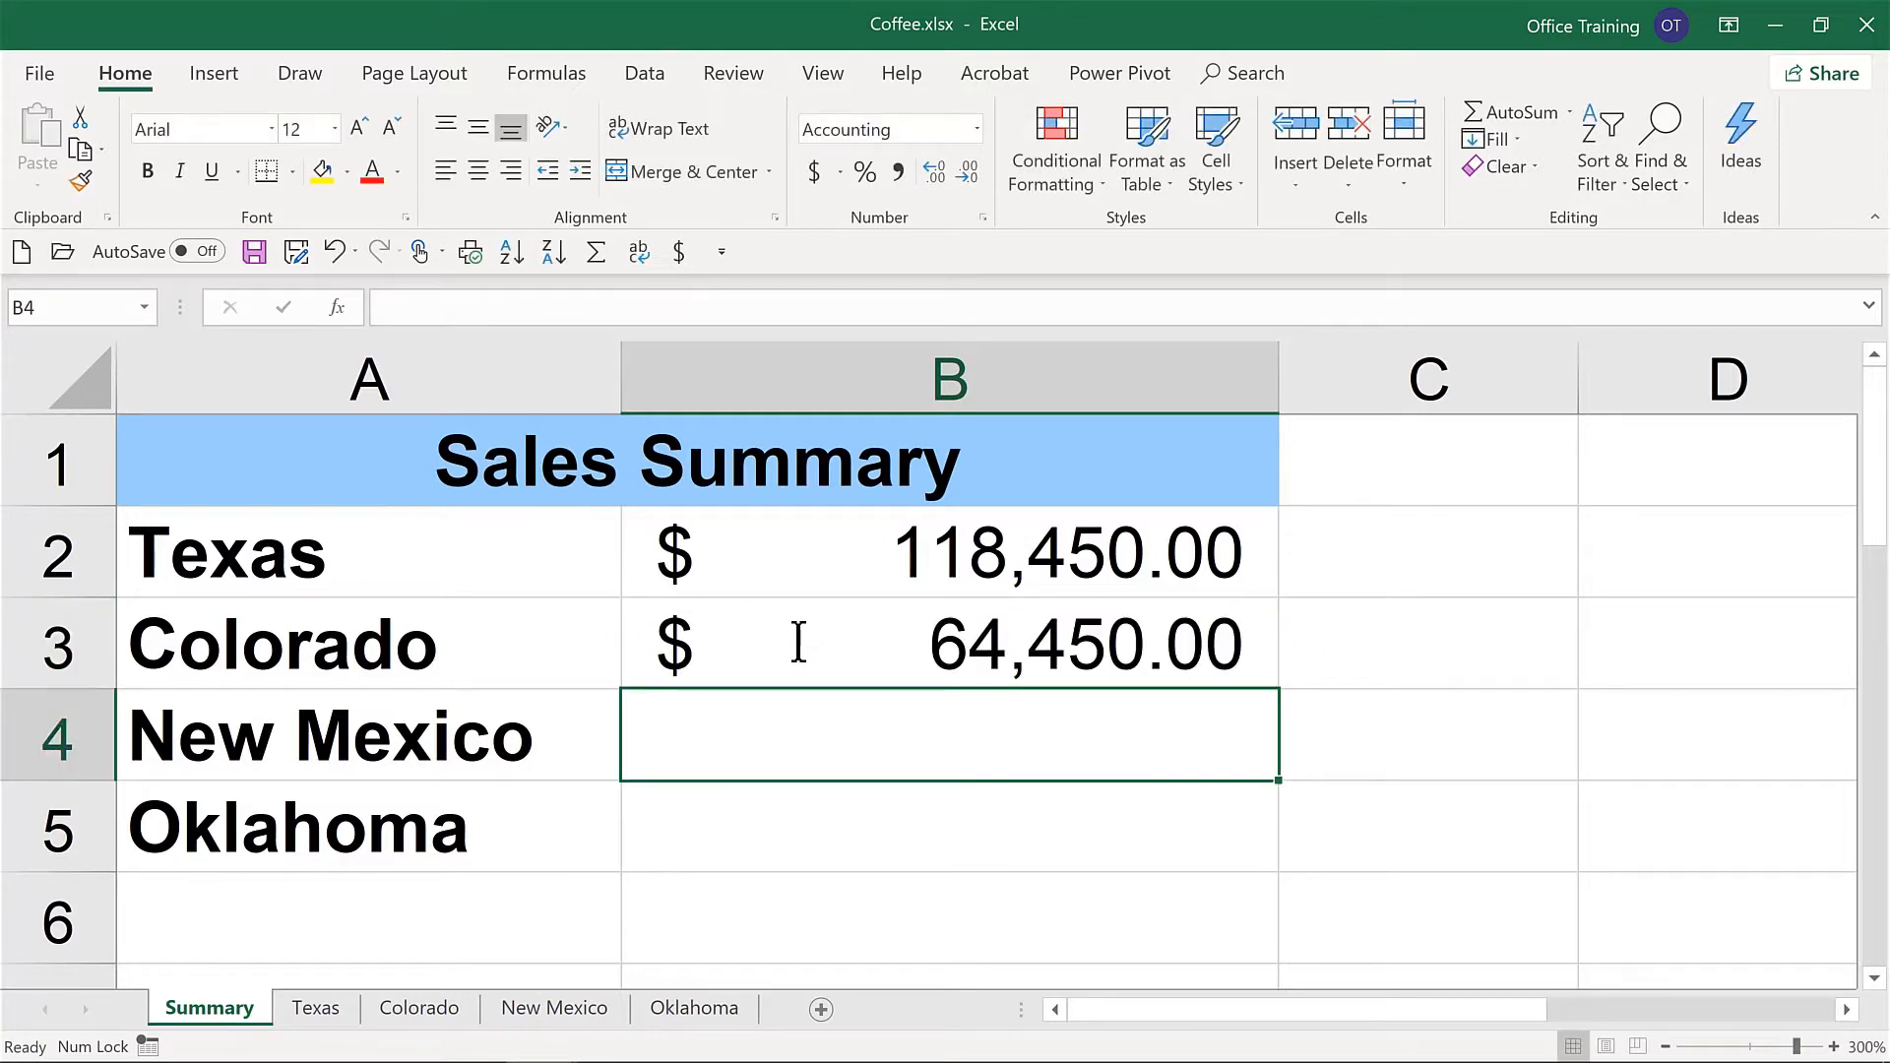
Link the New Mexico cell B4 on the Summary sheet to the total in I5 of the New Mexico sheet
{"action": "type", "text": "="}
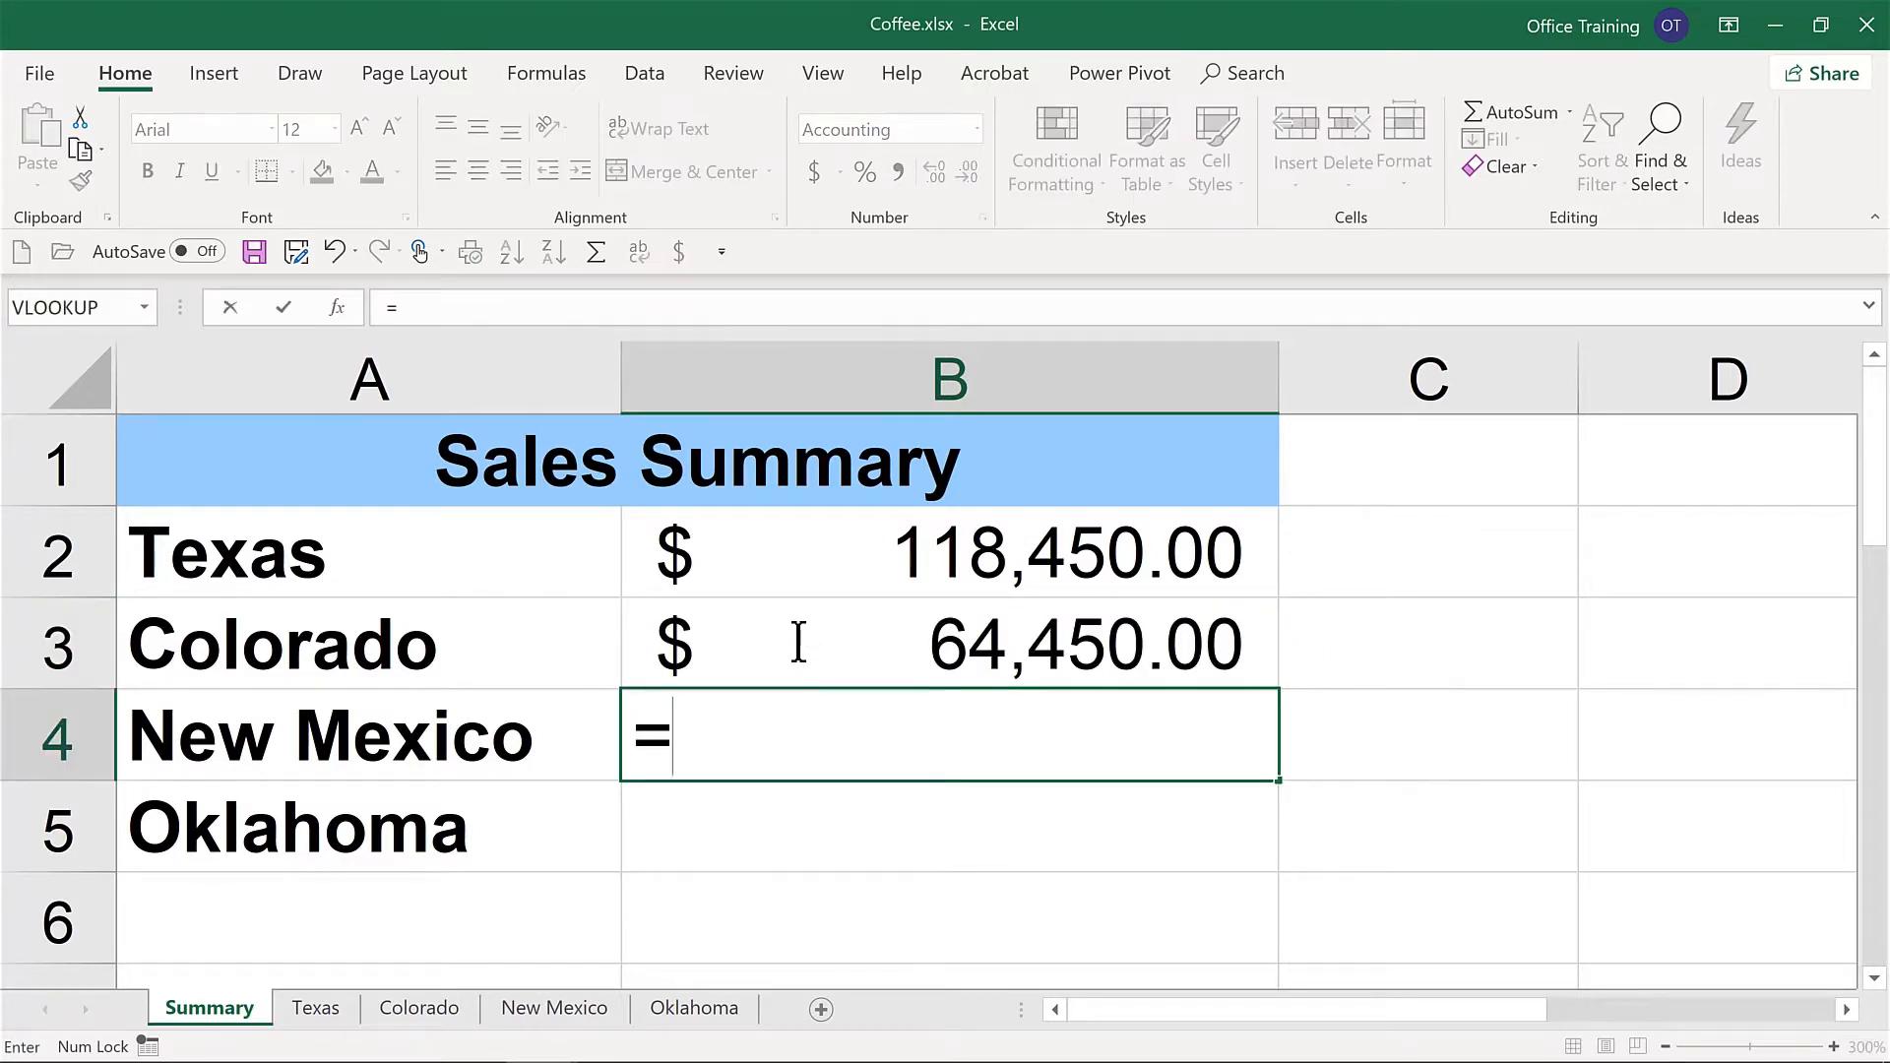
{"action": "left_click", "coordinate": [568, 1004]}
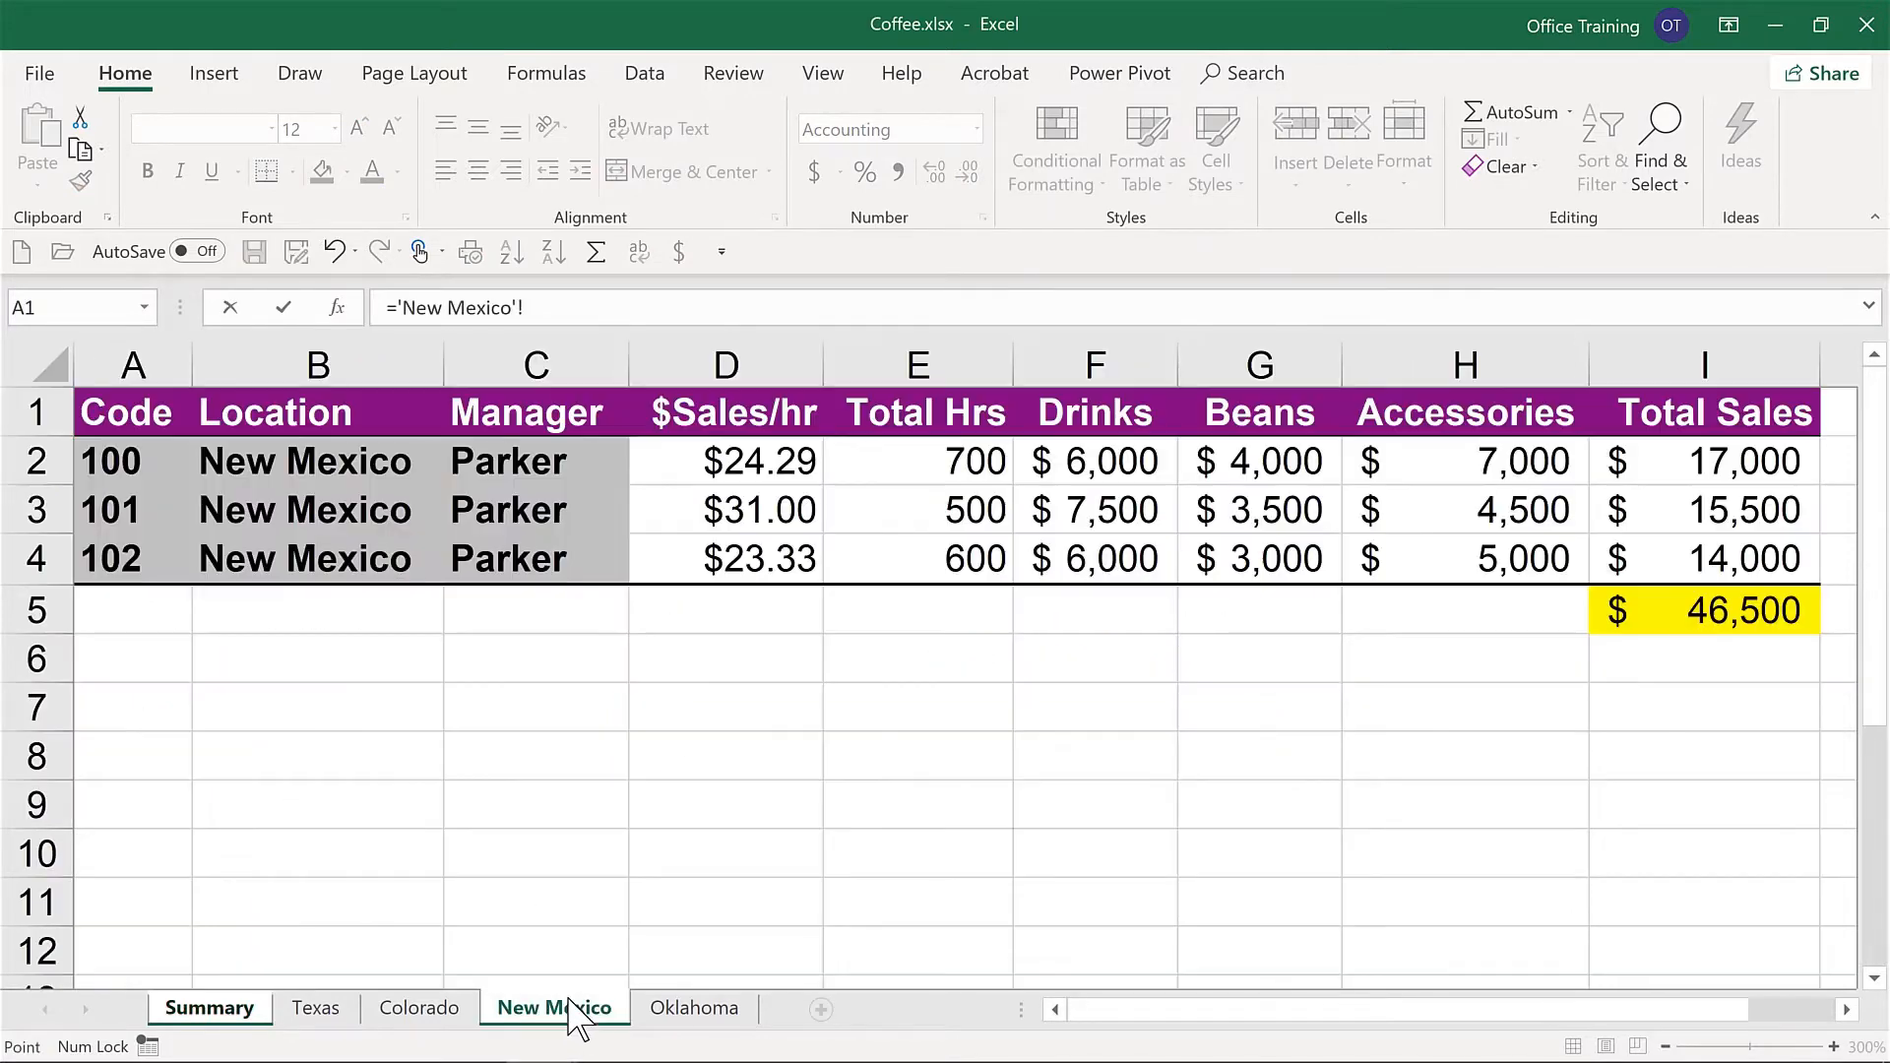
{"action": "left_click", "coordinate": [1679, 610]}
{"action": "key", "text": "Return"}
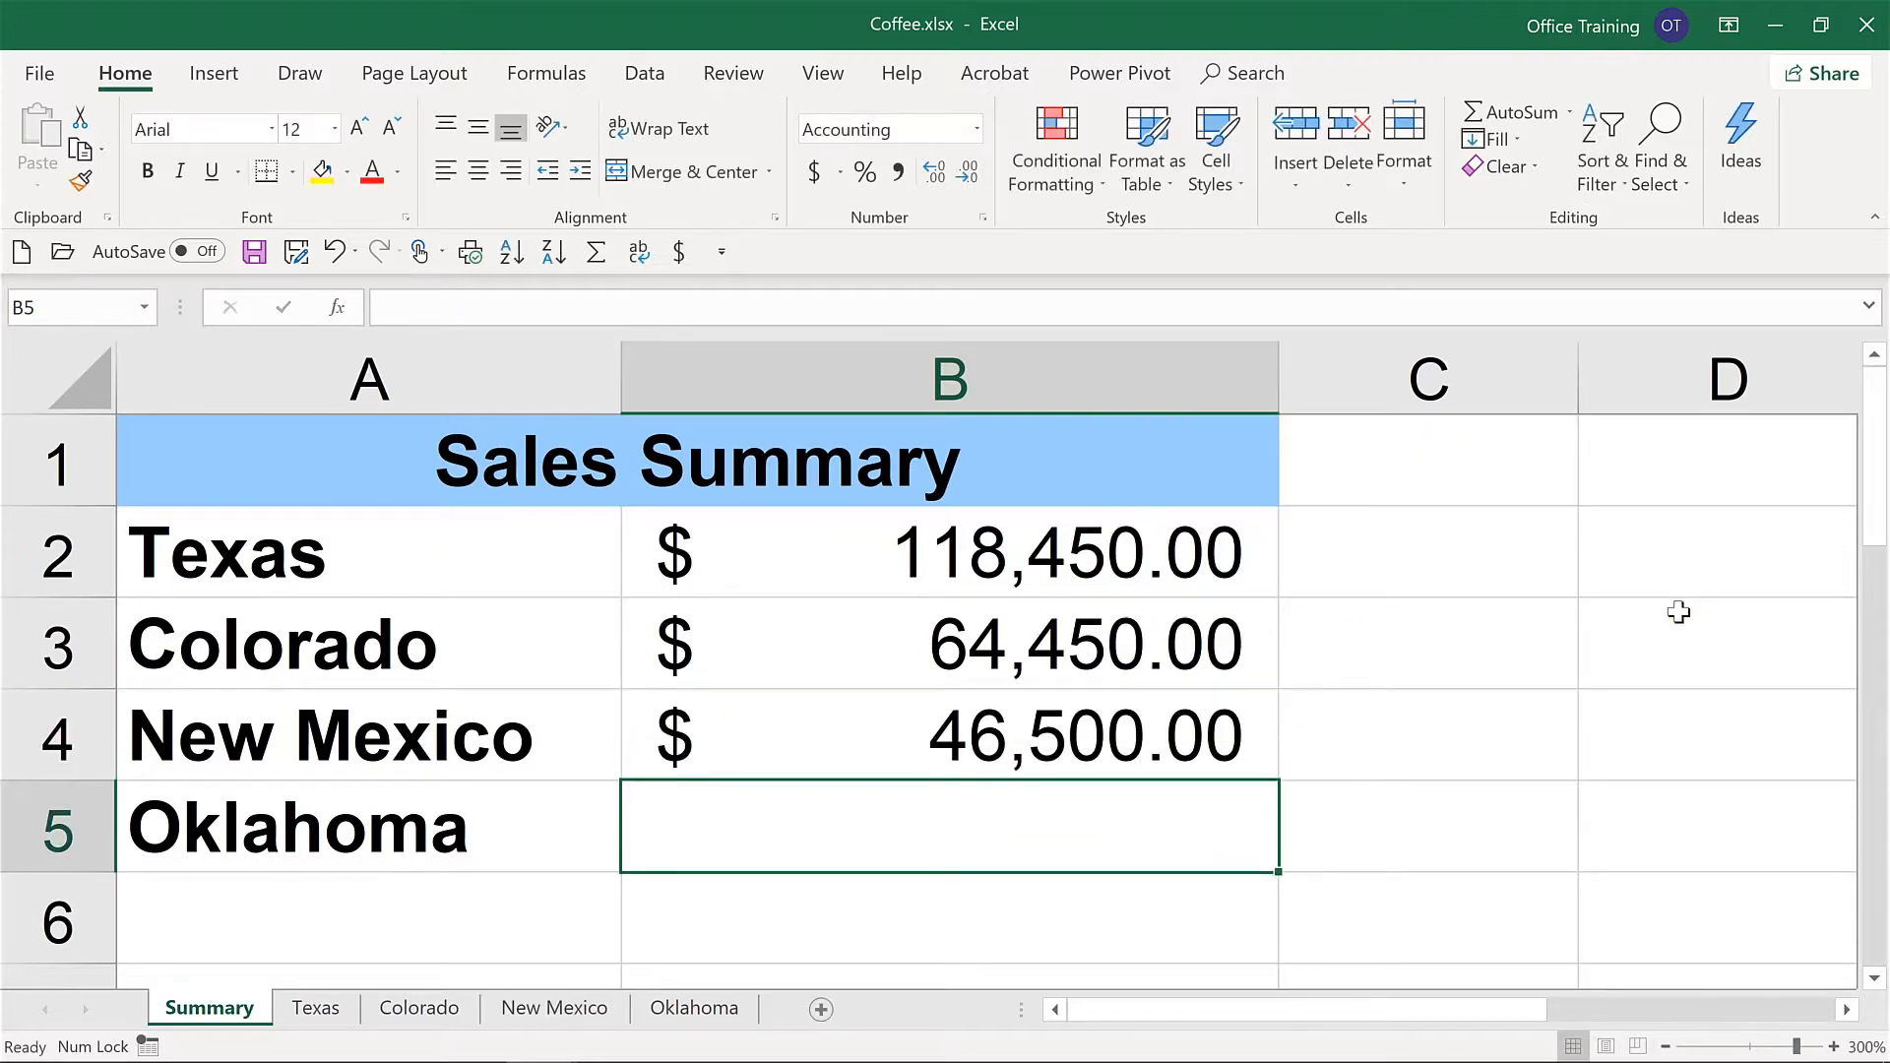
Link the Oklahoma cell B5 on the Summary sheet to the total in I6 of the Oklahoma sheet
{"action": "type", "text": "="}
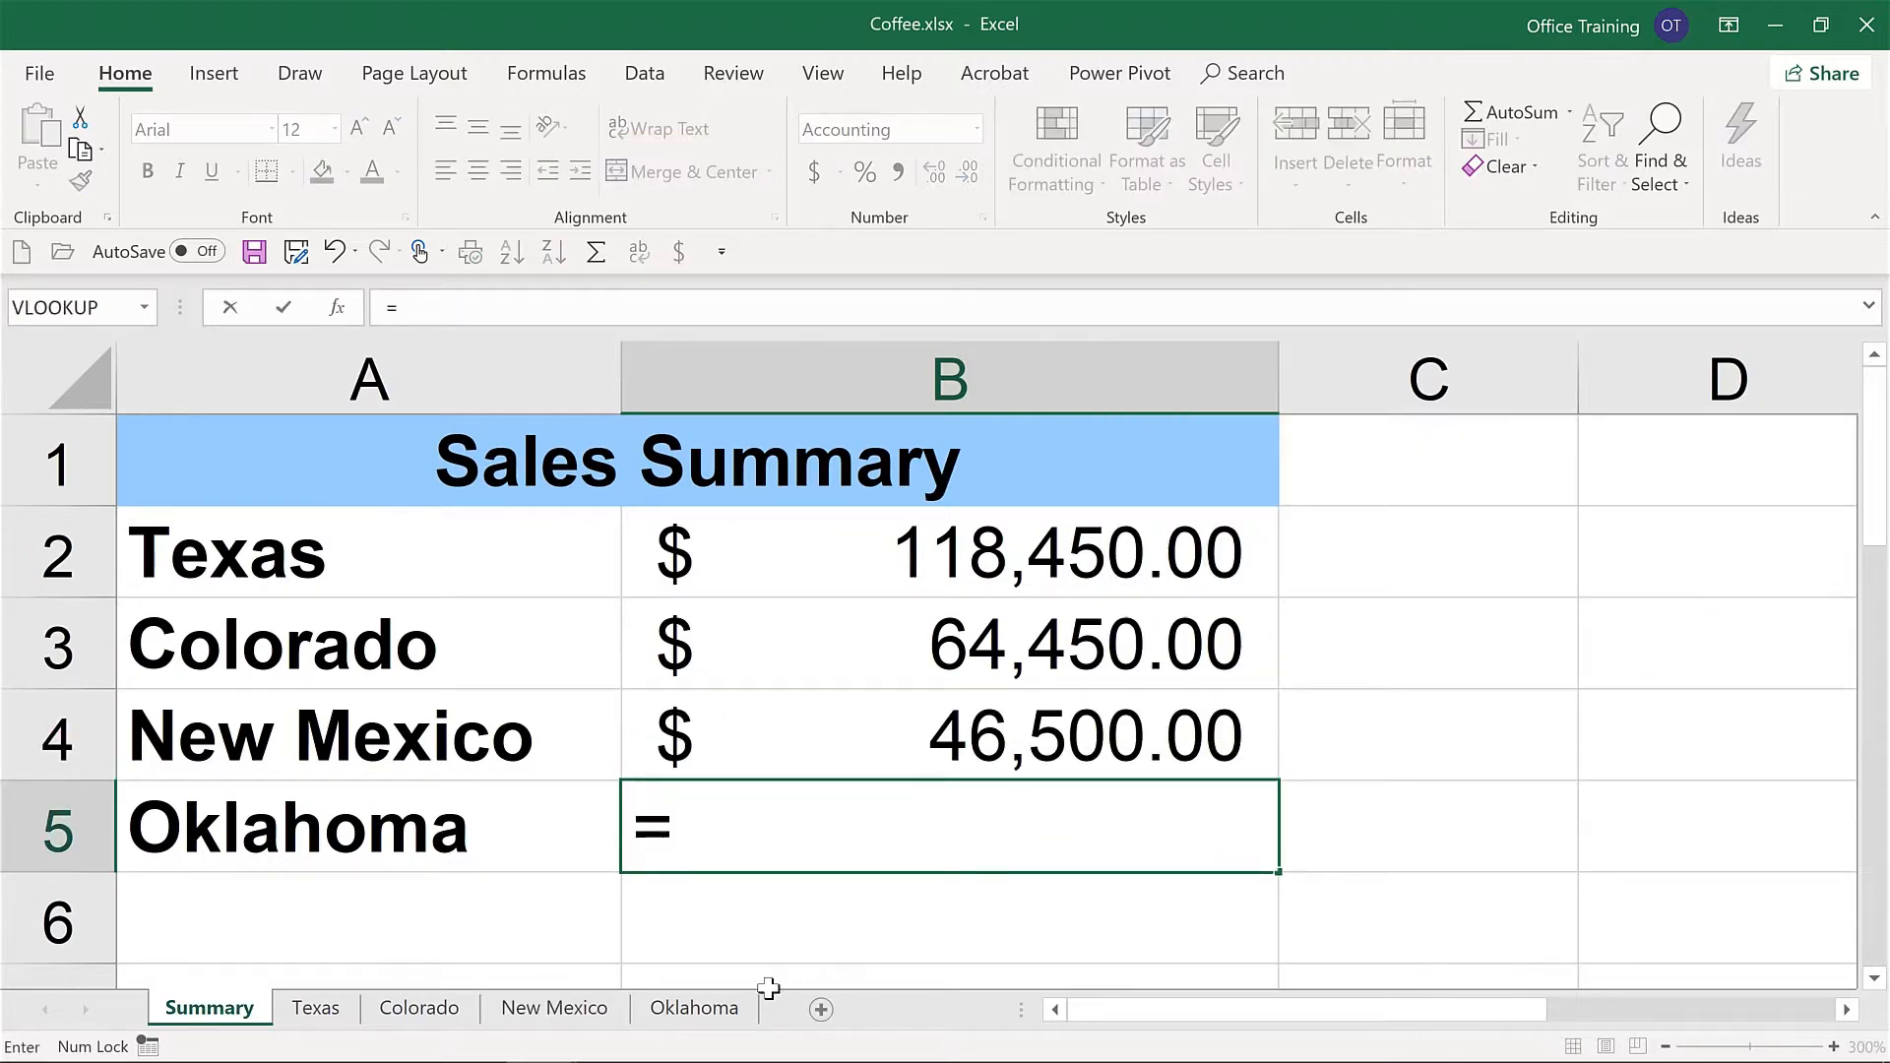
{"action": "left_click", "coordinate": [713, 1020]}
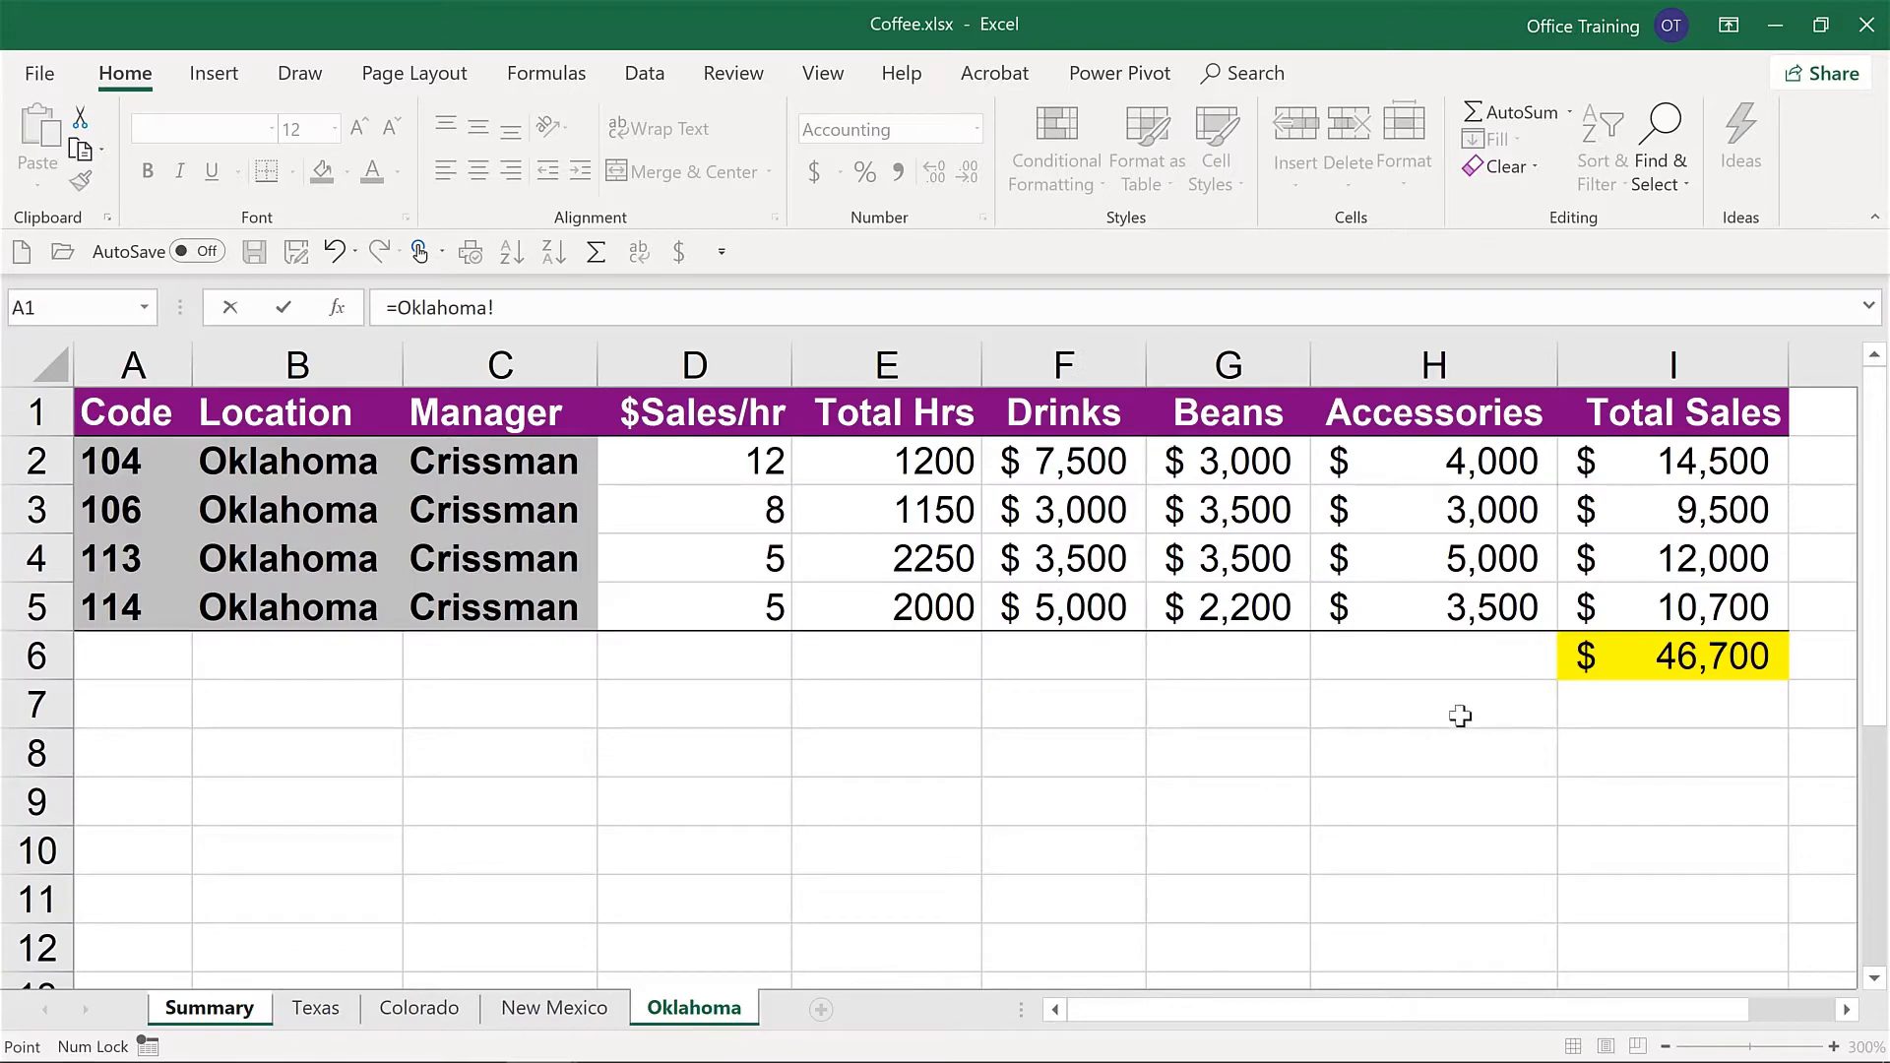
{"action": "left_click", "coordinate": [1698, 662]}
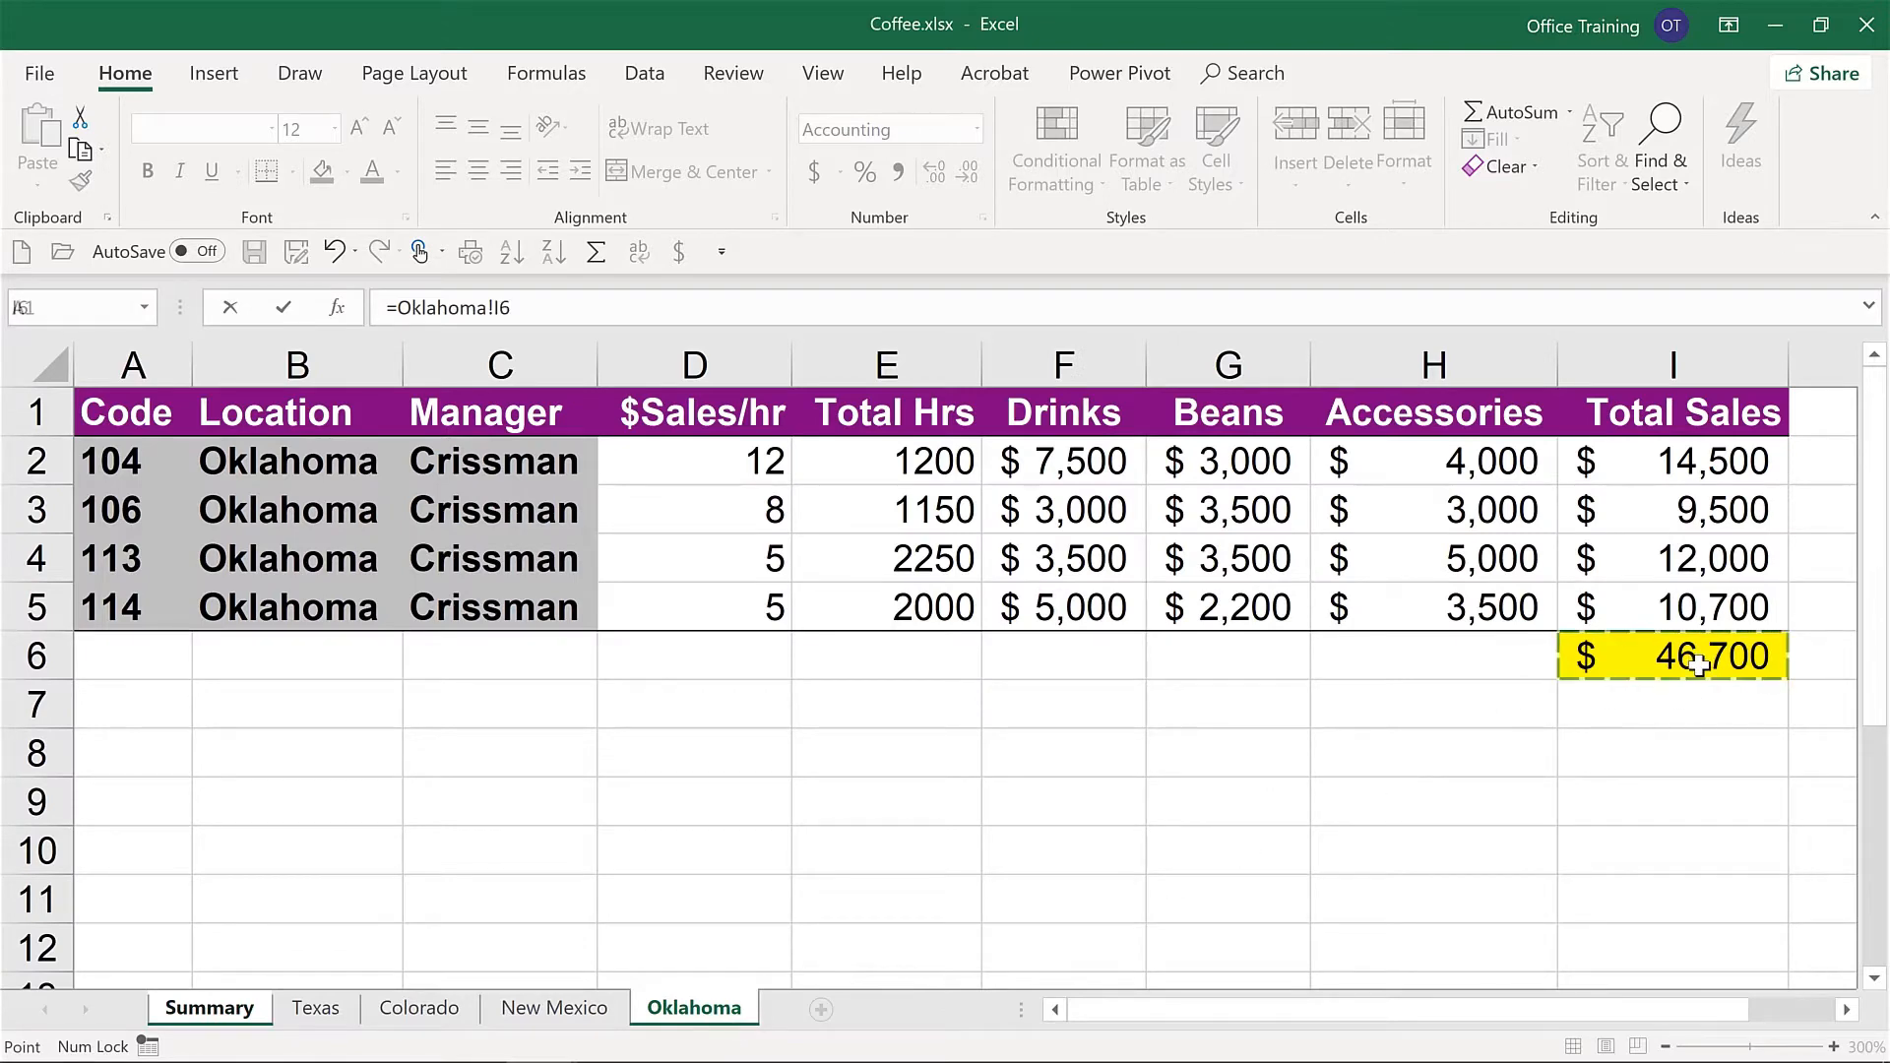
{"action": "key", "text": "Return"}
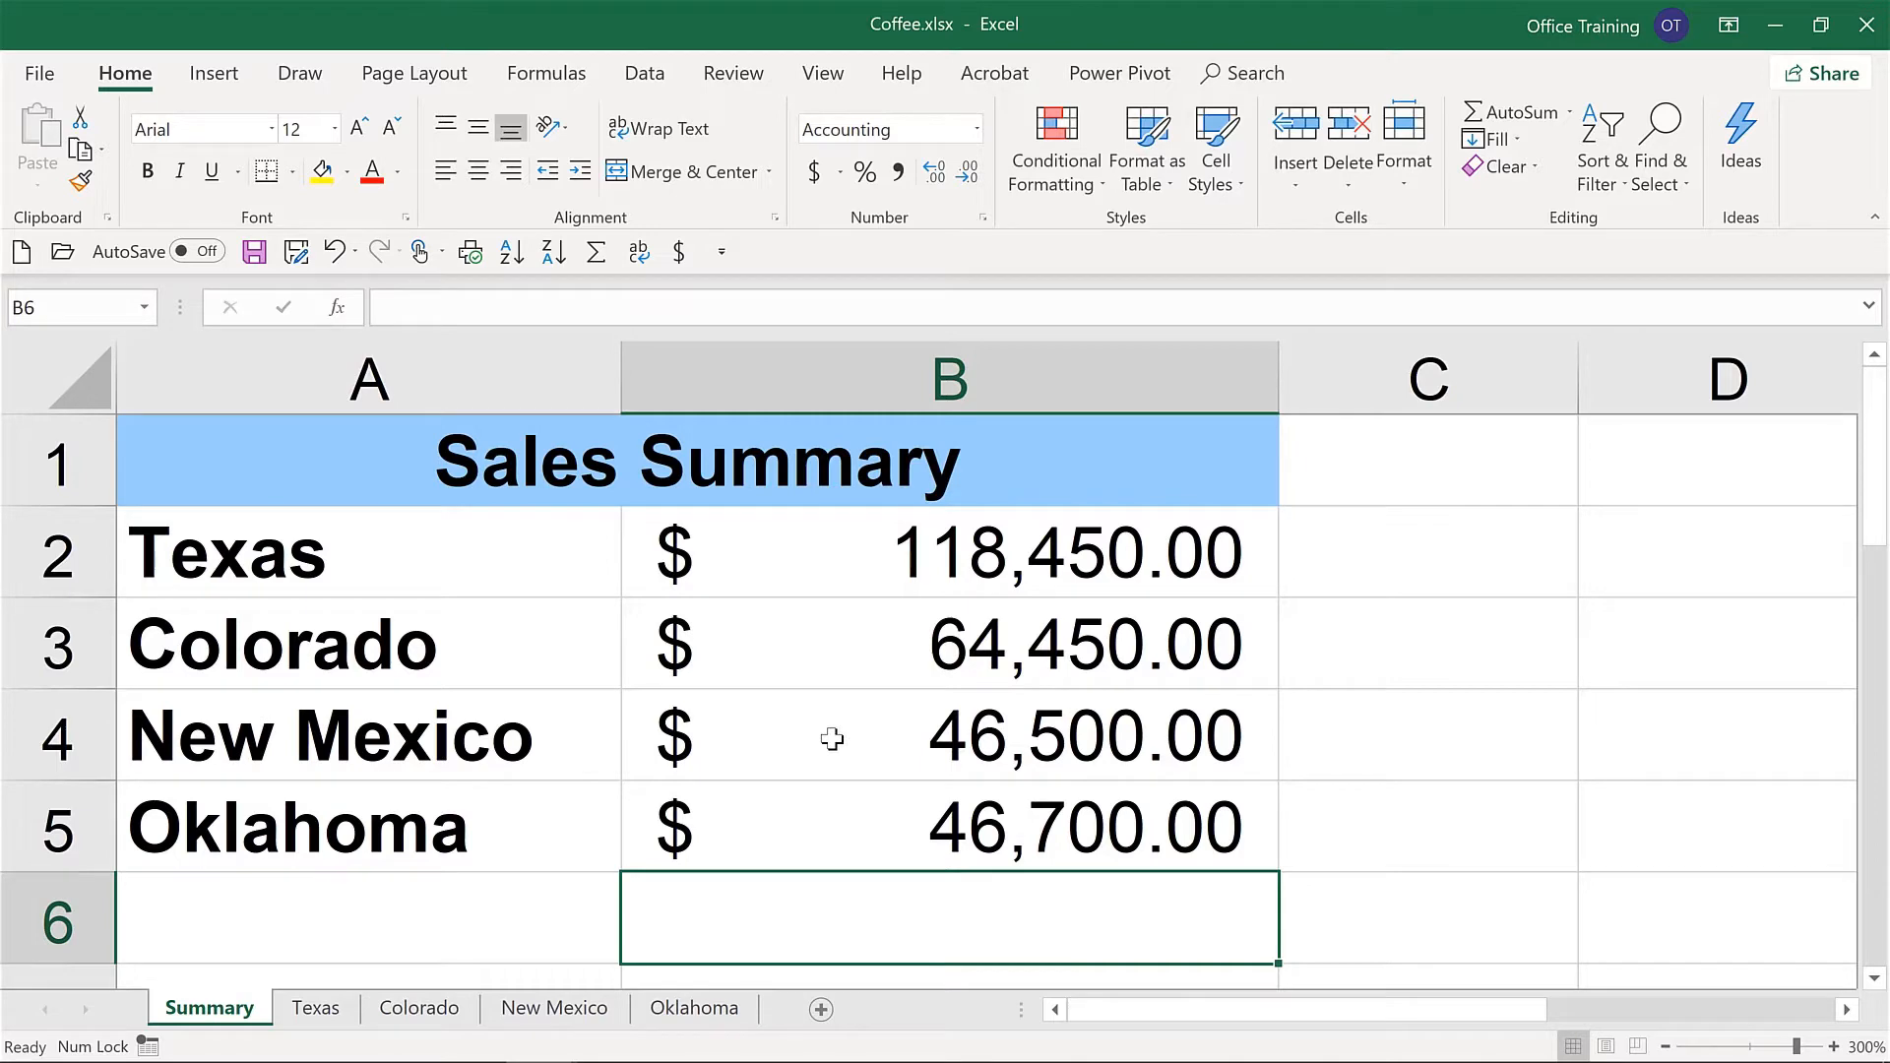
Review the New Mexico reference formula in B4, and total B2:B5 in cell B6 with AutoSum
{"action": "left_click", "coordinate": [832, 738]}
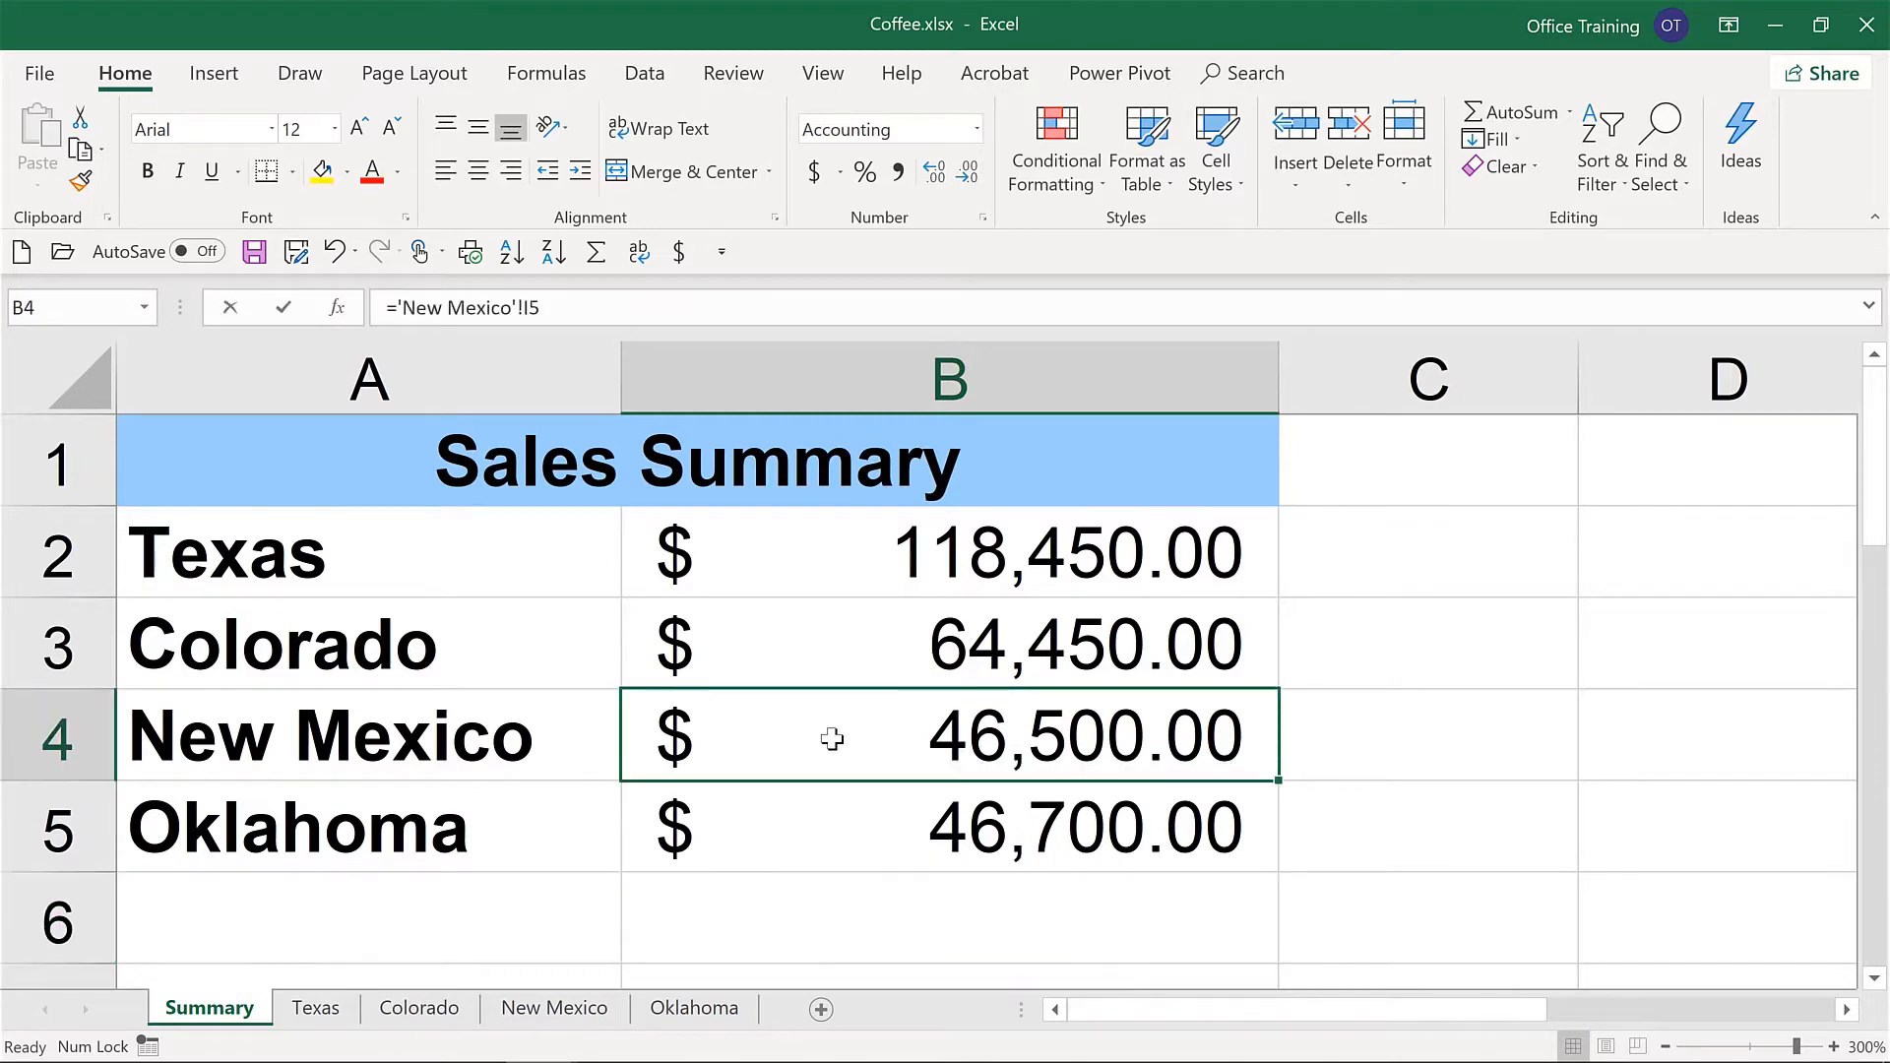
{"action": "double_click", "coordinate": [832, 739]}
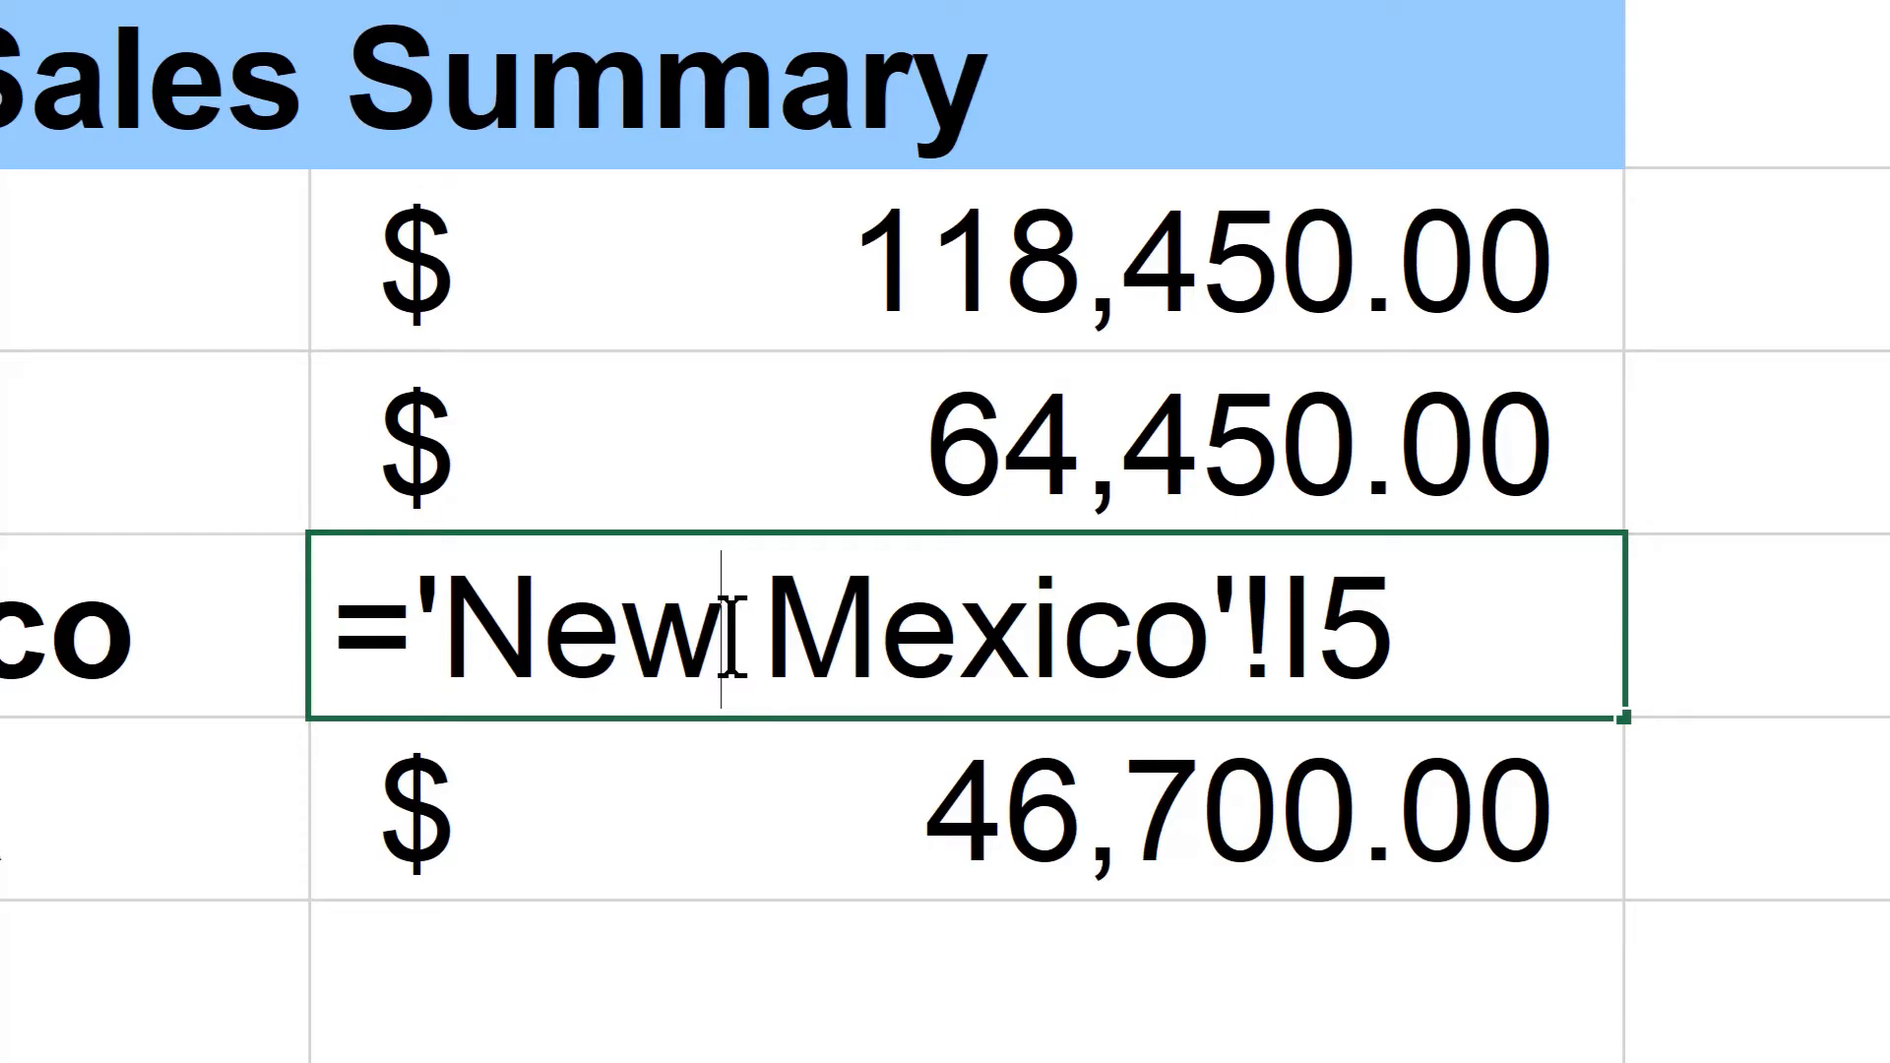
{"action": "key", "text": "Return"}
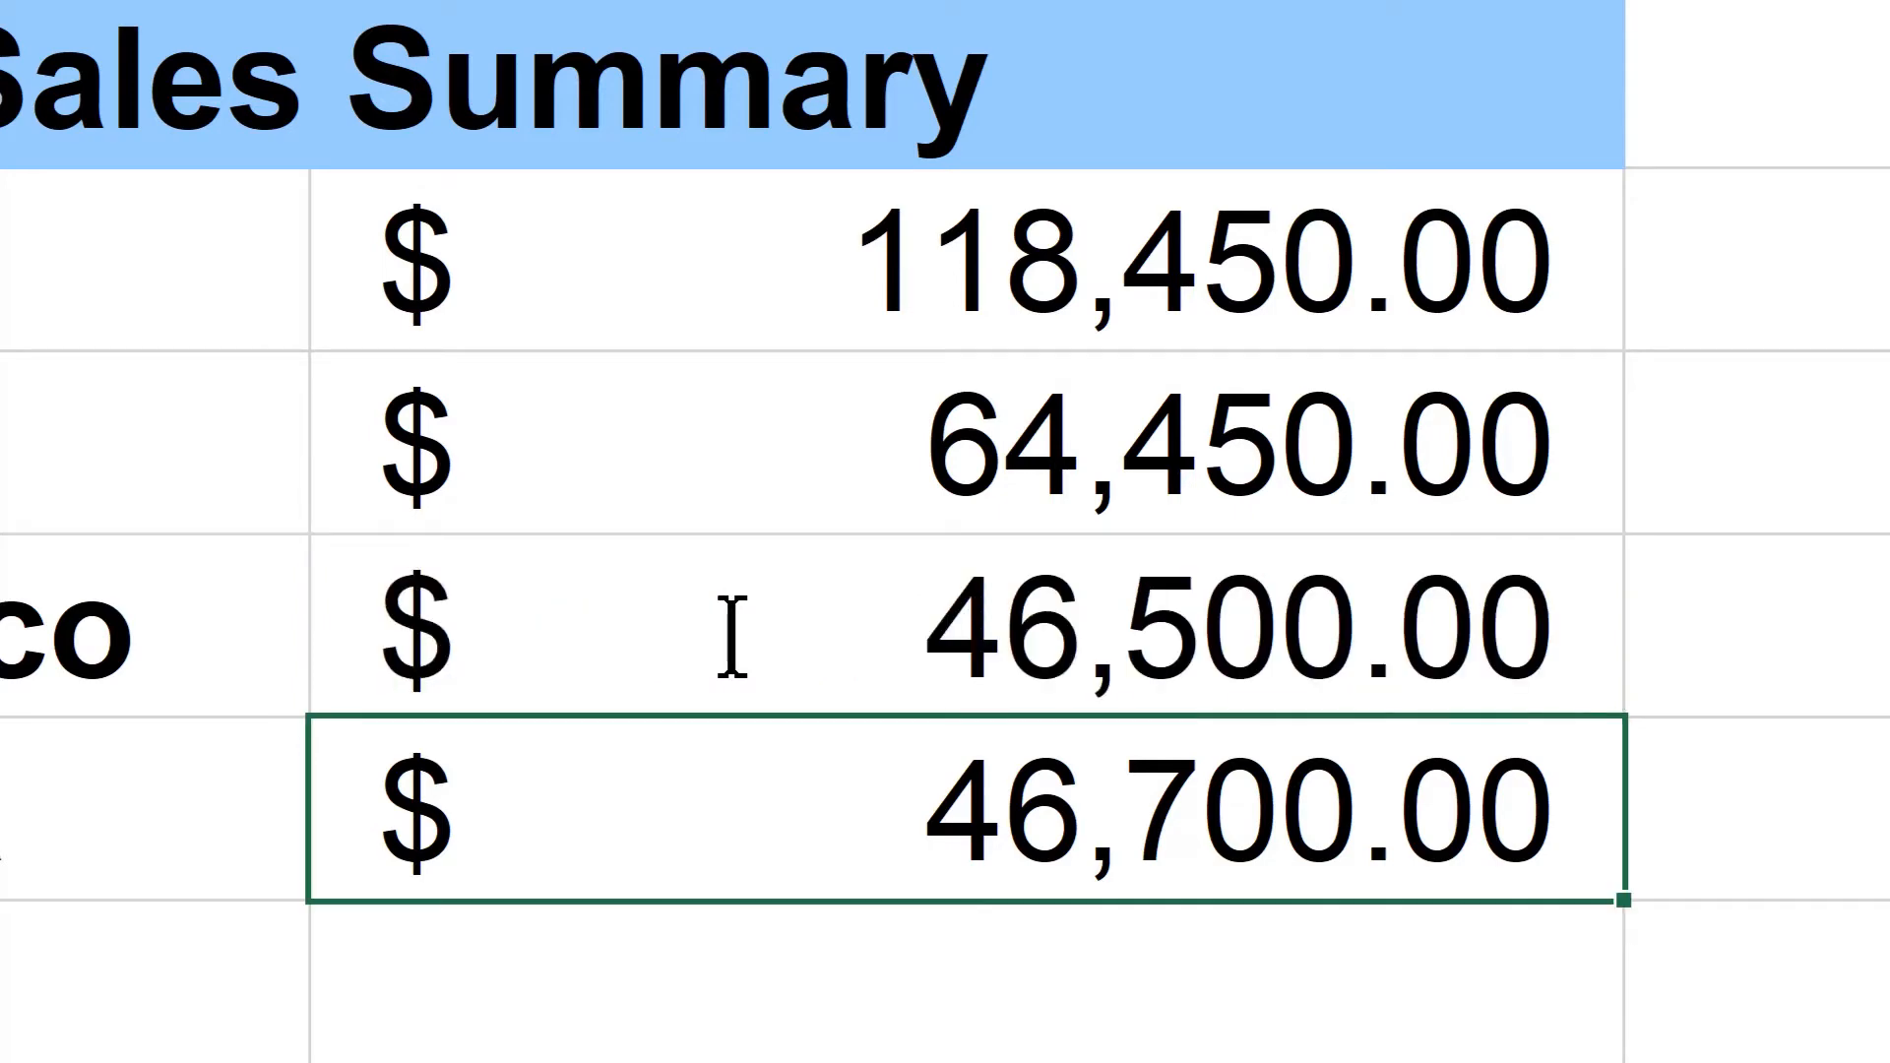
{"action": "key", "text": "Return"}
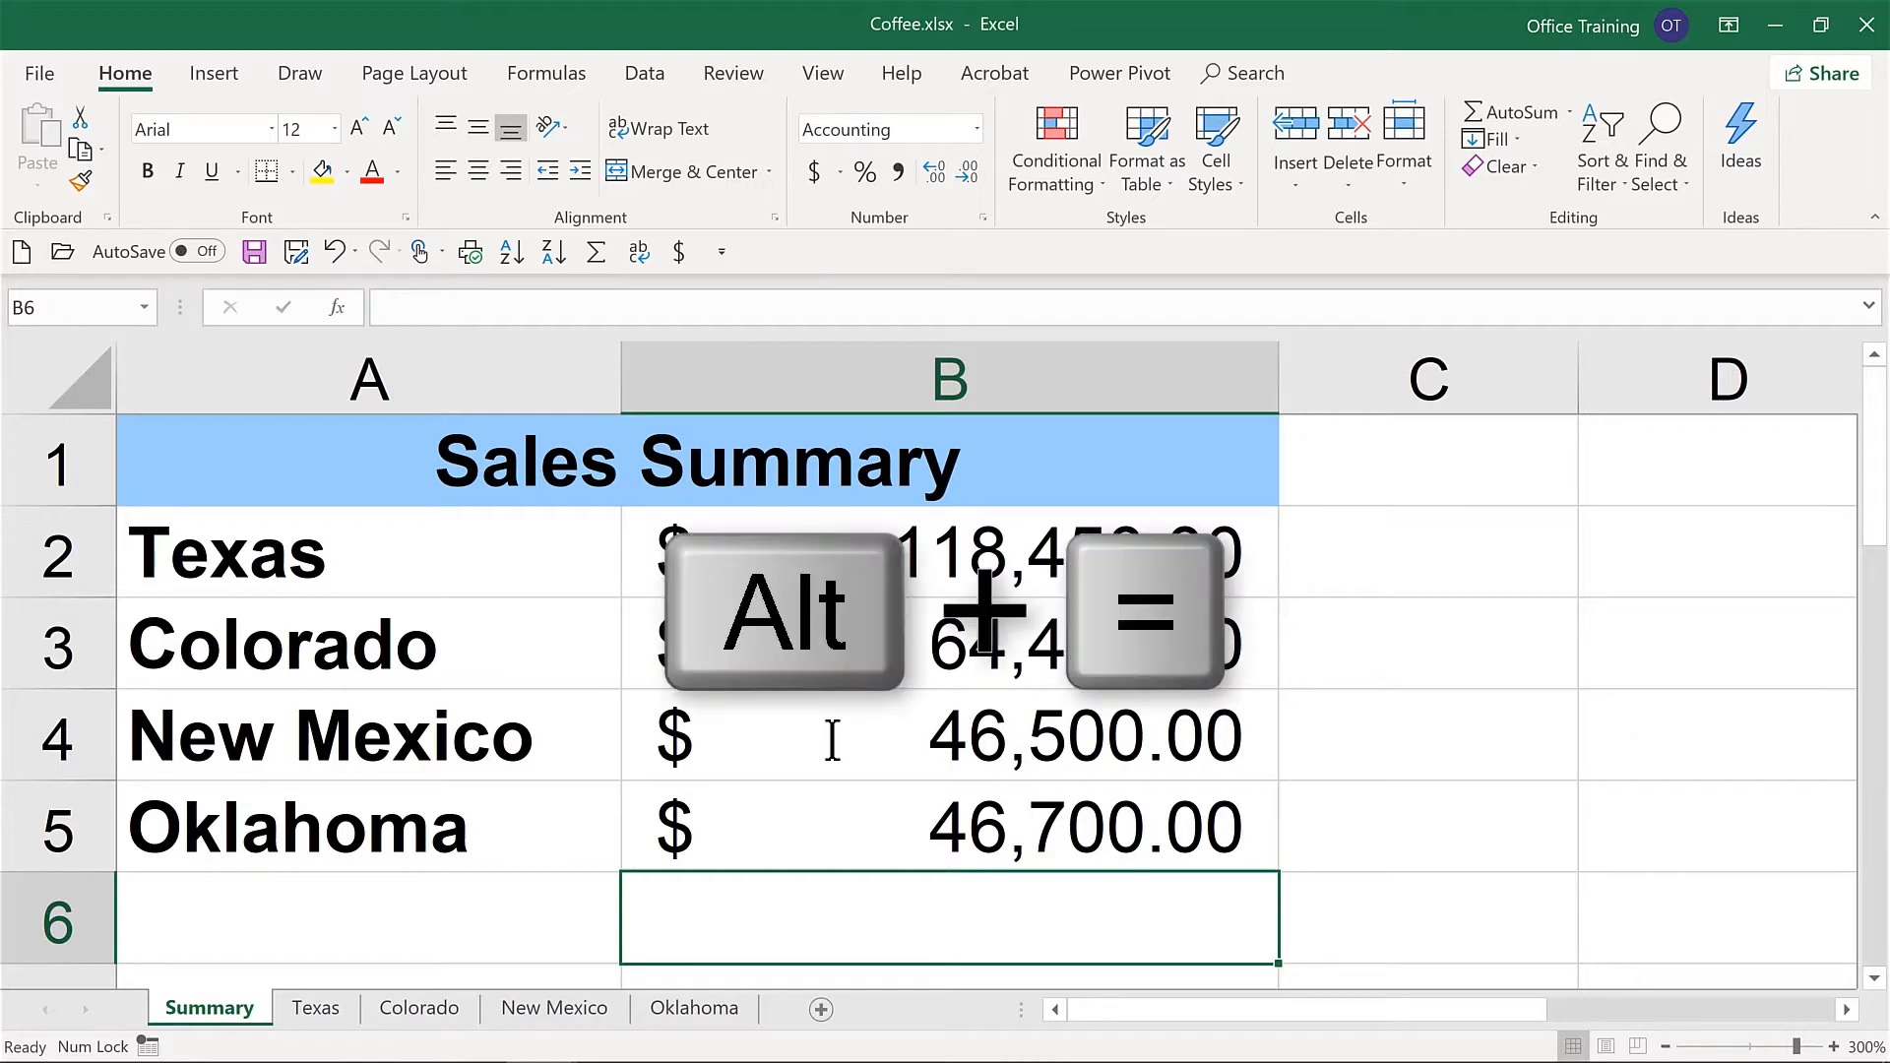
{"action": "key", "text": "alt+equal"}
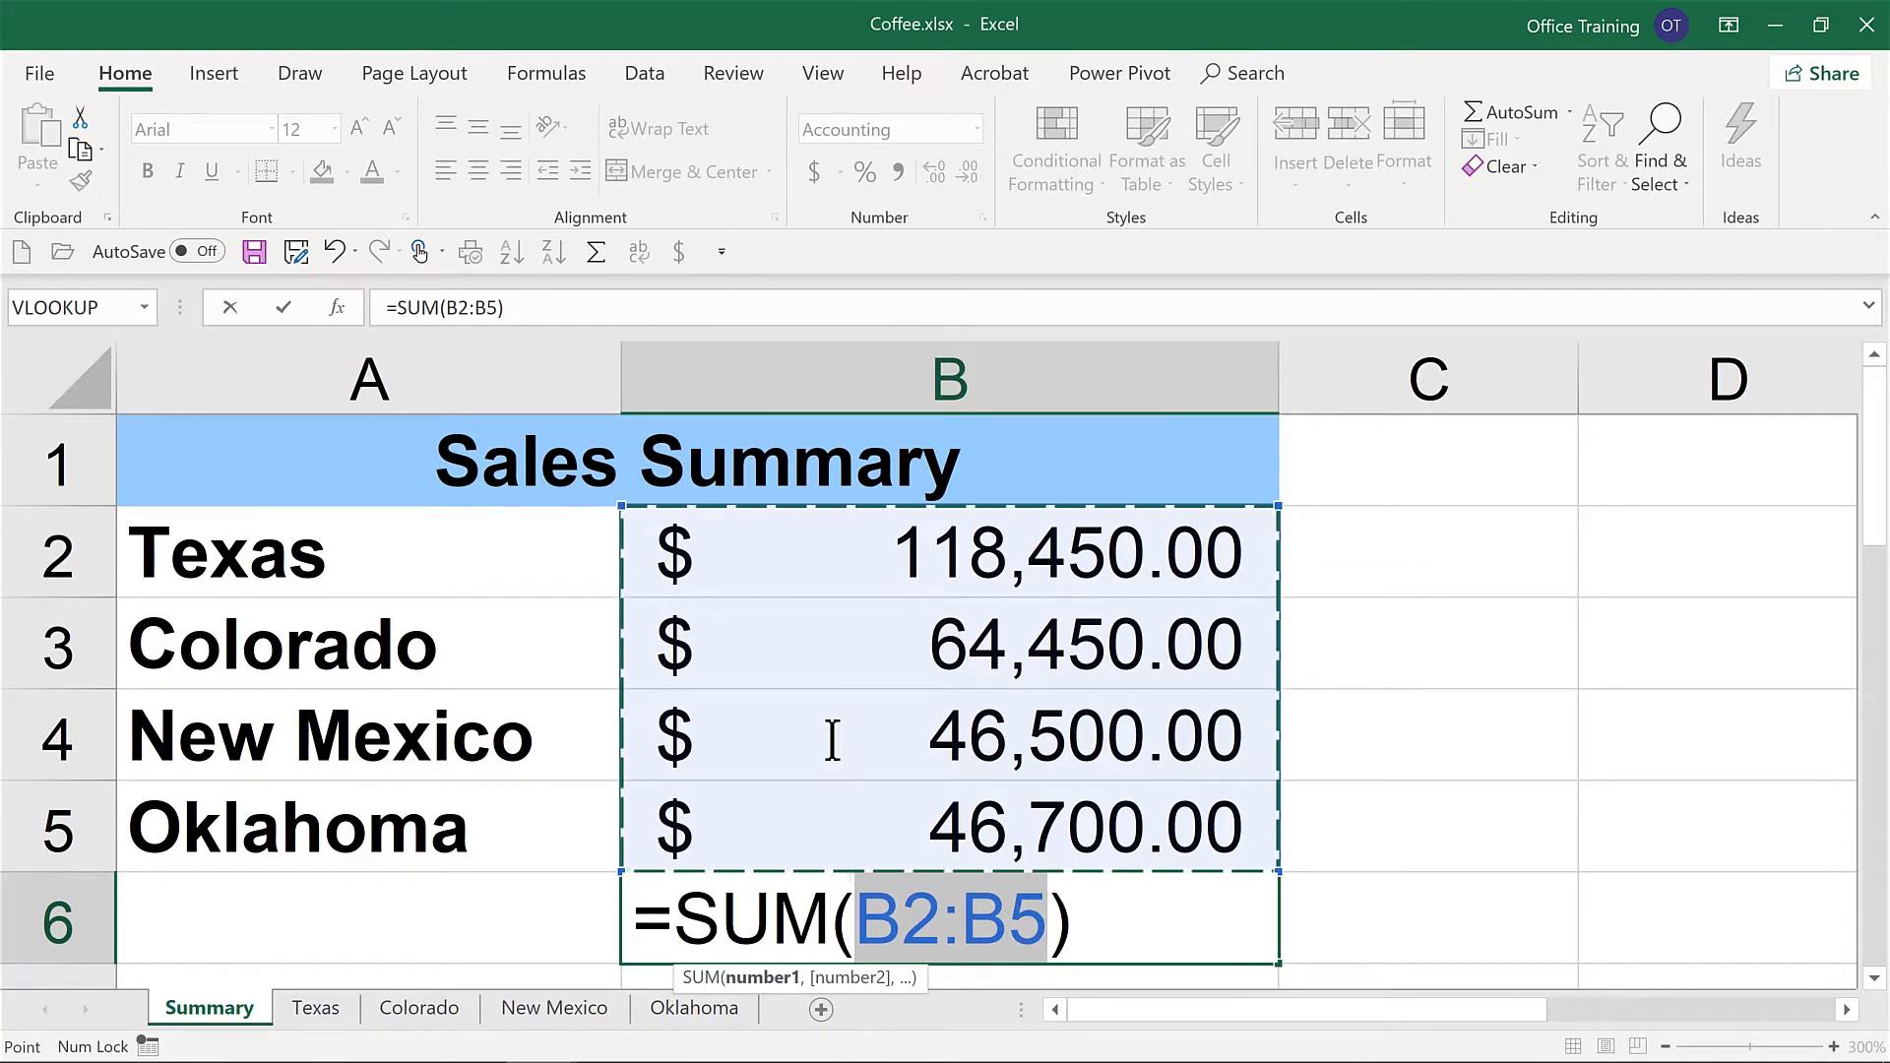
{"action": "key", "text": "Return"}
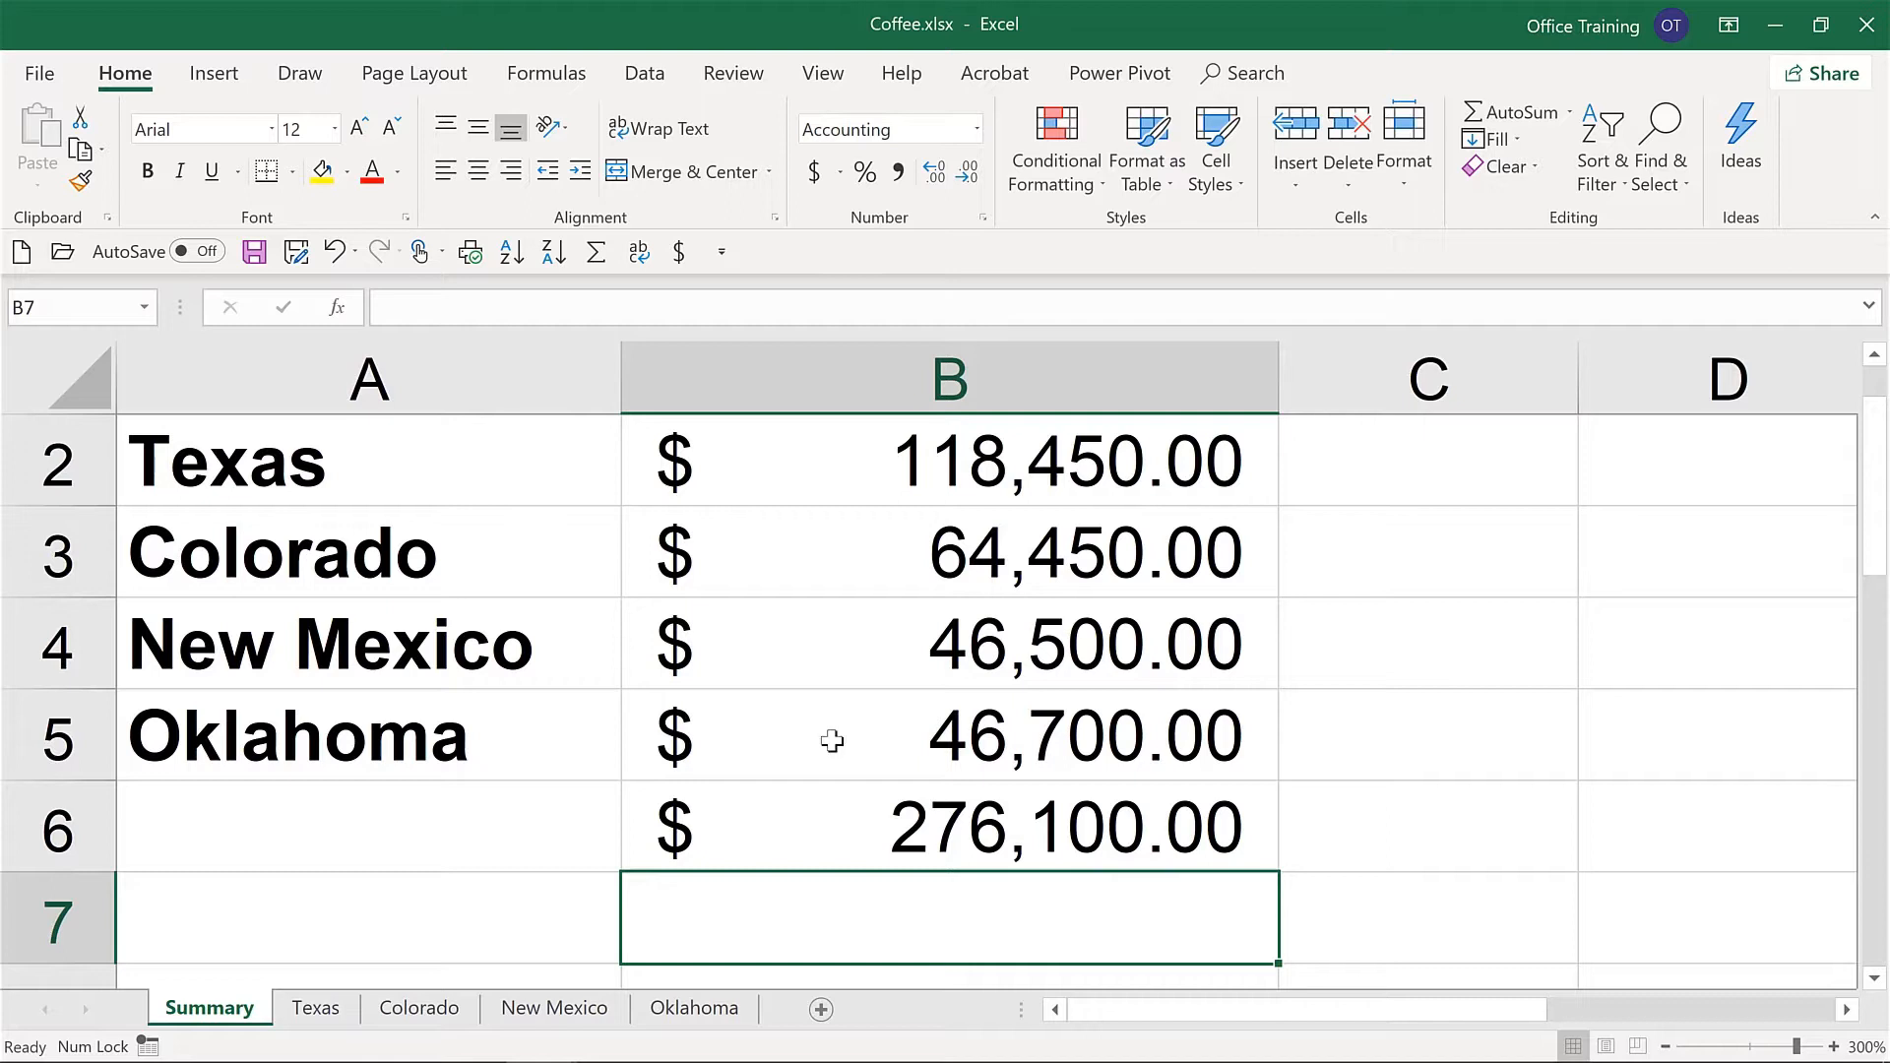
Enter a formula in Summary cell D2 adding Texas I10 and Colorado I7, and review the resulting formula
{"action": "left_click", "coordinate": [1714, 471]}
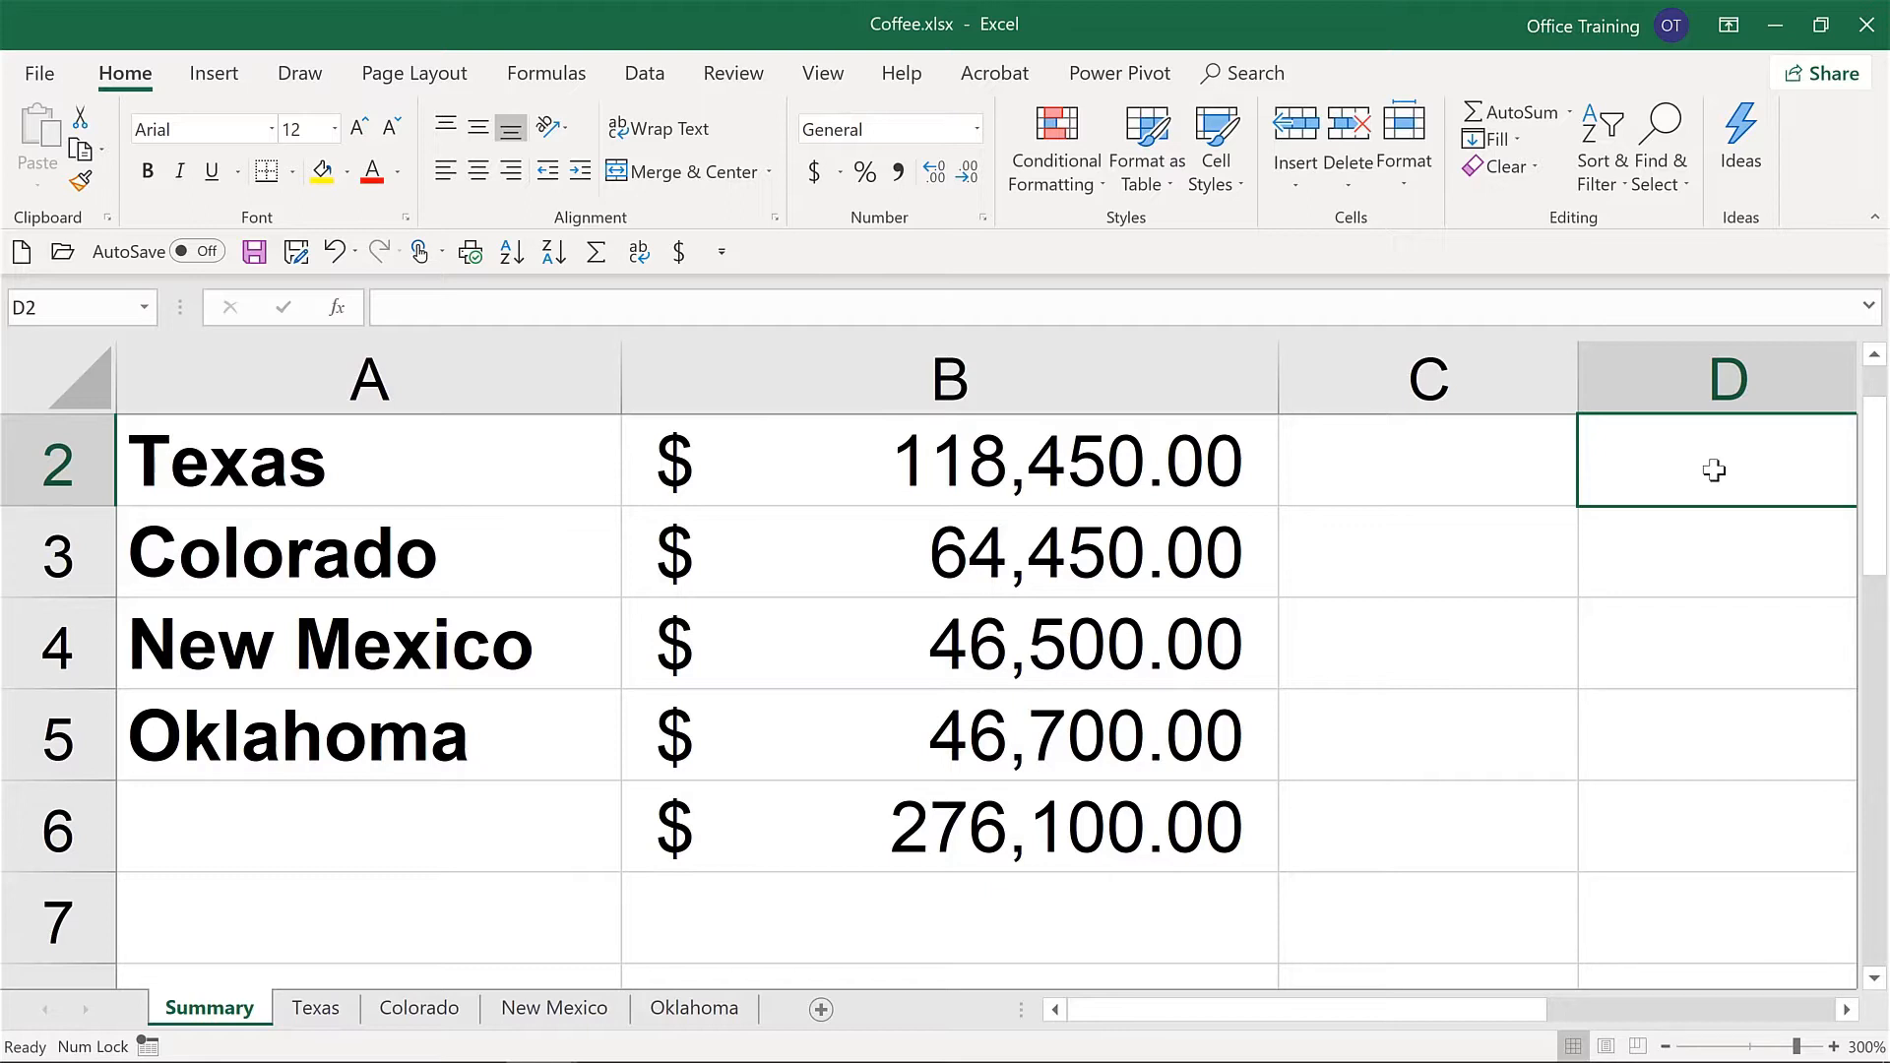
{"action": "scroll", "coordinate": [1714, 470], "scroll_direction": "right", "scroll_amount": 1}
{"action": "type", "text": "="}
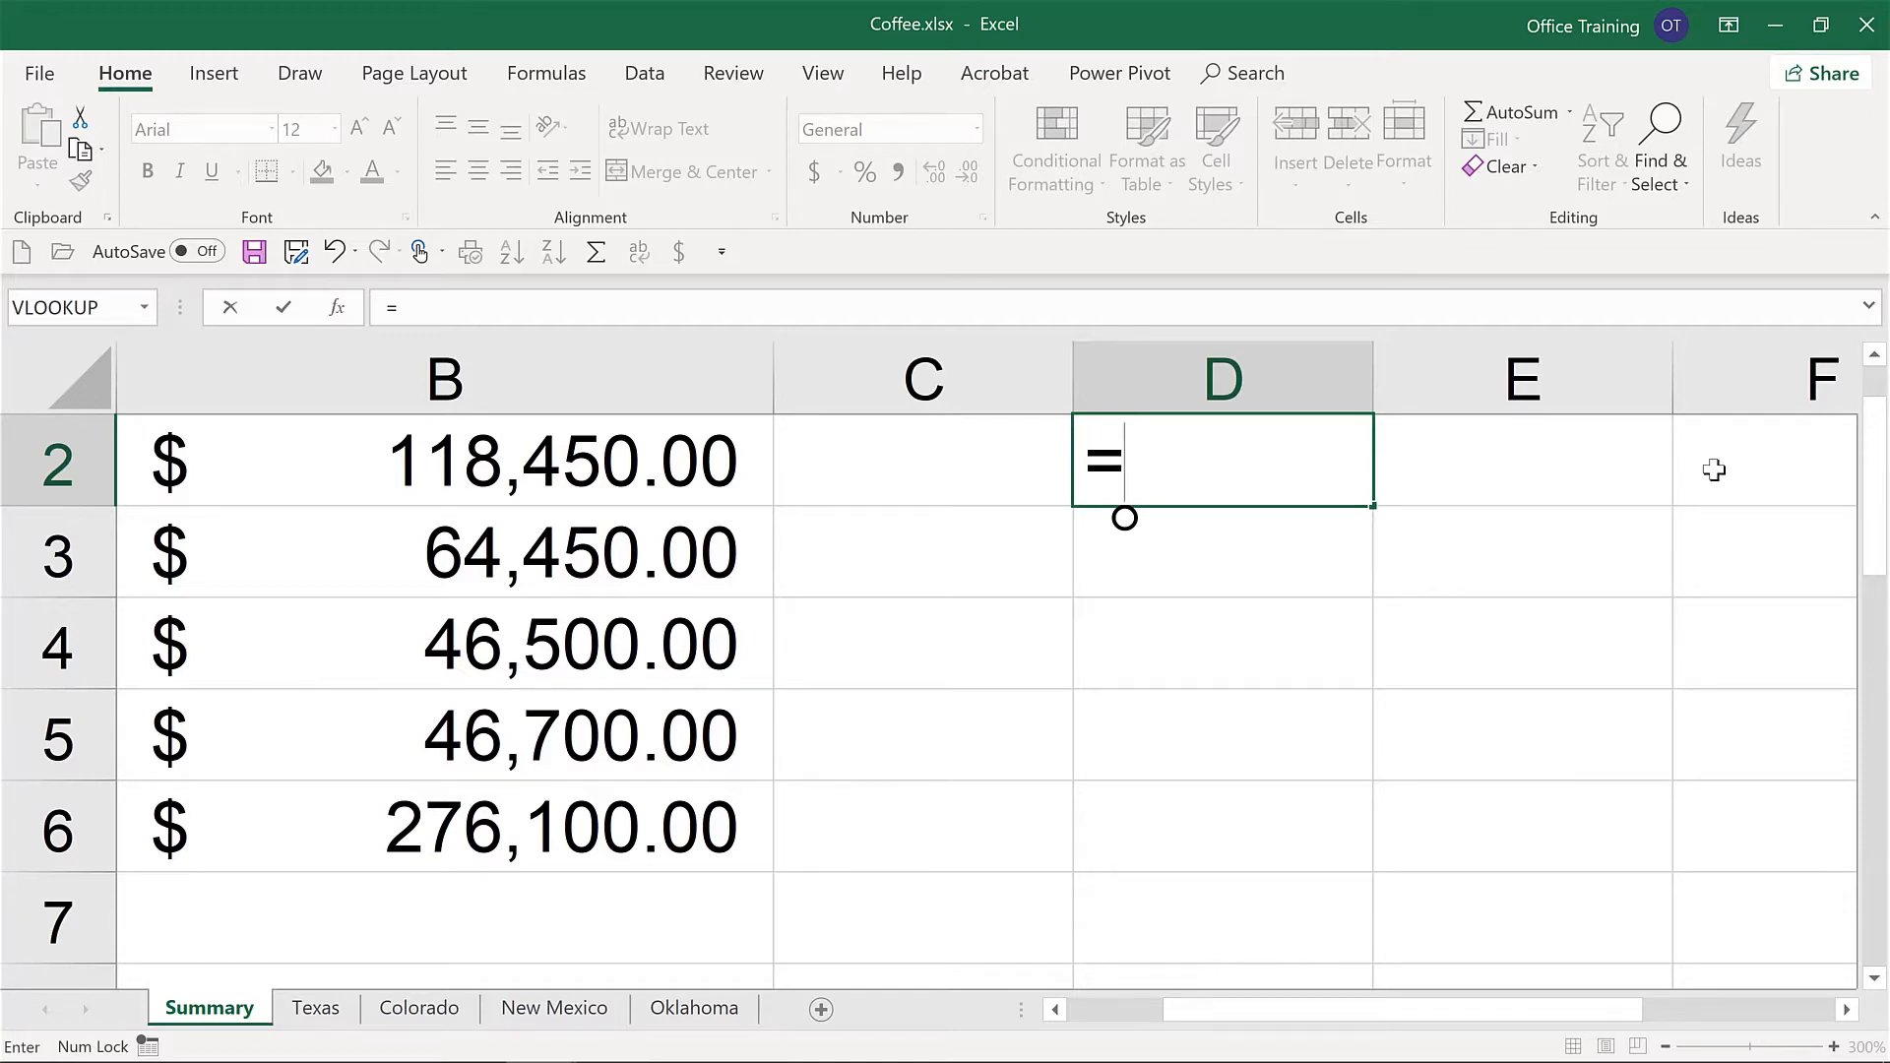
{"action": "left_click", "coordinate": [331, 1012]}
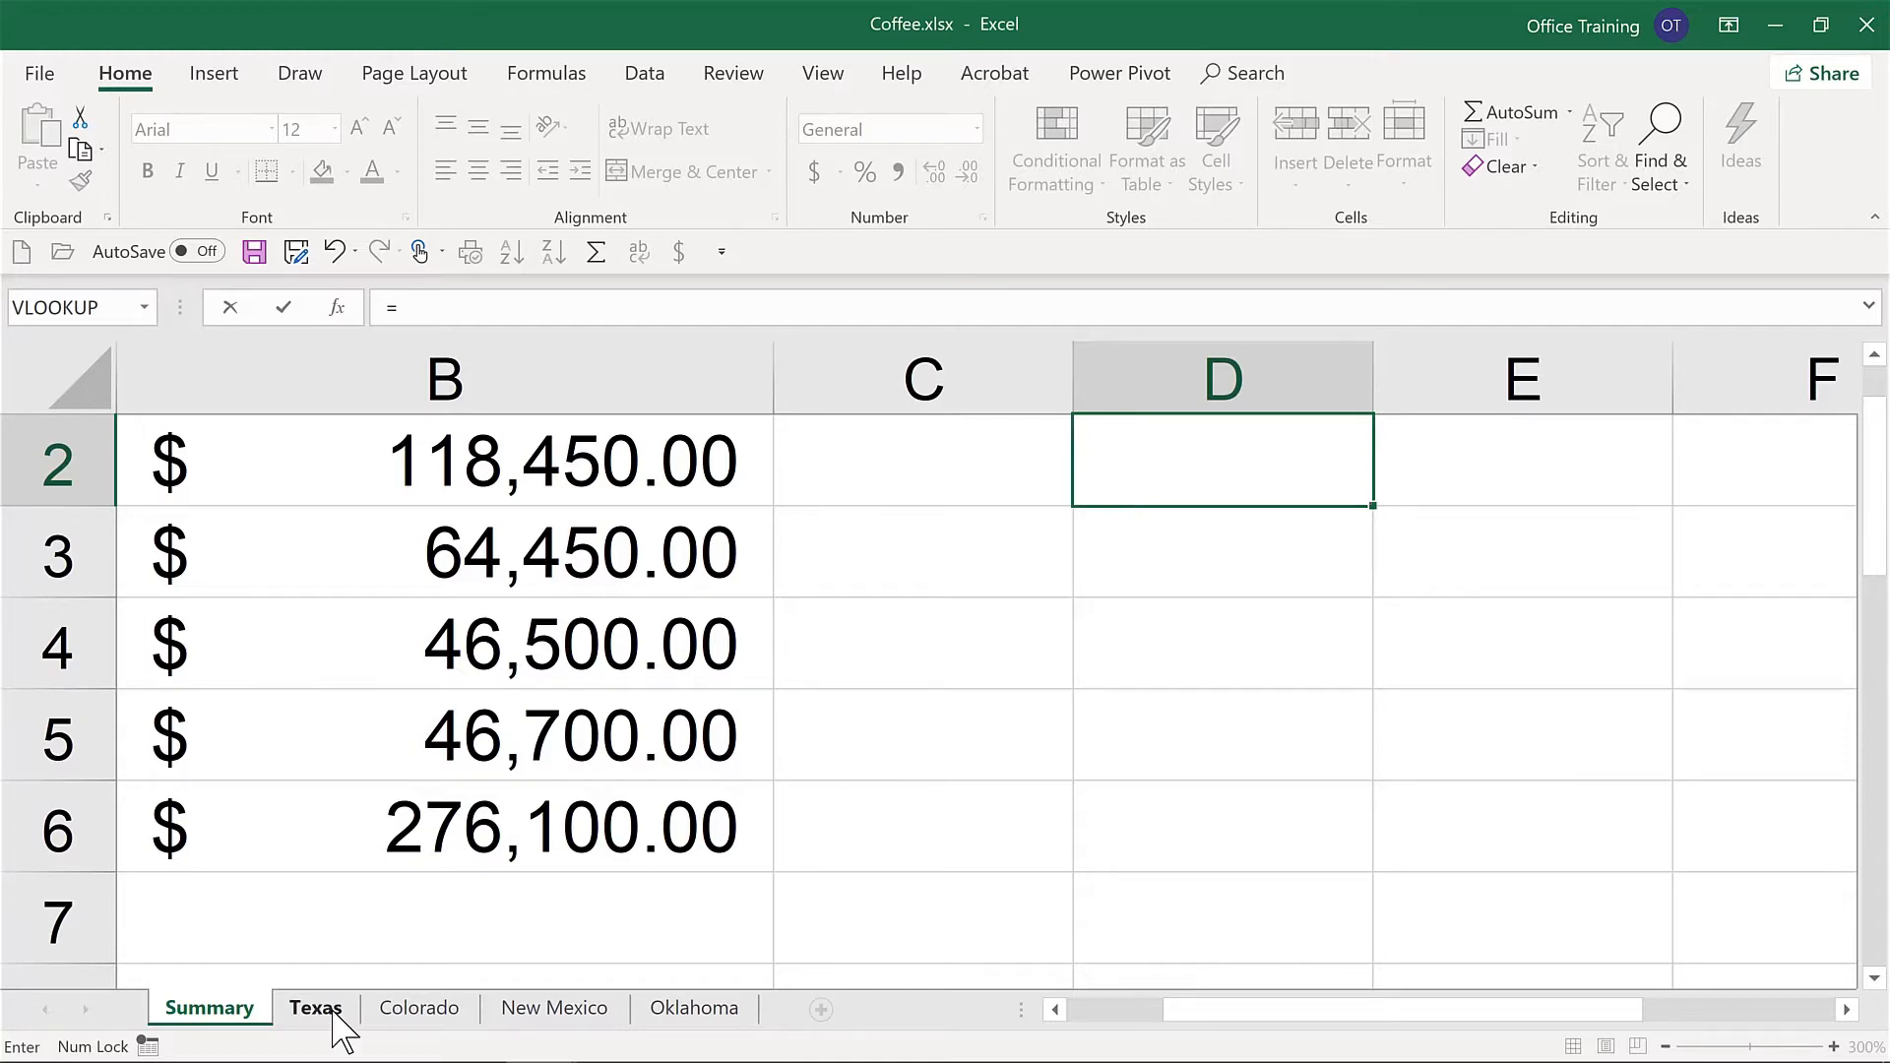
{"action": "left_click", "coordinate": [1639, 847]}
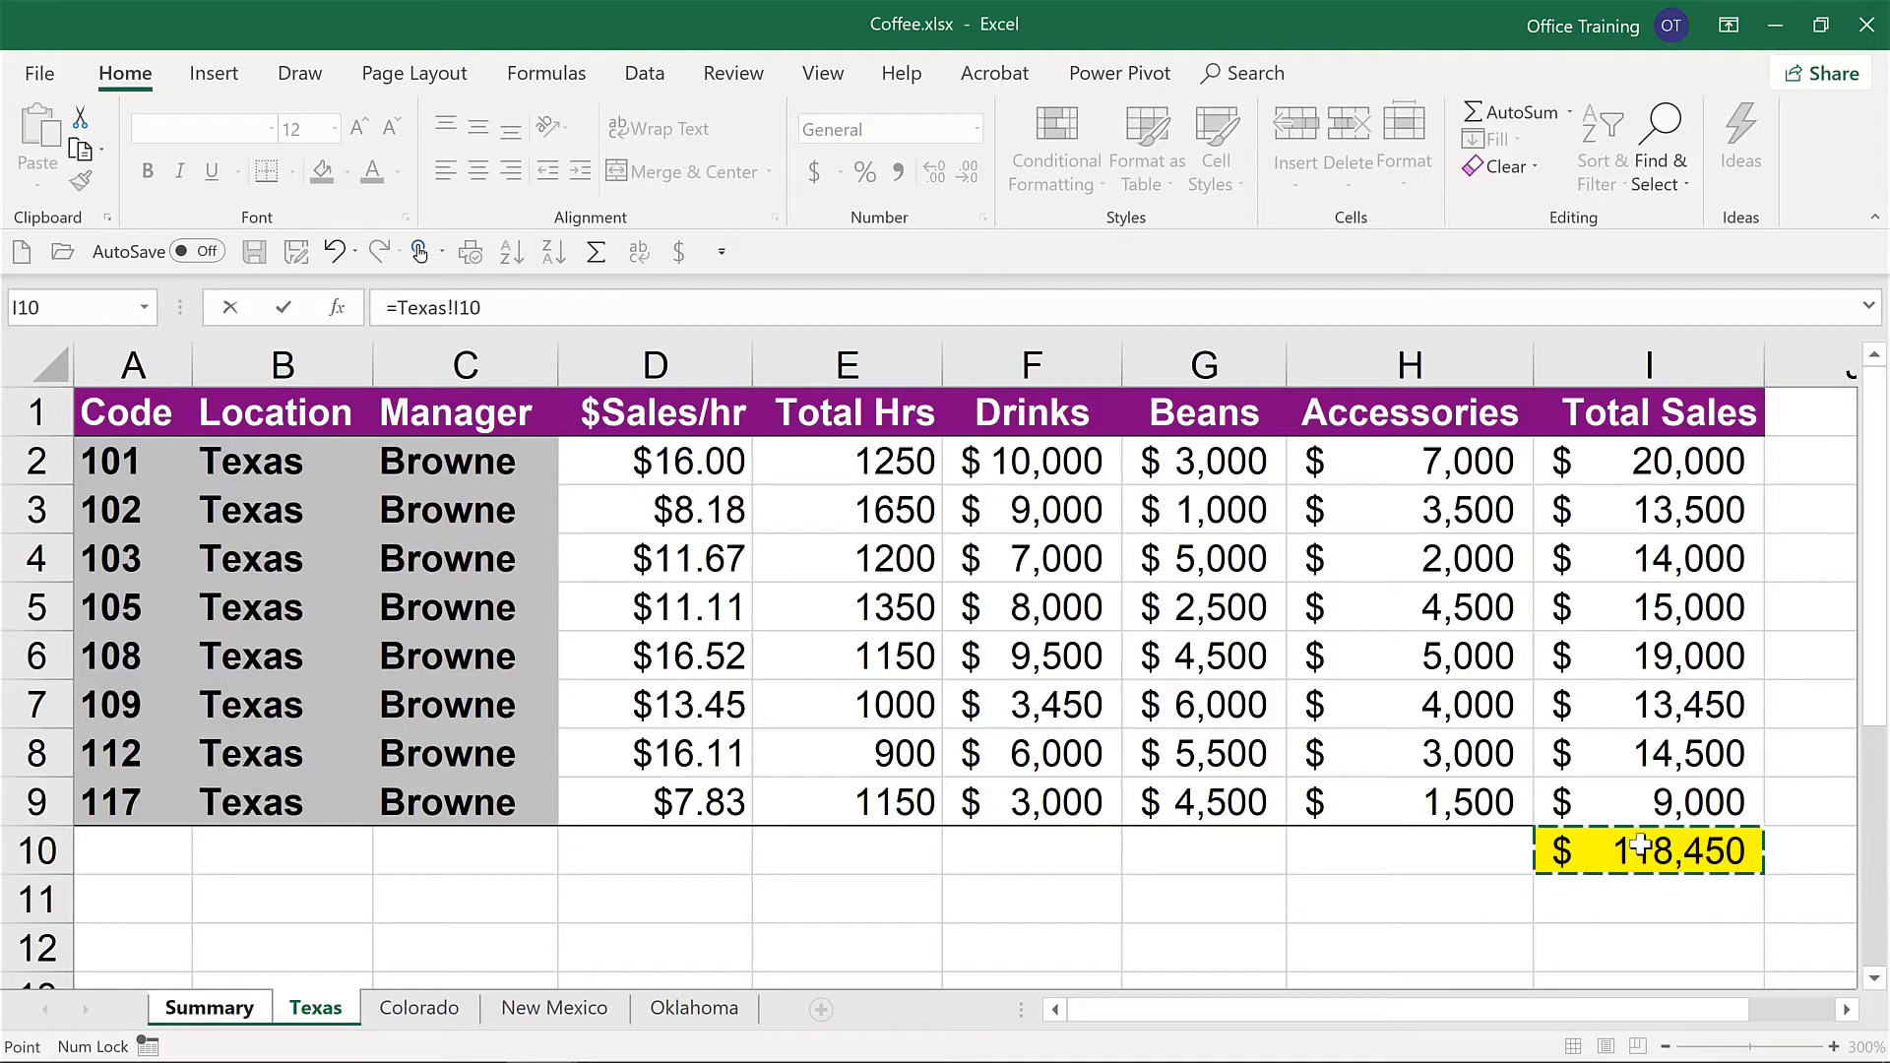
{"action": "type", "text": "+"}
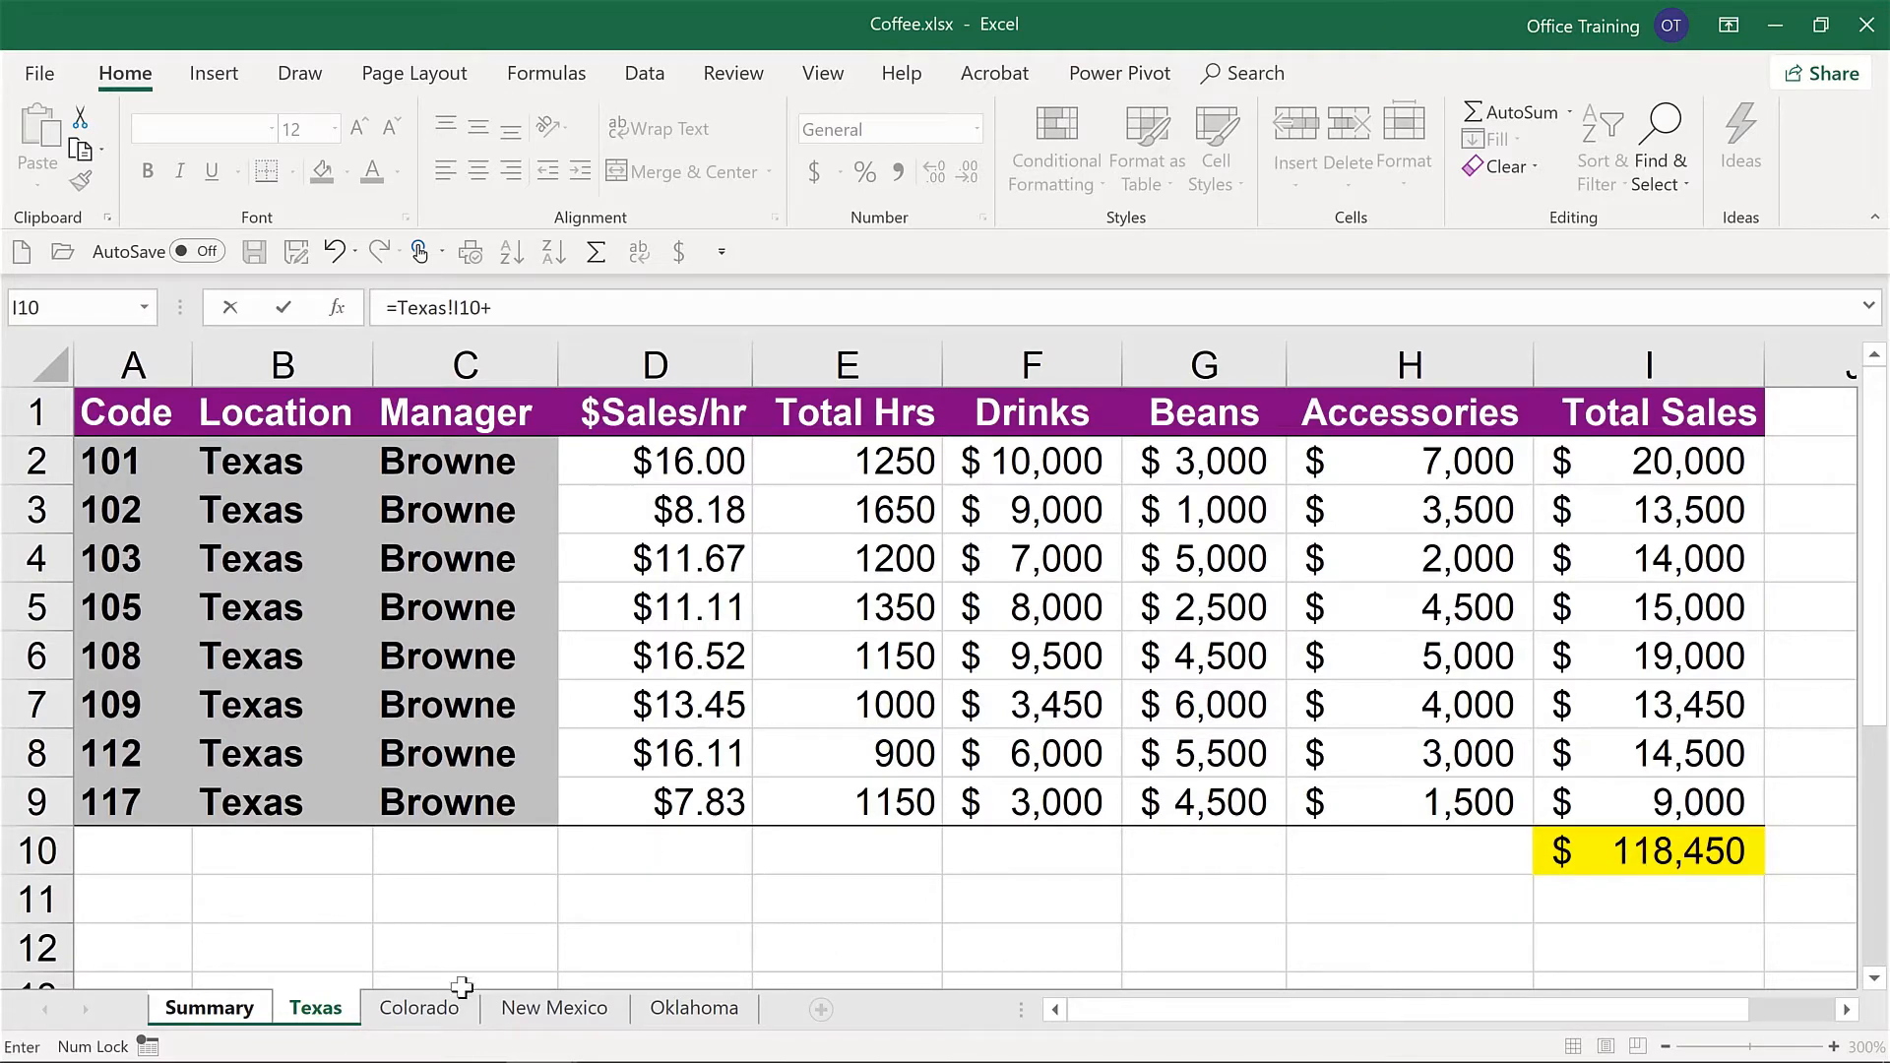
{"action": "left_click", "coordinate": [418, 1007]}
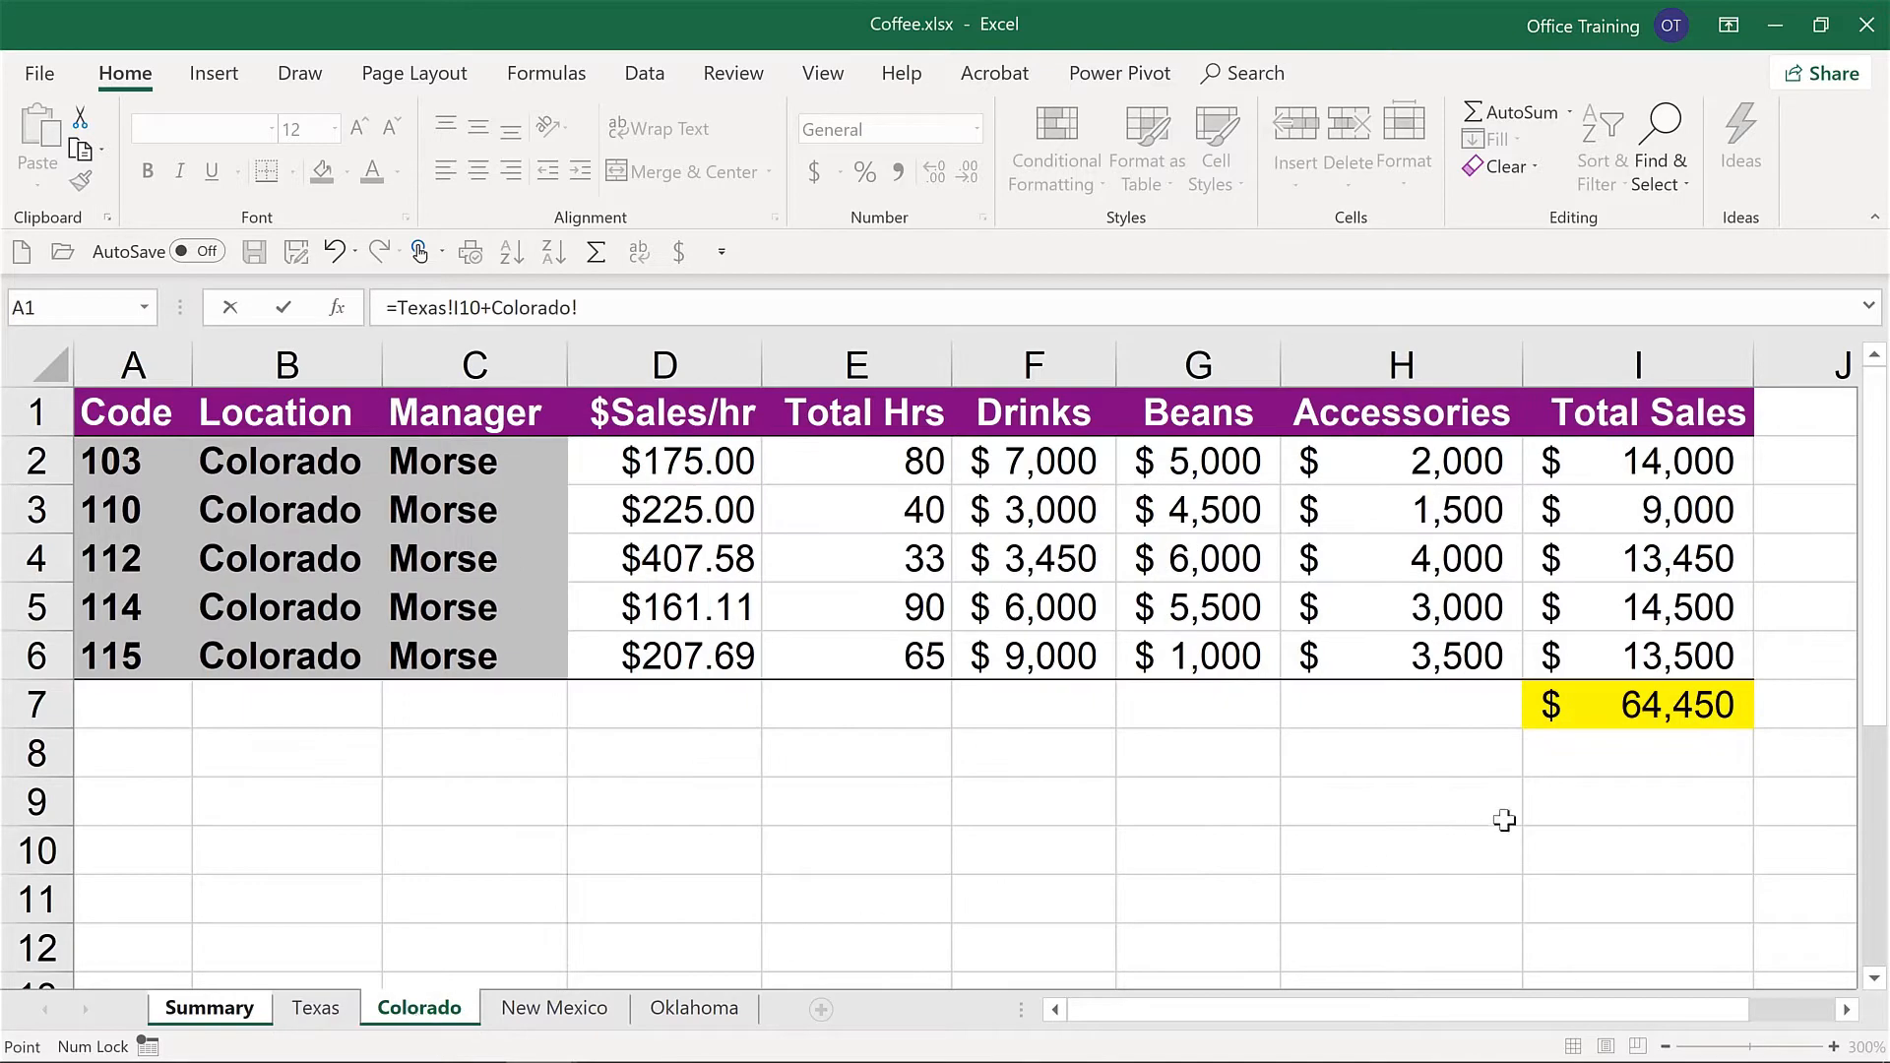
{"action": "left_click", "coordinate": [1629, 693]}
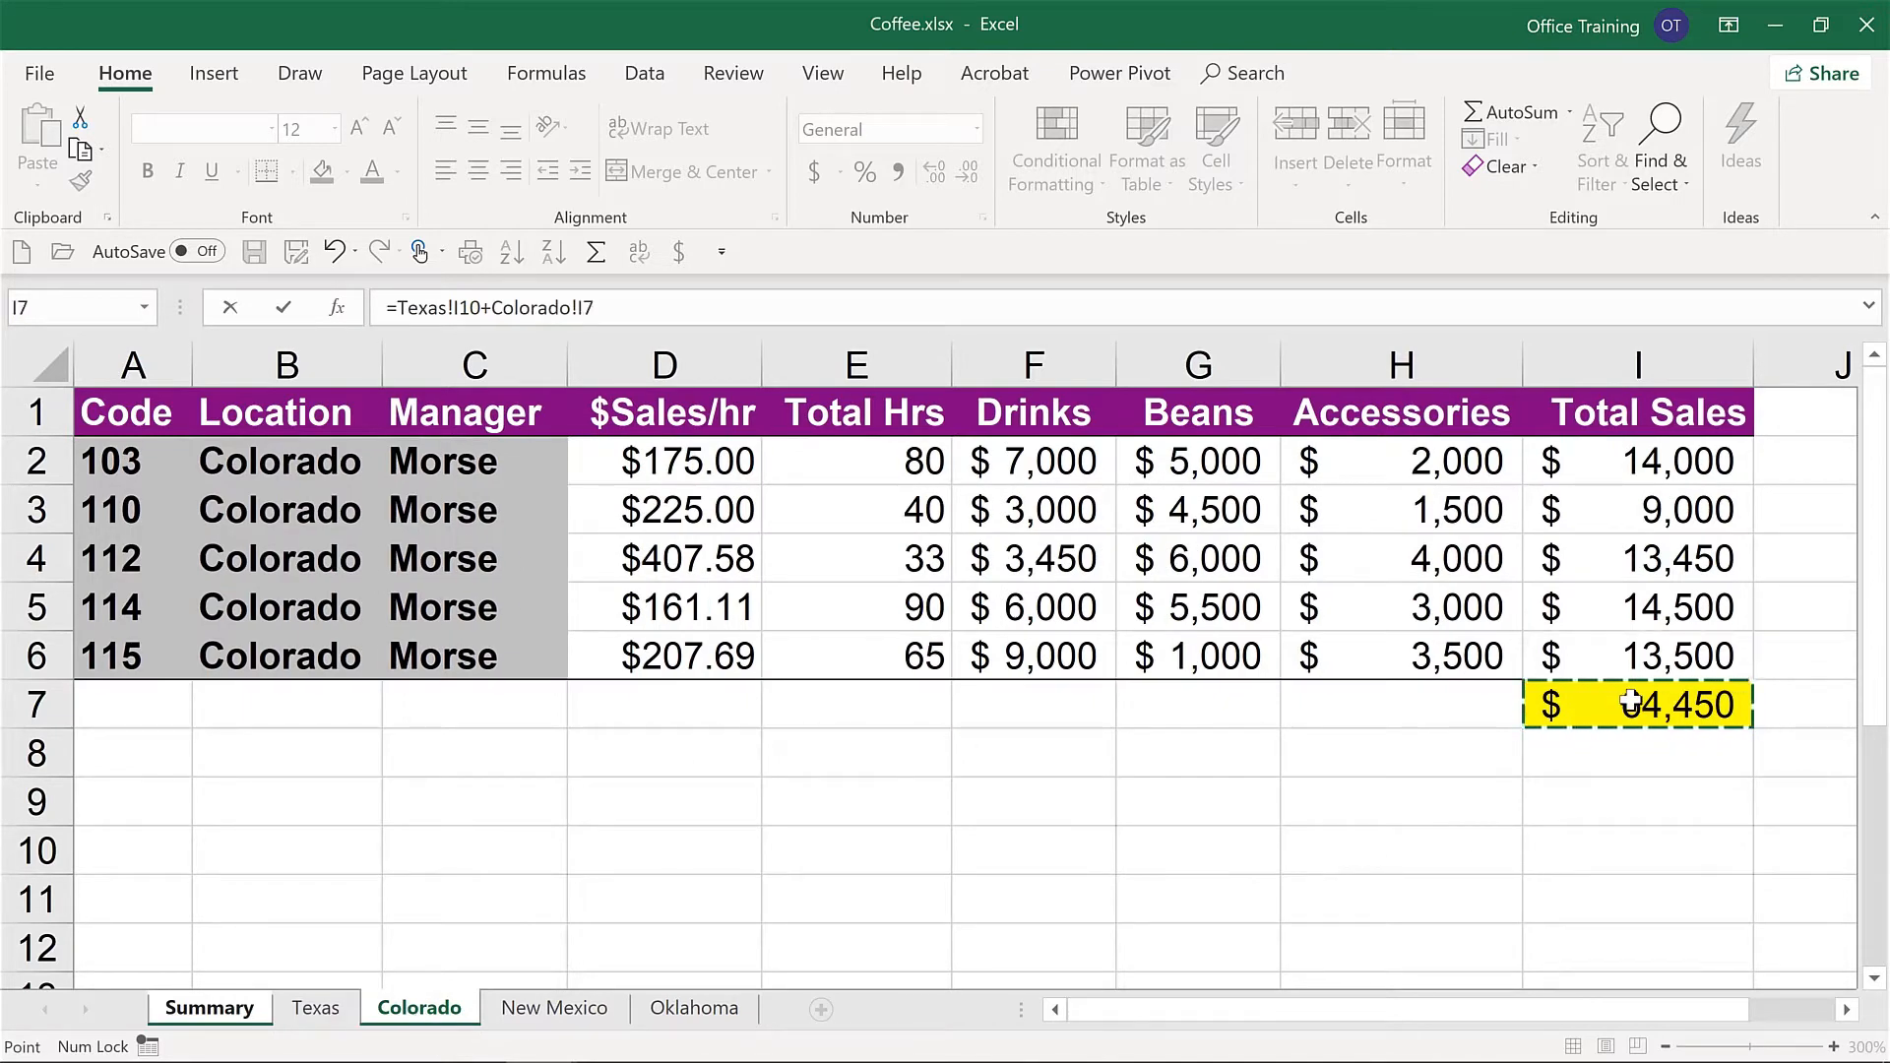
{"action": "key", "text": "Return"}
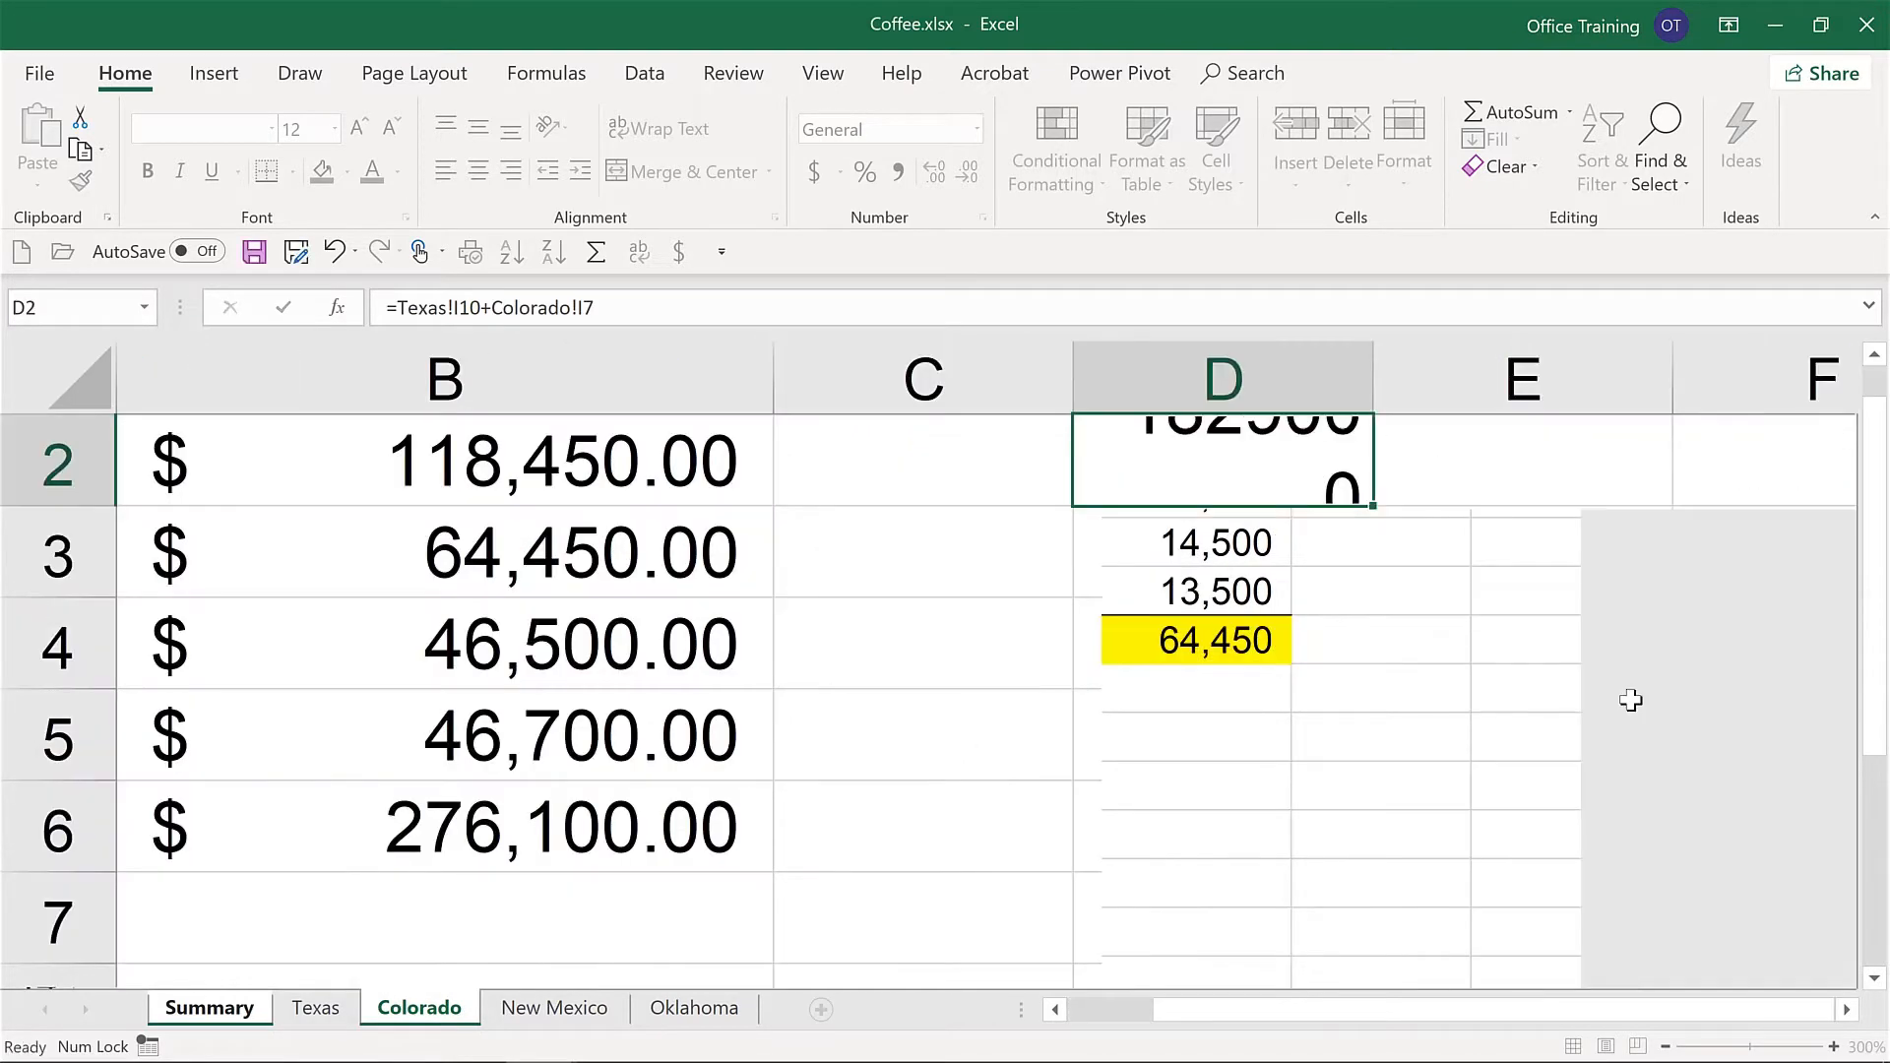
{"action": "key", "text": "Up"}
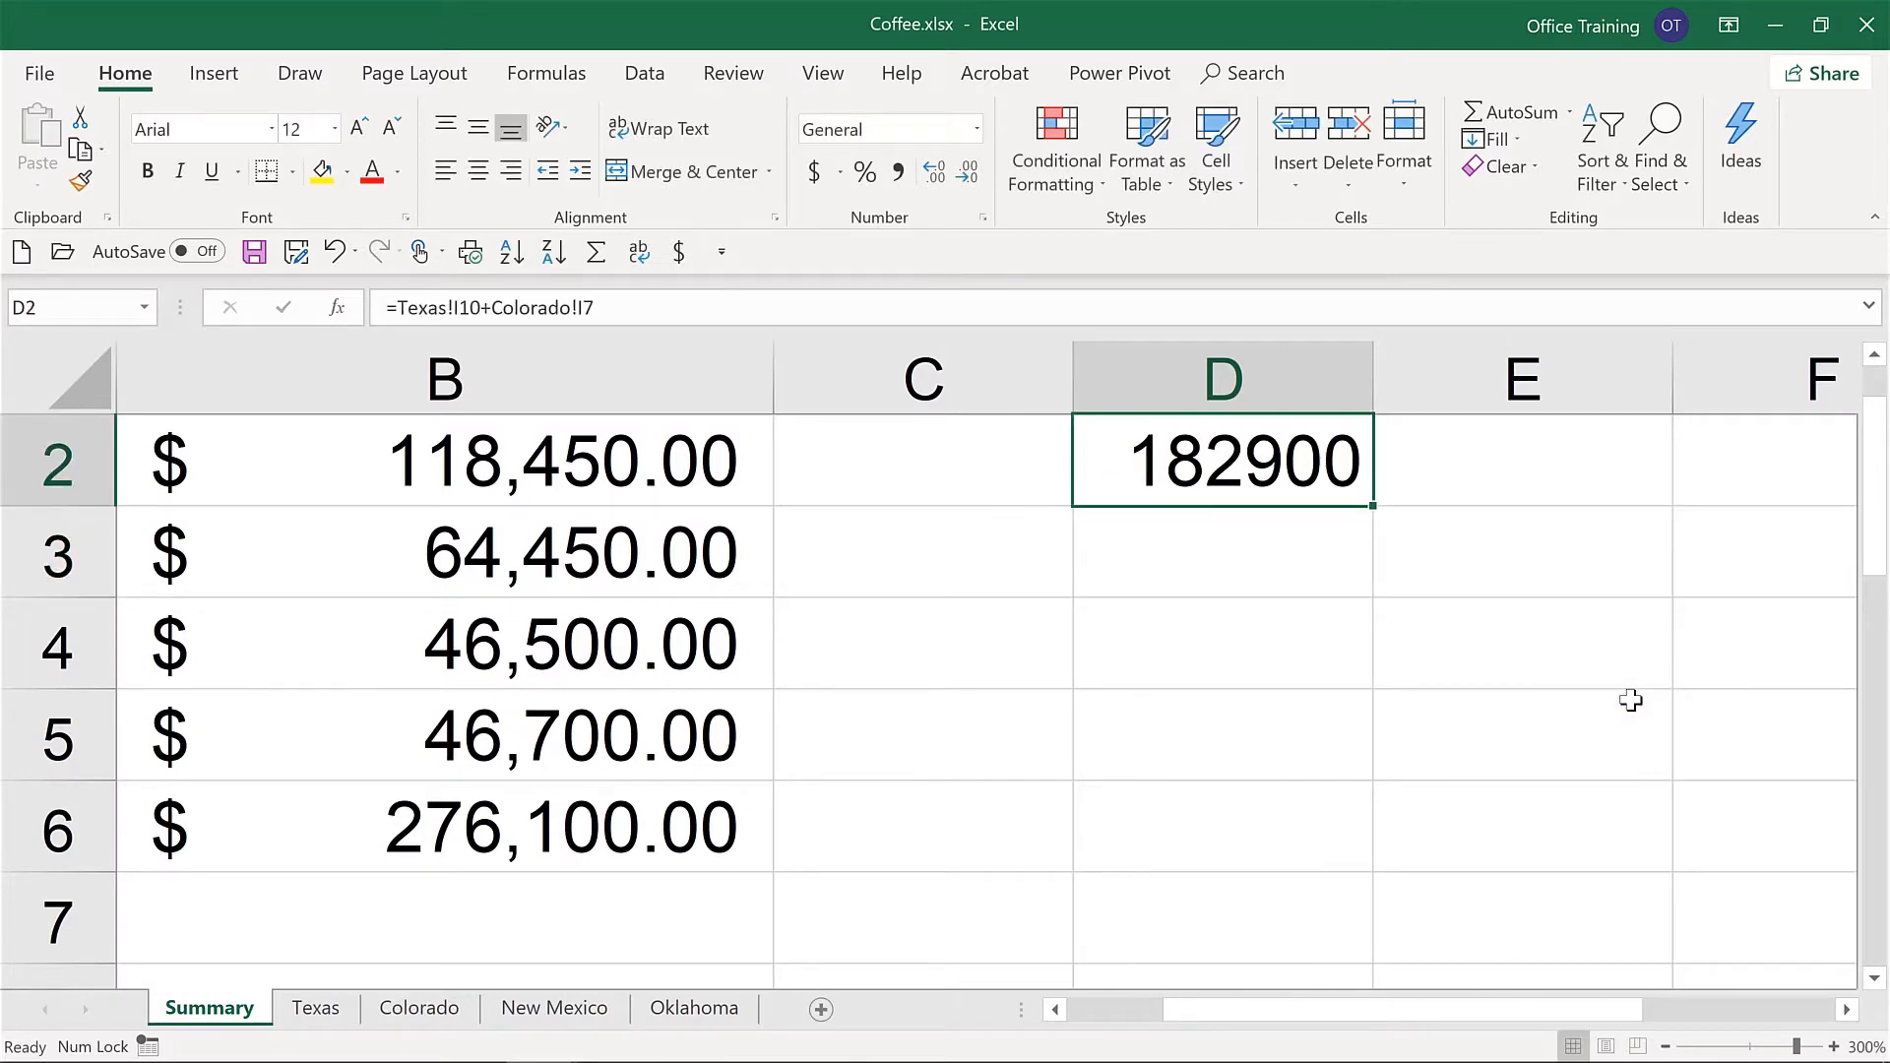
{"action": "double_click", "coordinate": [1213, 455]}
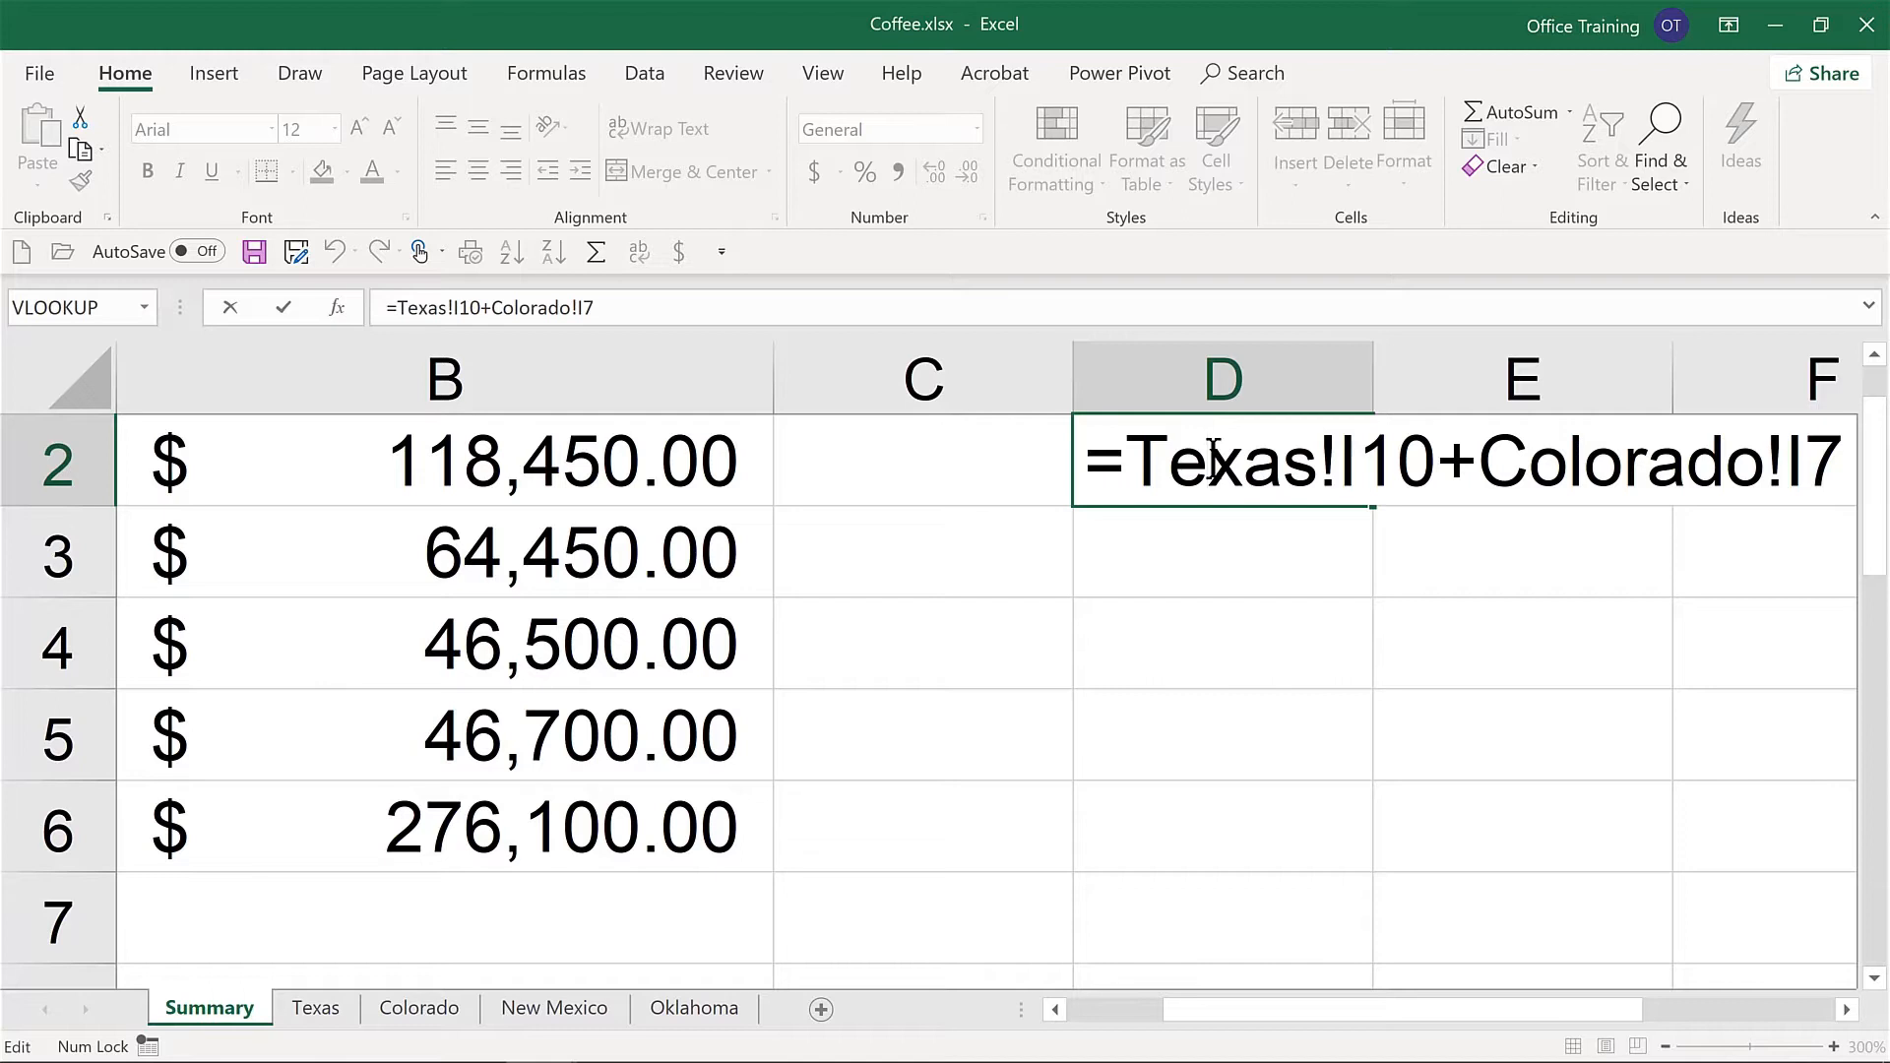
{"action": "key", "text": "ctrl+Return"}
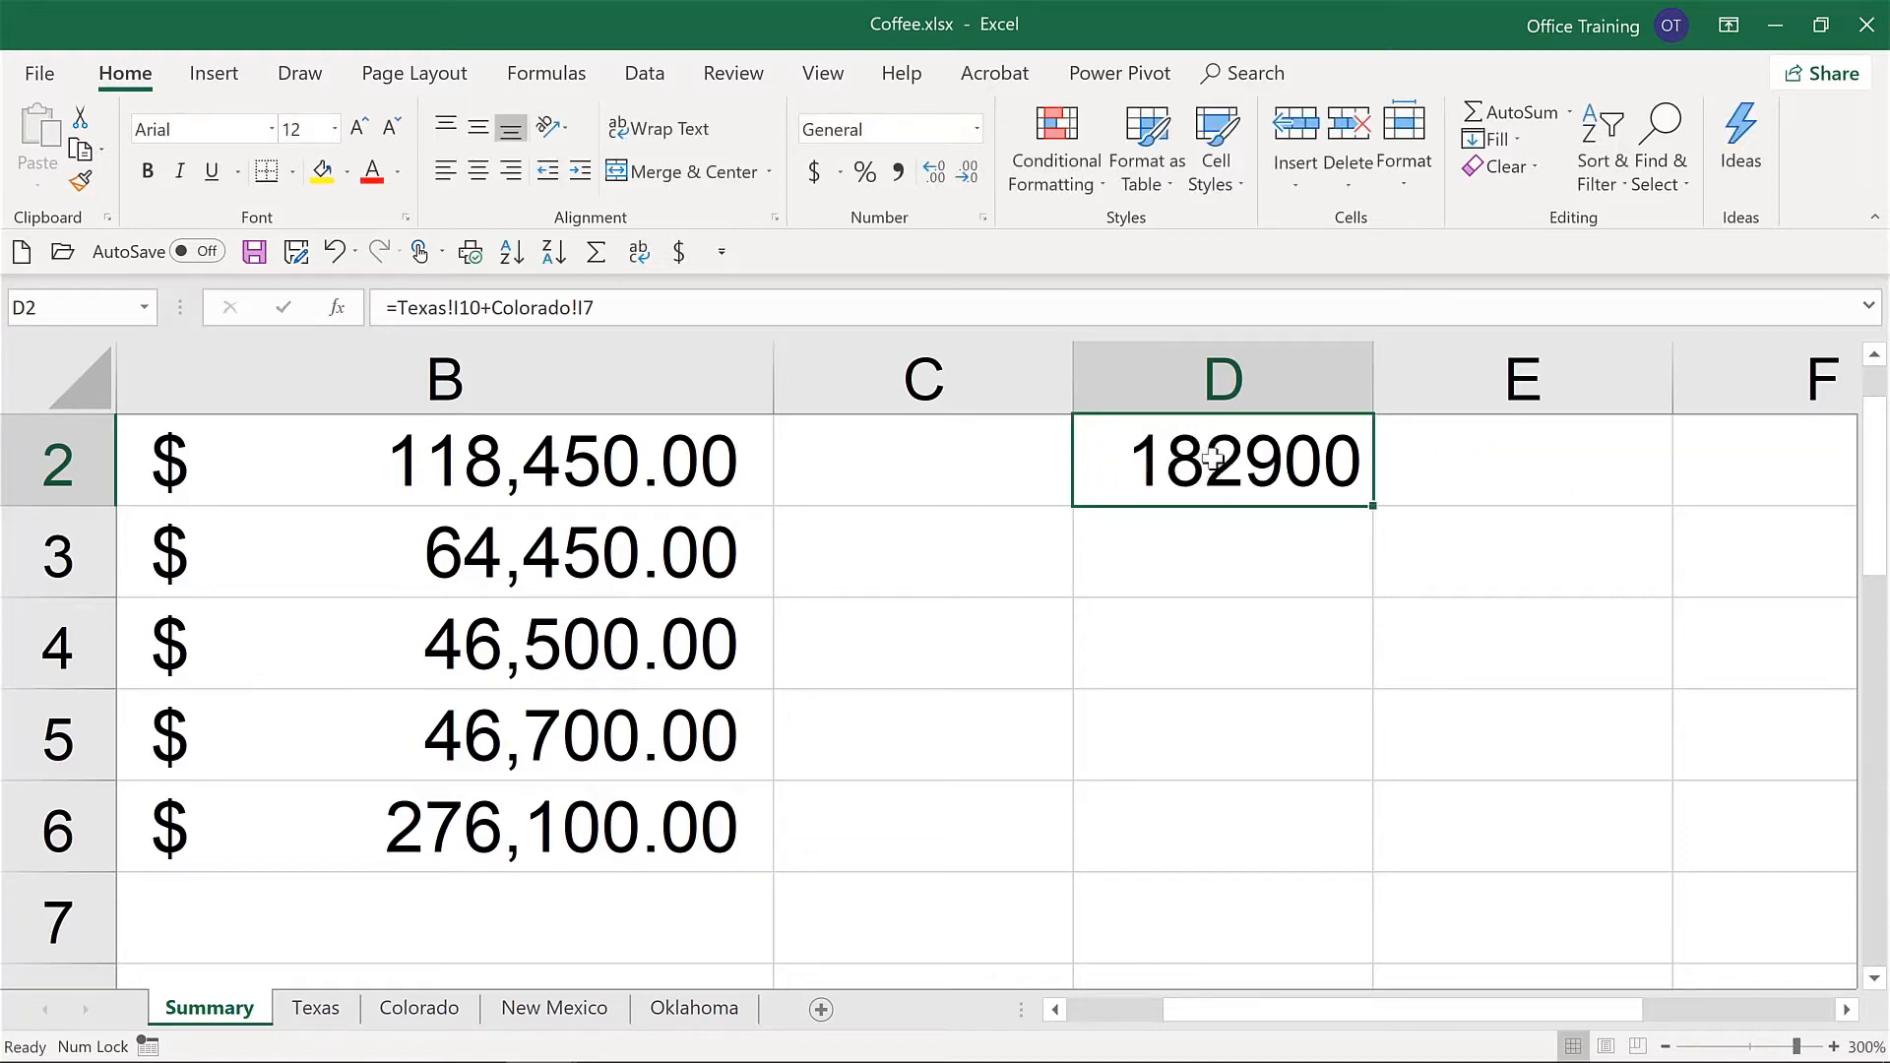
Insert a row above code 105 on the Texas sheet, and fill the code, location and manager cells A4:C4 down into it
{"action": "key", "text": "ctrl+Home"}
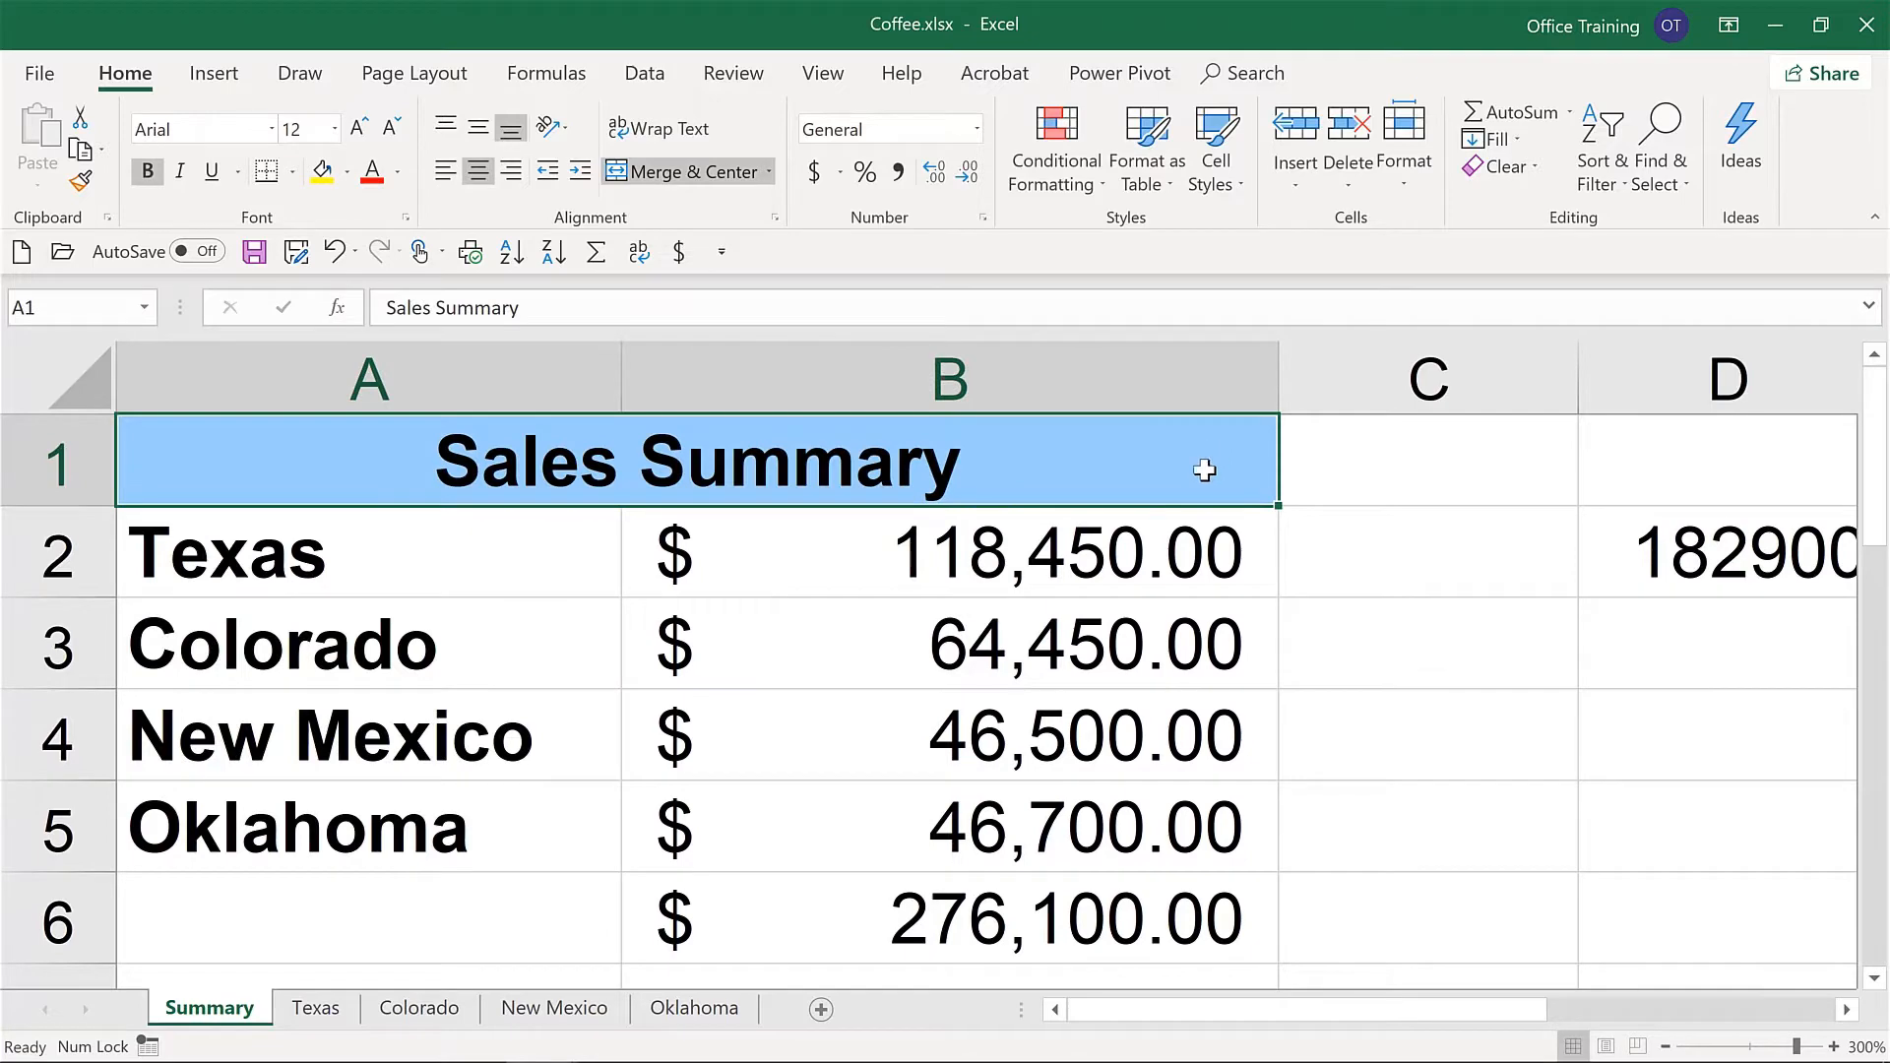
{"action": "left_click", "coordinate": [316, 1009]}
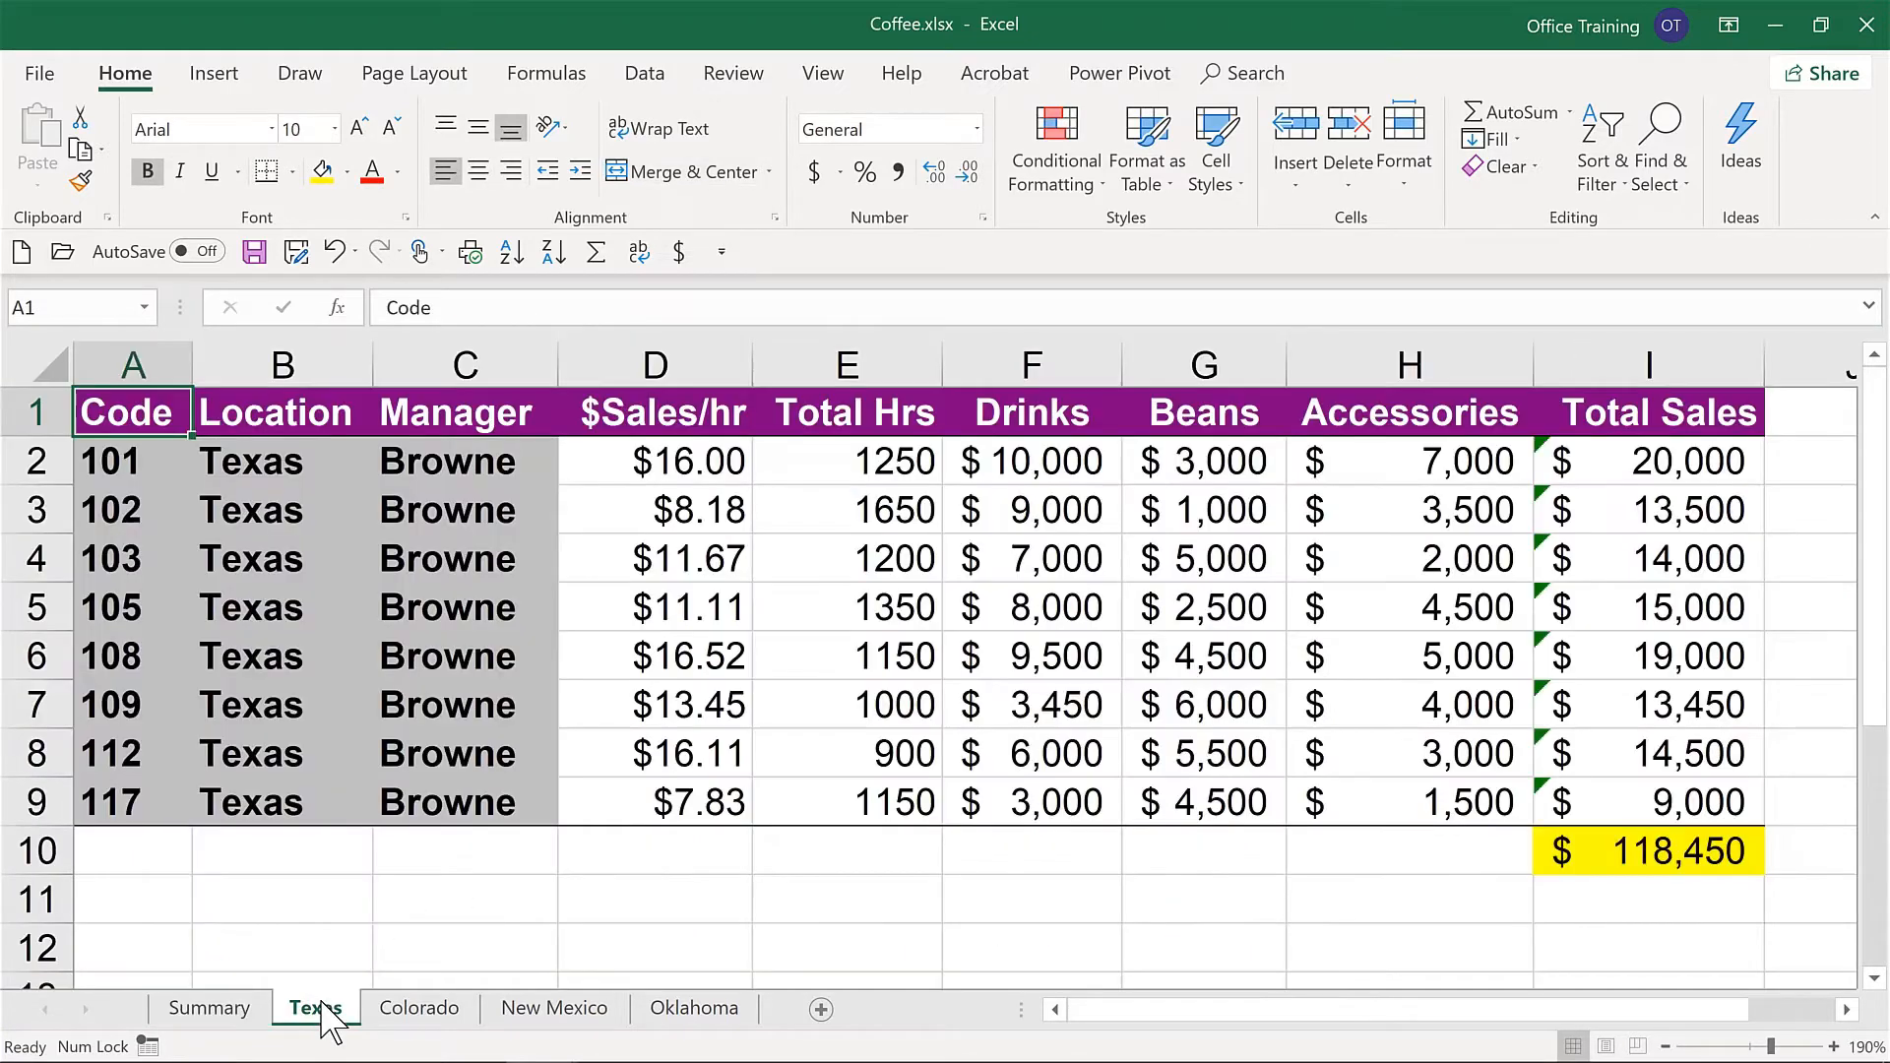
{"action": "left_click", "coordinate": [32, 608]}
{"action": "right_click", "coordinate": [32, 608]}
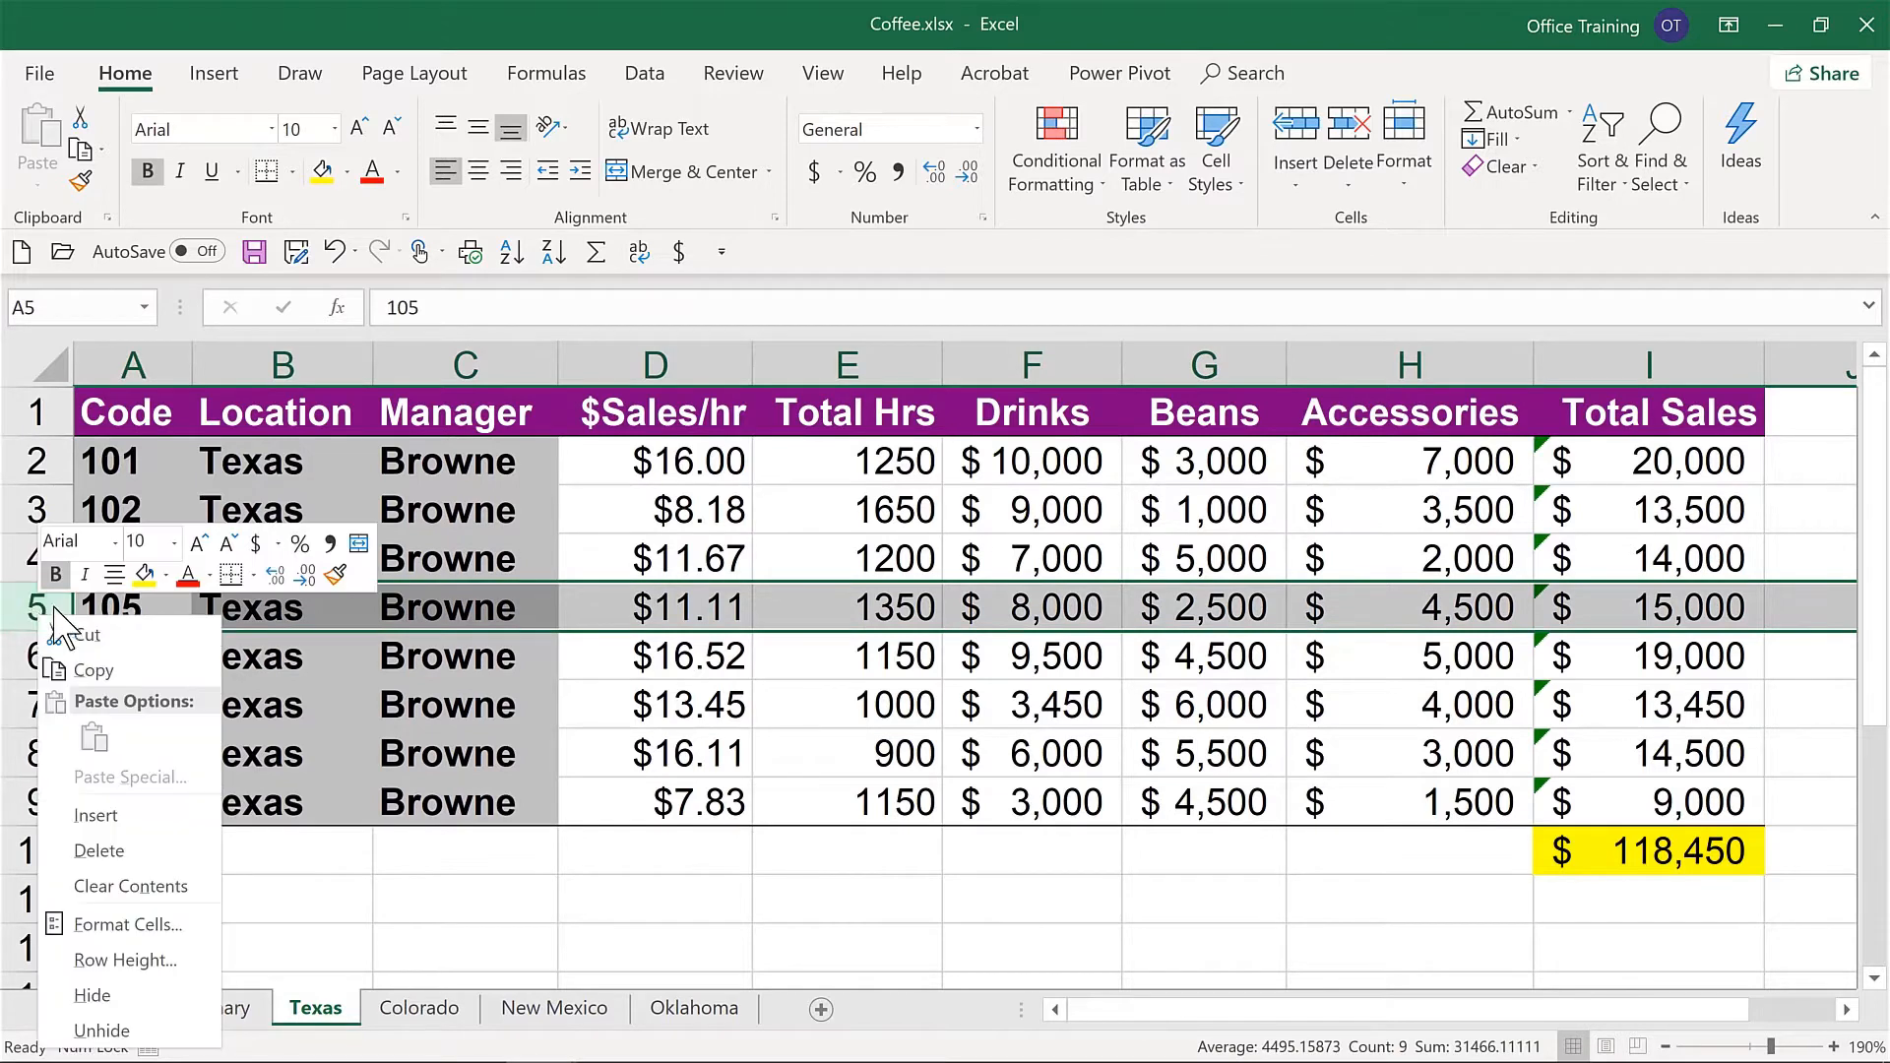
{"action": "left_click", "coordinate": [128, 815]}
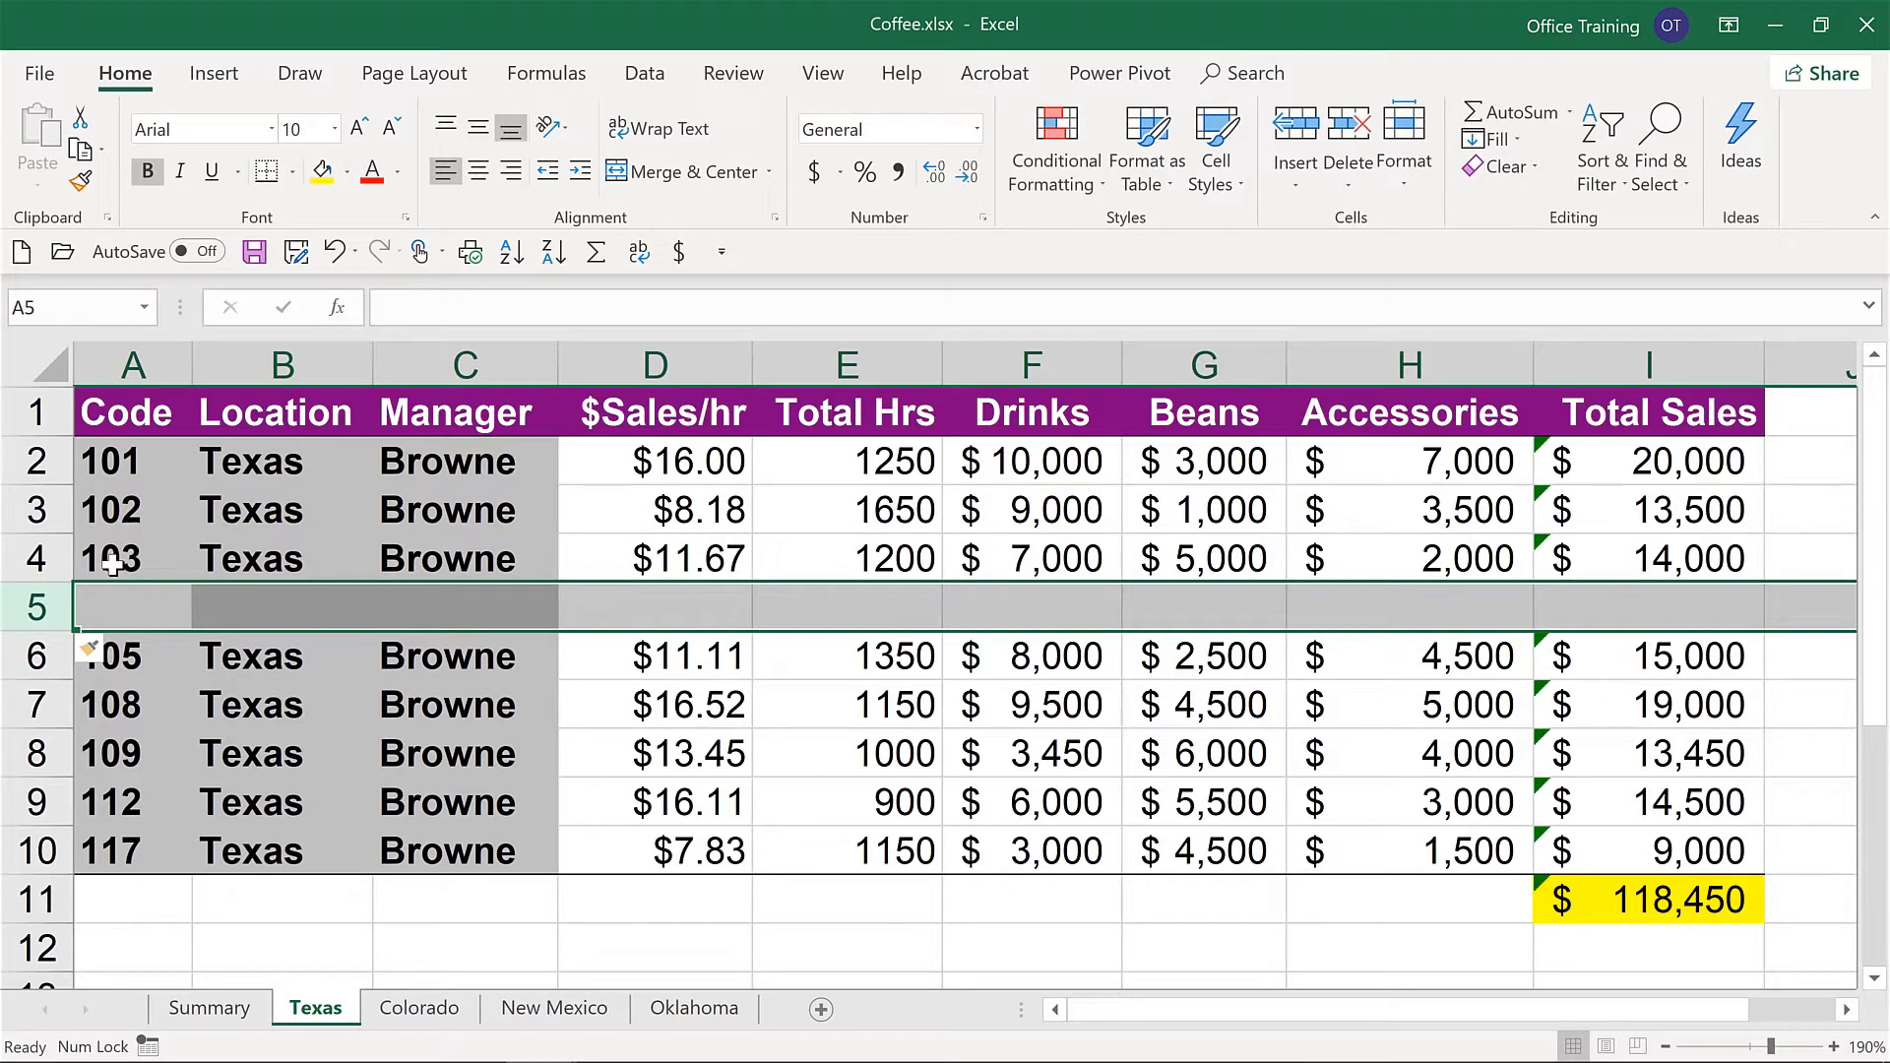
{"action": "left_click_drag", "start_coordinate": [118, 557], "coordinate": [475, 561]}
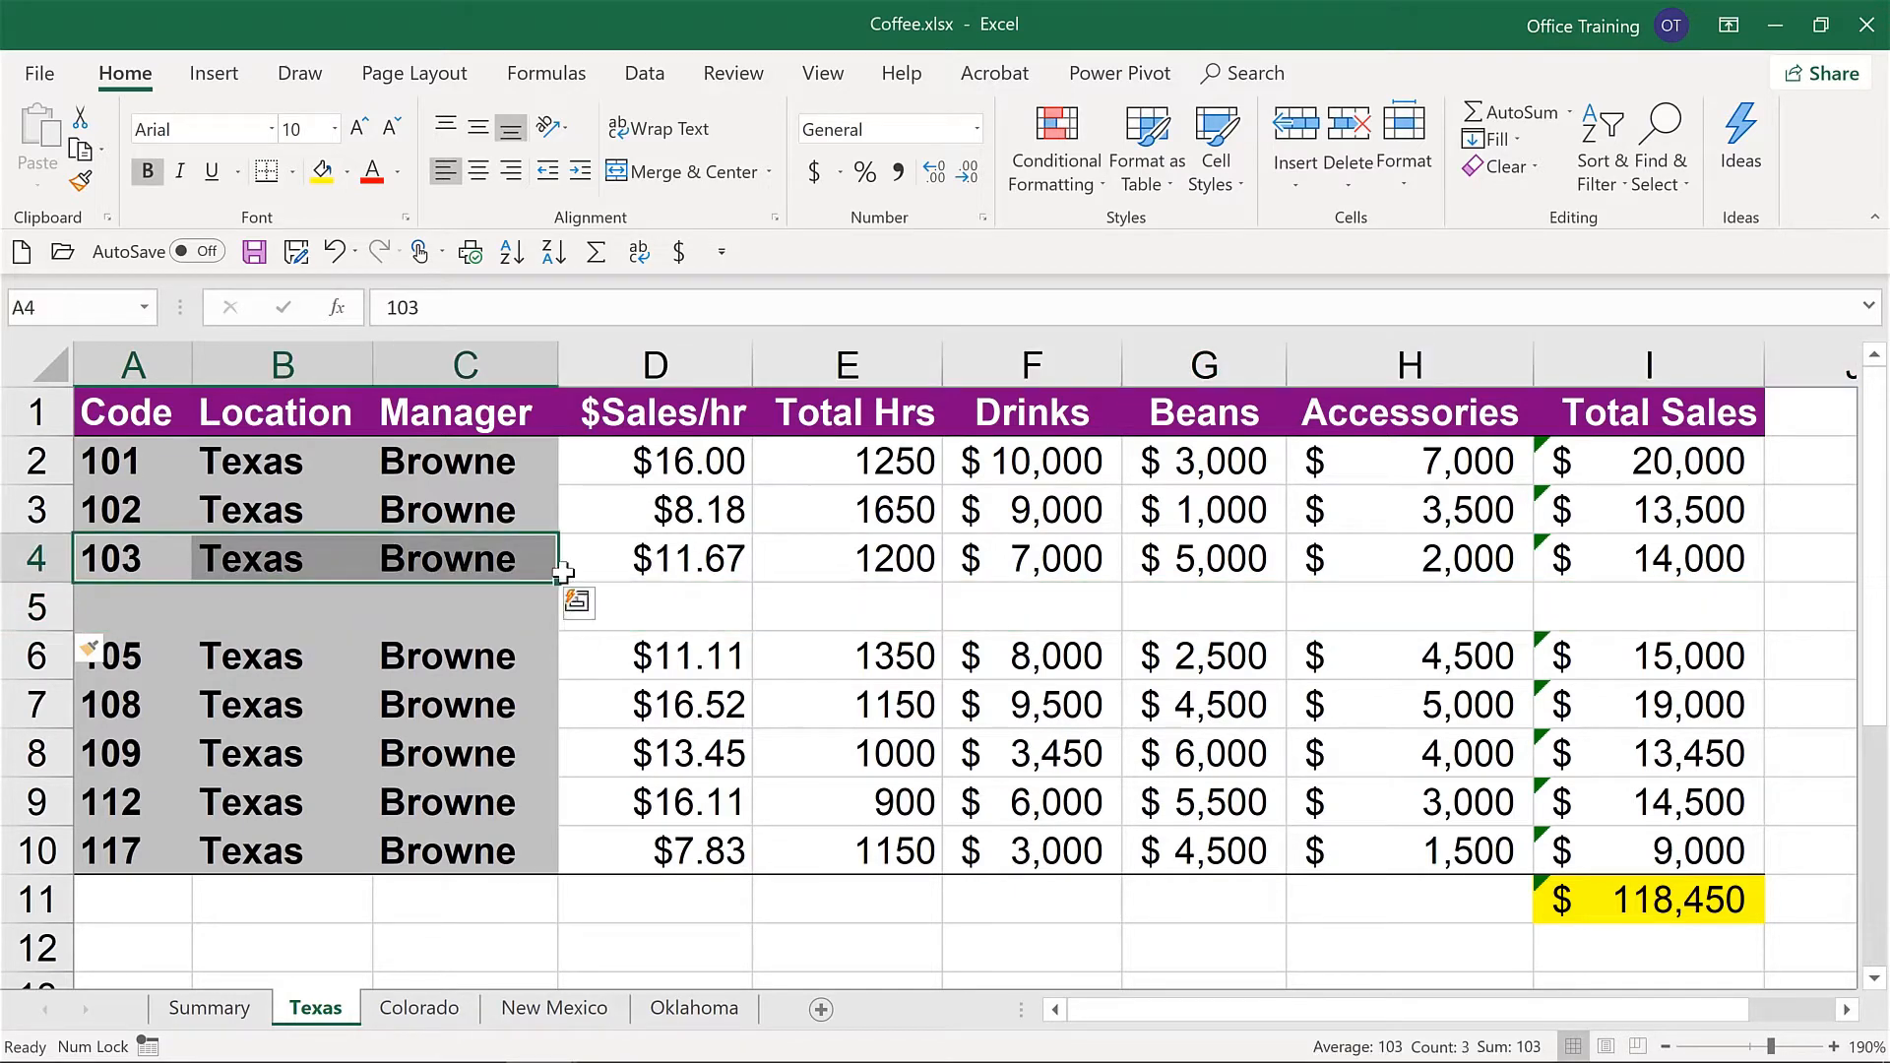
{"action": "left_click_drag", "start_coordinate": [544, 629], "coordinate": [544, 620]}
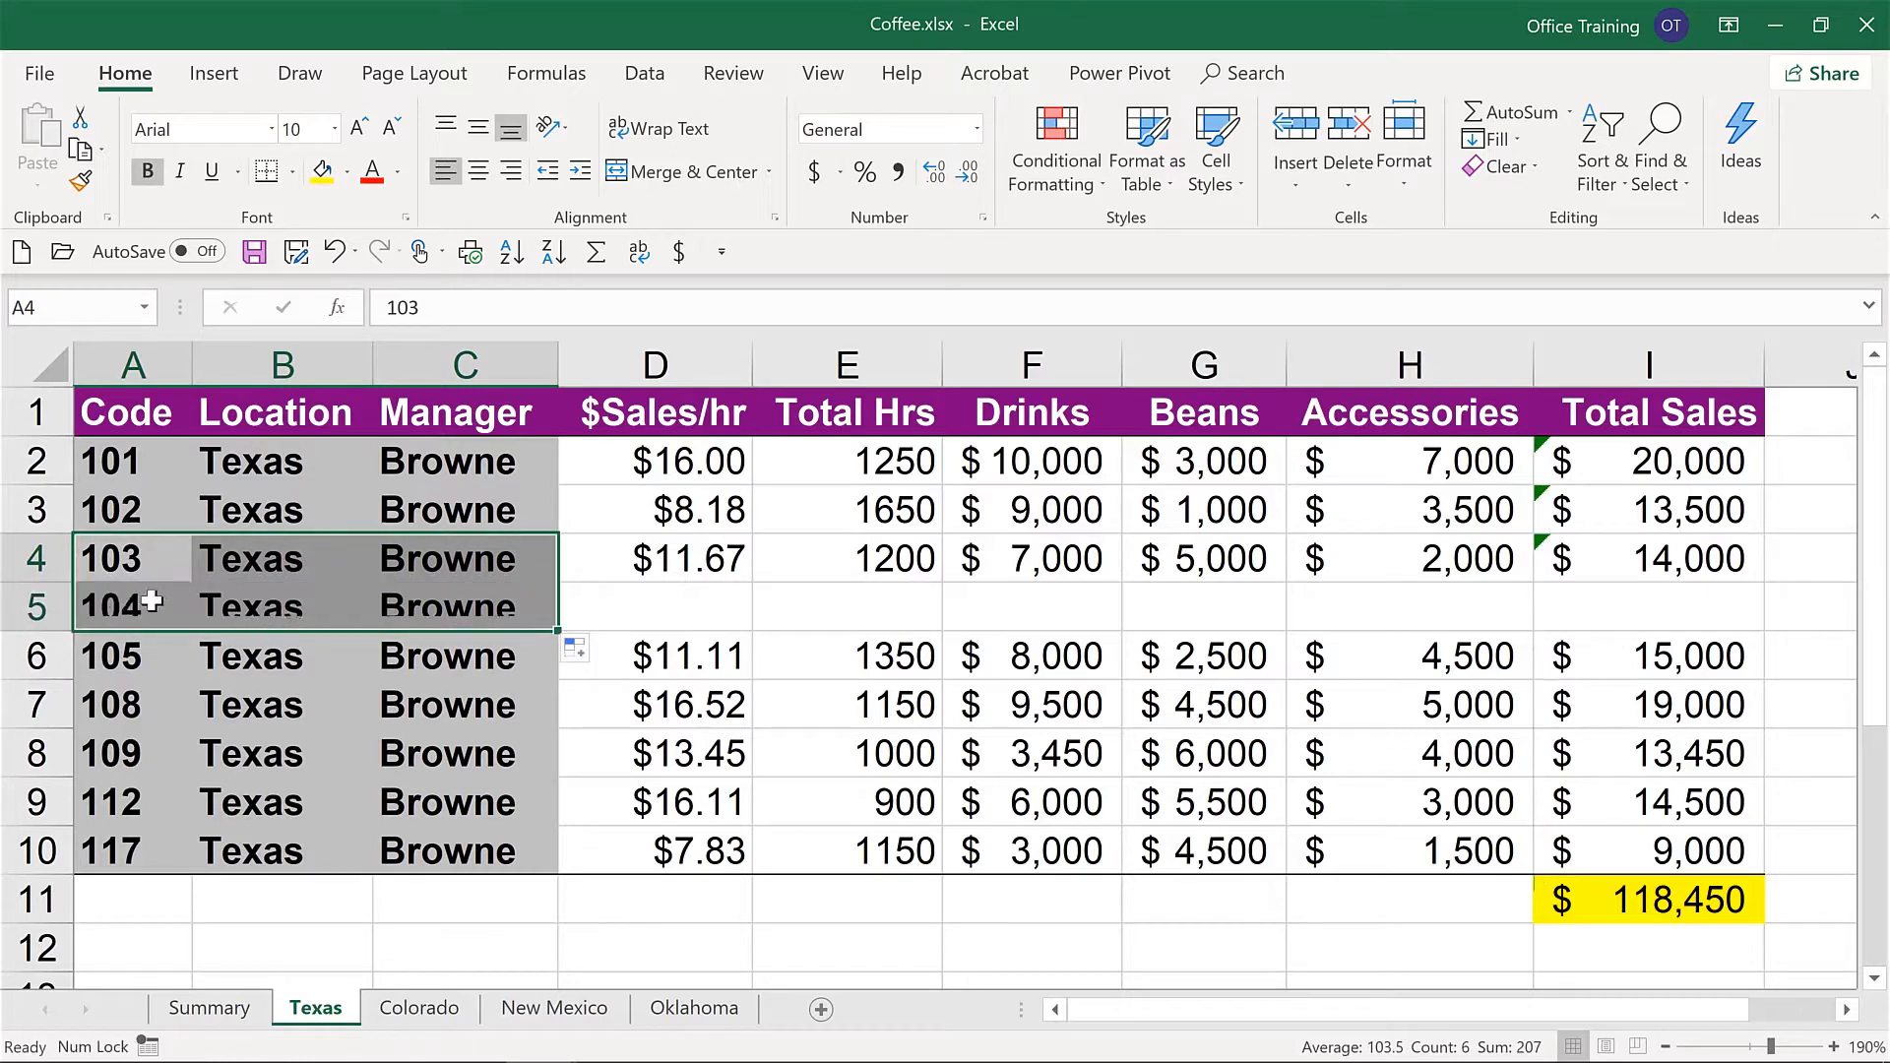
Enter sales for code 104 on the Texas sheet: 5000 for Drinks, 7000 for Beans and 4500 for Accessories
{"action": "left_click", "coordinate": [691, 601]}
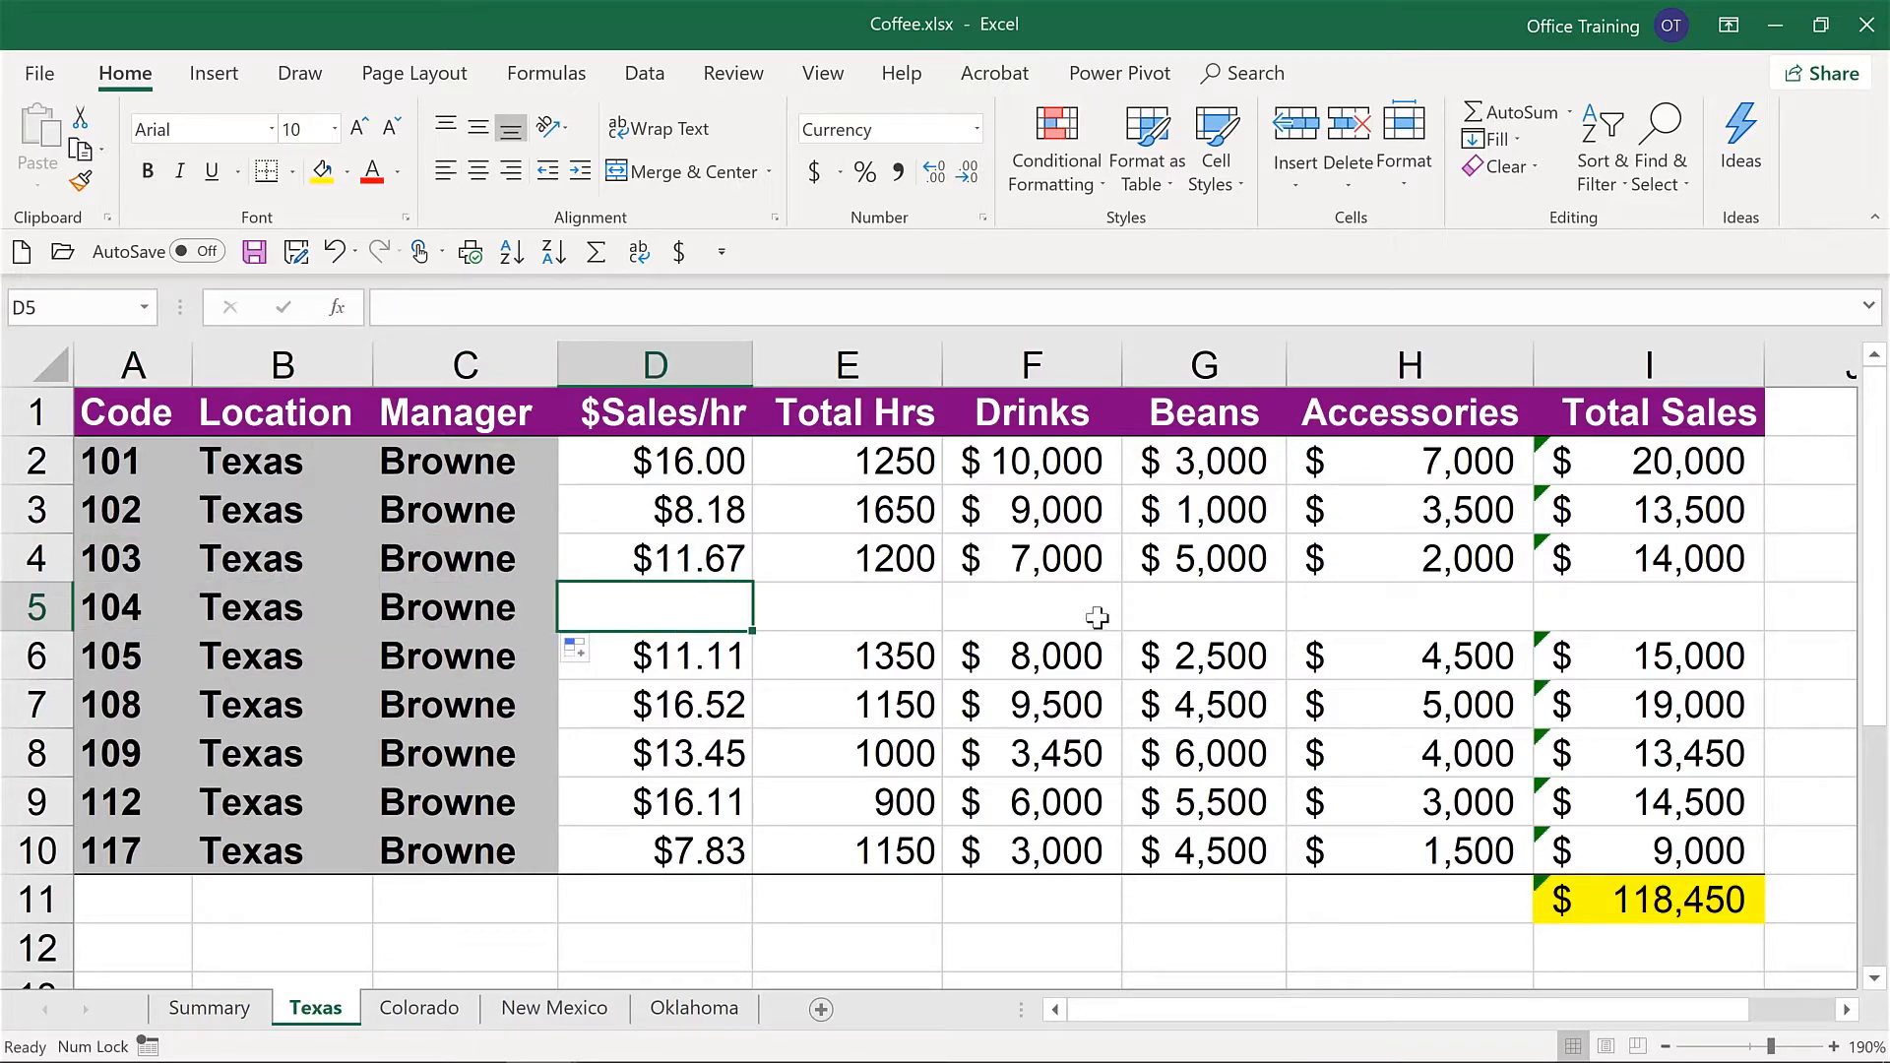
{"action": "left_click", "coordinate": [1031, 601]}
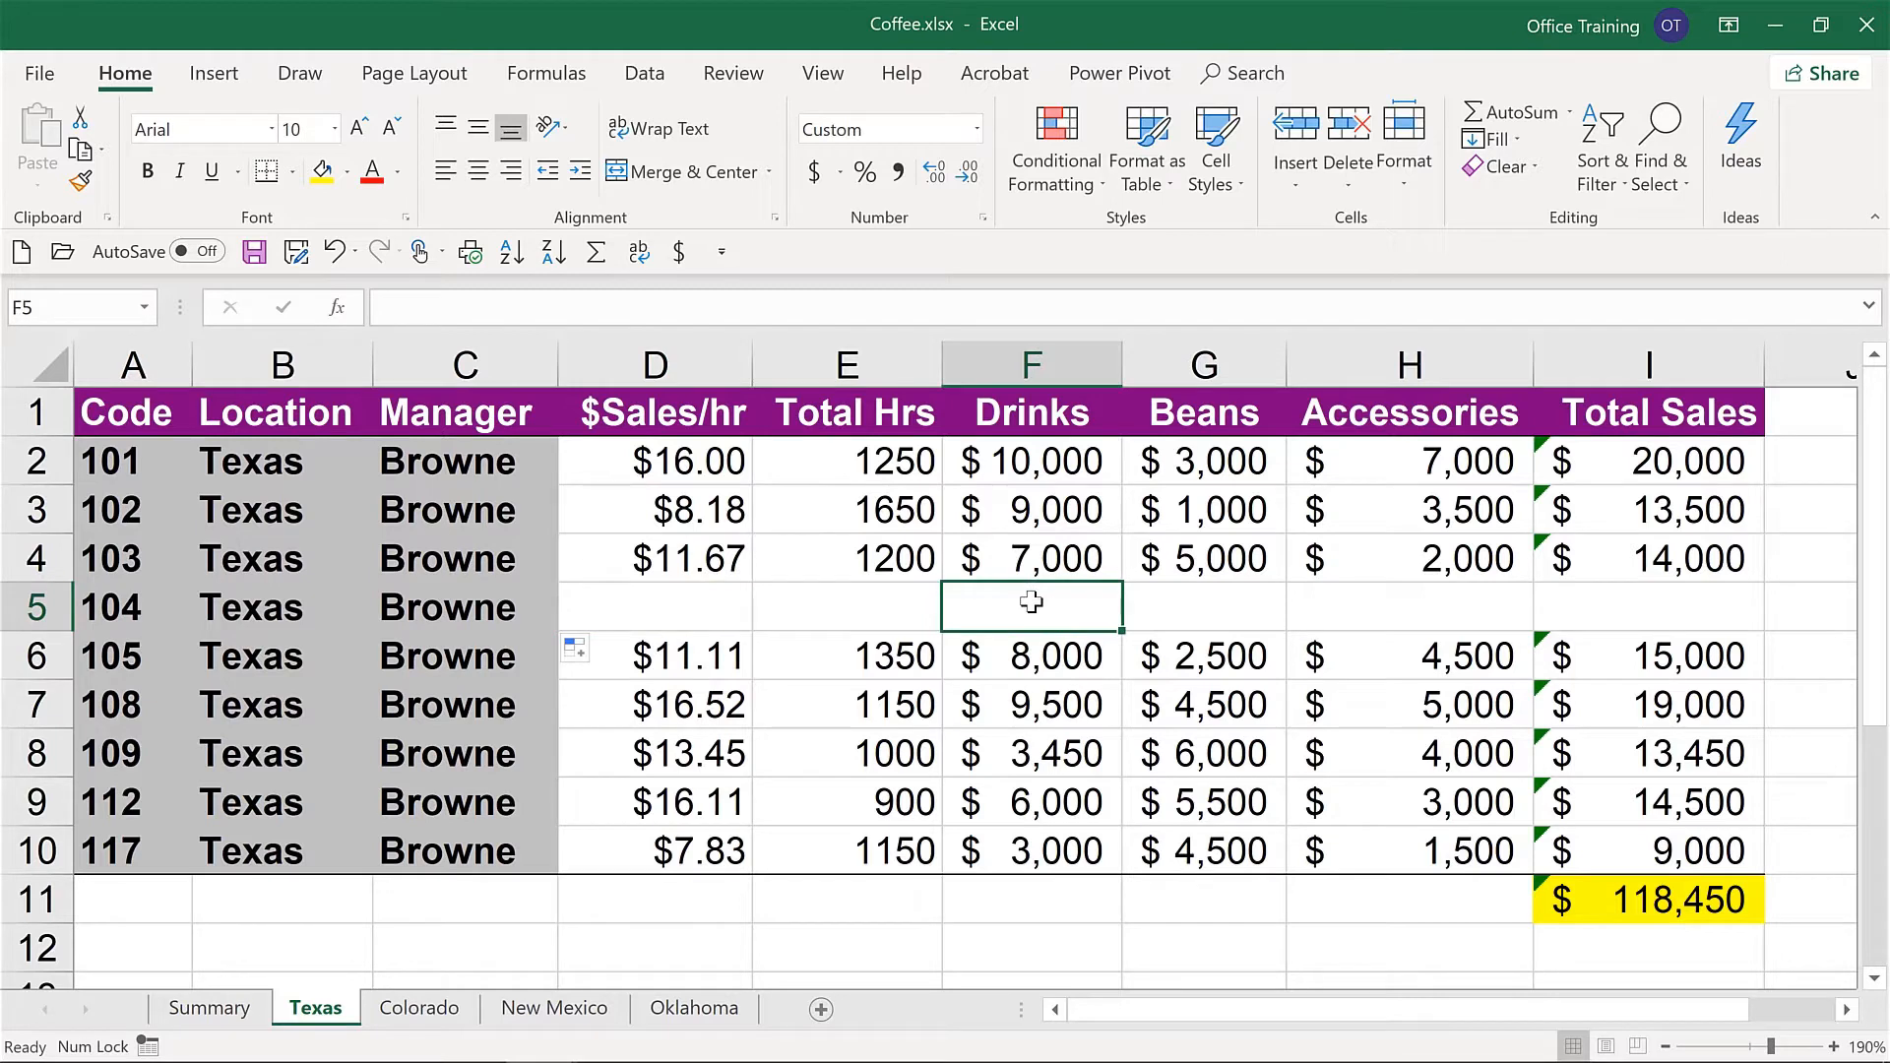
{"action": "type", "text": "5000"}
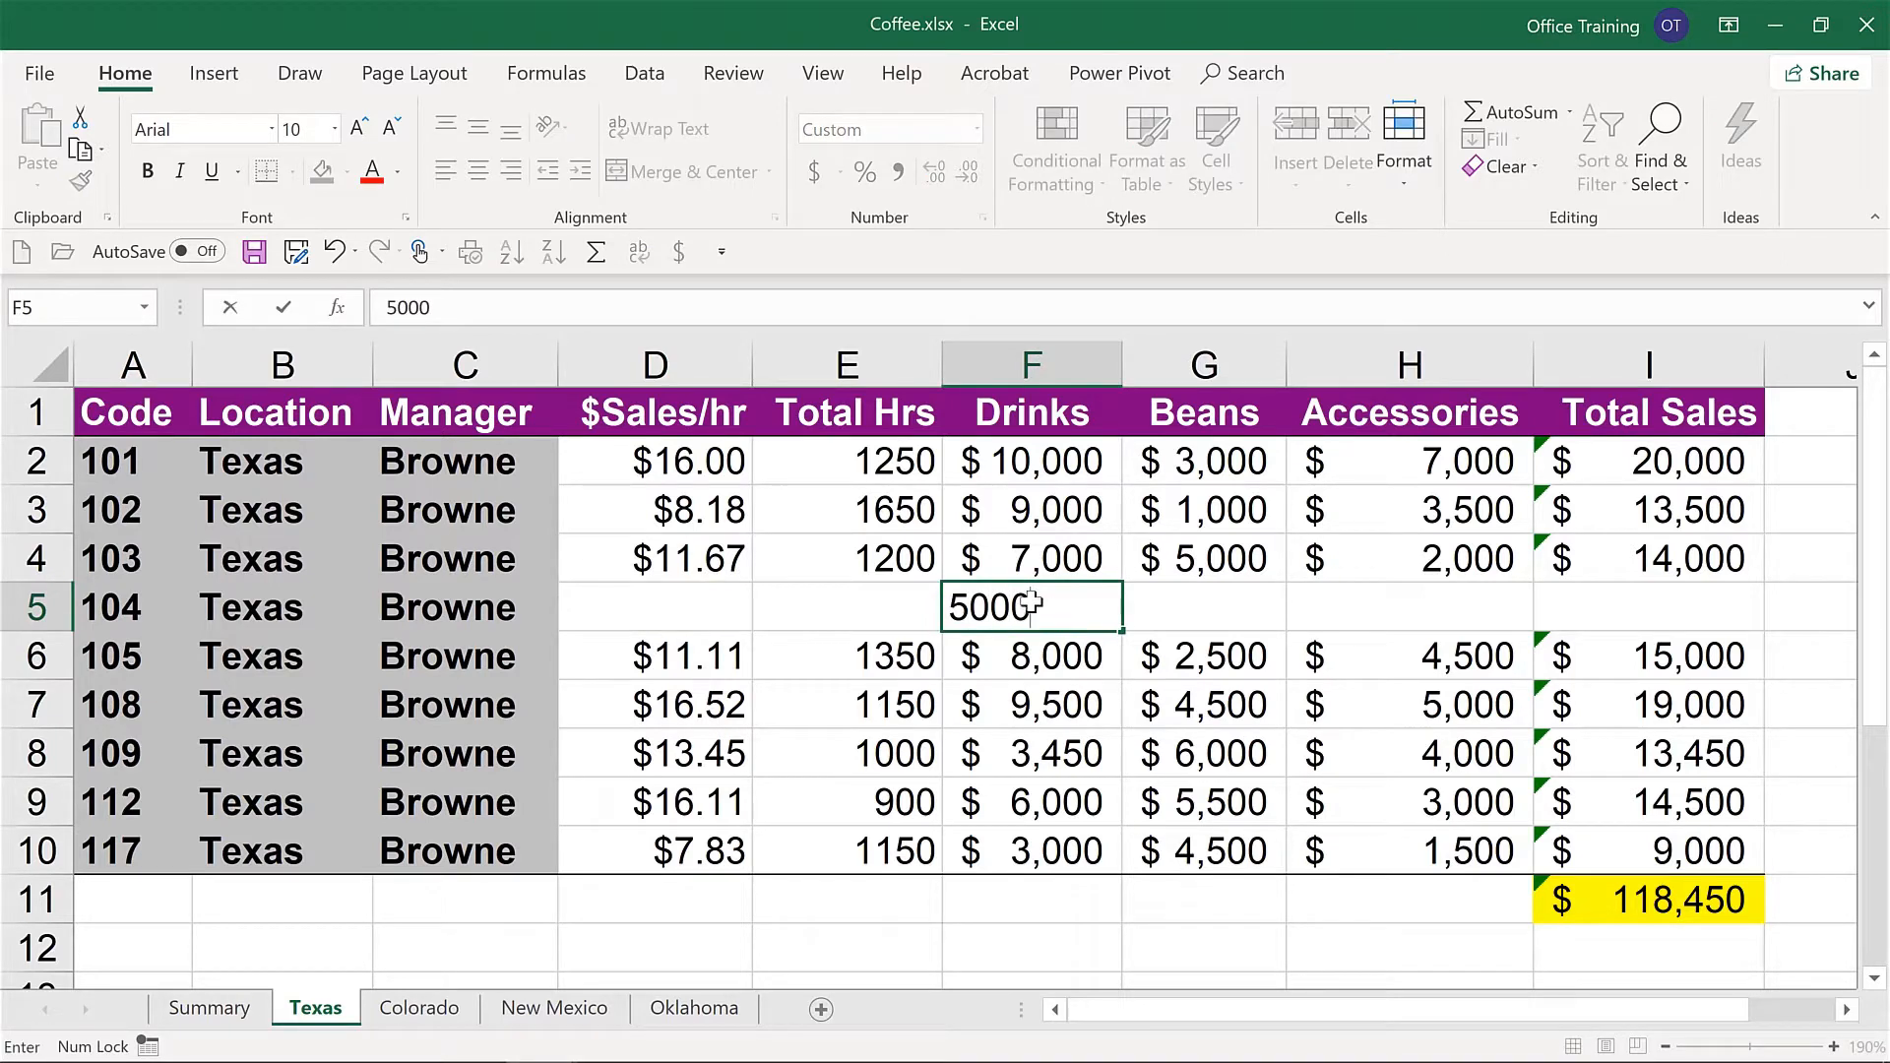
{"action": "key", "text": "Tab"}
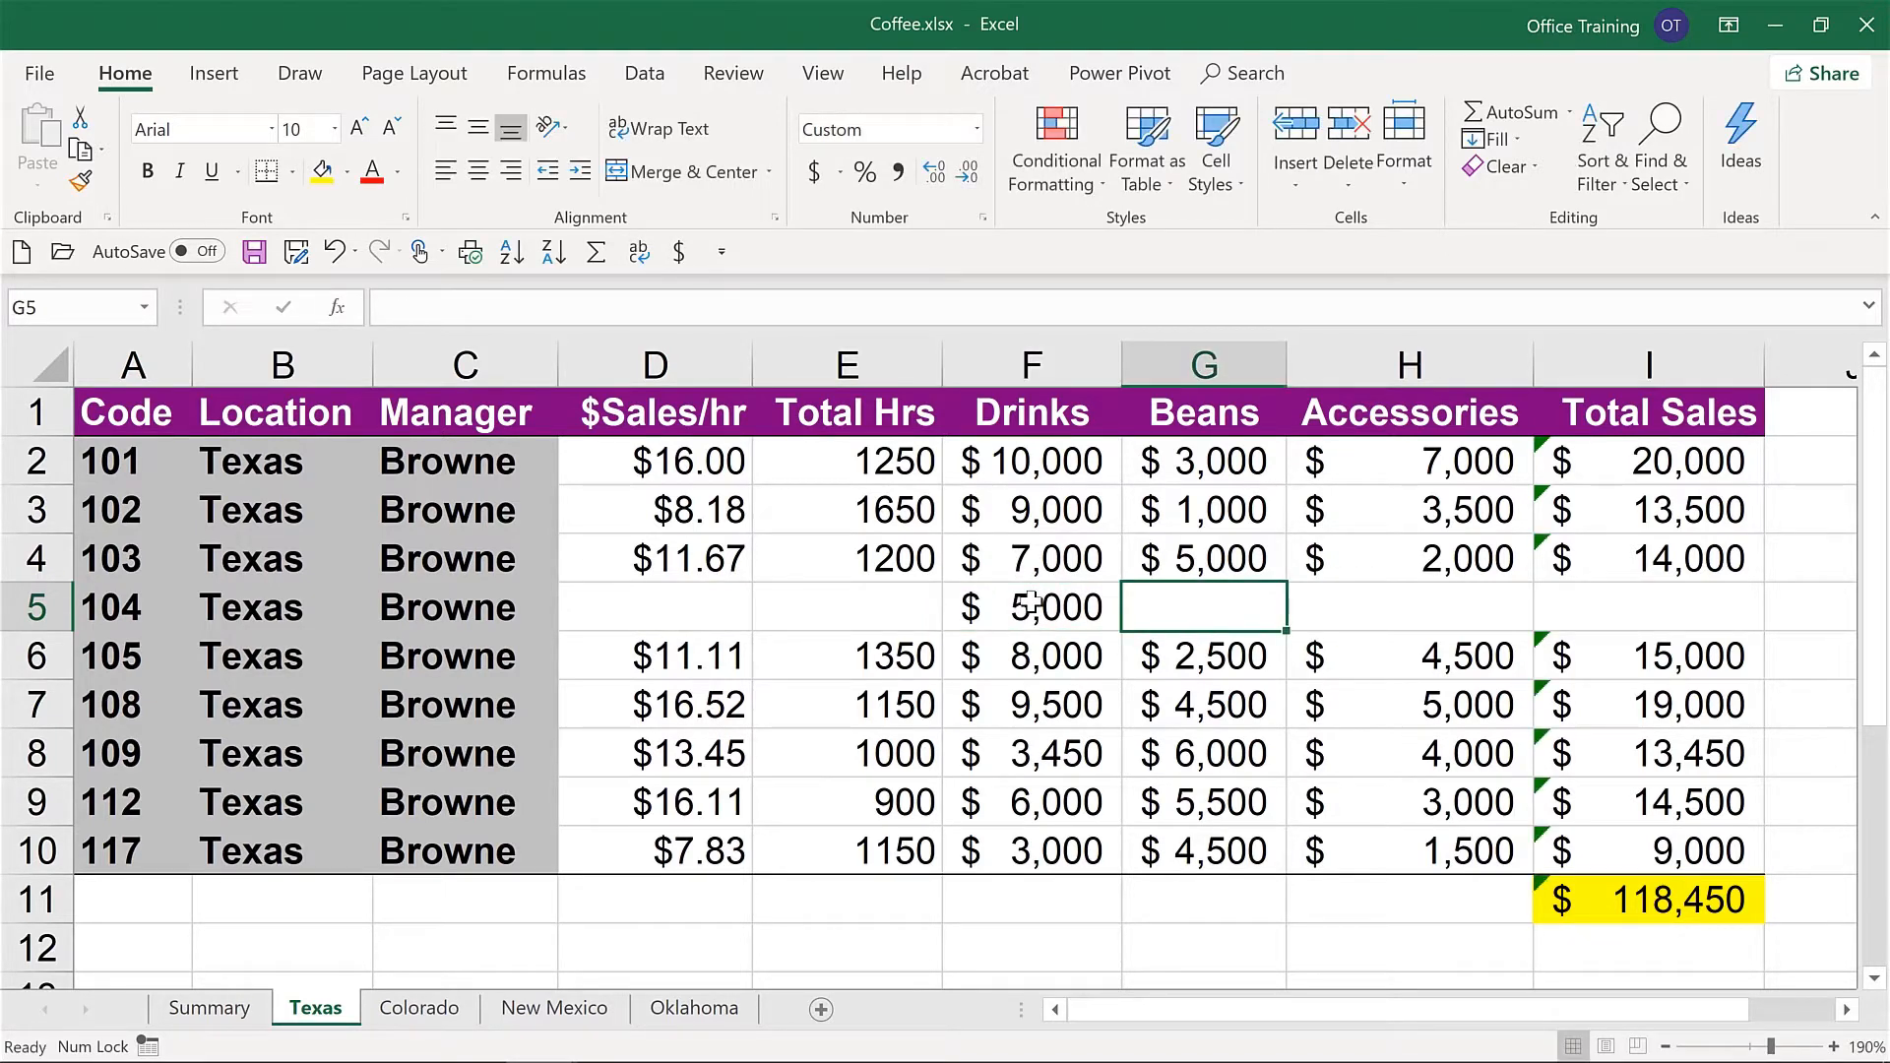
{"action": "type", "text": "7000"}
{"action": "key", "text": "Tab"}
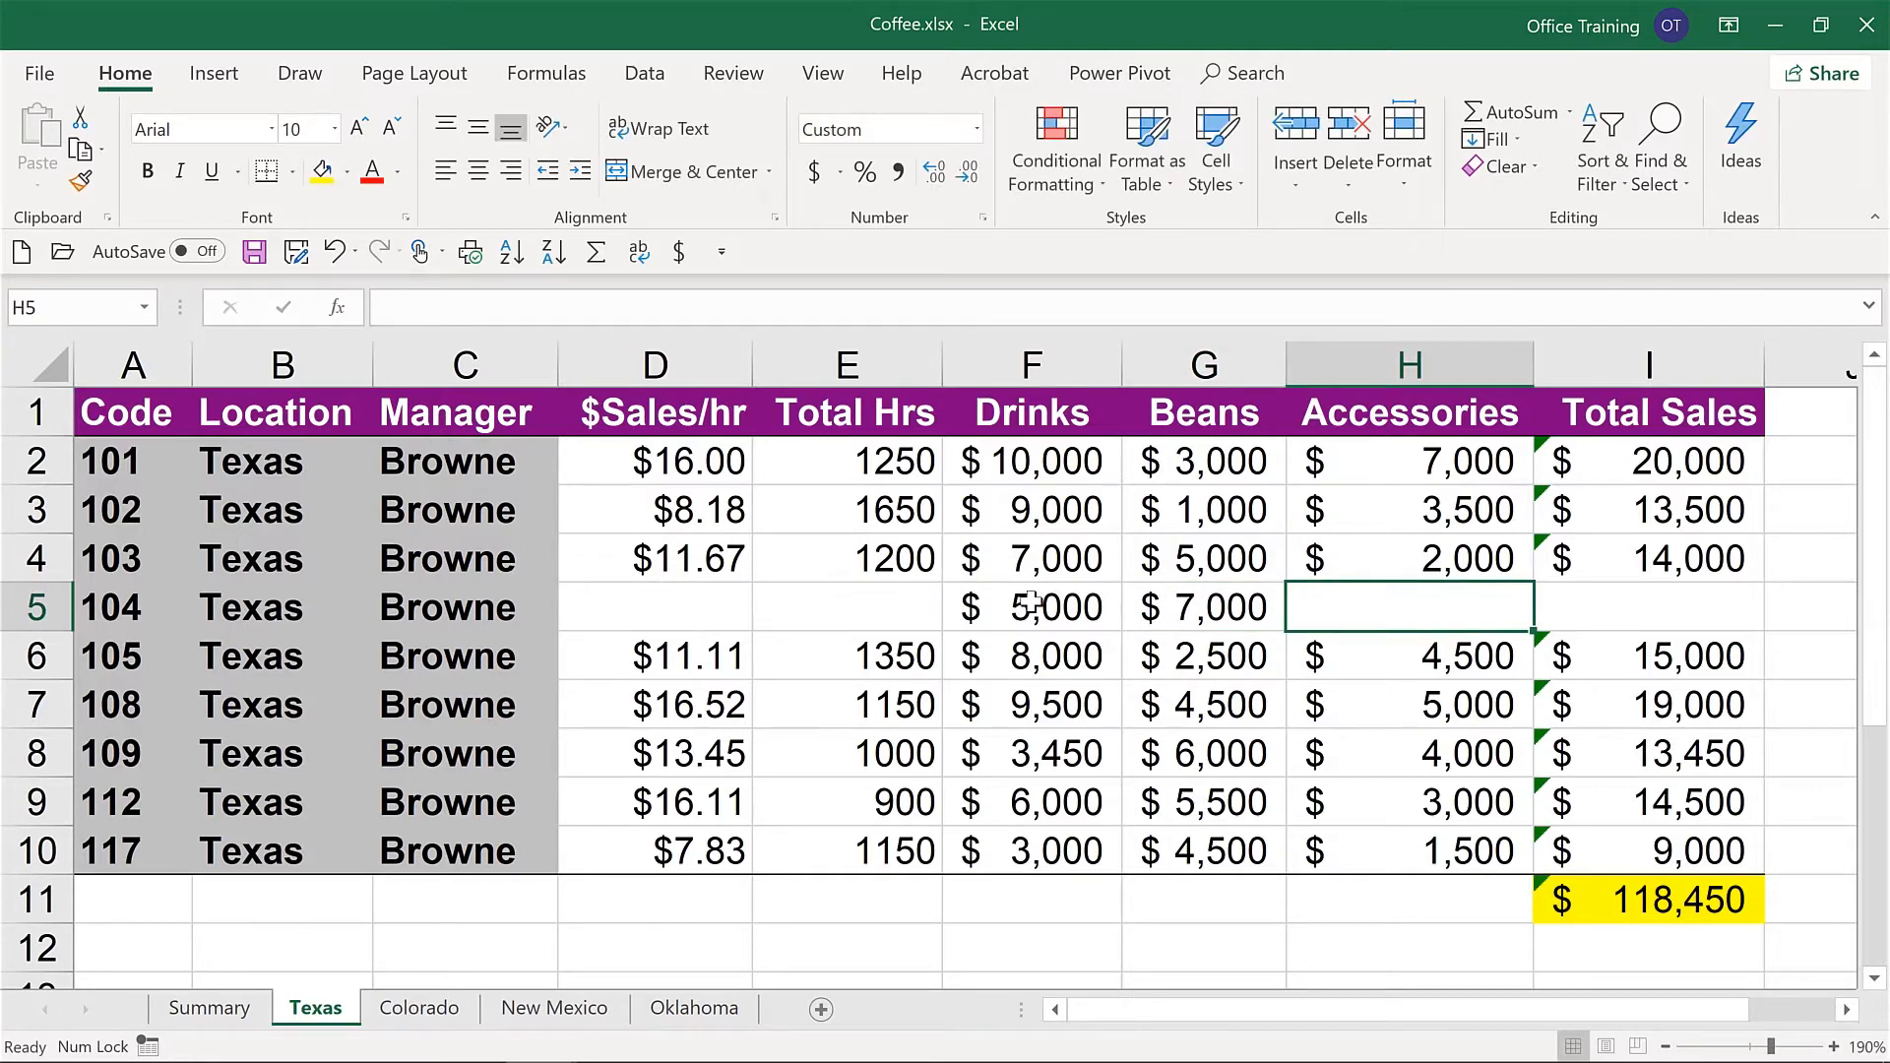
{"action": "type", "text": "4500"}
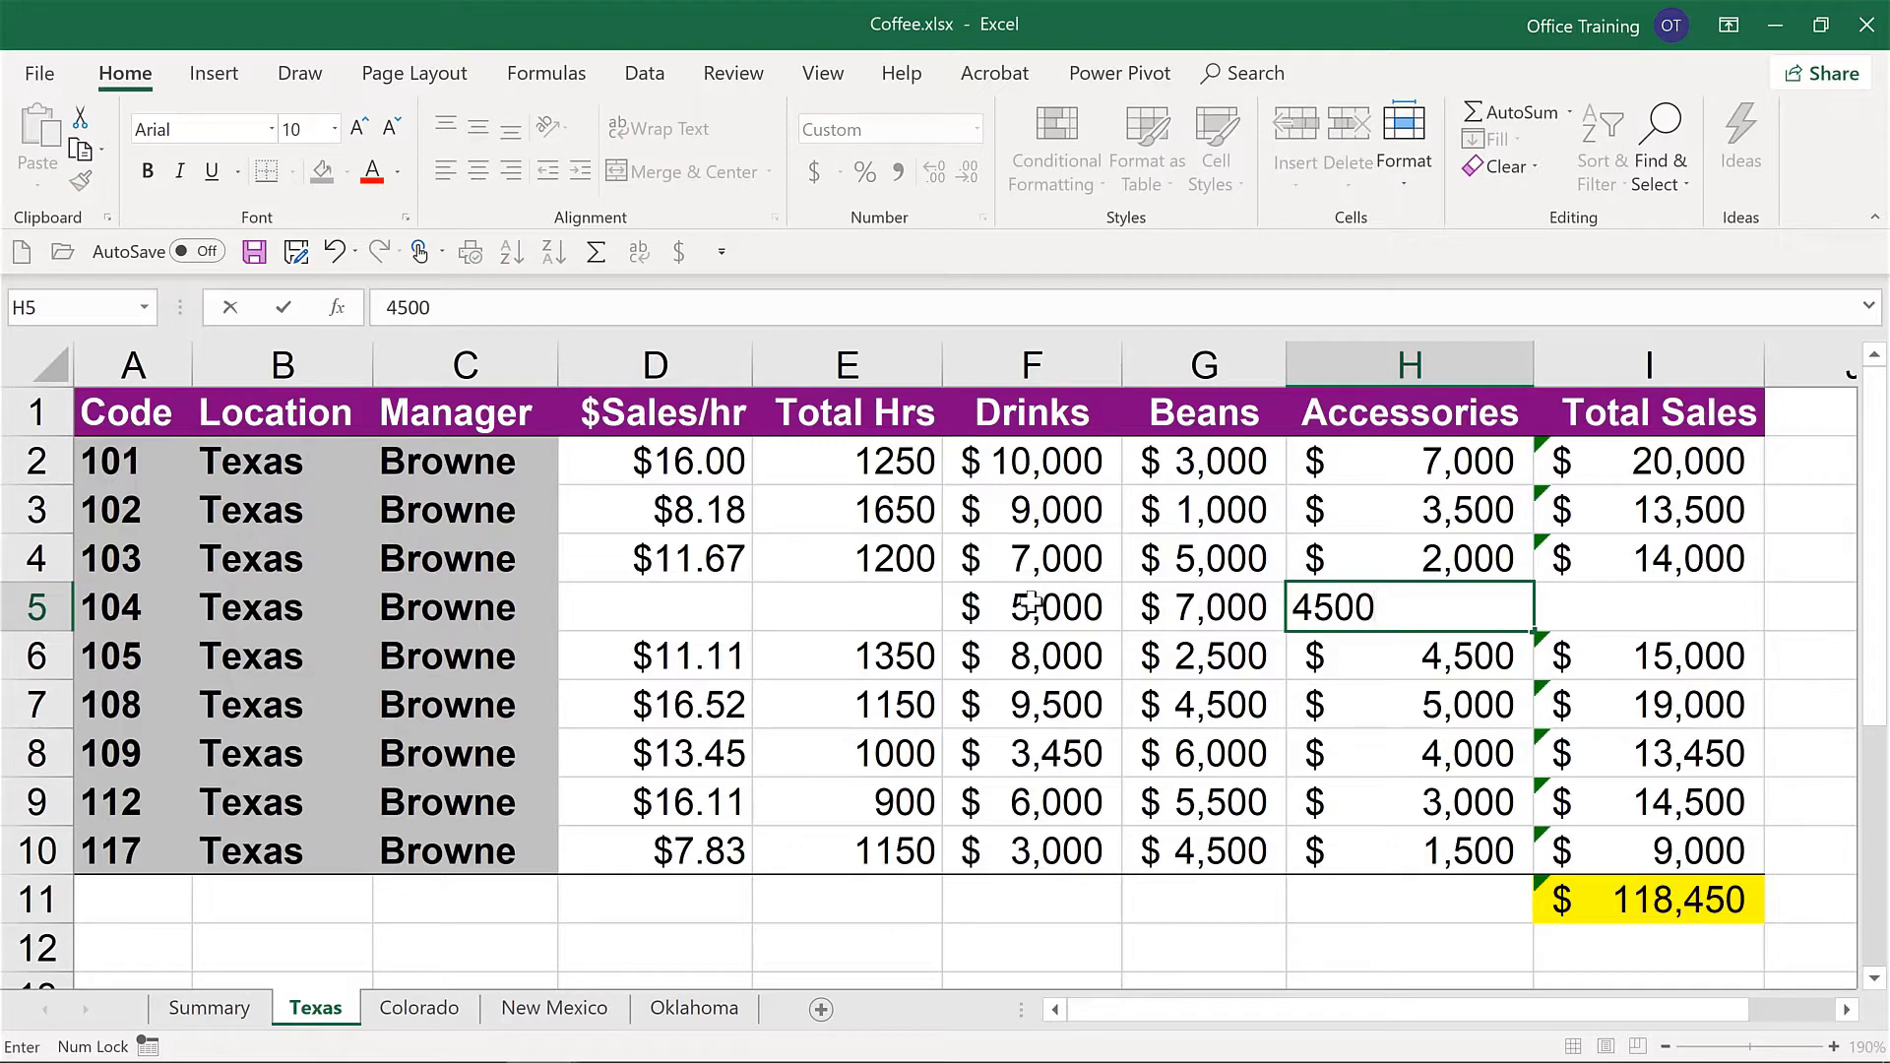
{"action": "key", "text": "Tab"}
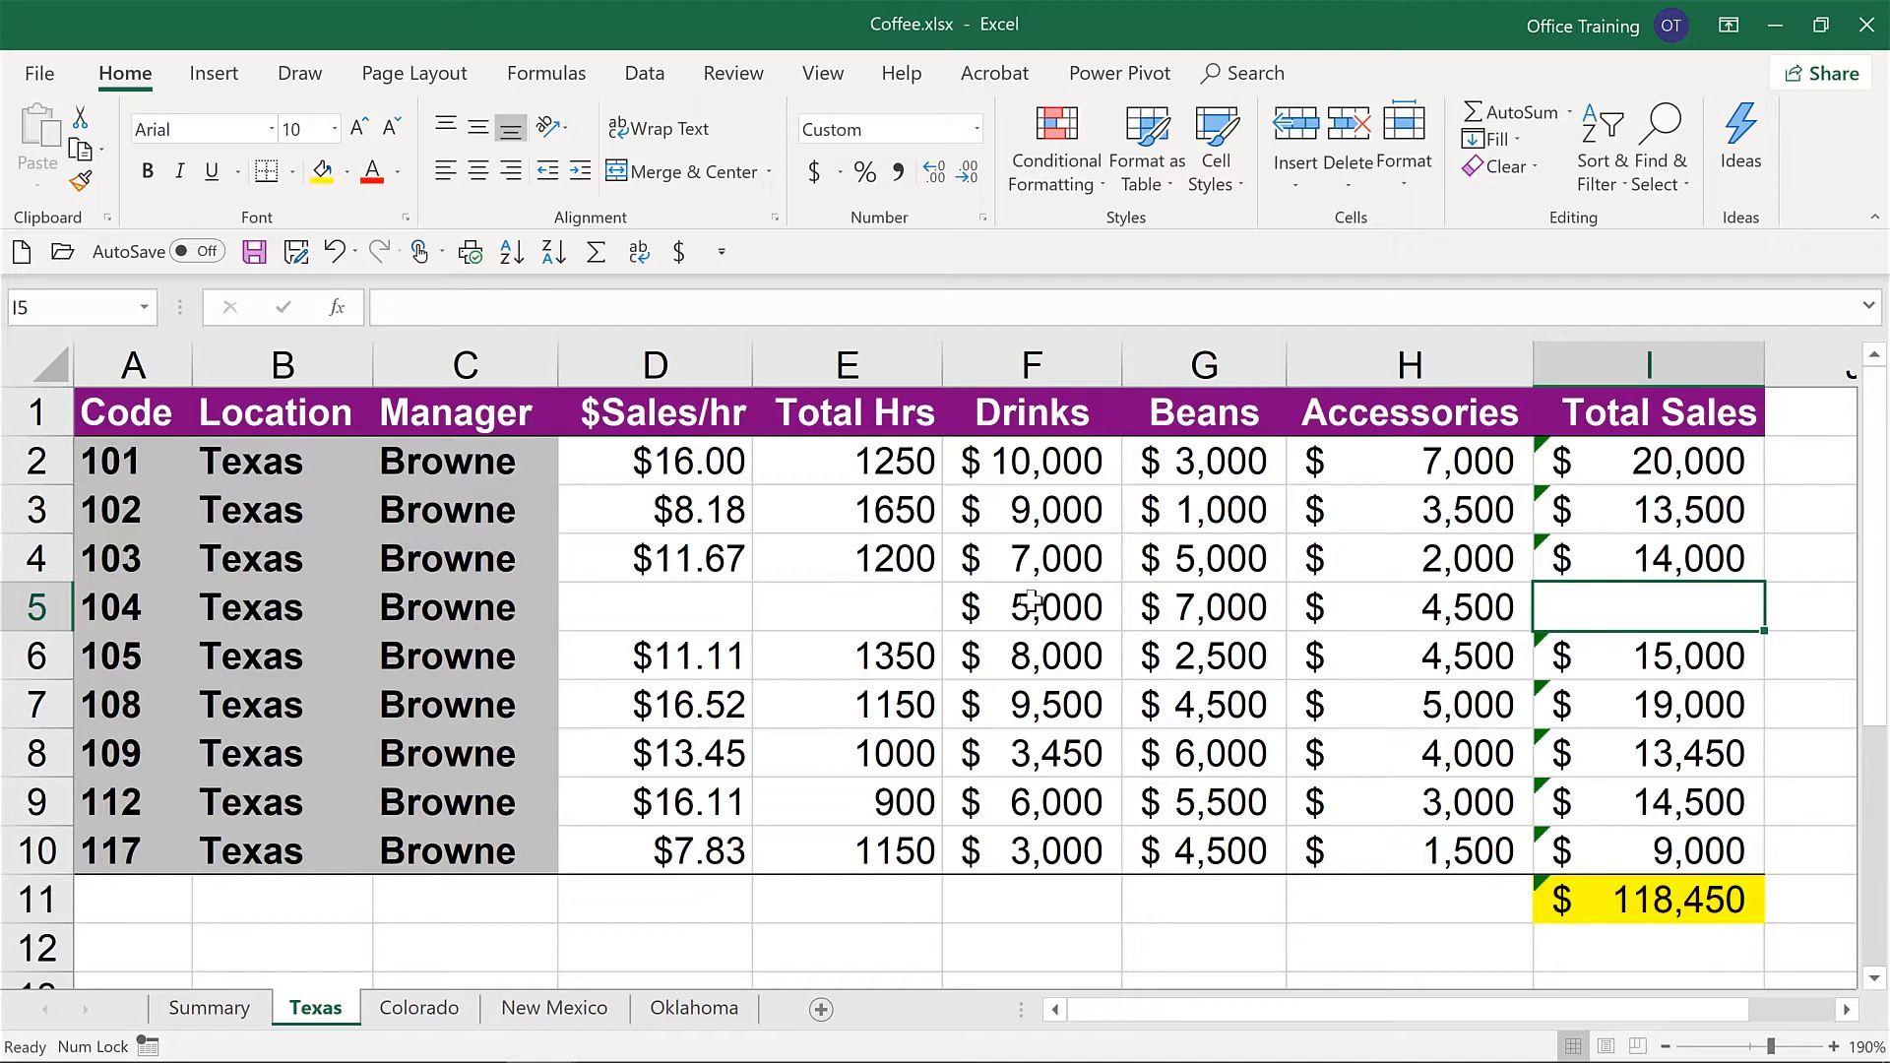
Copy the Total Sales formula from I4 down into I5, and check the Texas total on the Summary sheet
{"action": "key", "text": "ctrl+d"}
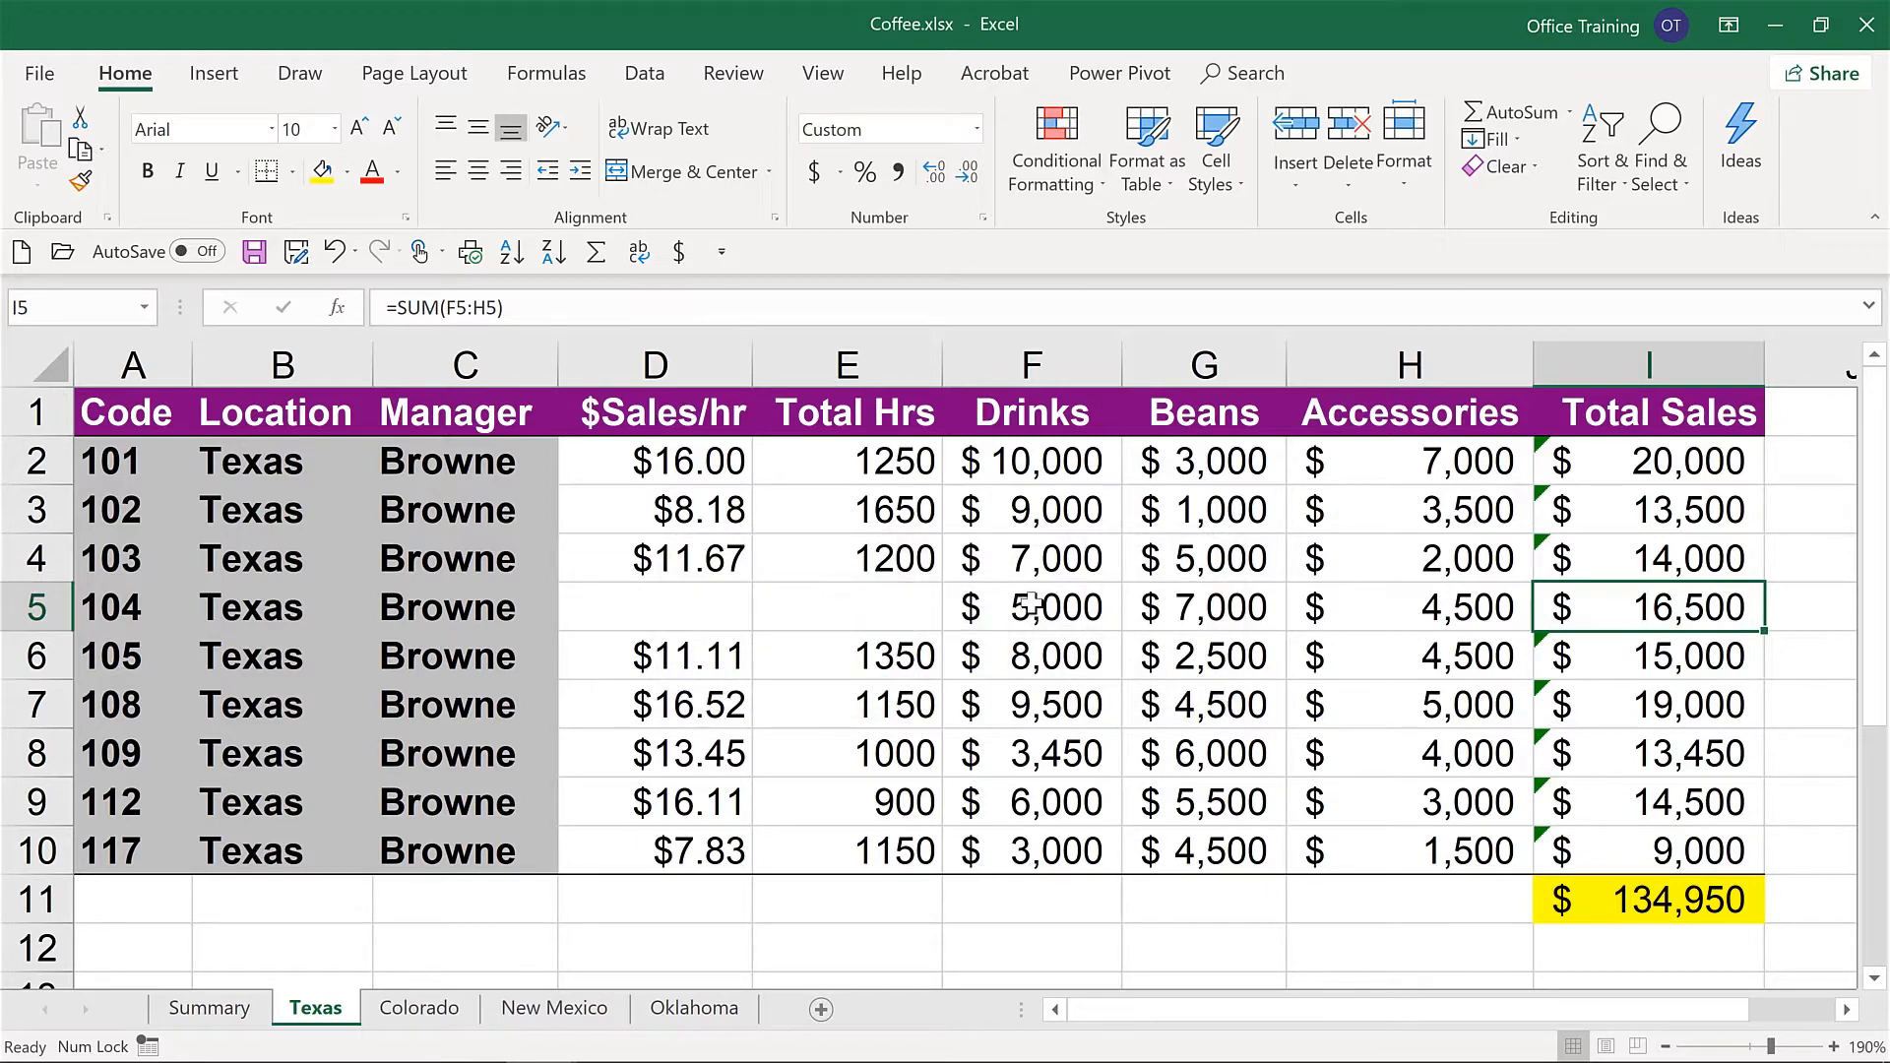
{"action": "left_click", "coordinate": [182, 1014]}
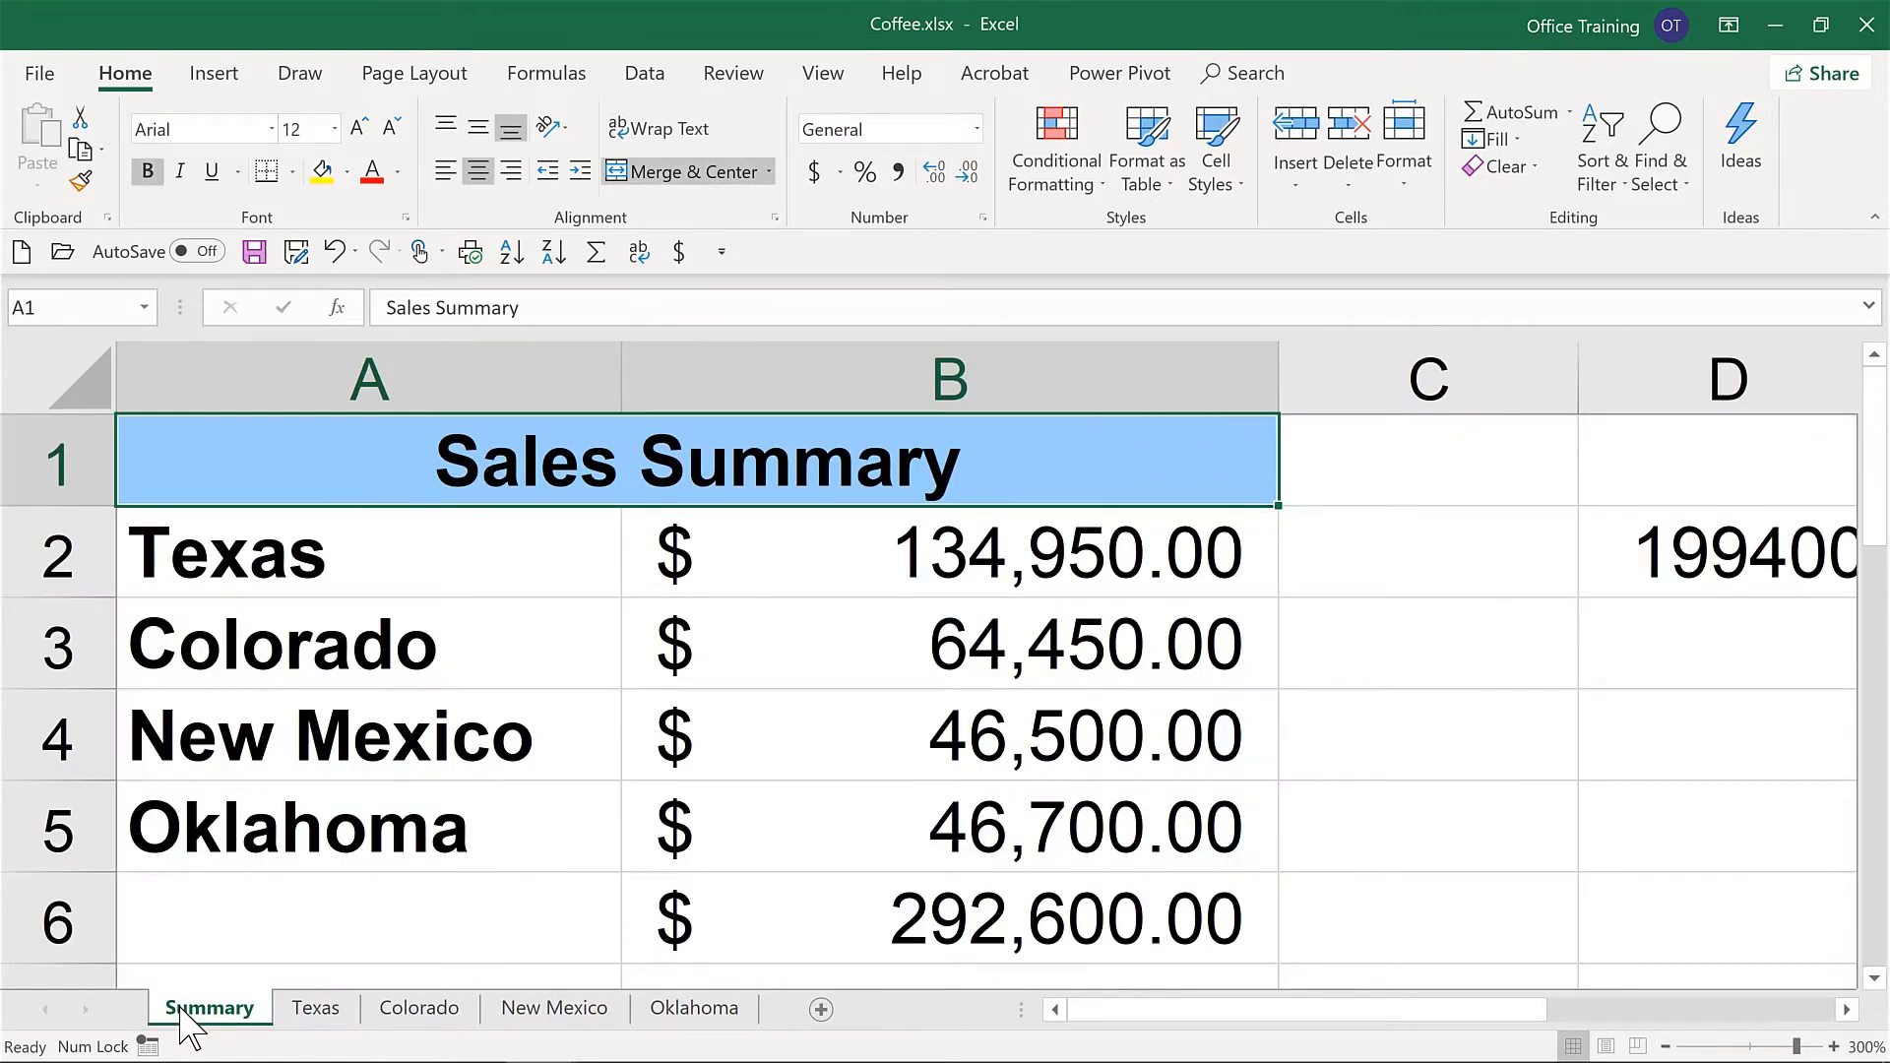
{"action": "left_click", "coordinate": [1029, 556]}
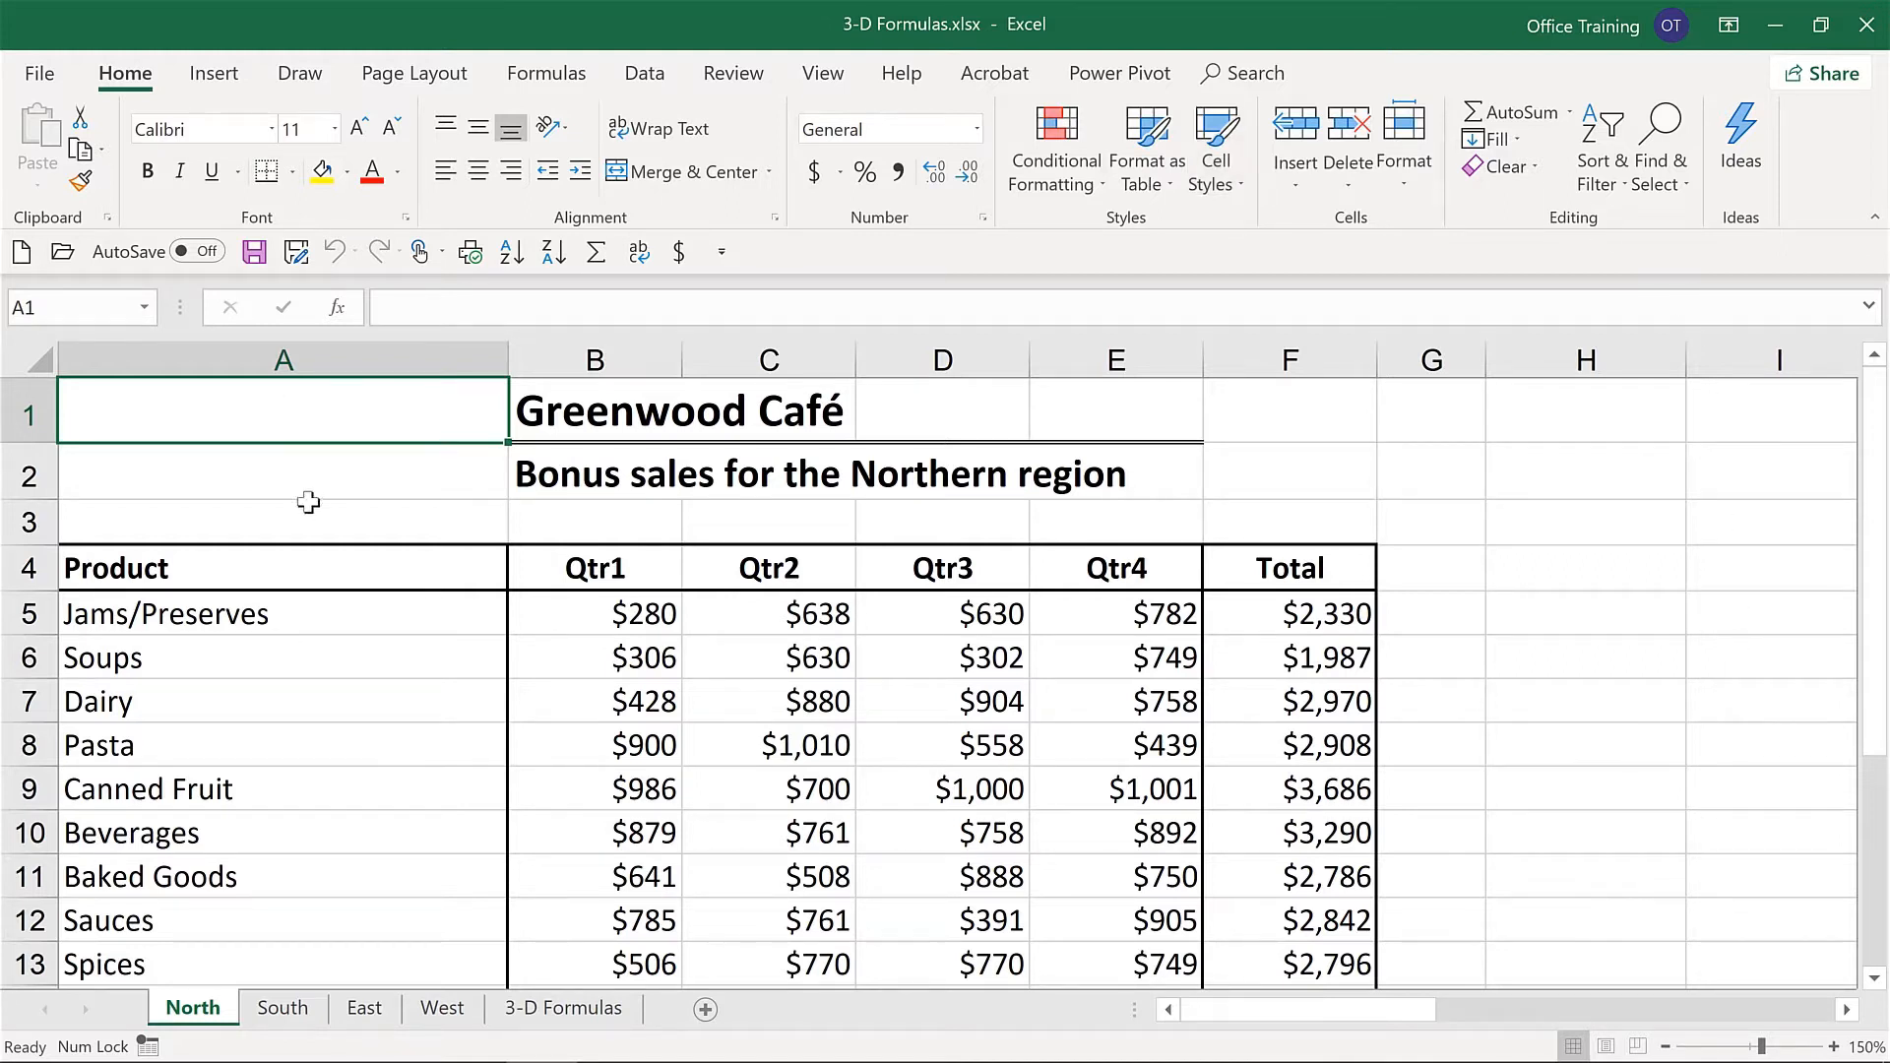
Examine the product list on the North sheet of 3-D Formulas.xlsx, and compare the layout of the South, East and West sheets
{"action": "left_click_drag", "start_coordinate": [260, 616], "coordinate": [268, 987]}
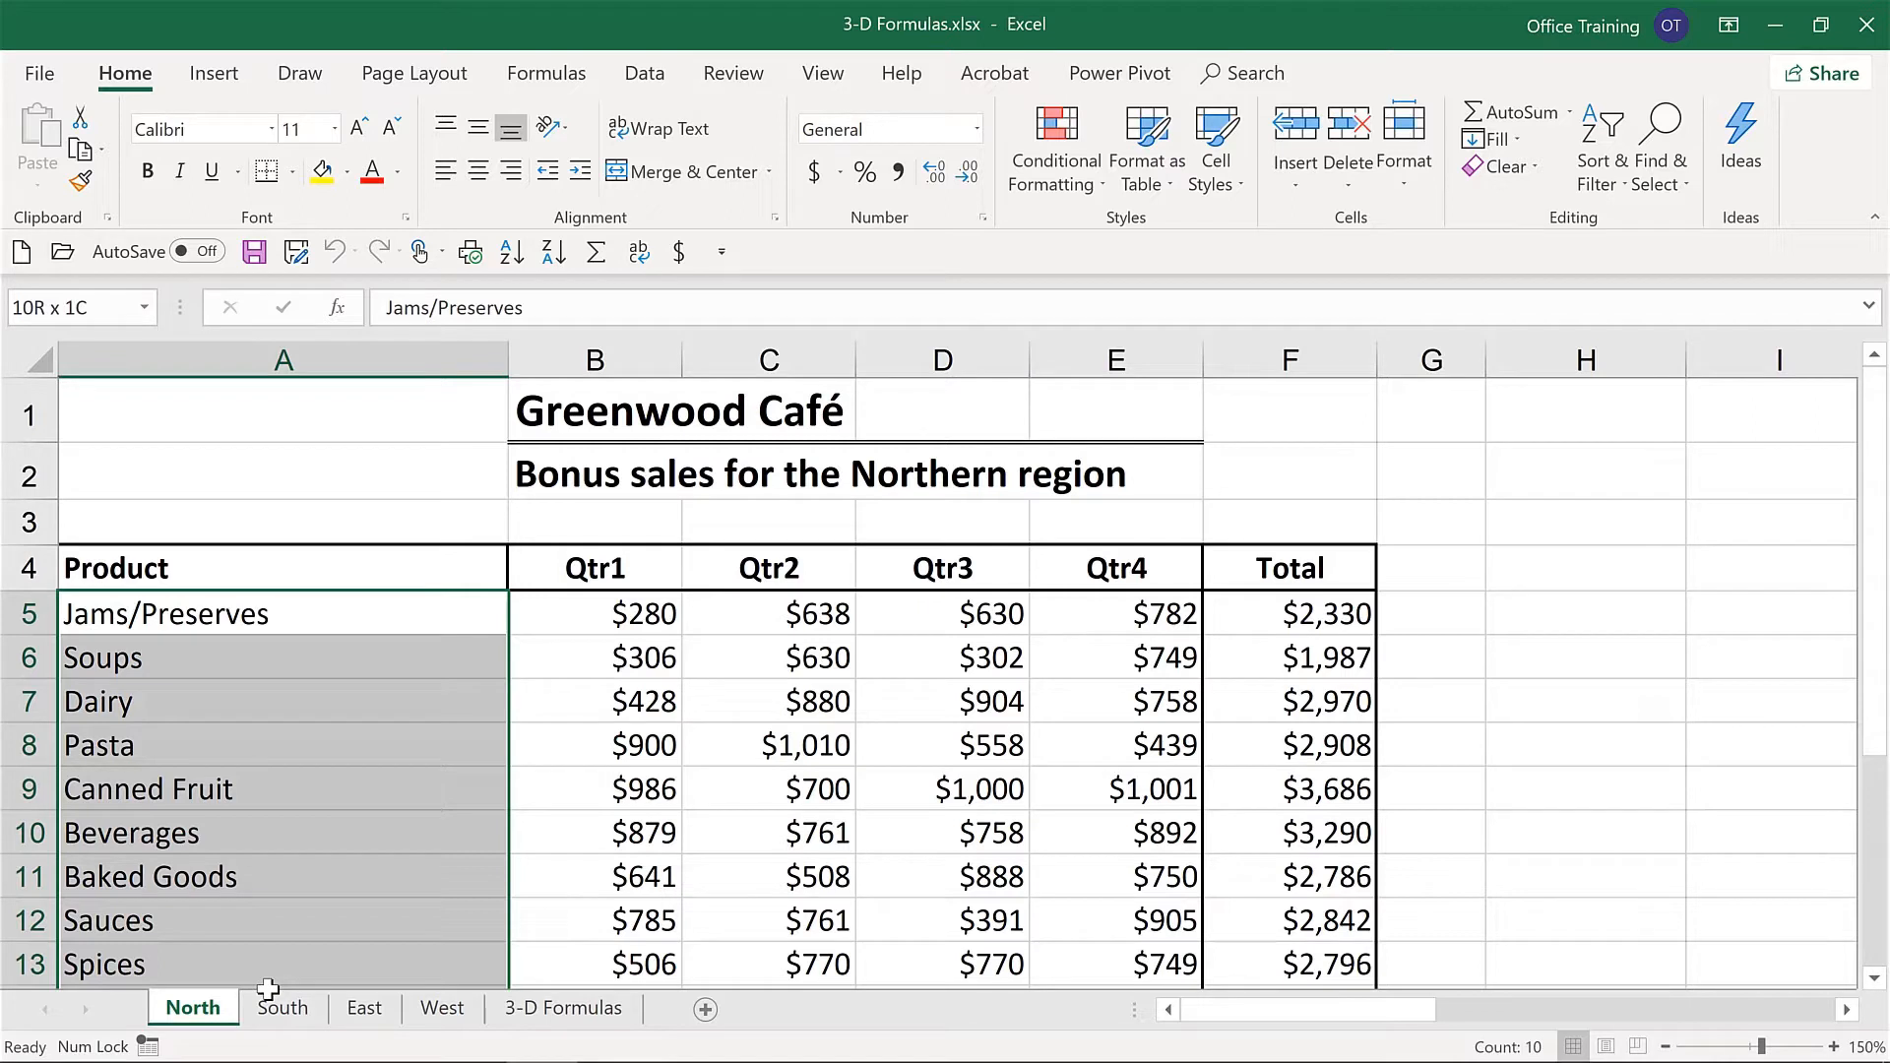
{"action": "left_click_drag", "start_coordinate": [268, 988], "coordinate": [270, 992]}
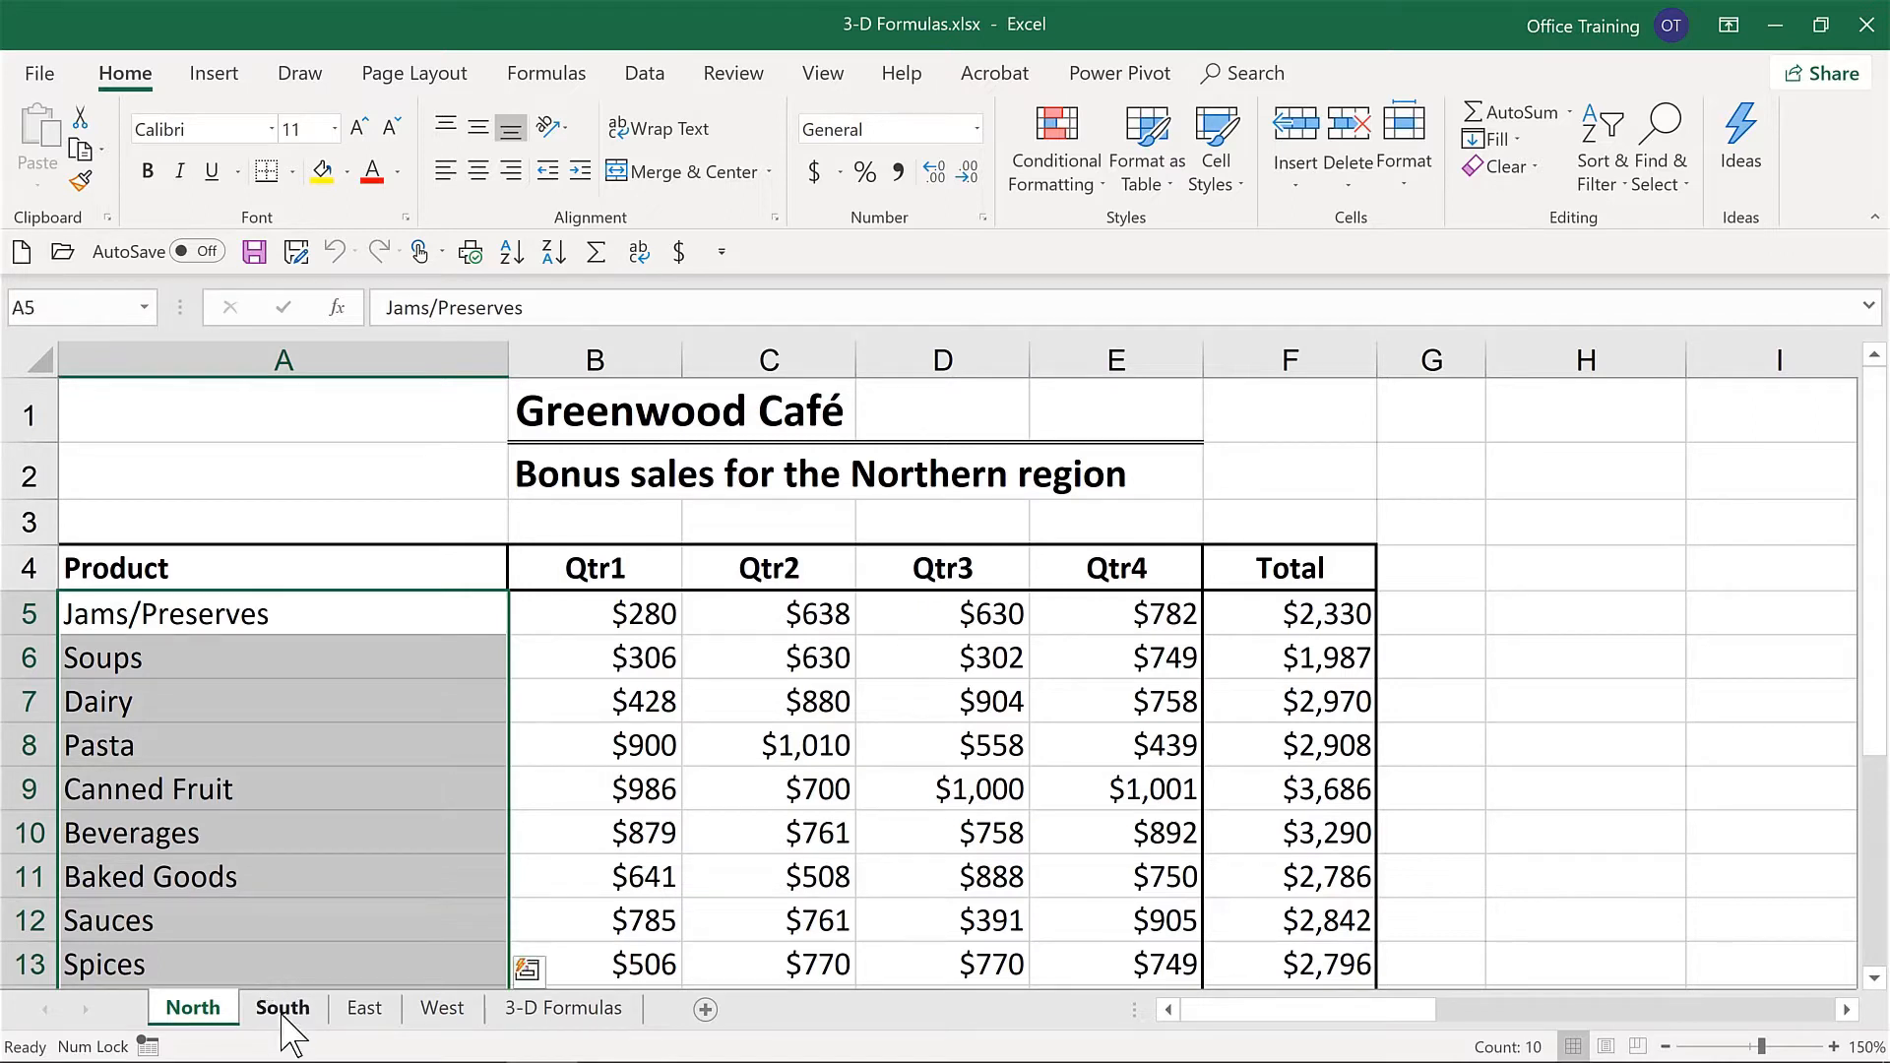
{"action": "left_click", "coordinate": [284, 1011]}
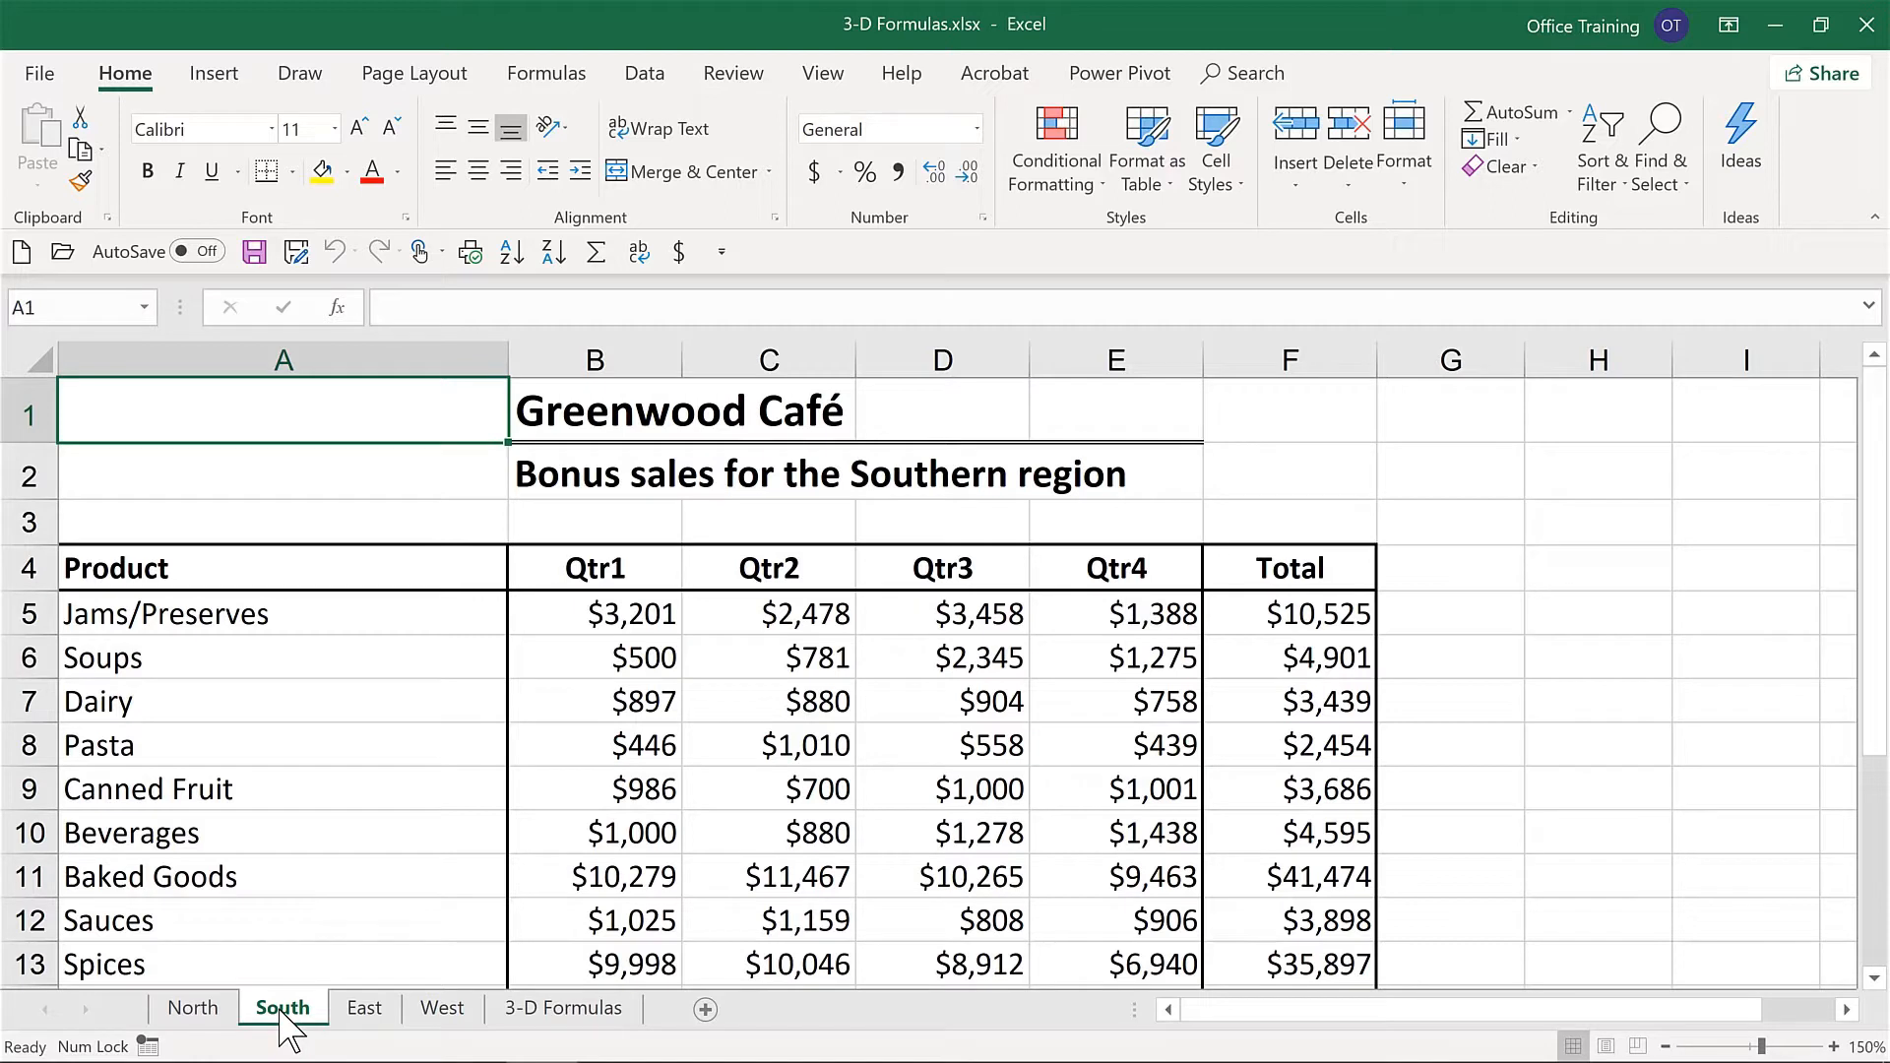
{"action": "left_click", "coordinate": [360, 1011]}
{"action": "left_click", "coordinate": [440, 1014]}
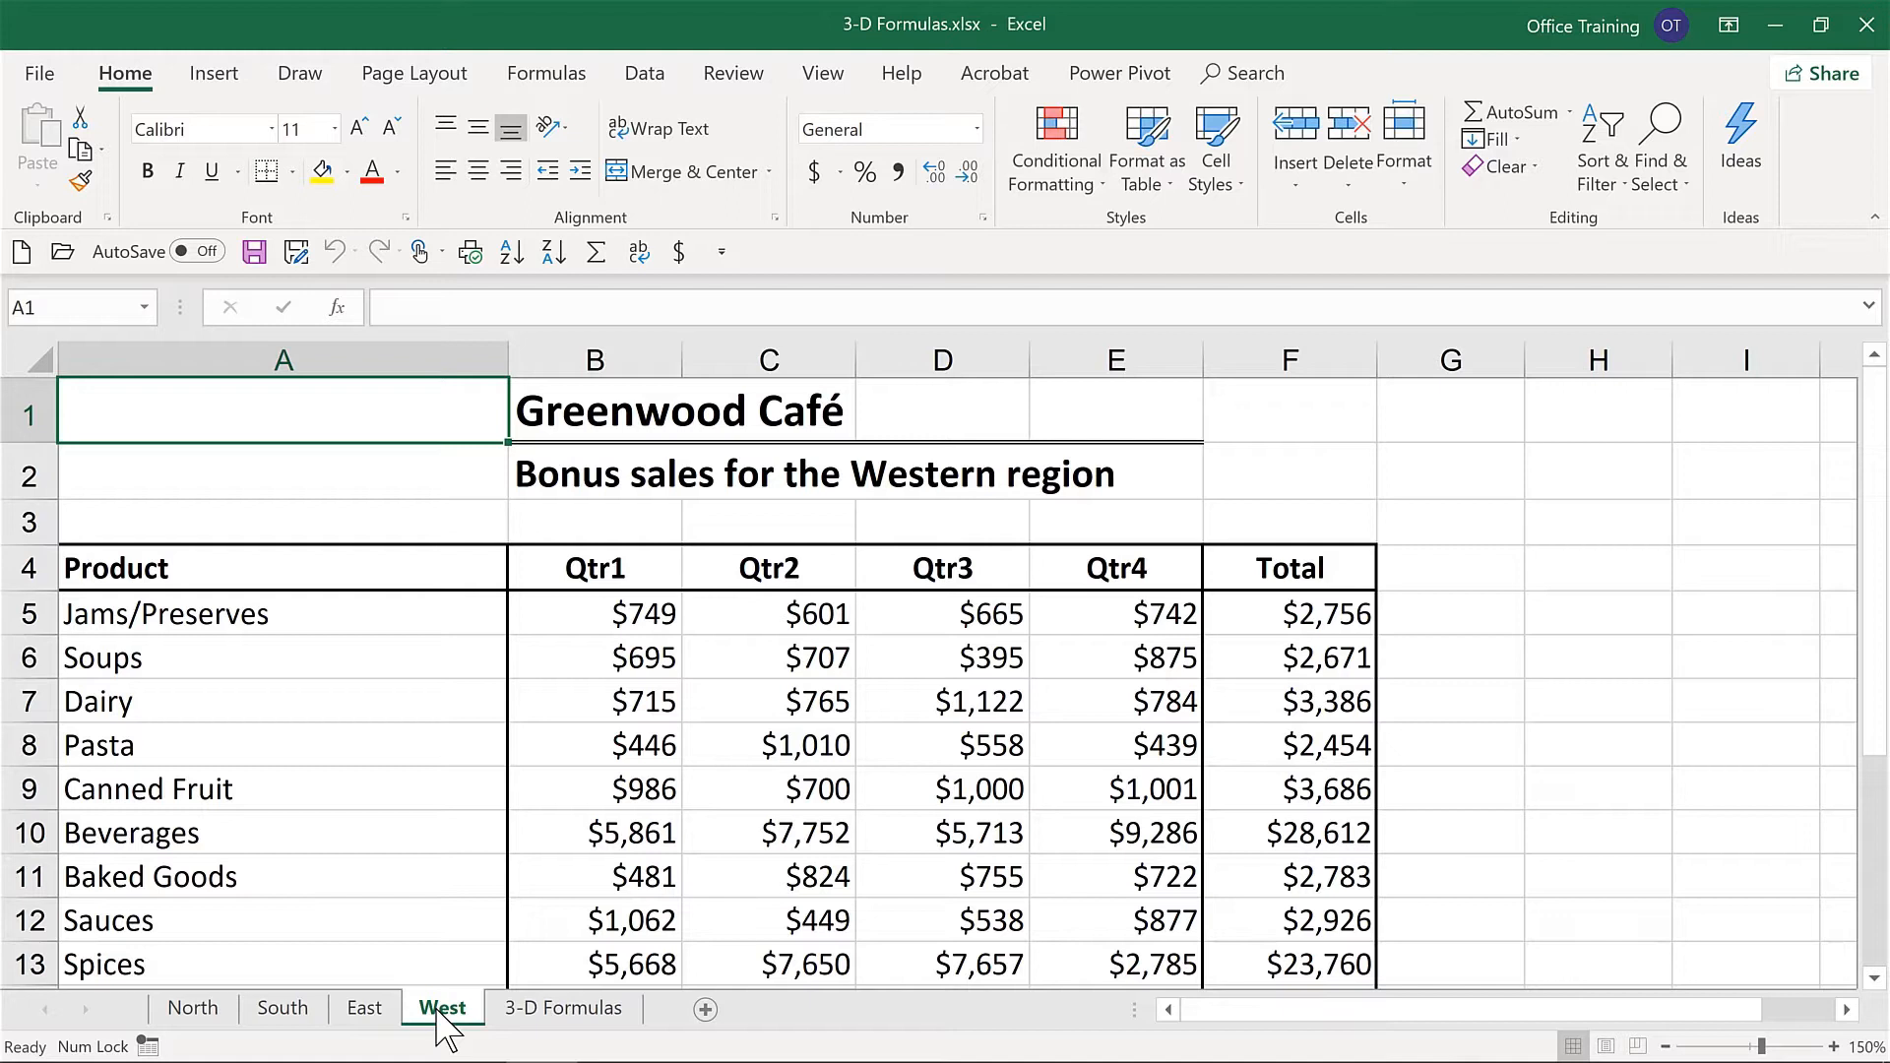
Enter a 3-D SUM formula in B5 of the 3-D Formulas sheet that adds cell B5 from the North through West sheets
{"action": "left_click", "coordinate": [571, 1008]}
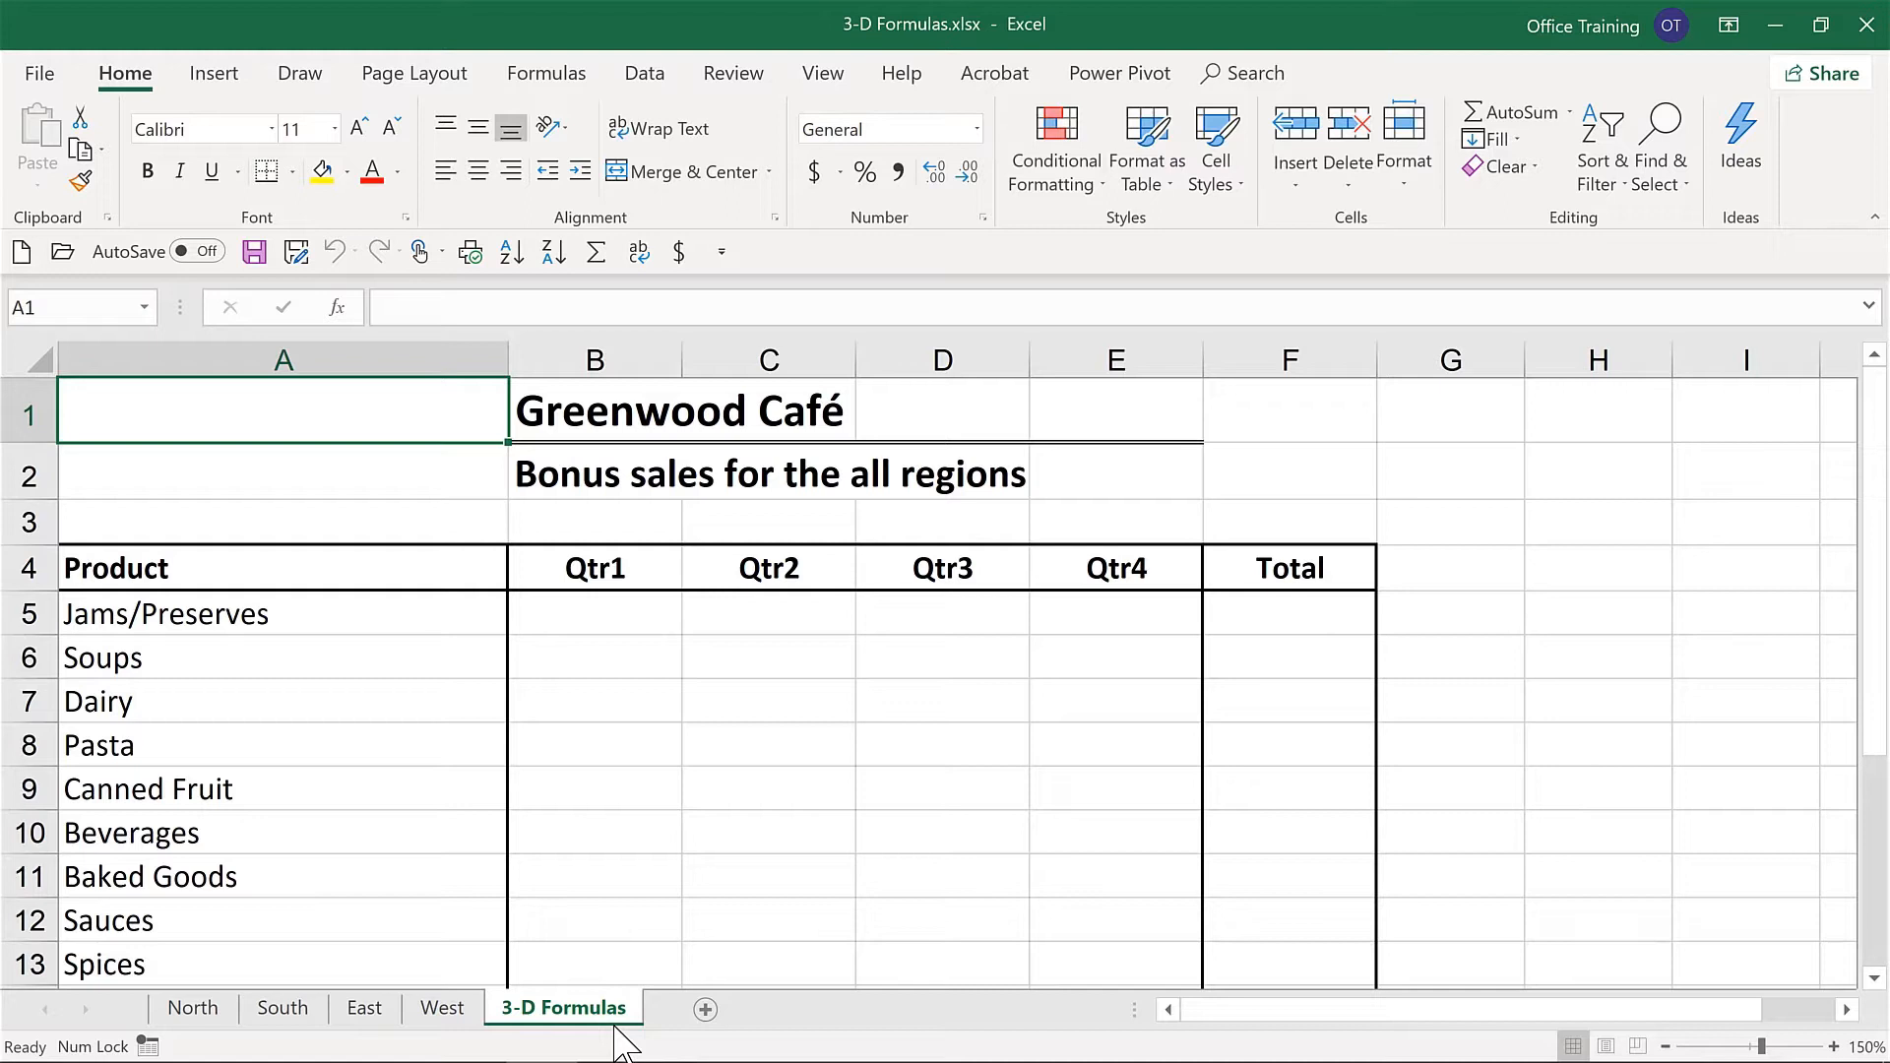
{"action": "left_click", "coordinate": [566, 625]}
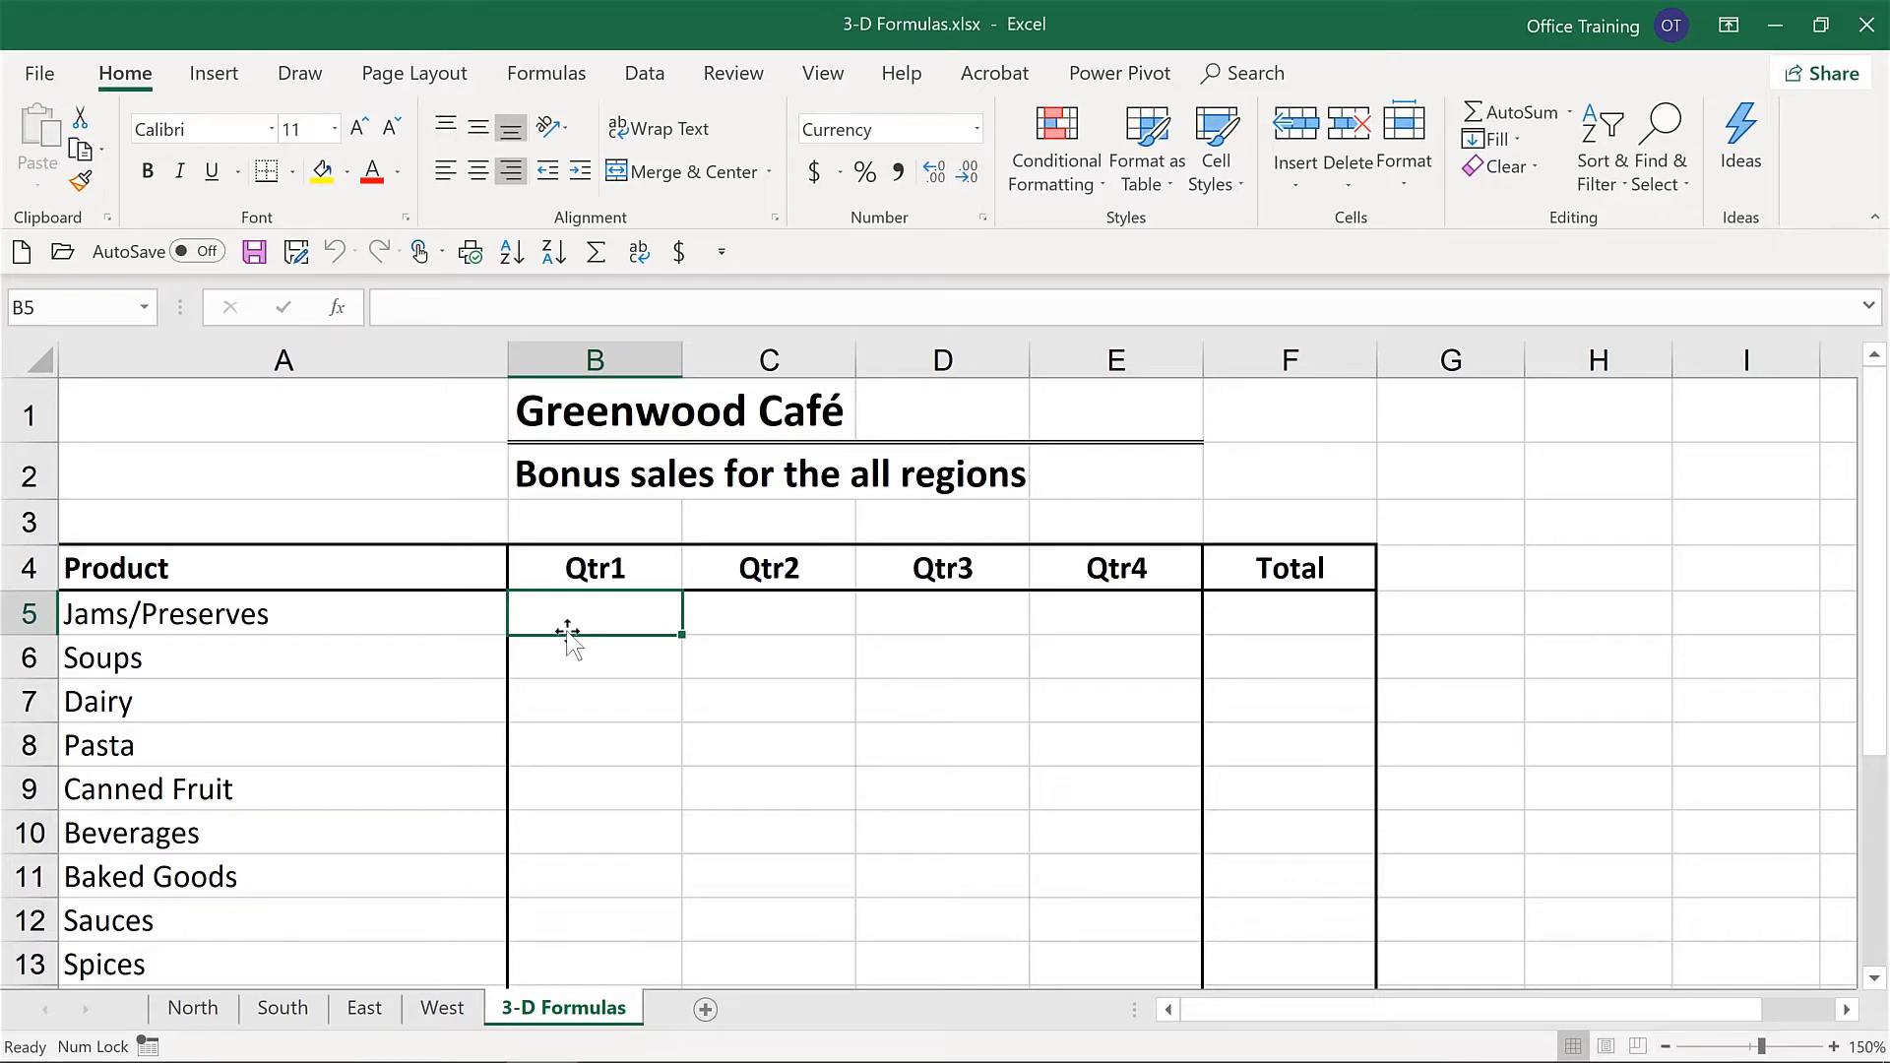
{"action": "type", "text": "=su"}
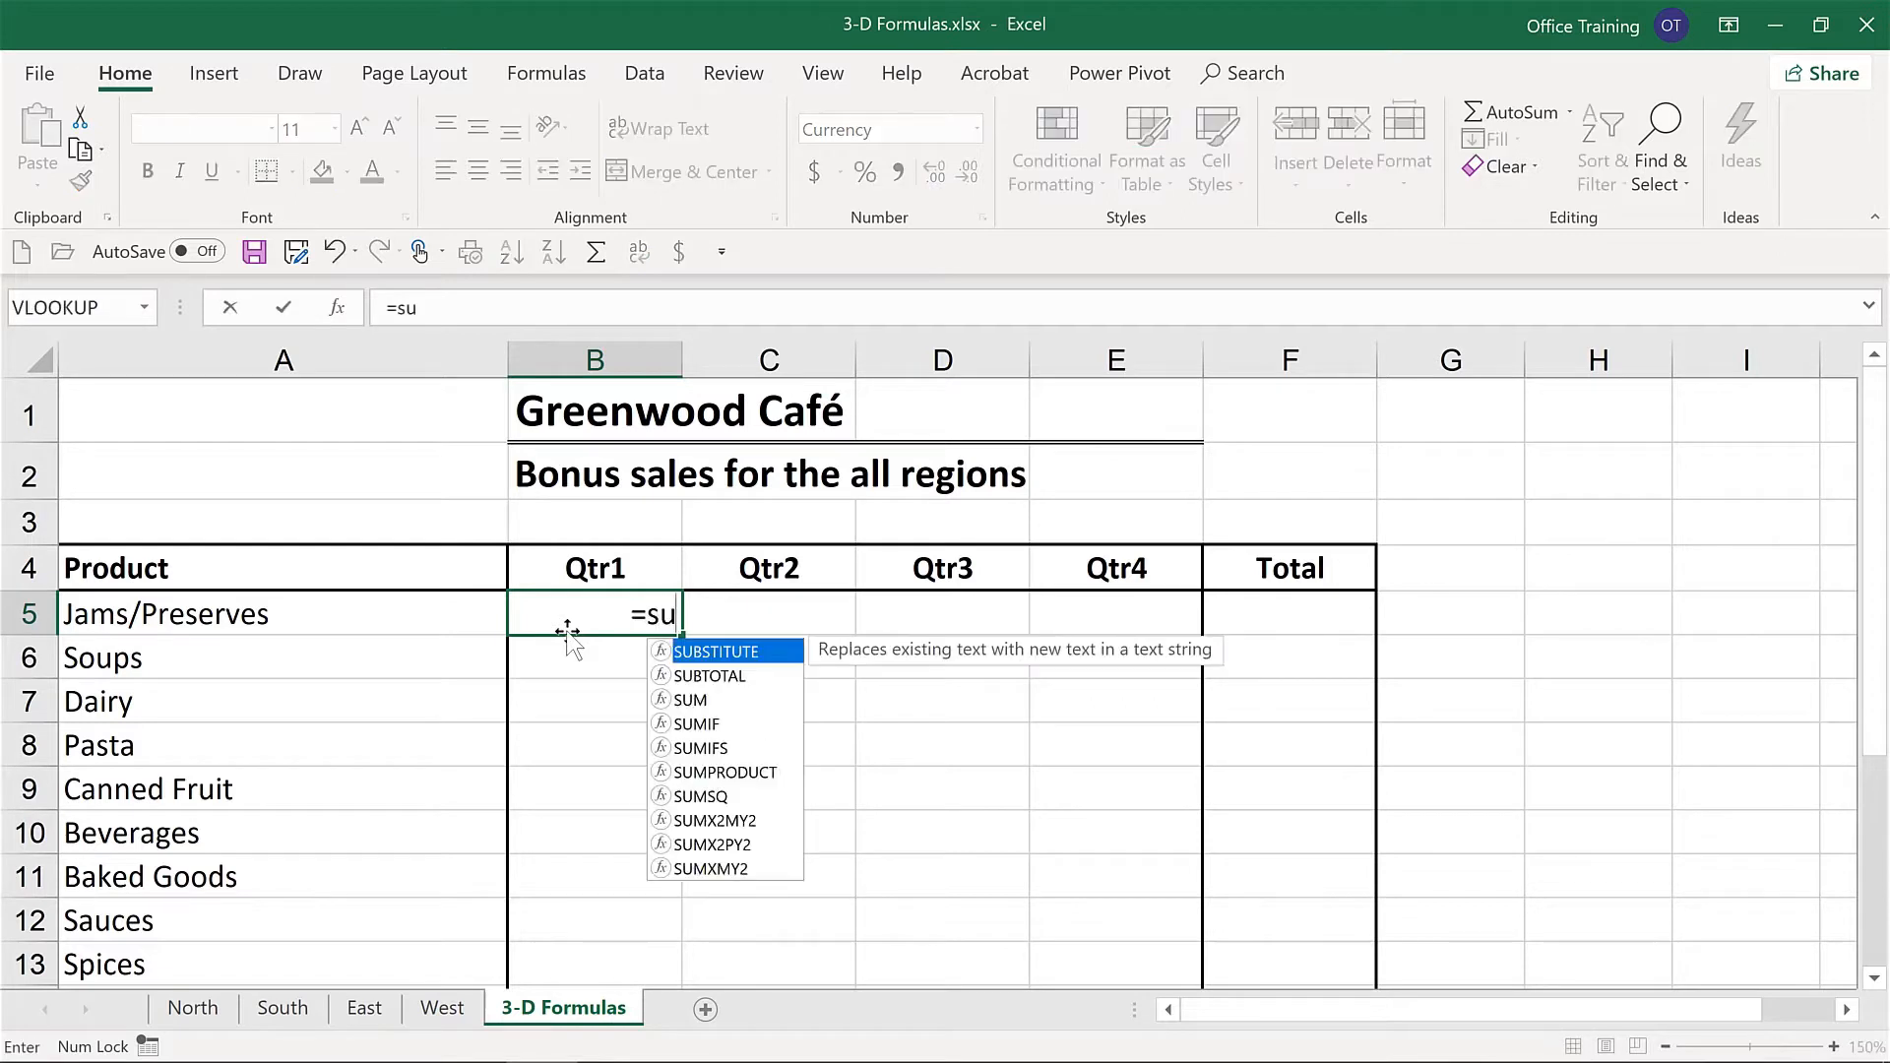
{"action": "type", "text": "m("}
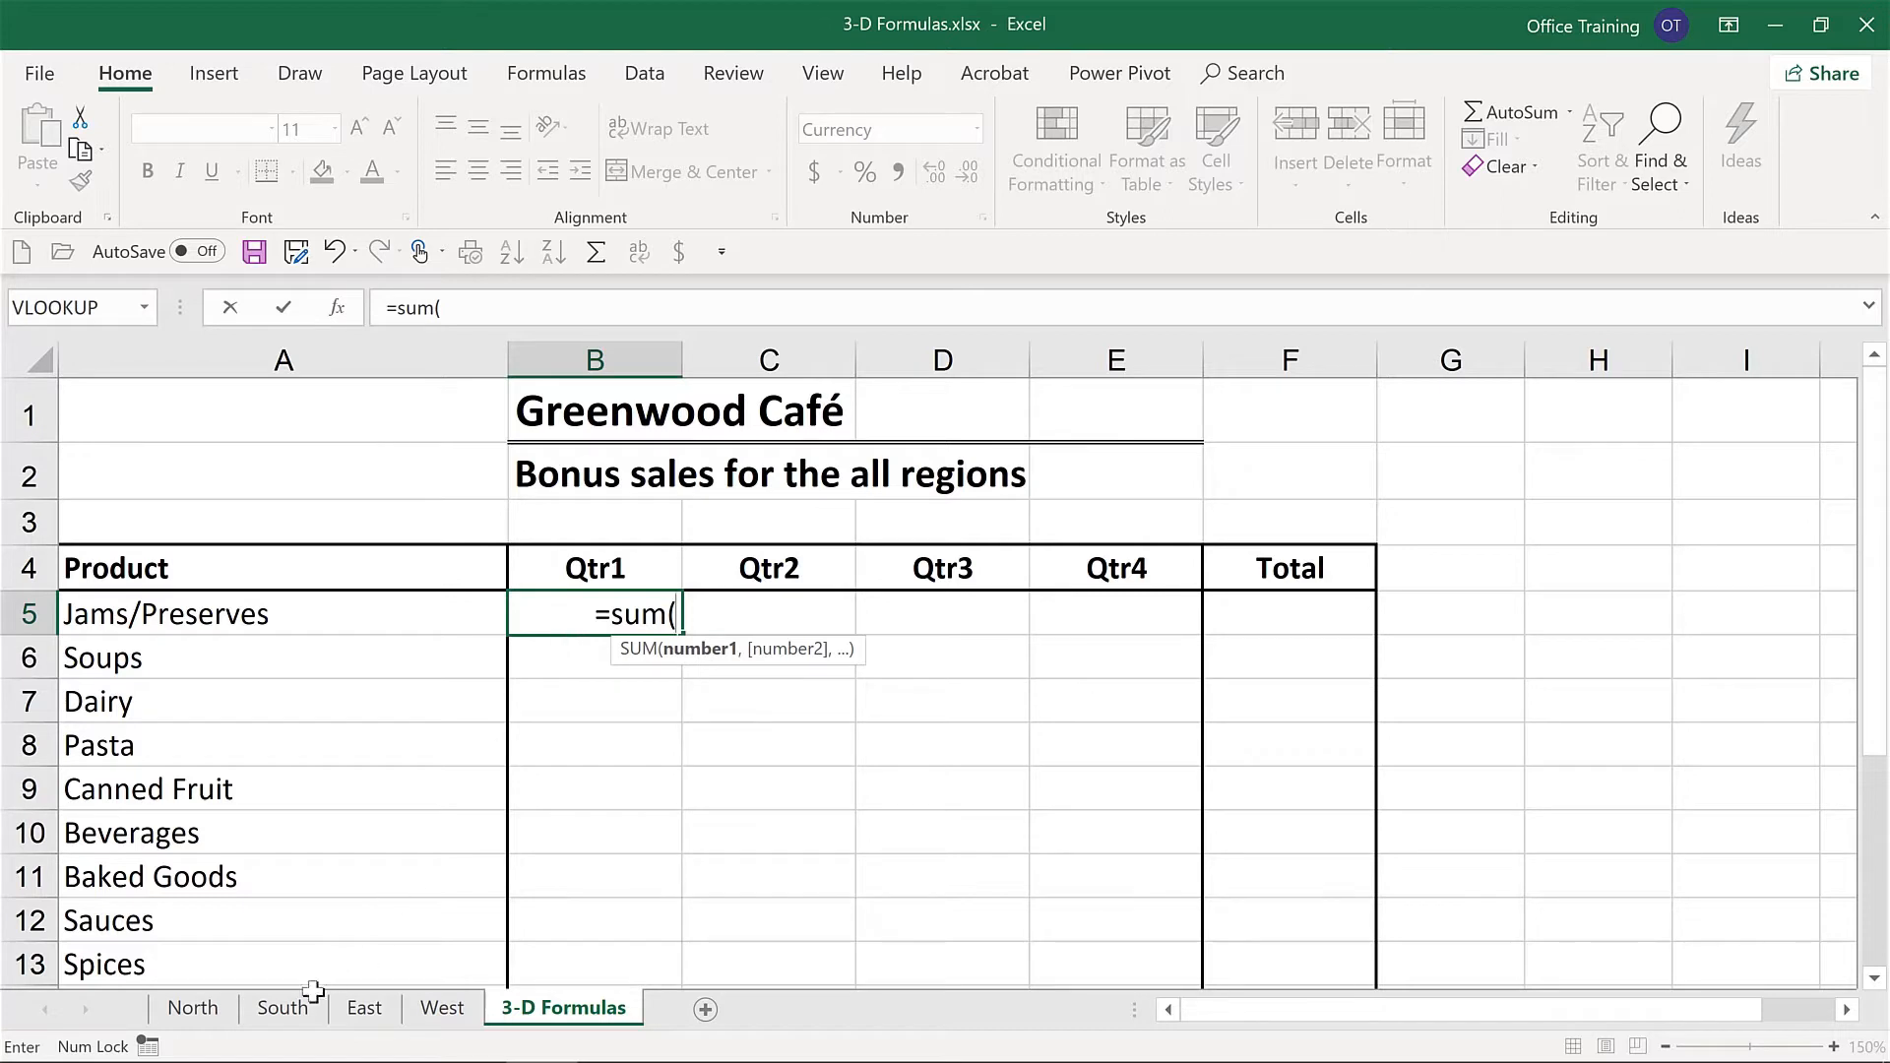
{"action": "left_click", "coordinate": [195, 1008]}
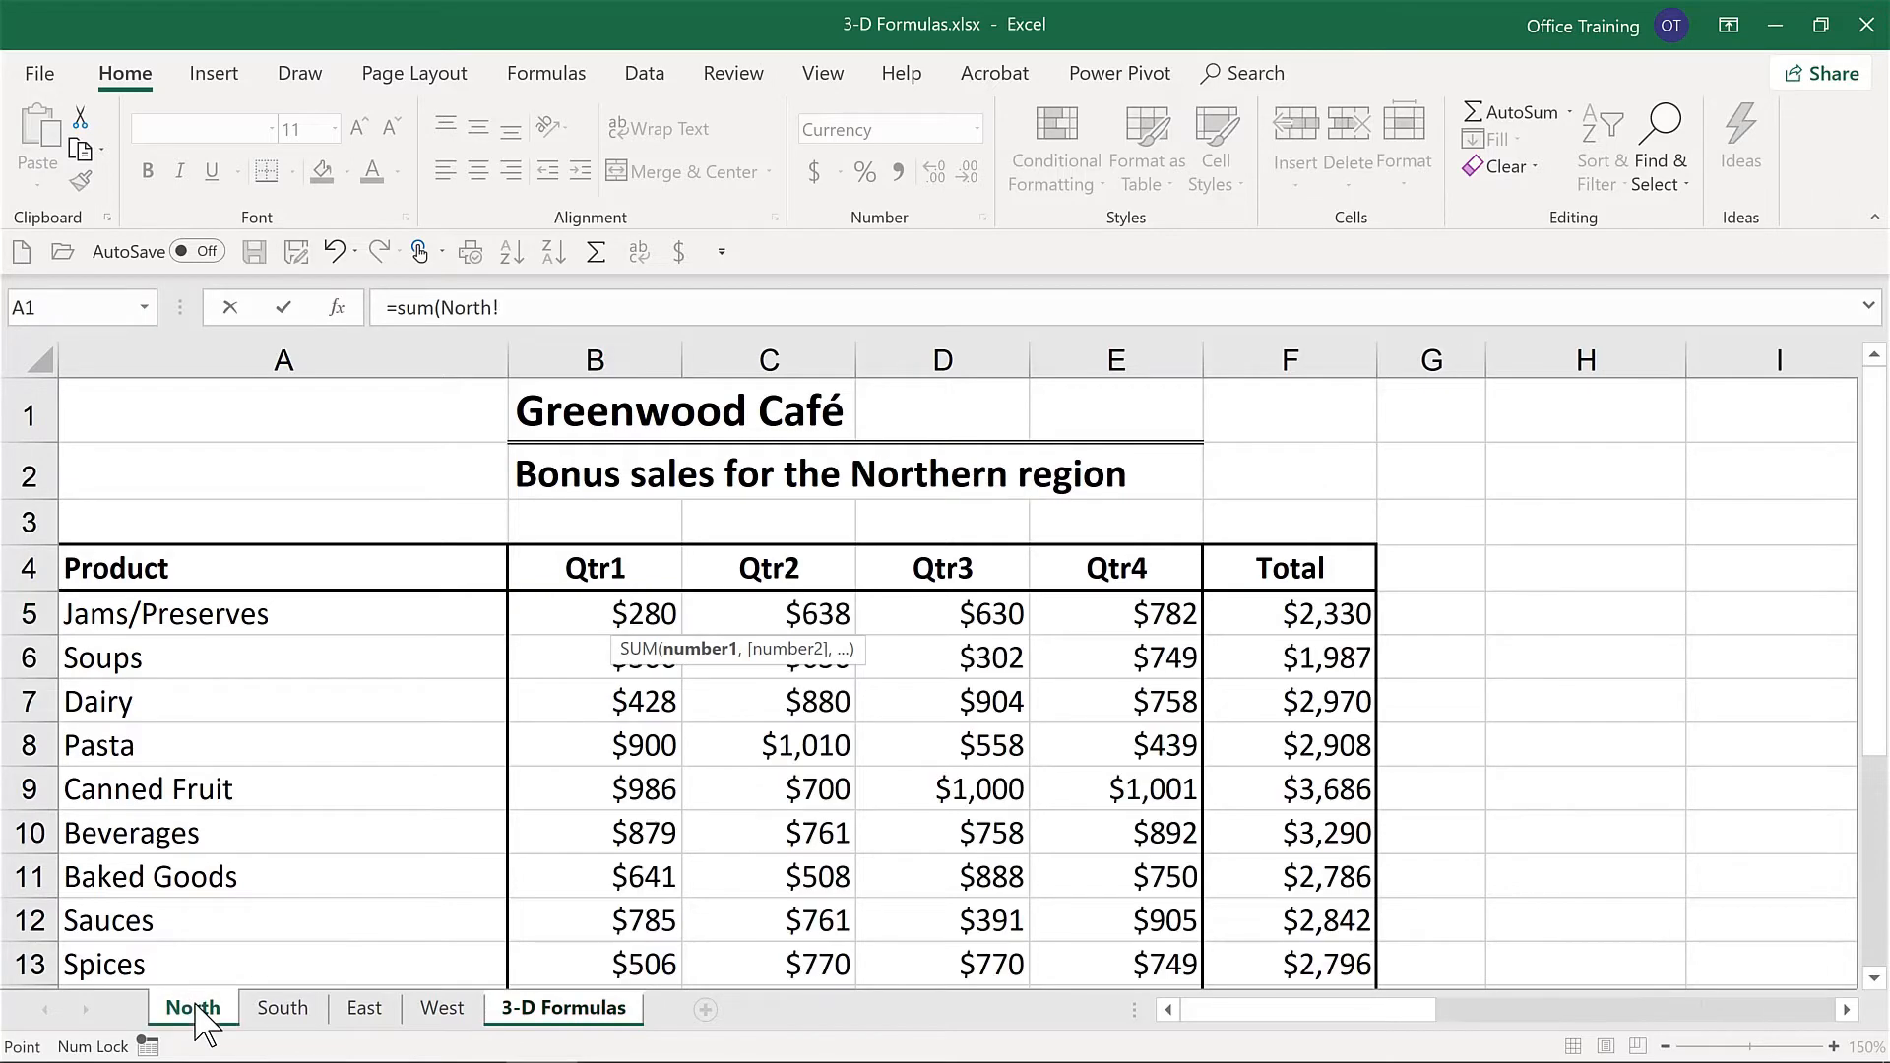
{"action": "left_click", "coordinate": [592, 614]}
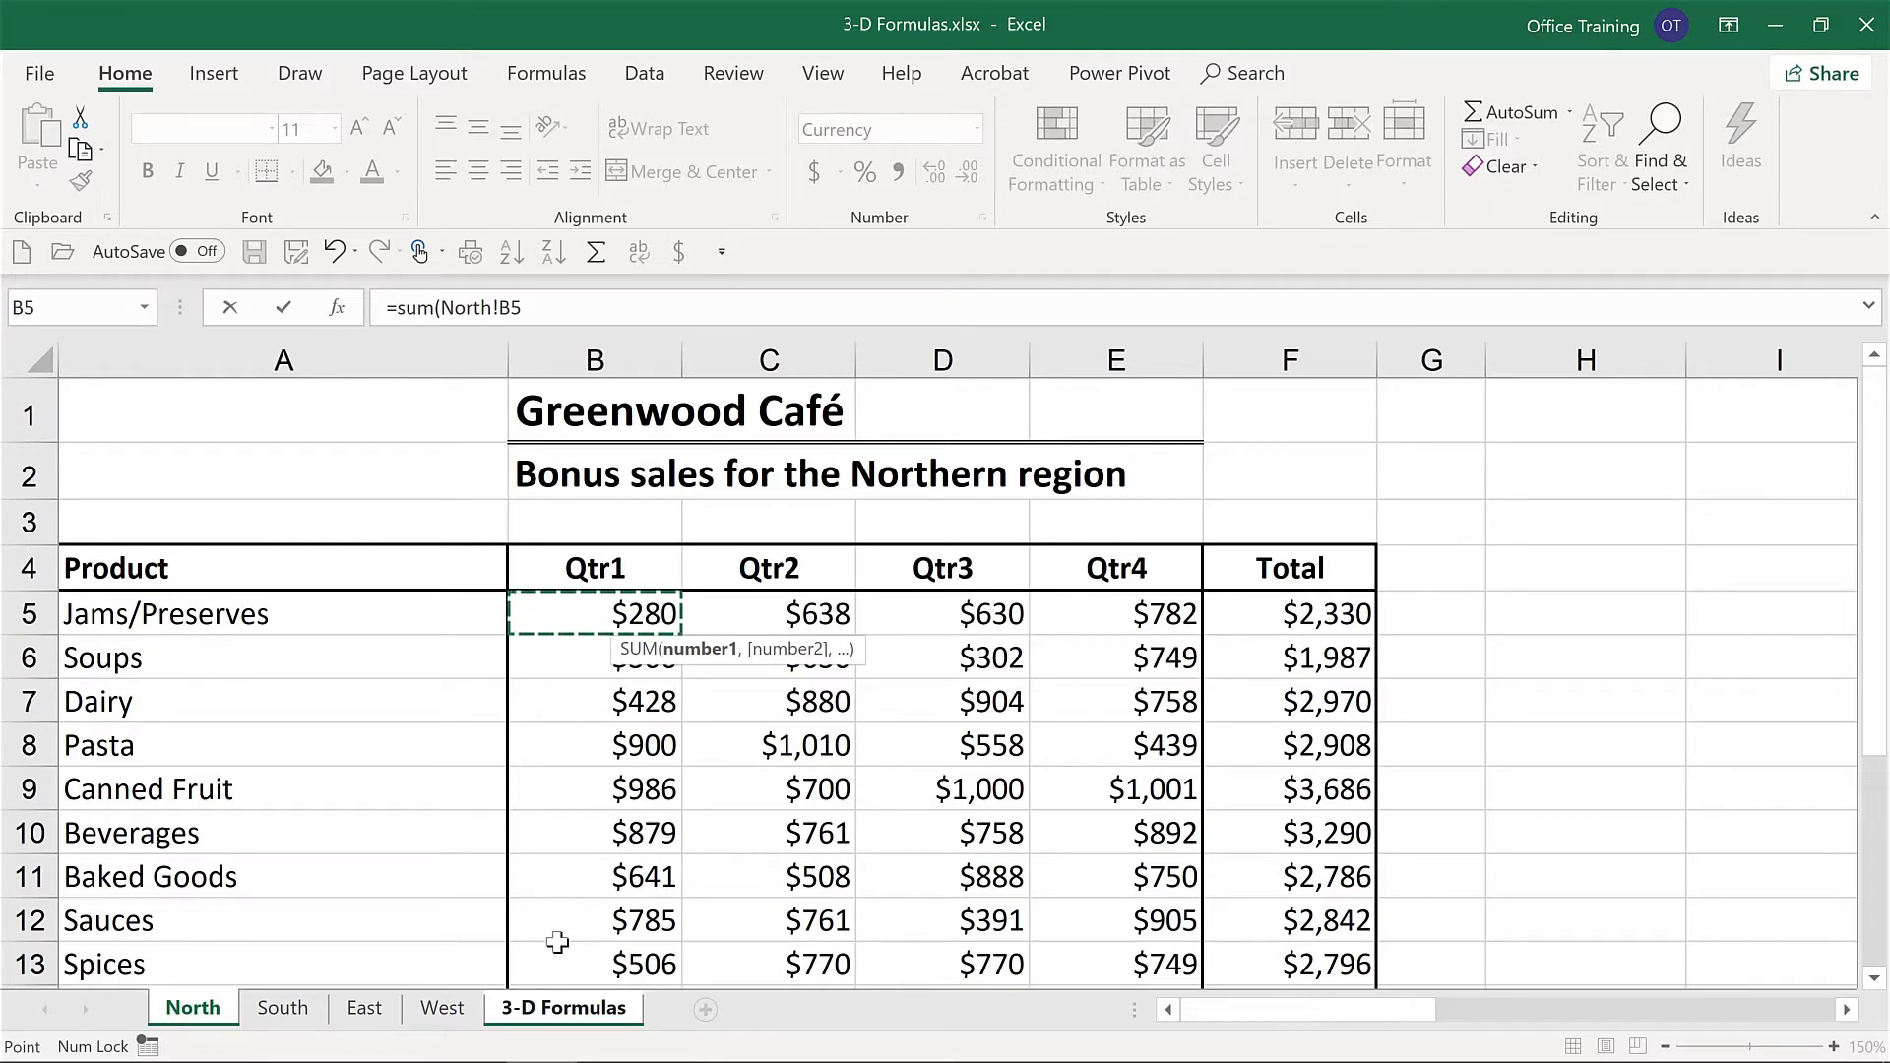
{"action": "left_click", "coordinate": [451, 1011], "text": "shift"}
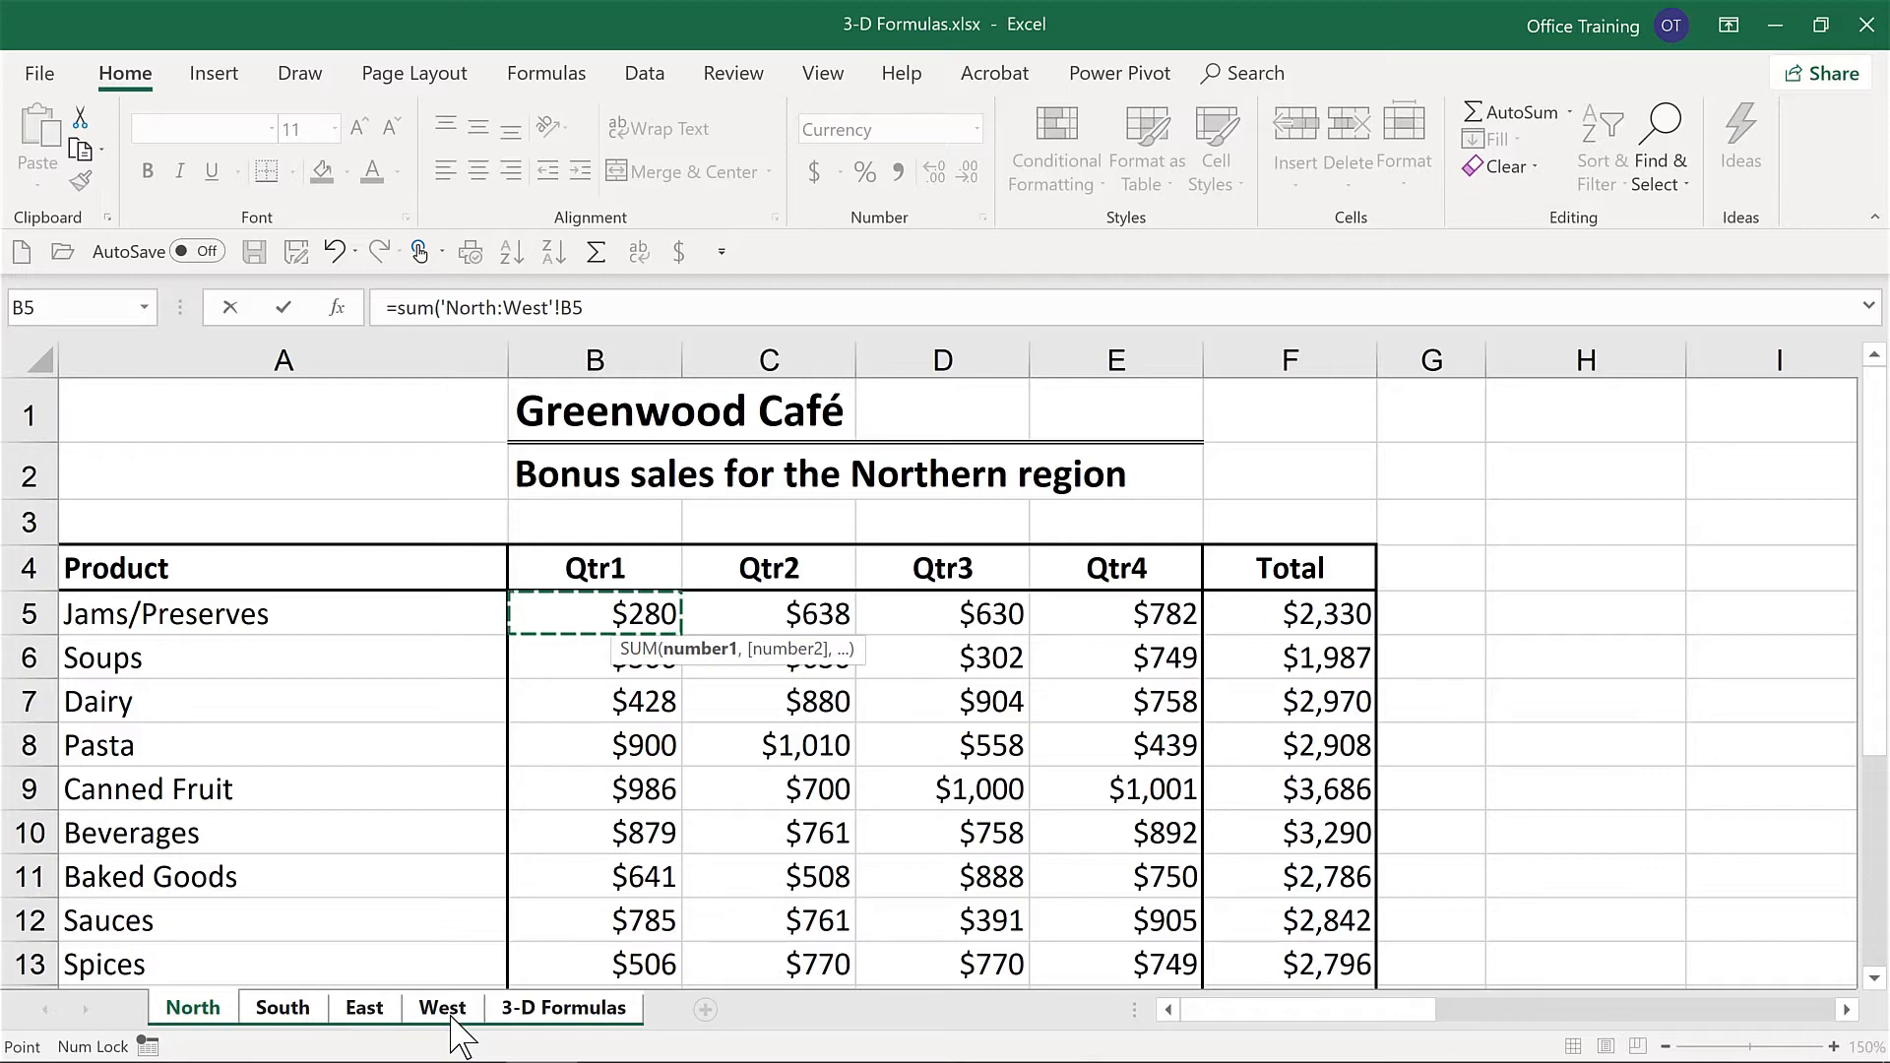
{"action": "key", "text": "Return"}
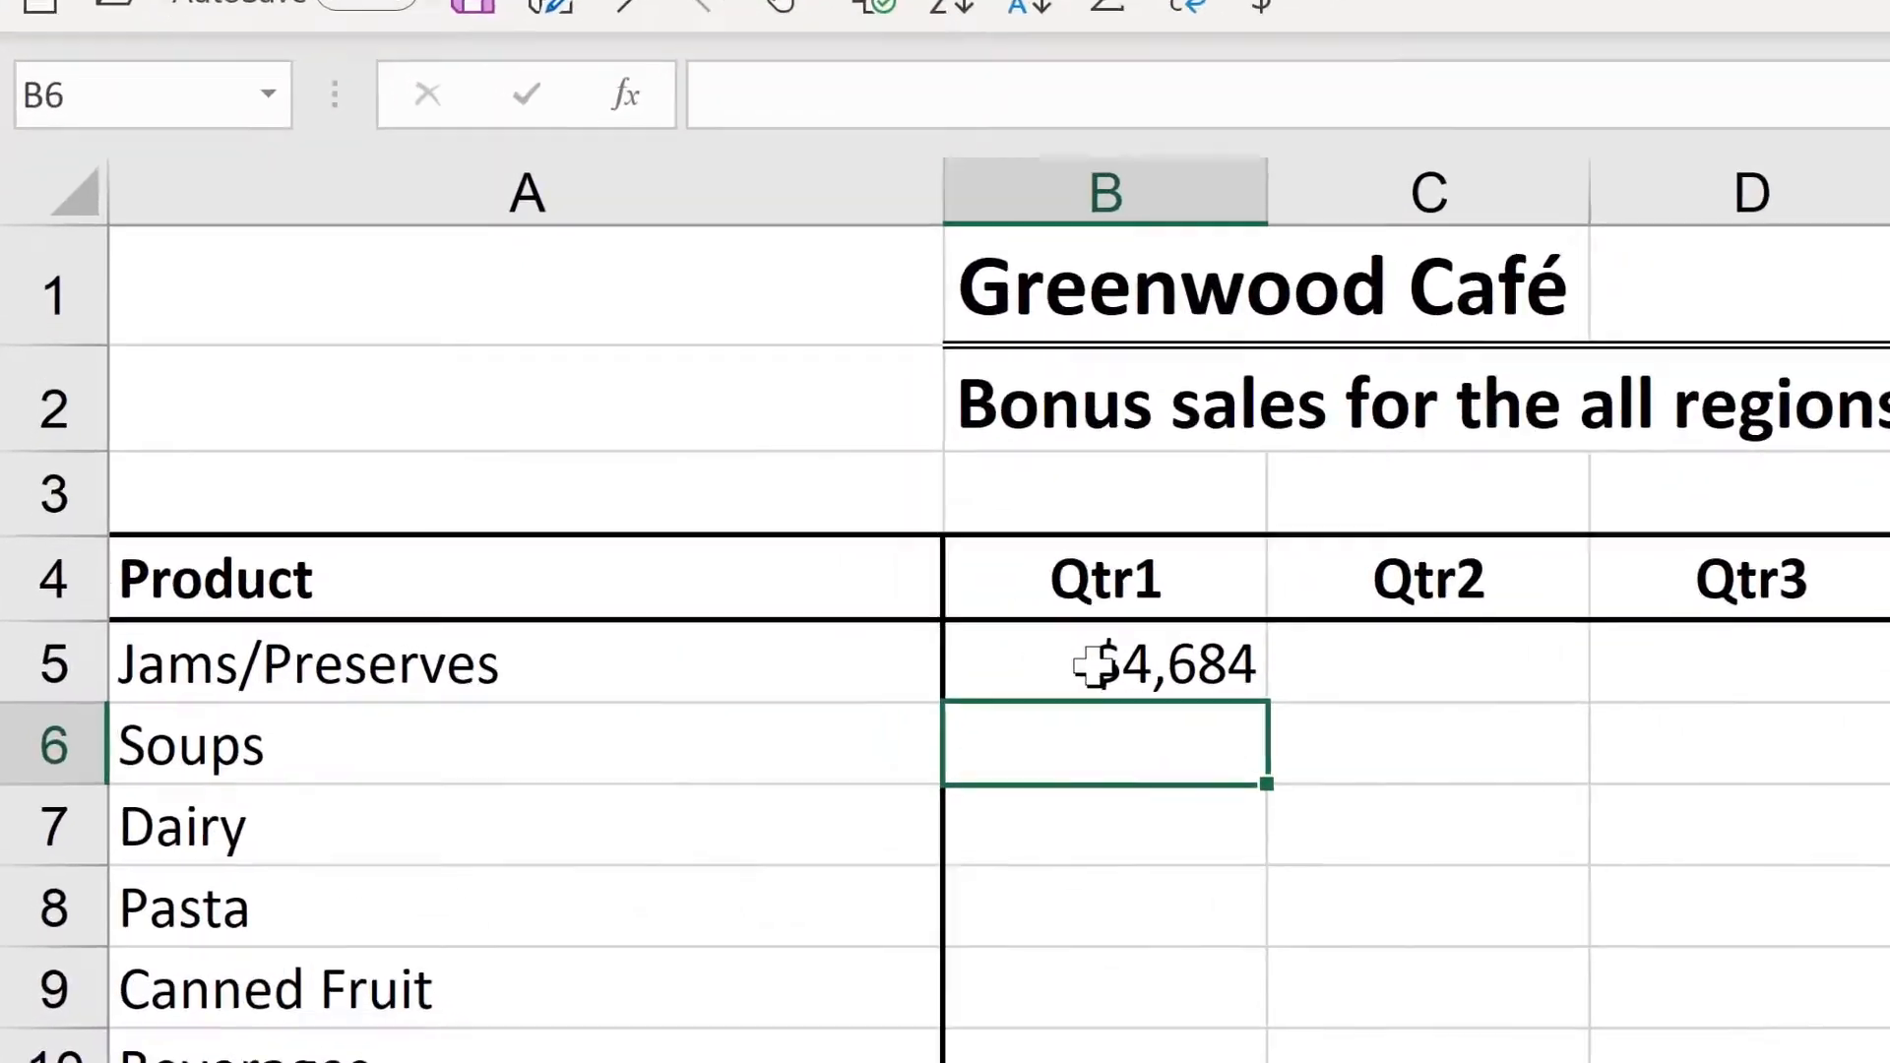
Review the 3-D formula in B5, and fill it down and across all products and quarters through E14
{"action": "double_click", "coordinate": [1095, 667]}
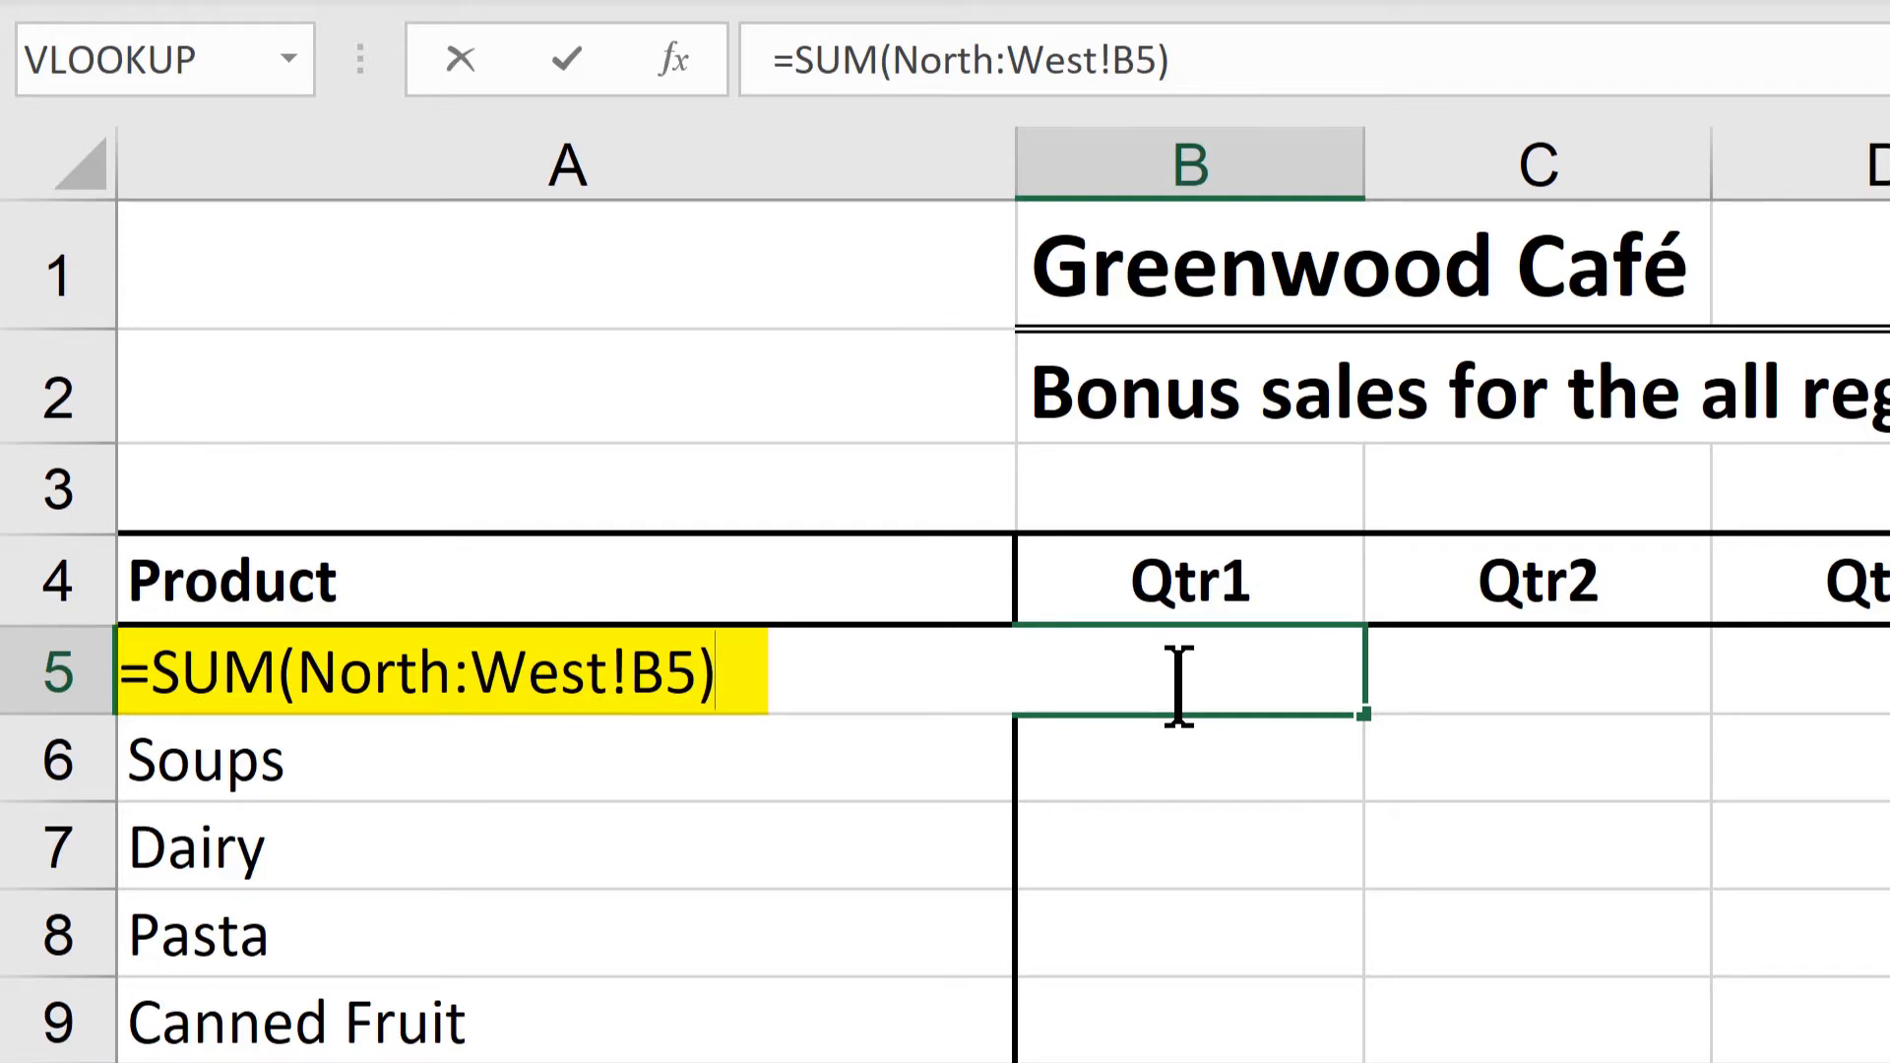
{"action": "key", "text": "ctrl+Return"}
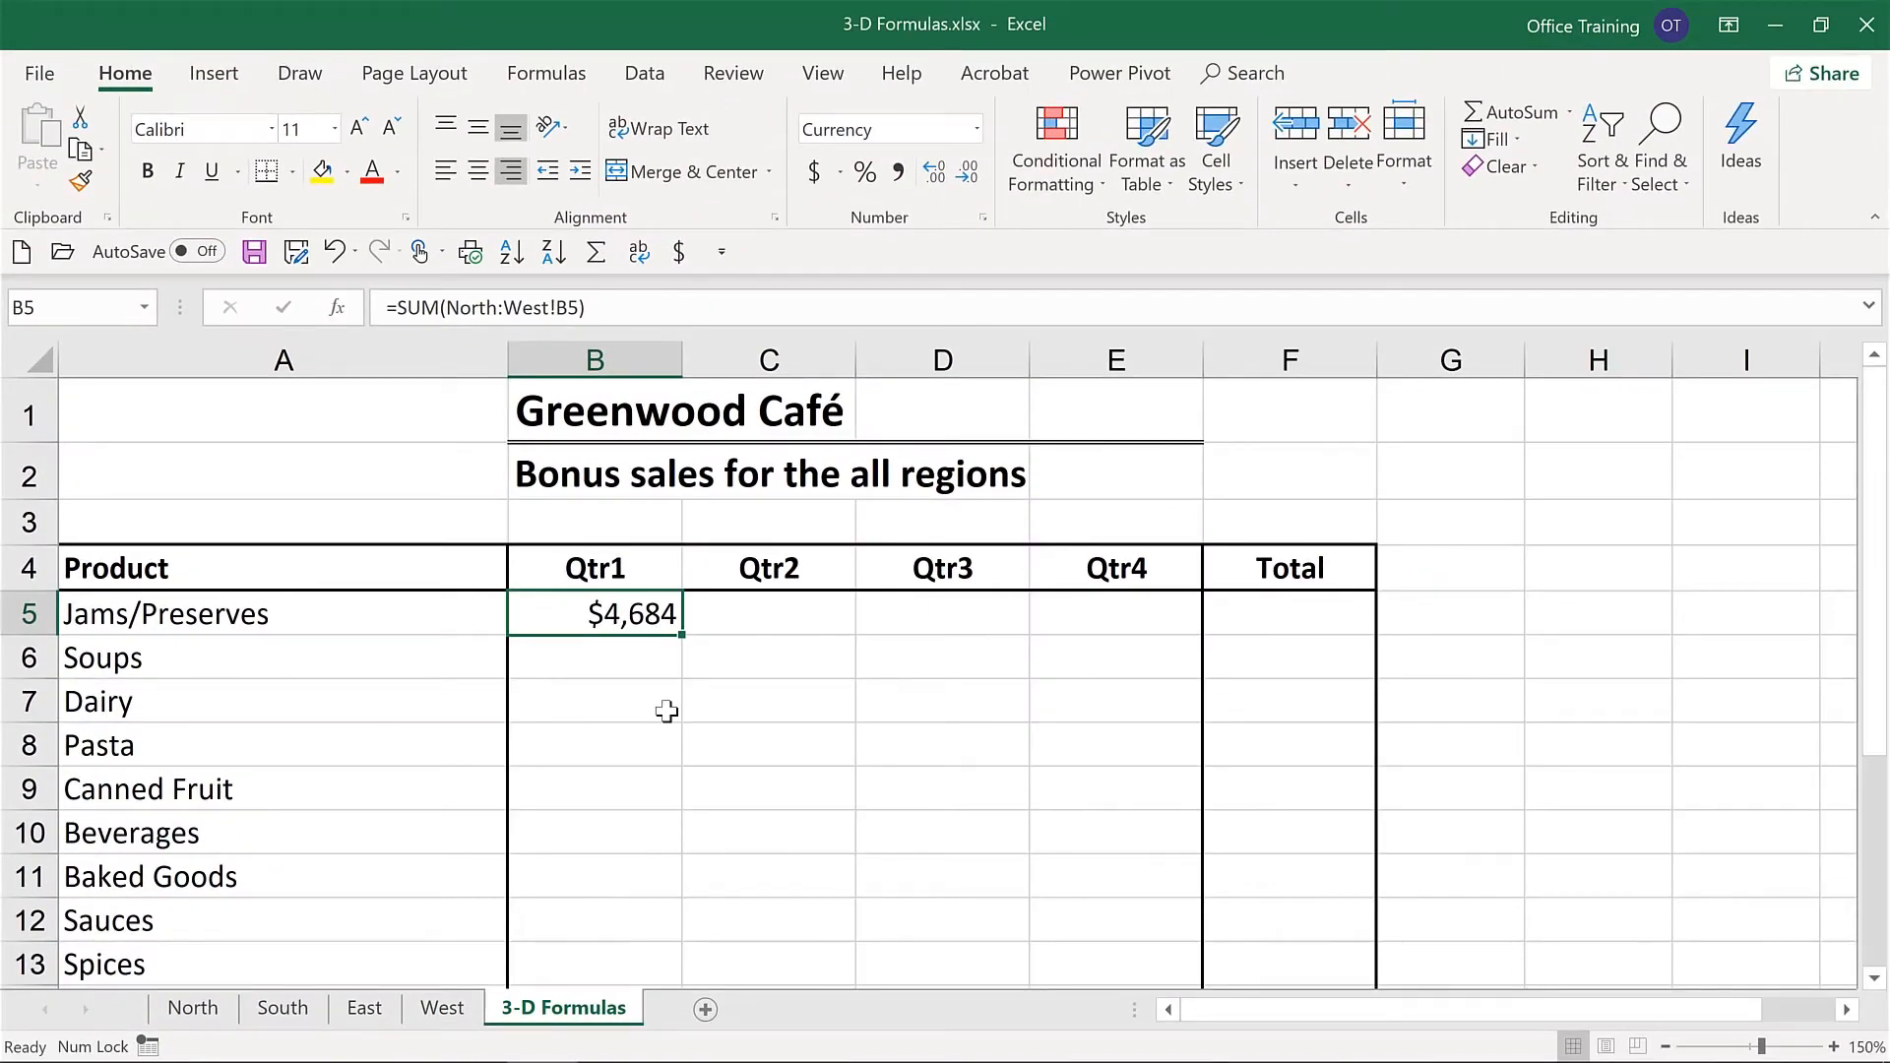
{"action": "scroll", "coordinate": [667, 710], "scroll_direction": "down", "scroll_amount": 1}
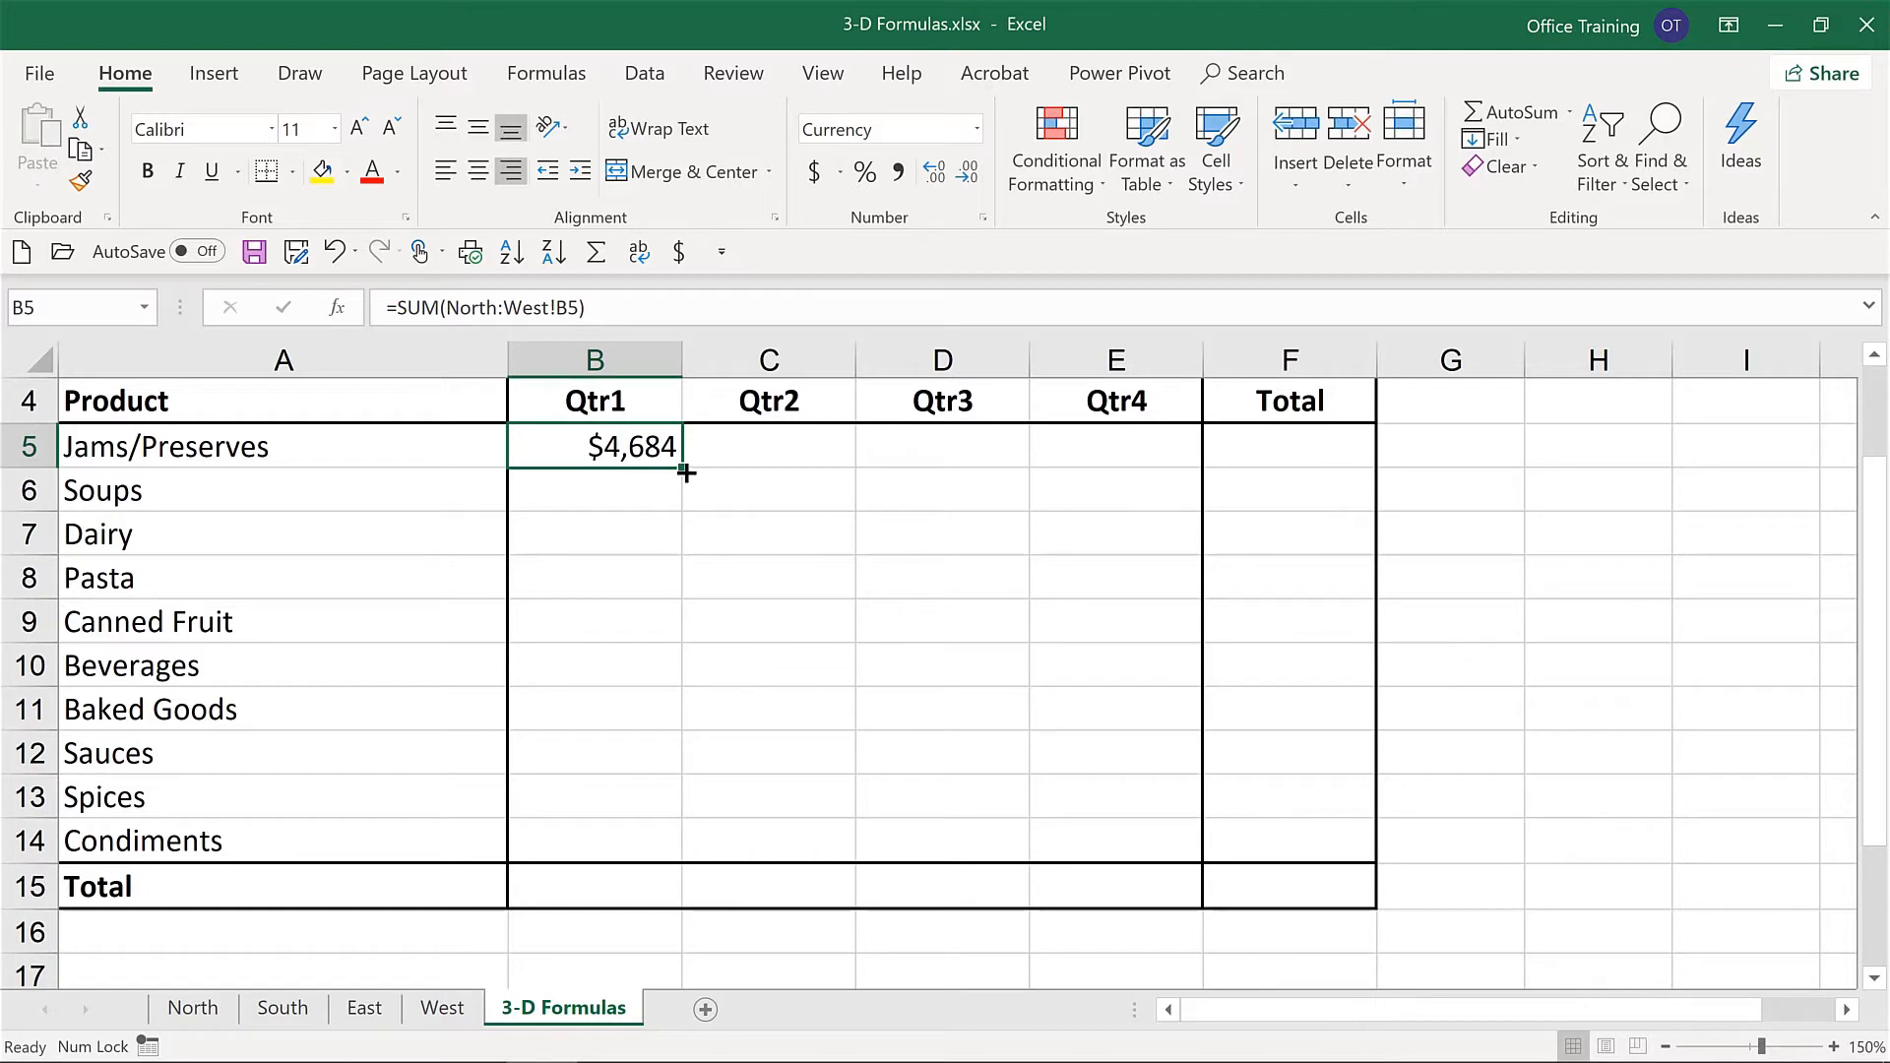
{"action": "left_click_drag", "start_coordinate": [685, 473], "coordinate": [1161, 824]}
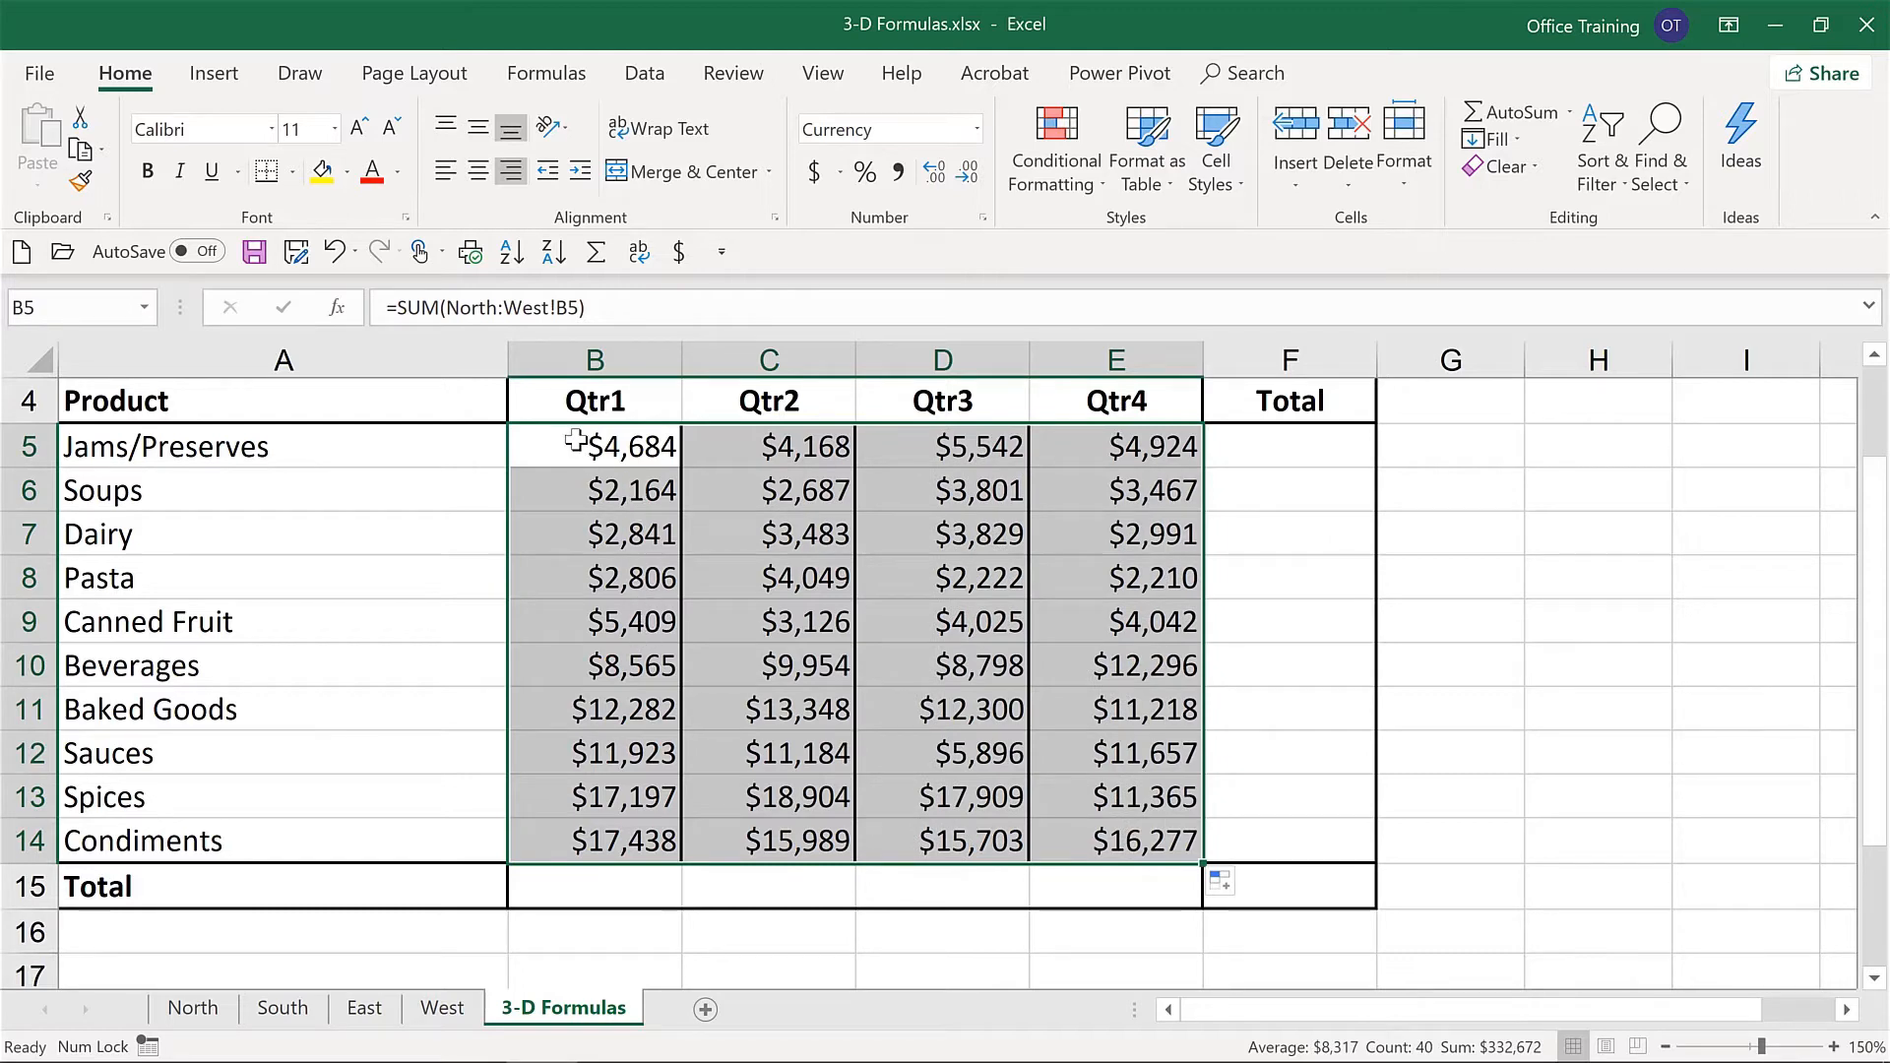
Add AutoSum totals to the Total column and Total row for B5:F15, and check the grand total formula in F15
{"action": "left_click_drag", "start_coordinate": [576, 440], "coordinate": [1244, 885]}
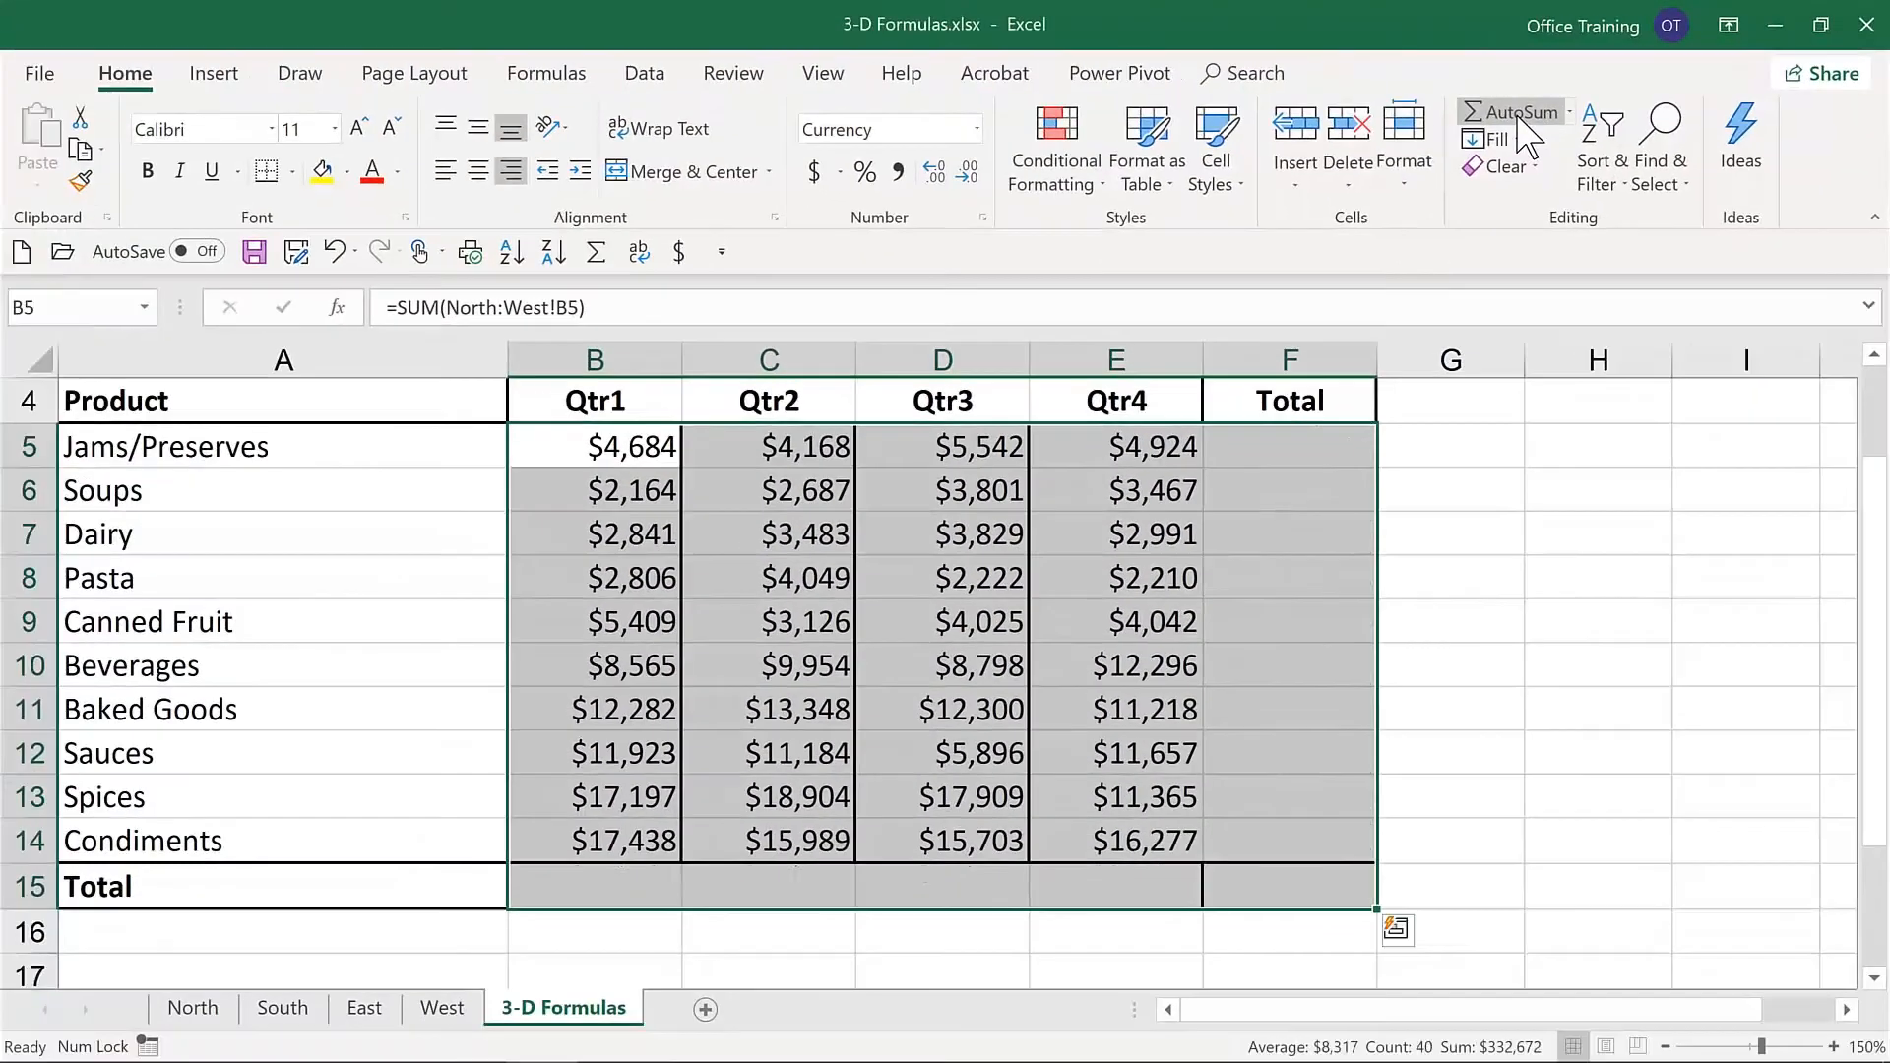
{"action": "left_click", "coordinate": [773, 345]}
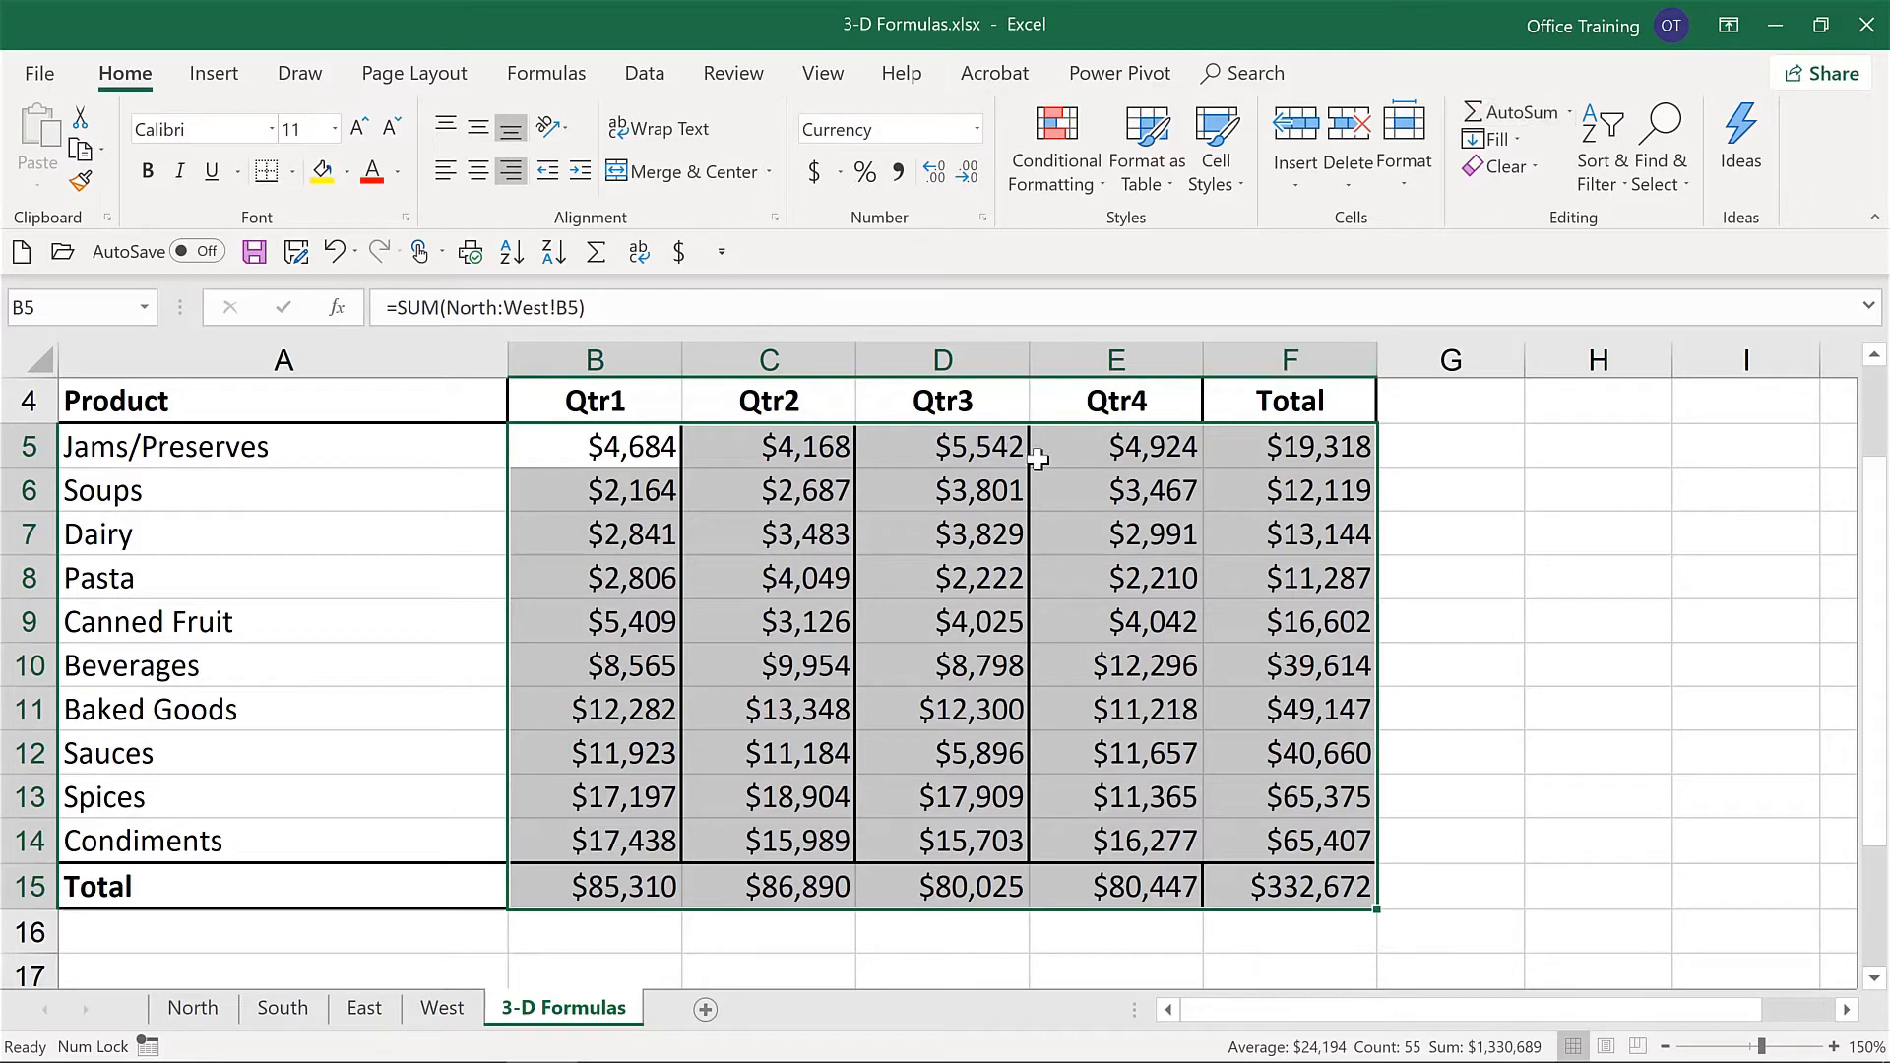
{"action": "left_click", "coordinate": [1089, 449]}
{"action": "left_click", "coordinate": [1306, 896]}
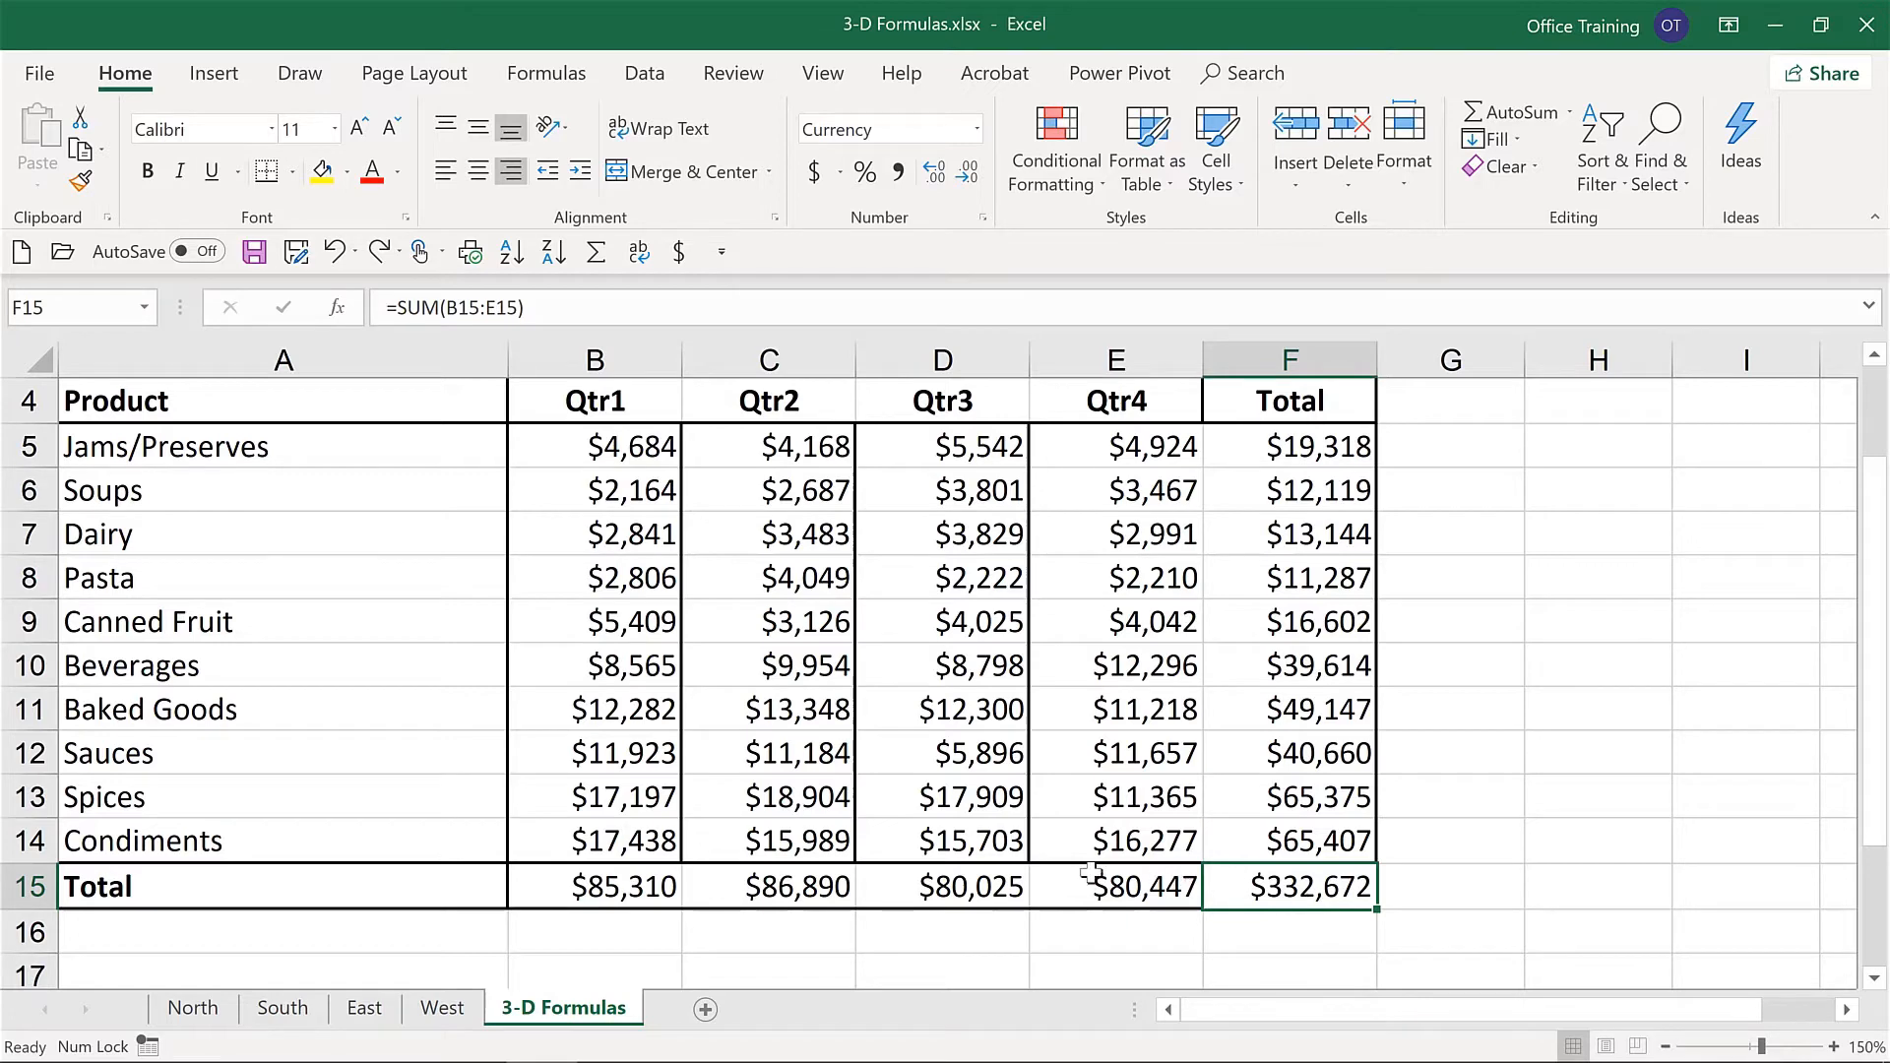
Move the South sheet in front of the North sheet, and return to the 3-D Formulas sheet to check its results
{"action": "left_click", "coordinate": [283, 1008]}
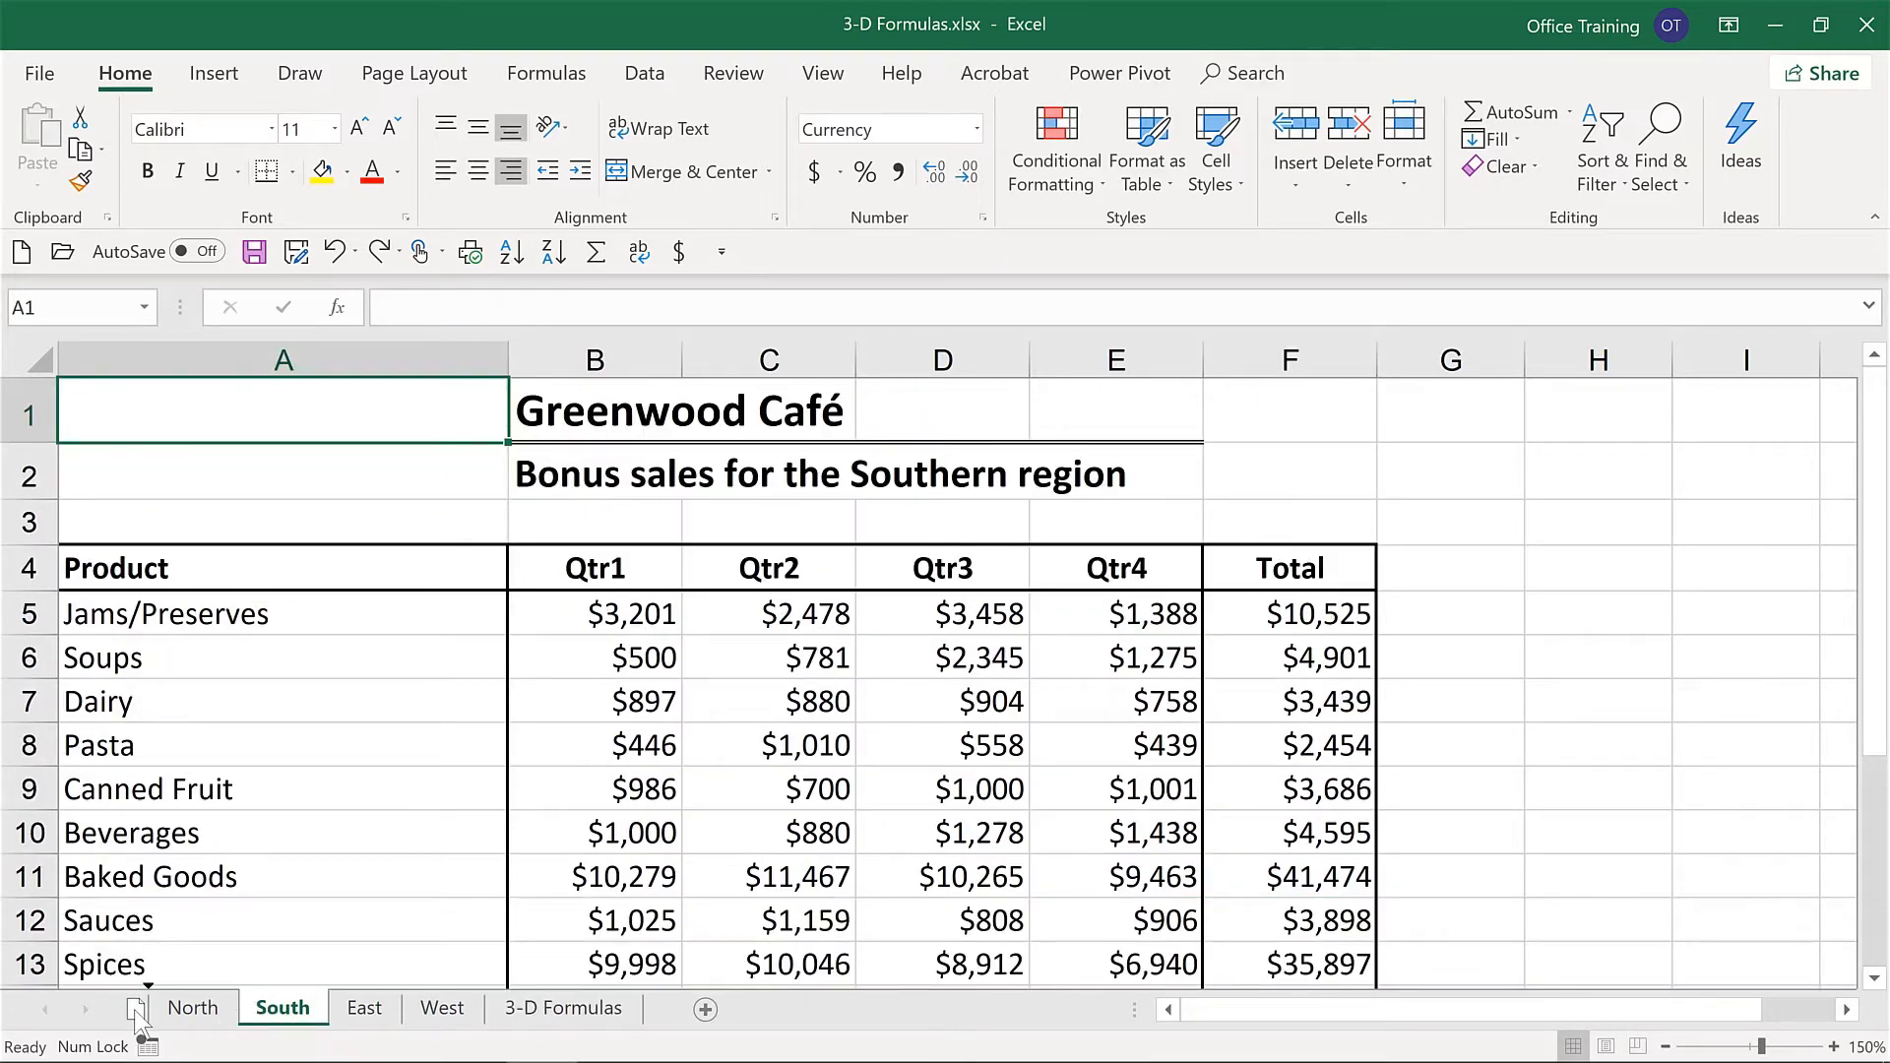
{"action": "left_click_drag", "start_coordinate": [138, 1024], "coordinate": [140, 1022]}
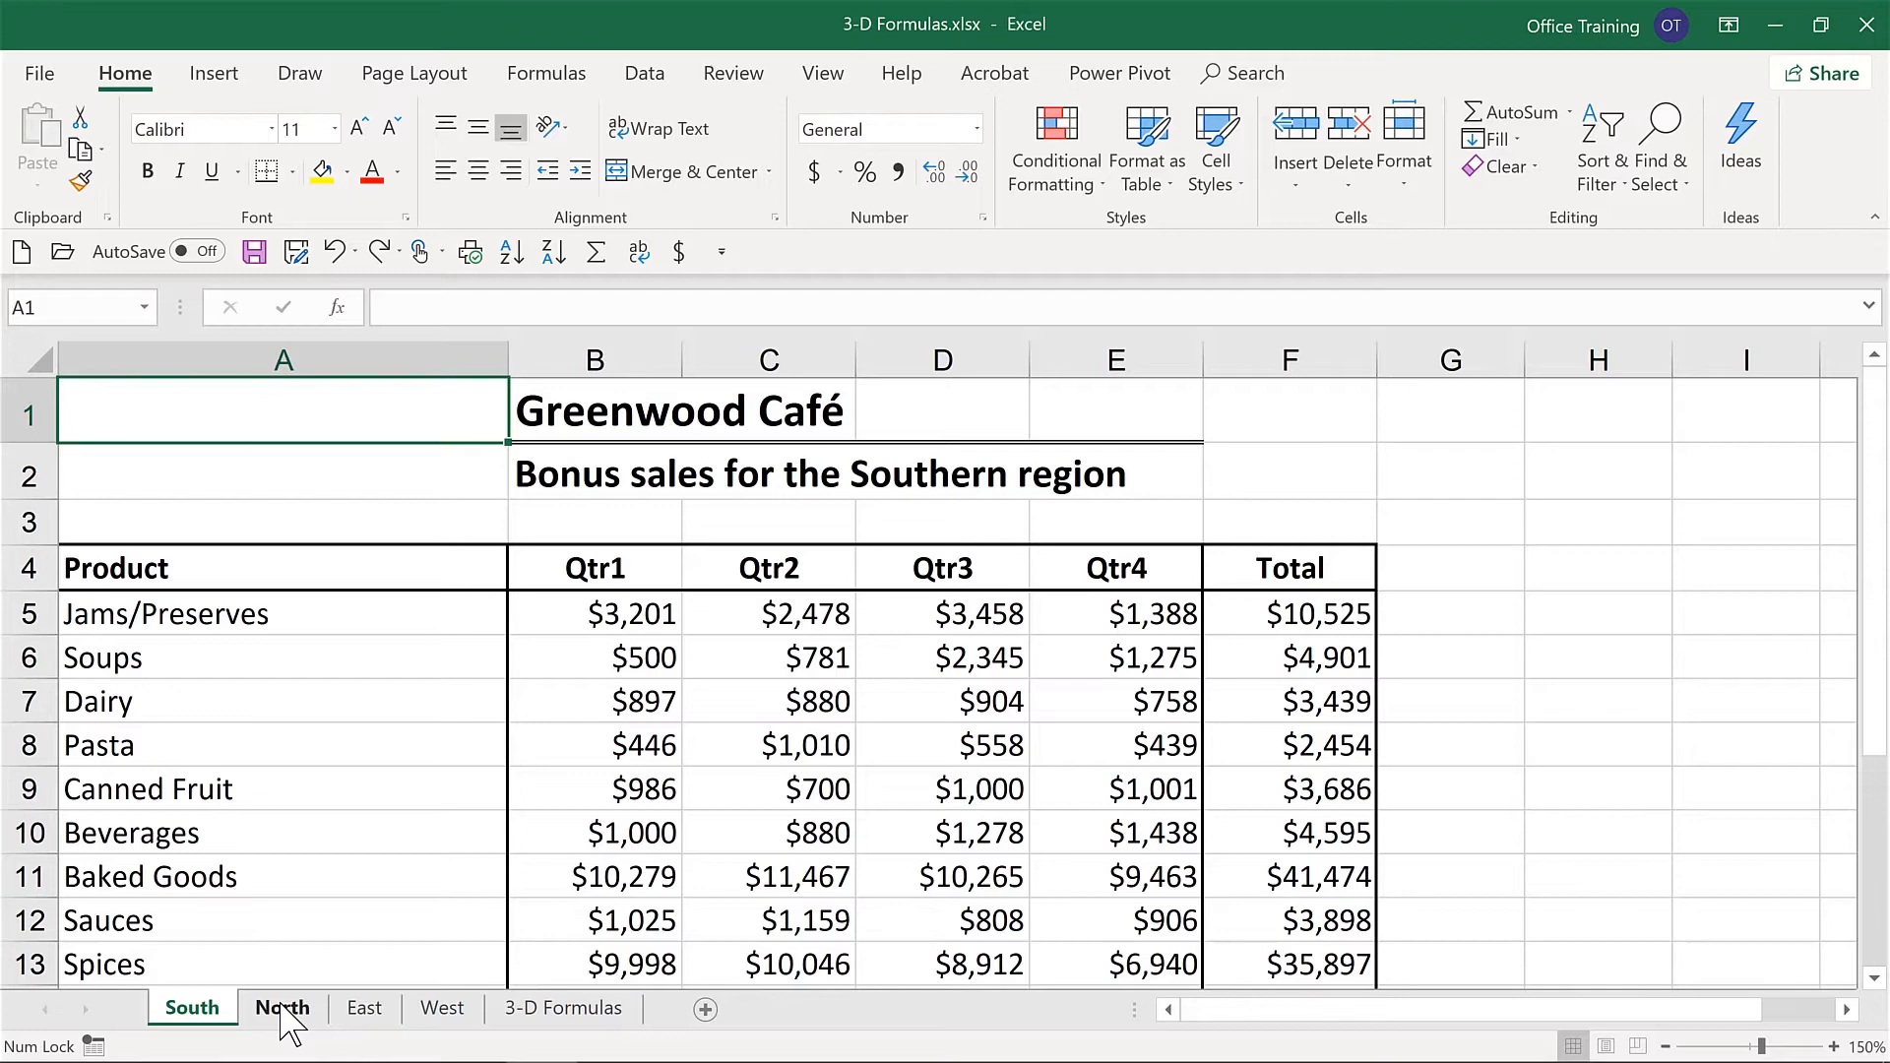
{"action": "left_click", "coordinate": [552, 1012]}
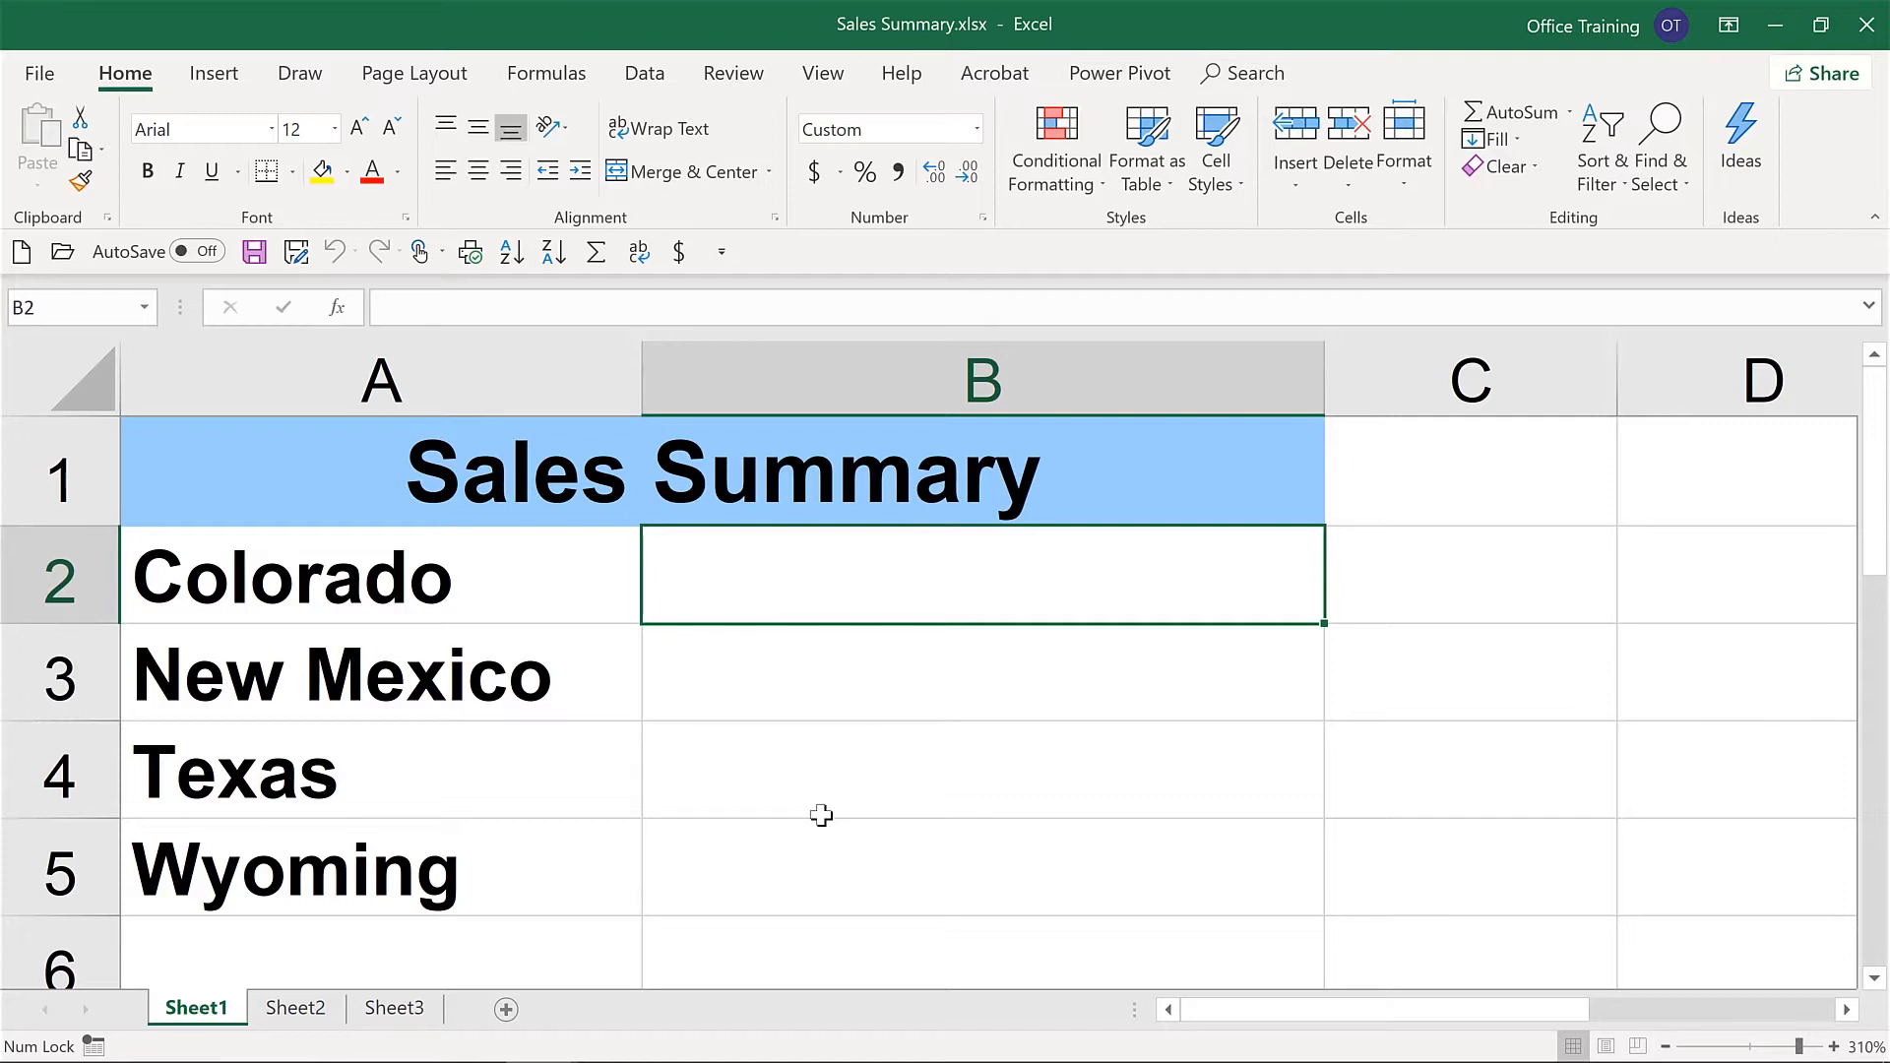
Link the Colorado cell B2 in Sales Summary.xlsx to the total in Sheet1 cell I7 of Colorado.xlsx, and review the resulting formula
{"action": "type", "text": "="}
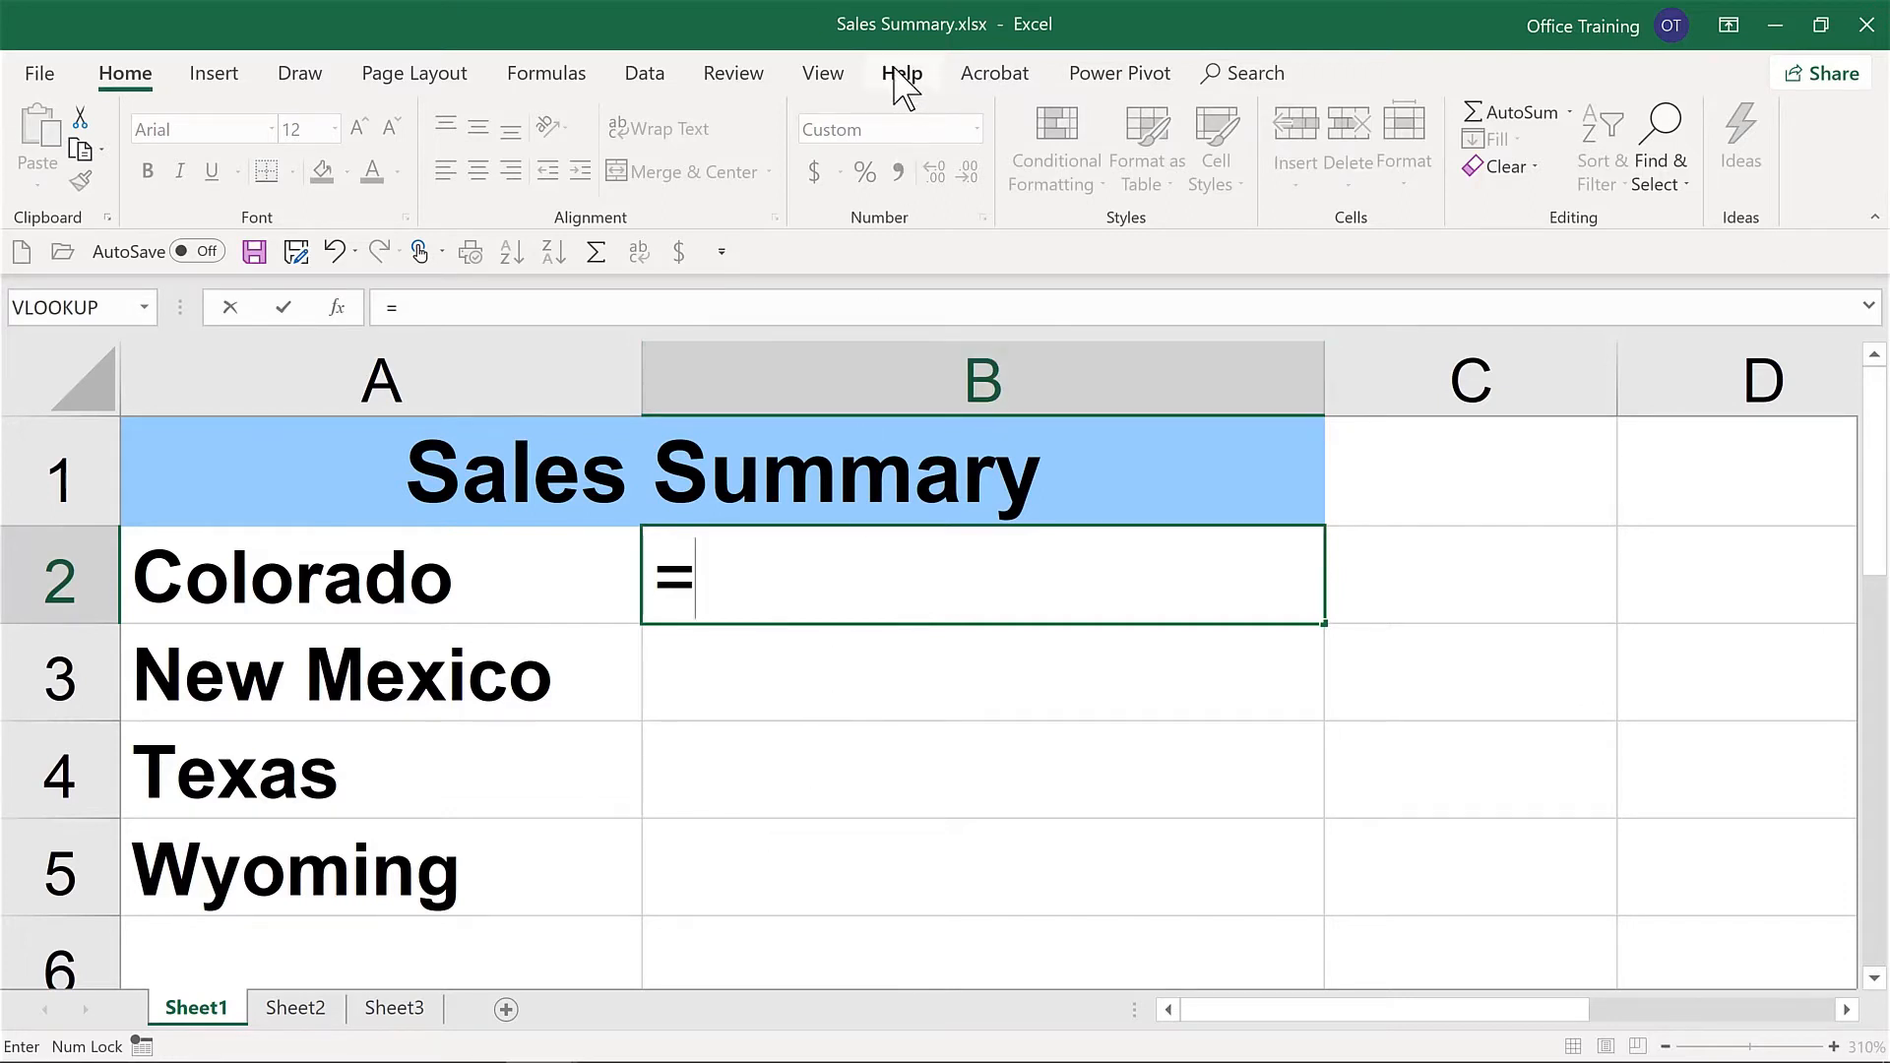
{"action": "left_click", "coordinate": [827, 79]}
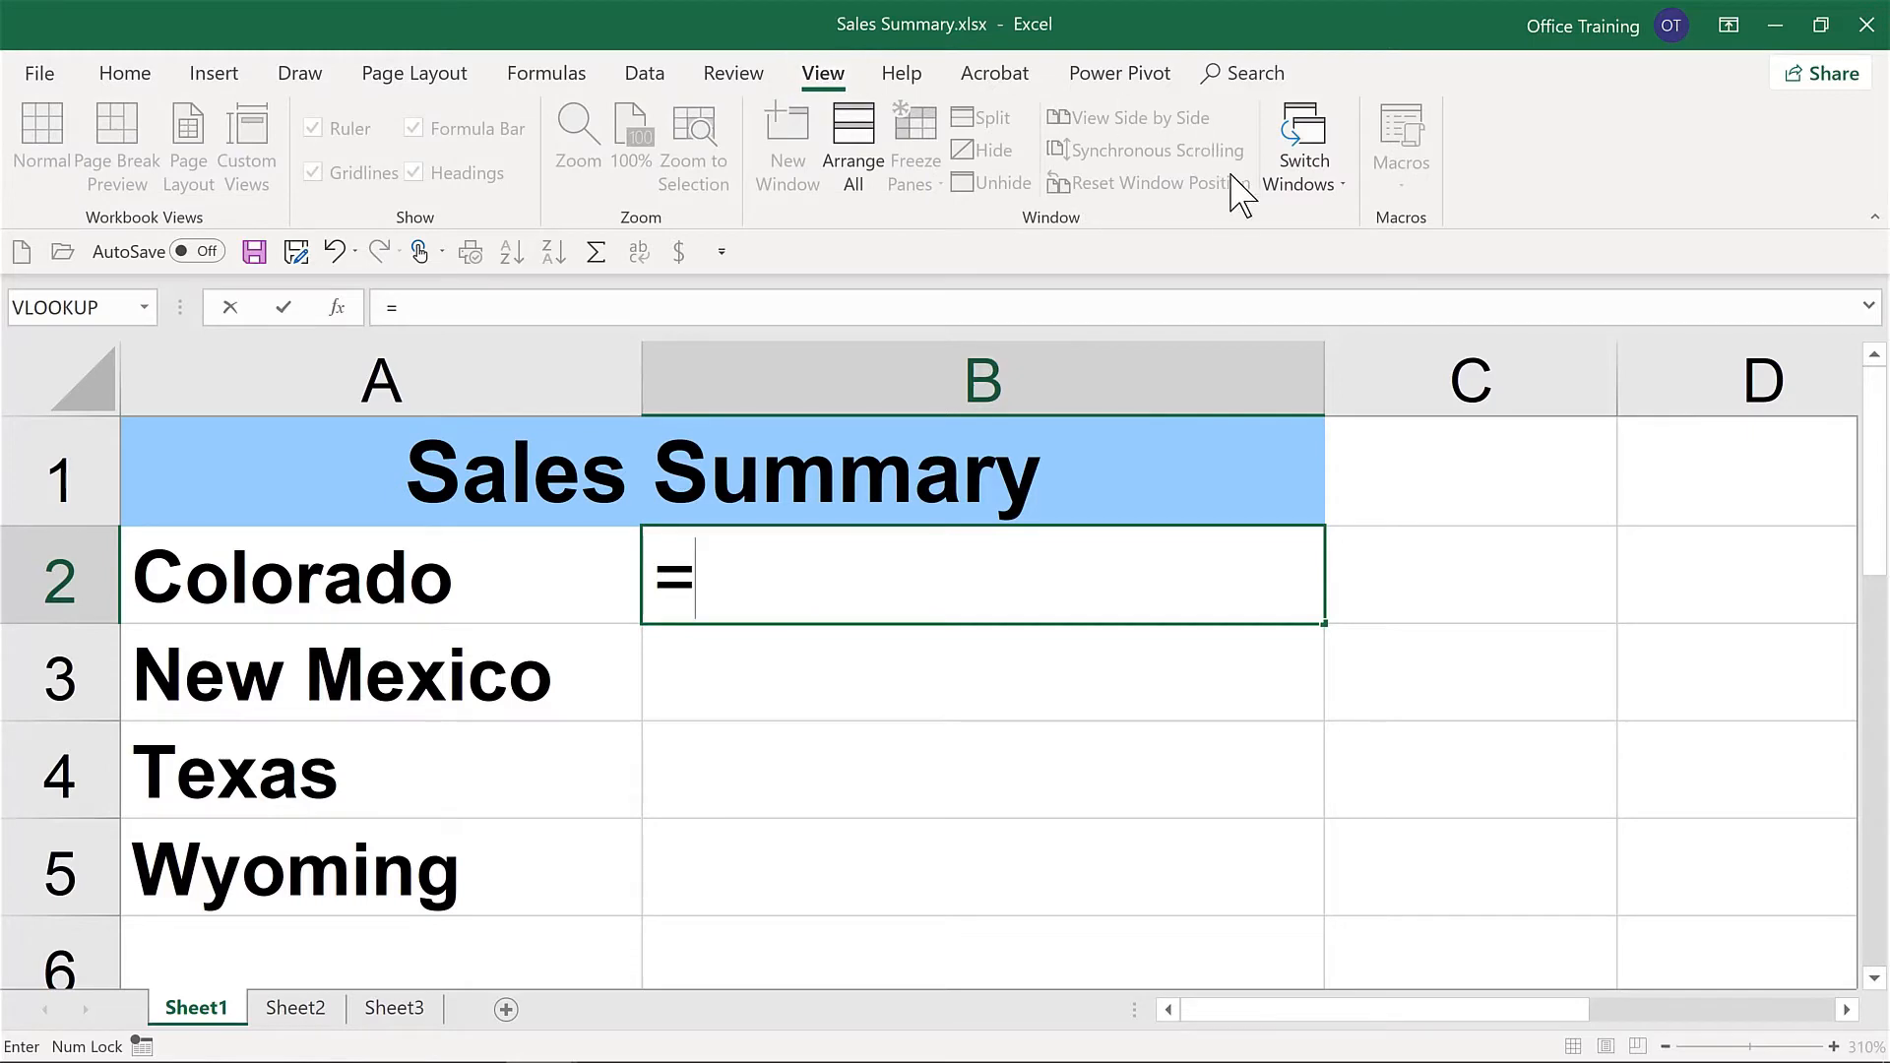
{"action": "left_click", "coordinate": [1308, 185]}
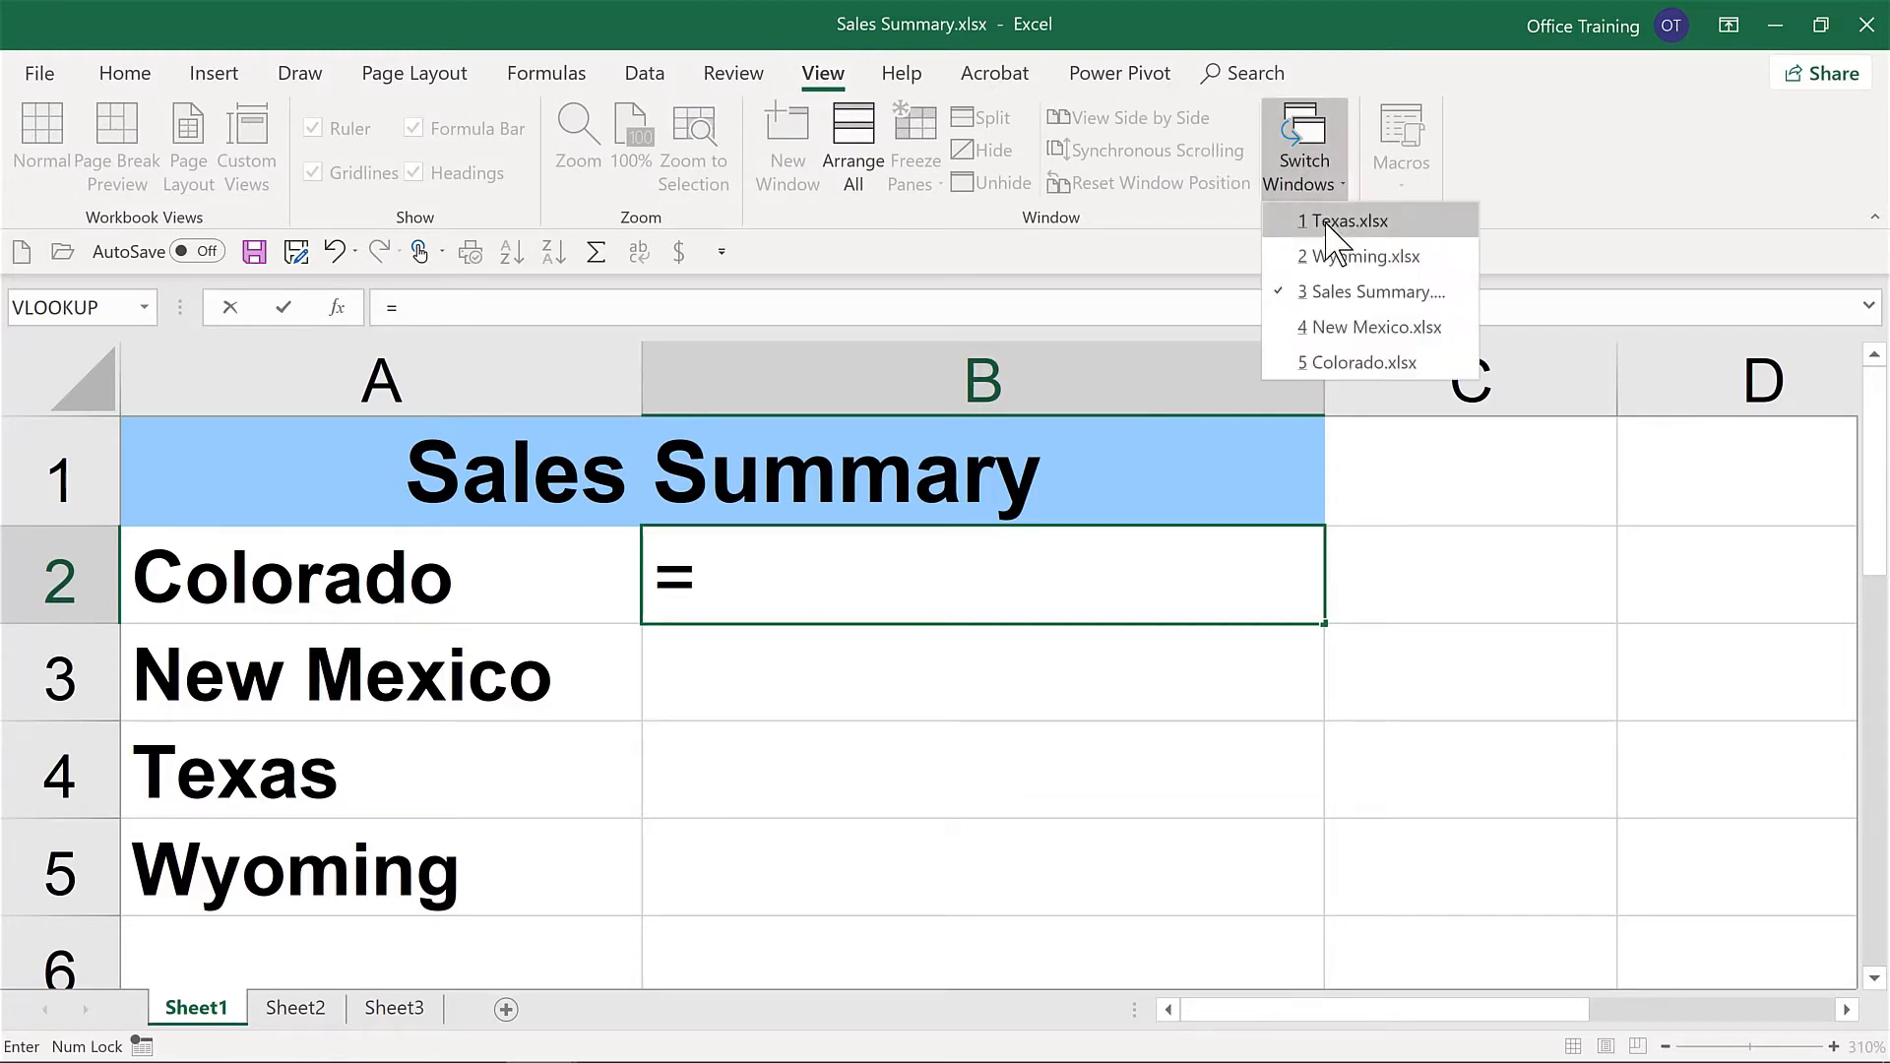
{"action": "left_click", "coordinate": [1362, 364]}
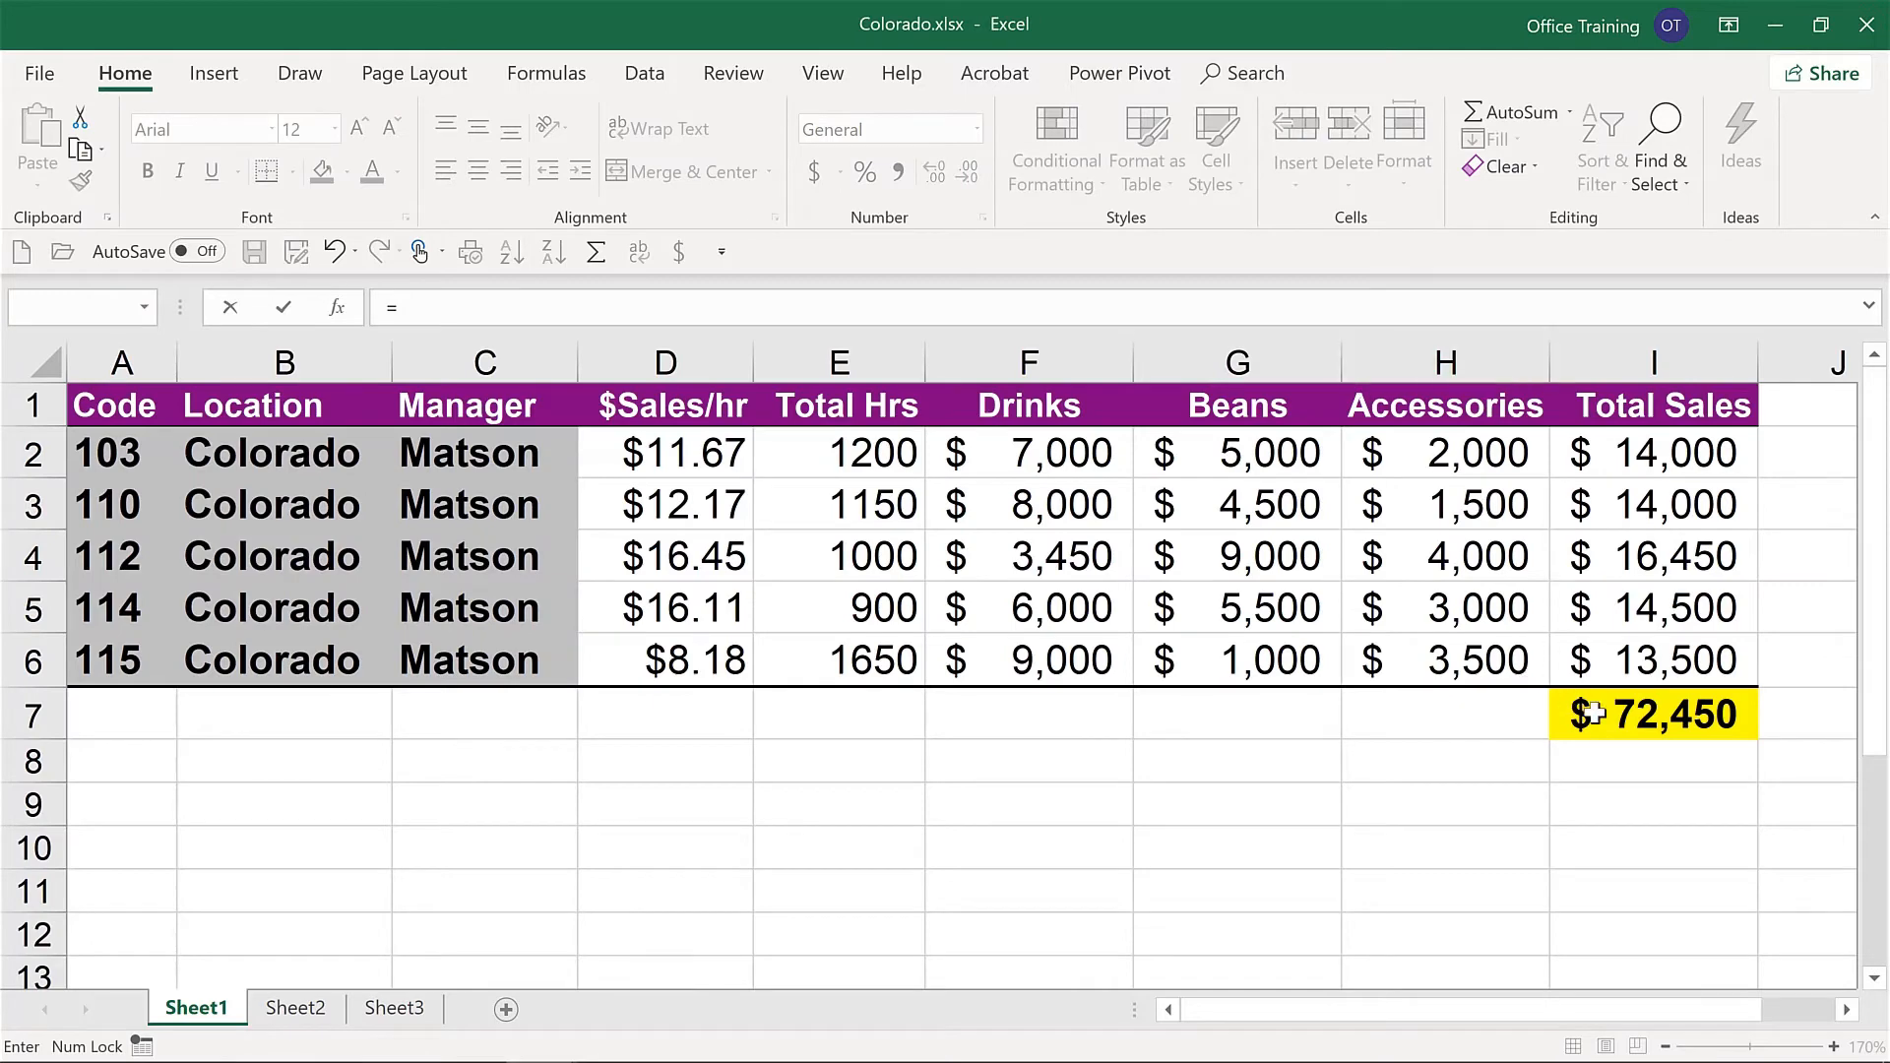
{"action": "left_click", "coordinate": [1631, 717]}
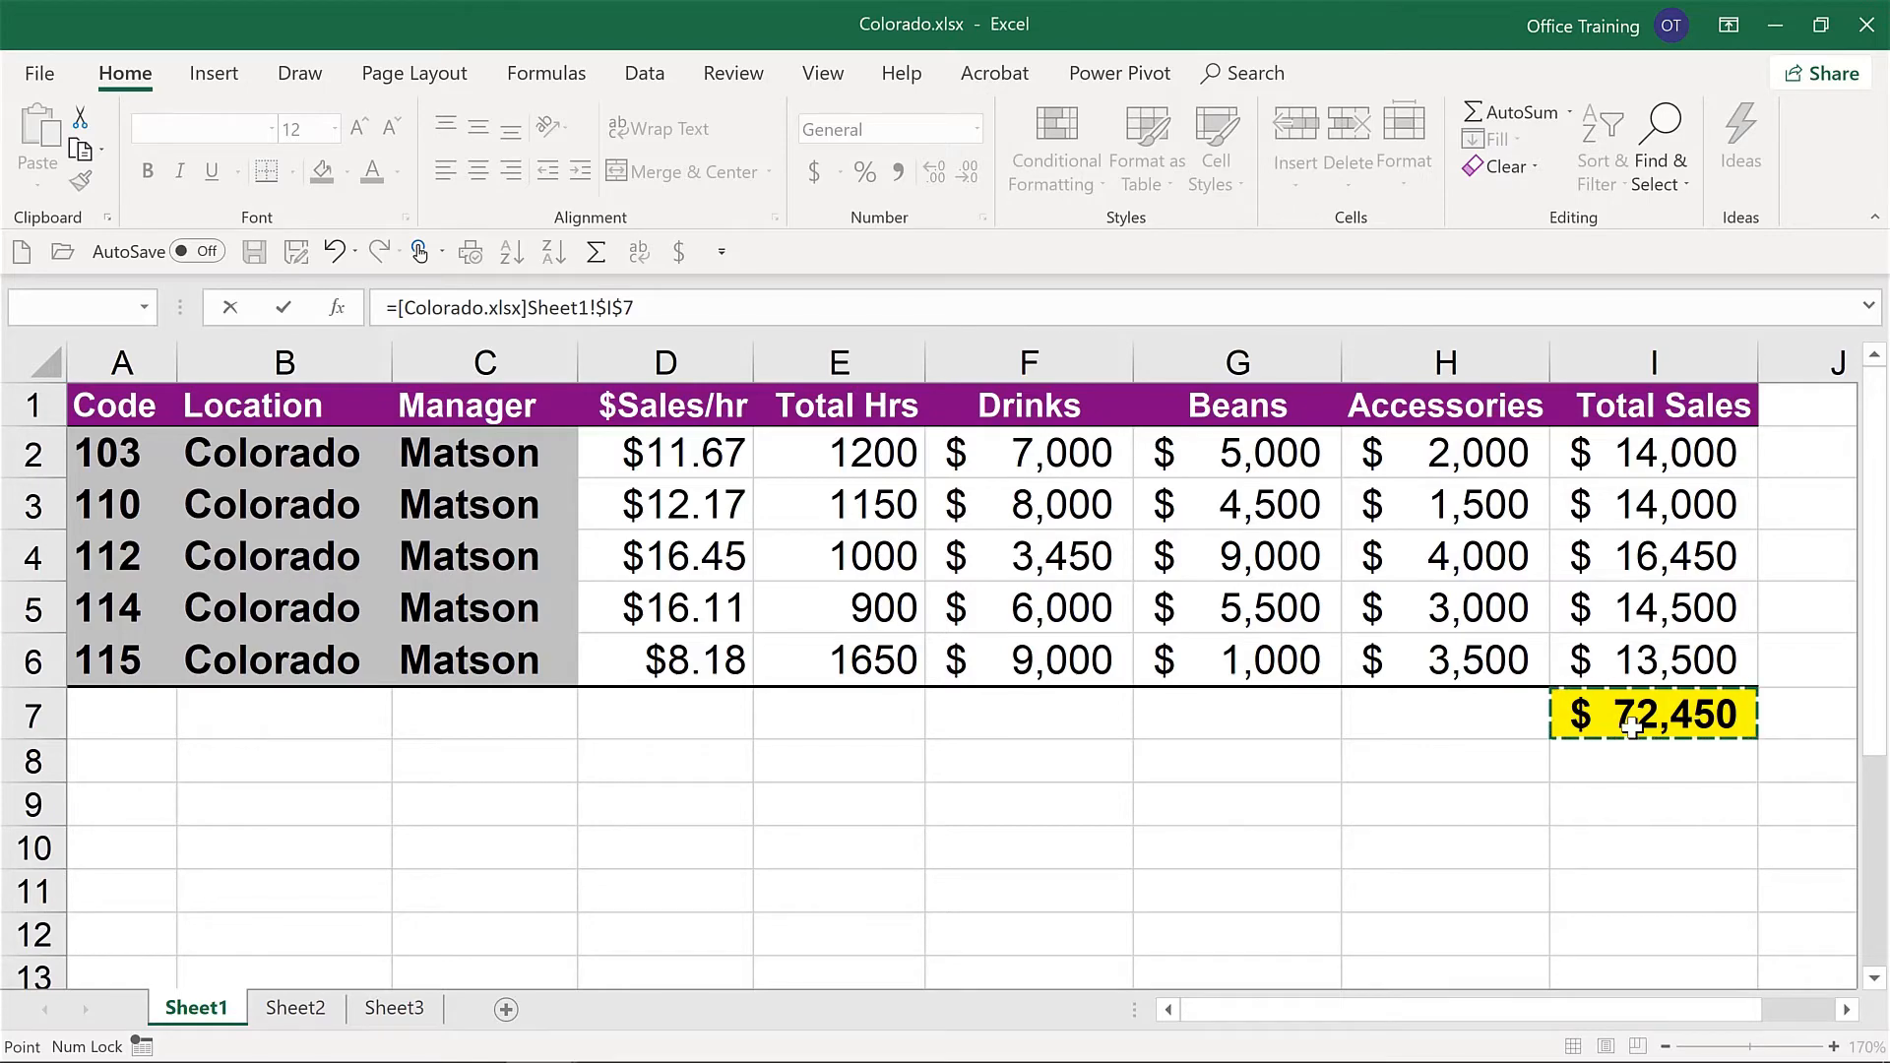
{"action": "key", "text": "Return"}
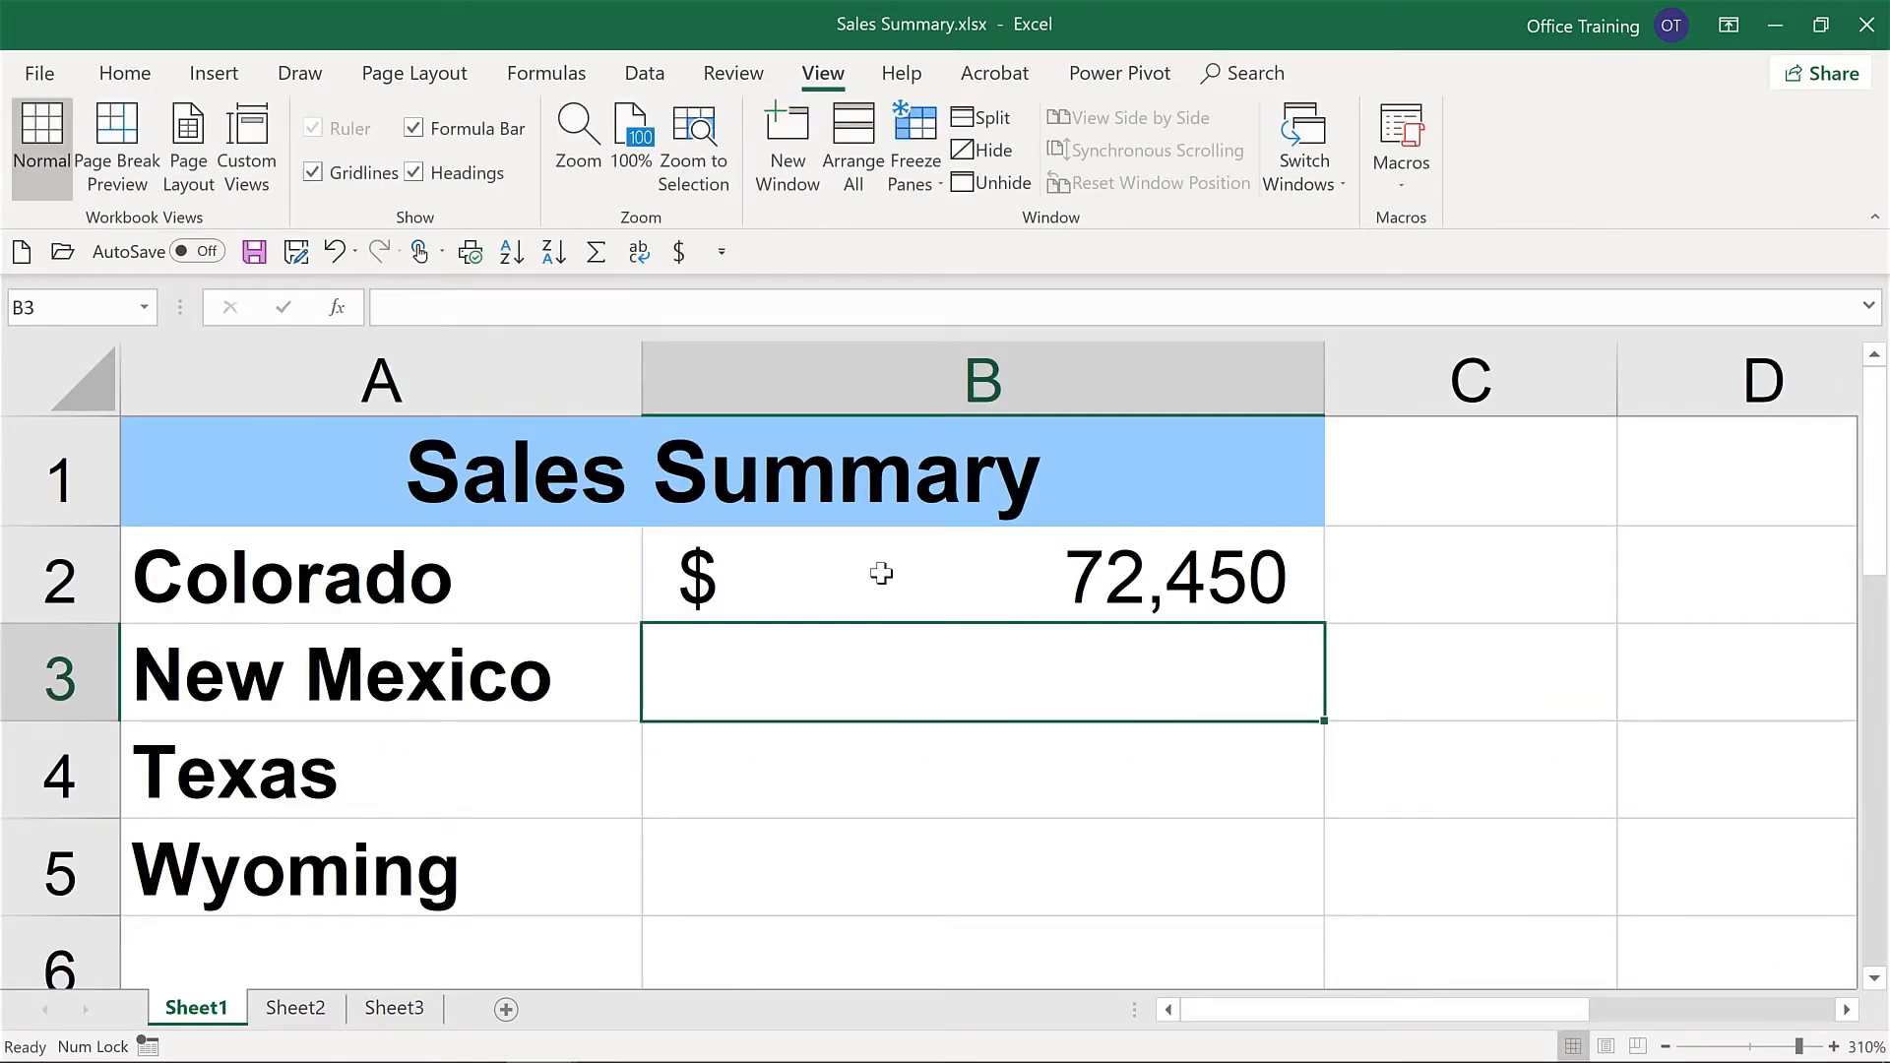
{"action": "left_click", "coordinate": [881, 572]}
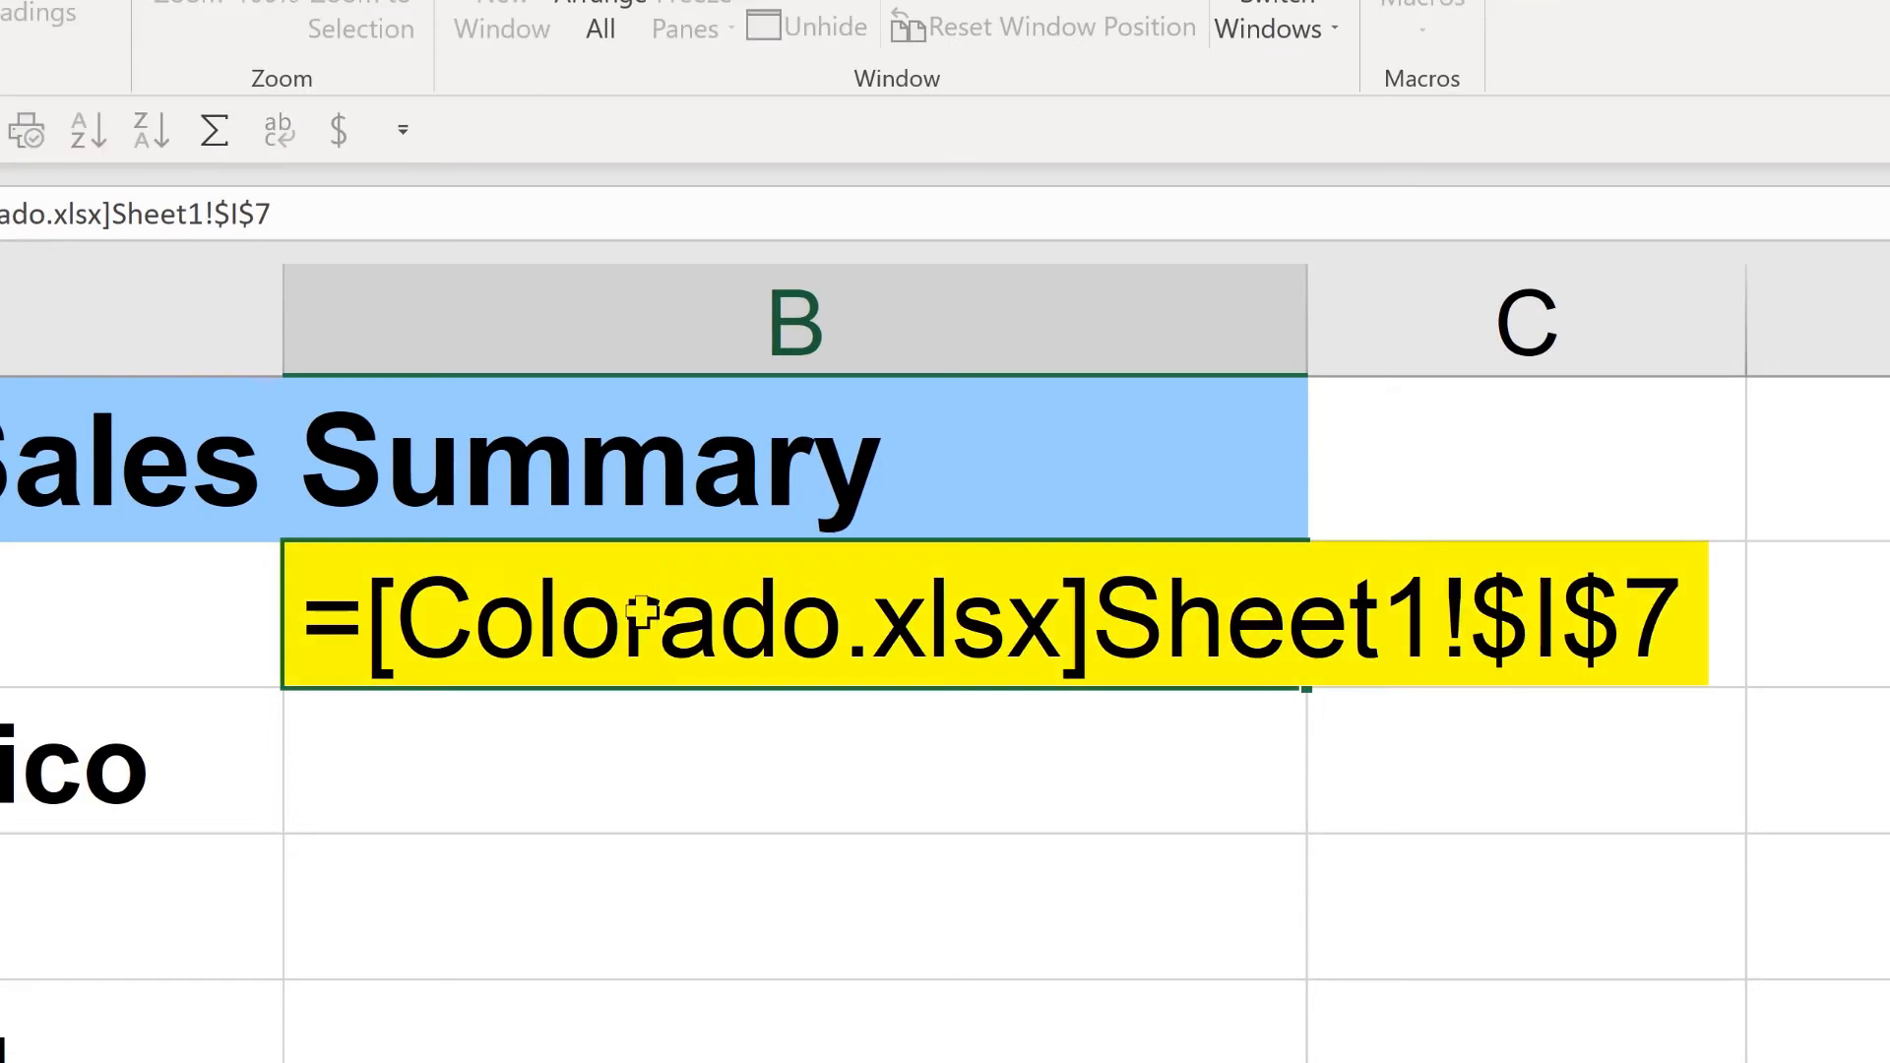
{"action": "double_click", "coordinate": [644, 615]}
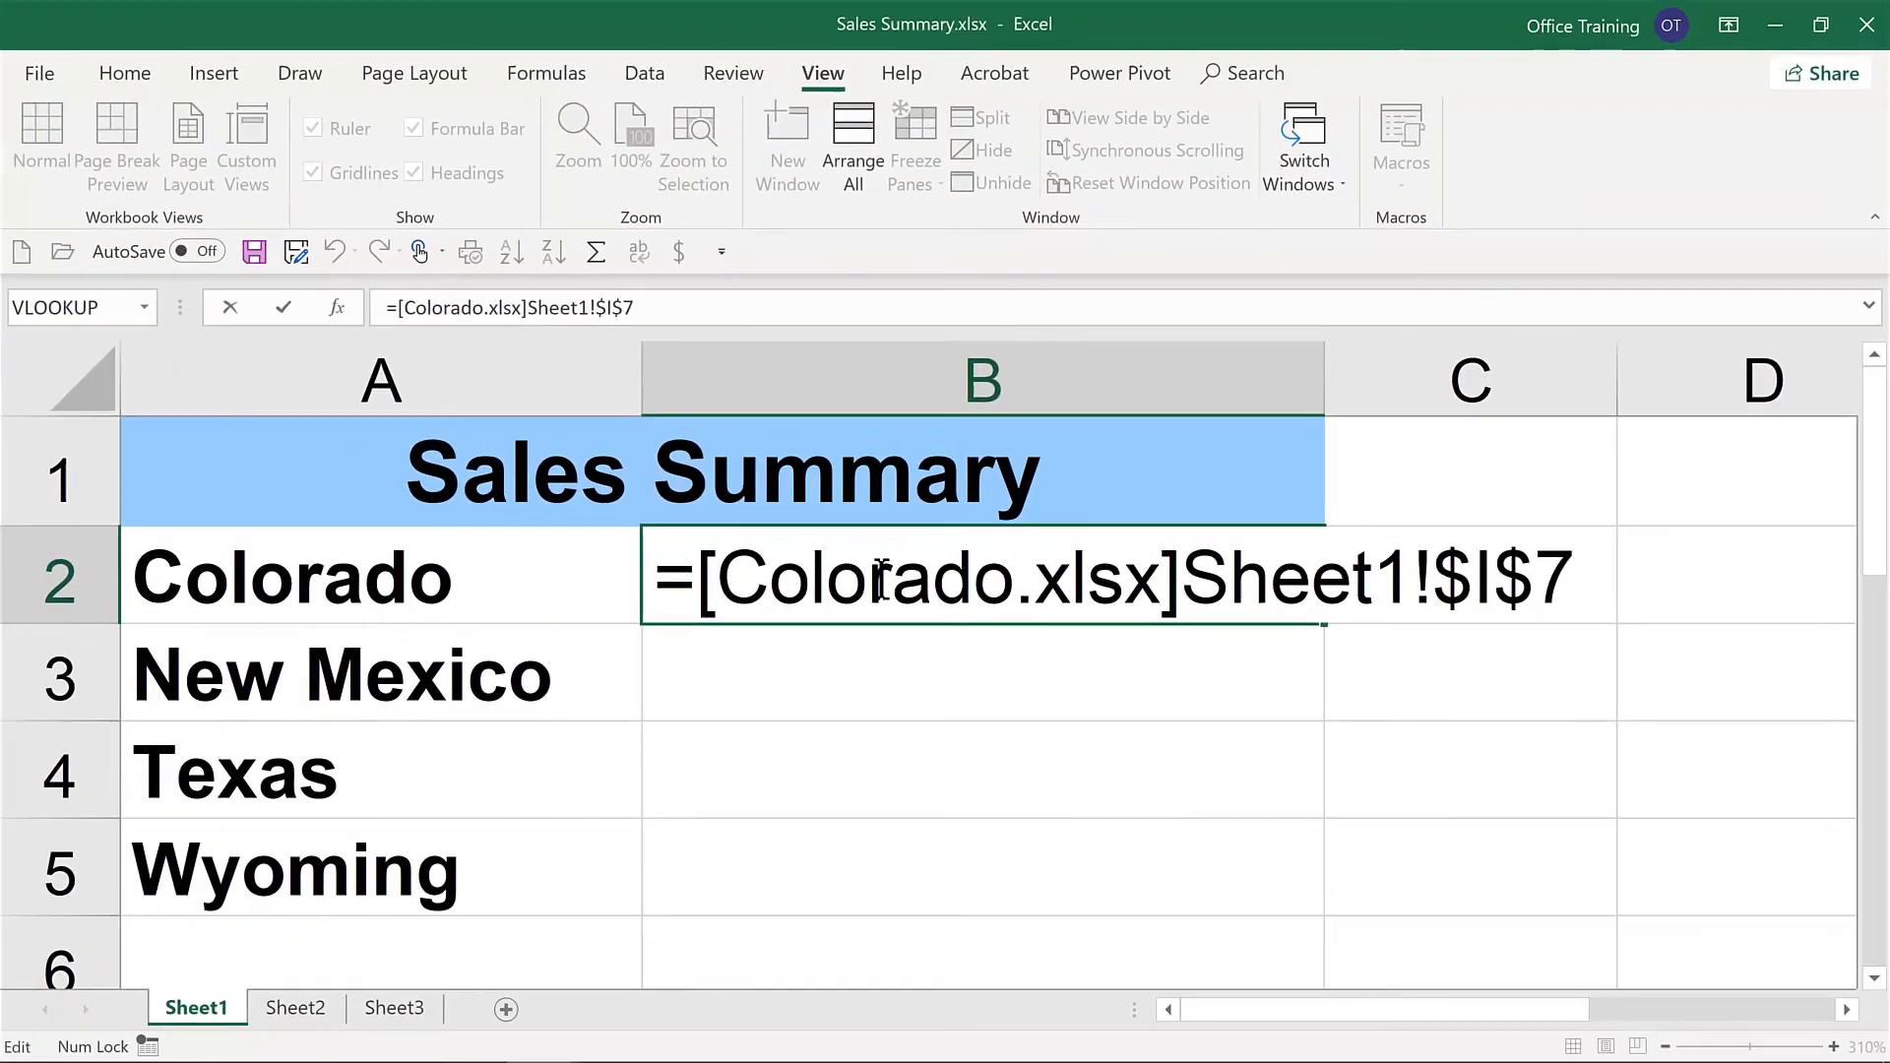
{"action": "key", "text": "Return"}
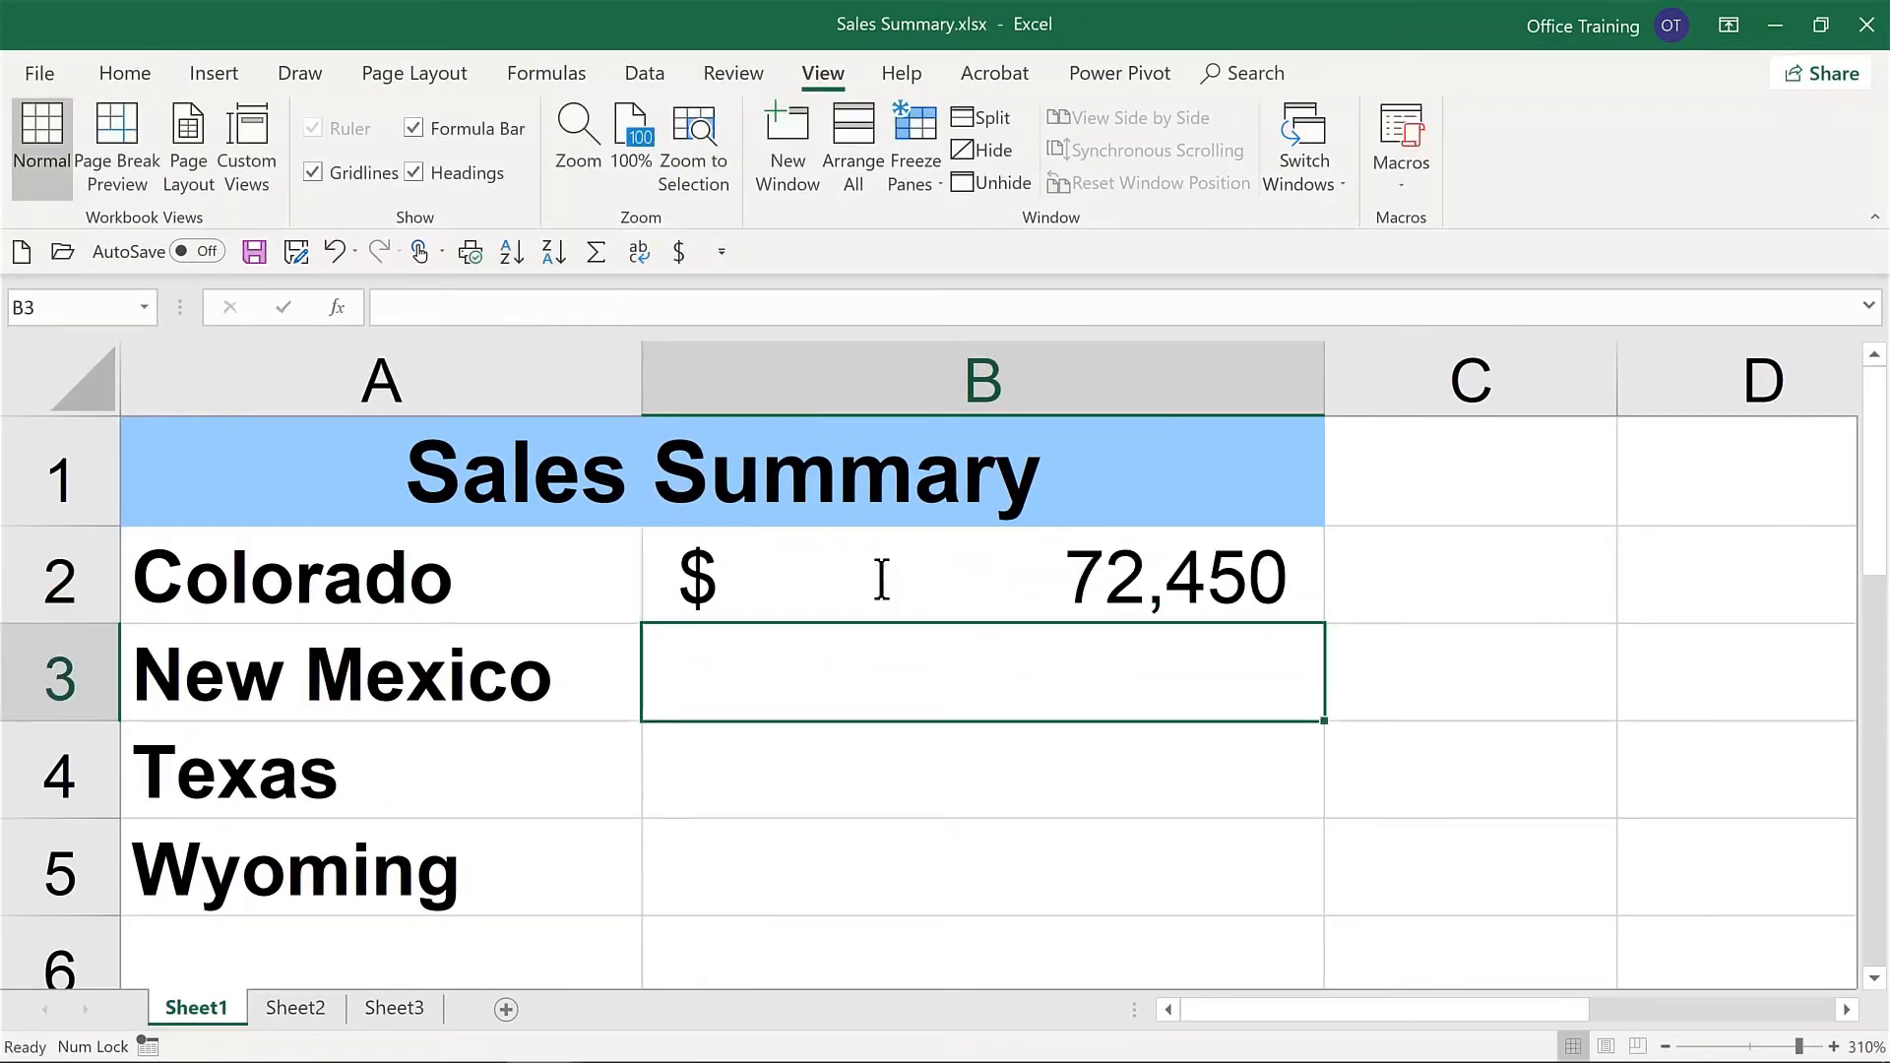
Link the New Mexico cell B3 in Sales Summary.xlsx to the total in Sheet1 cell I7 of New Mexico.xlsx, and review the resulting formula
{"action": "type", "text": "="}
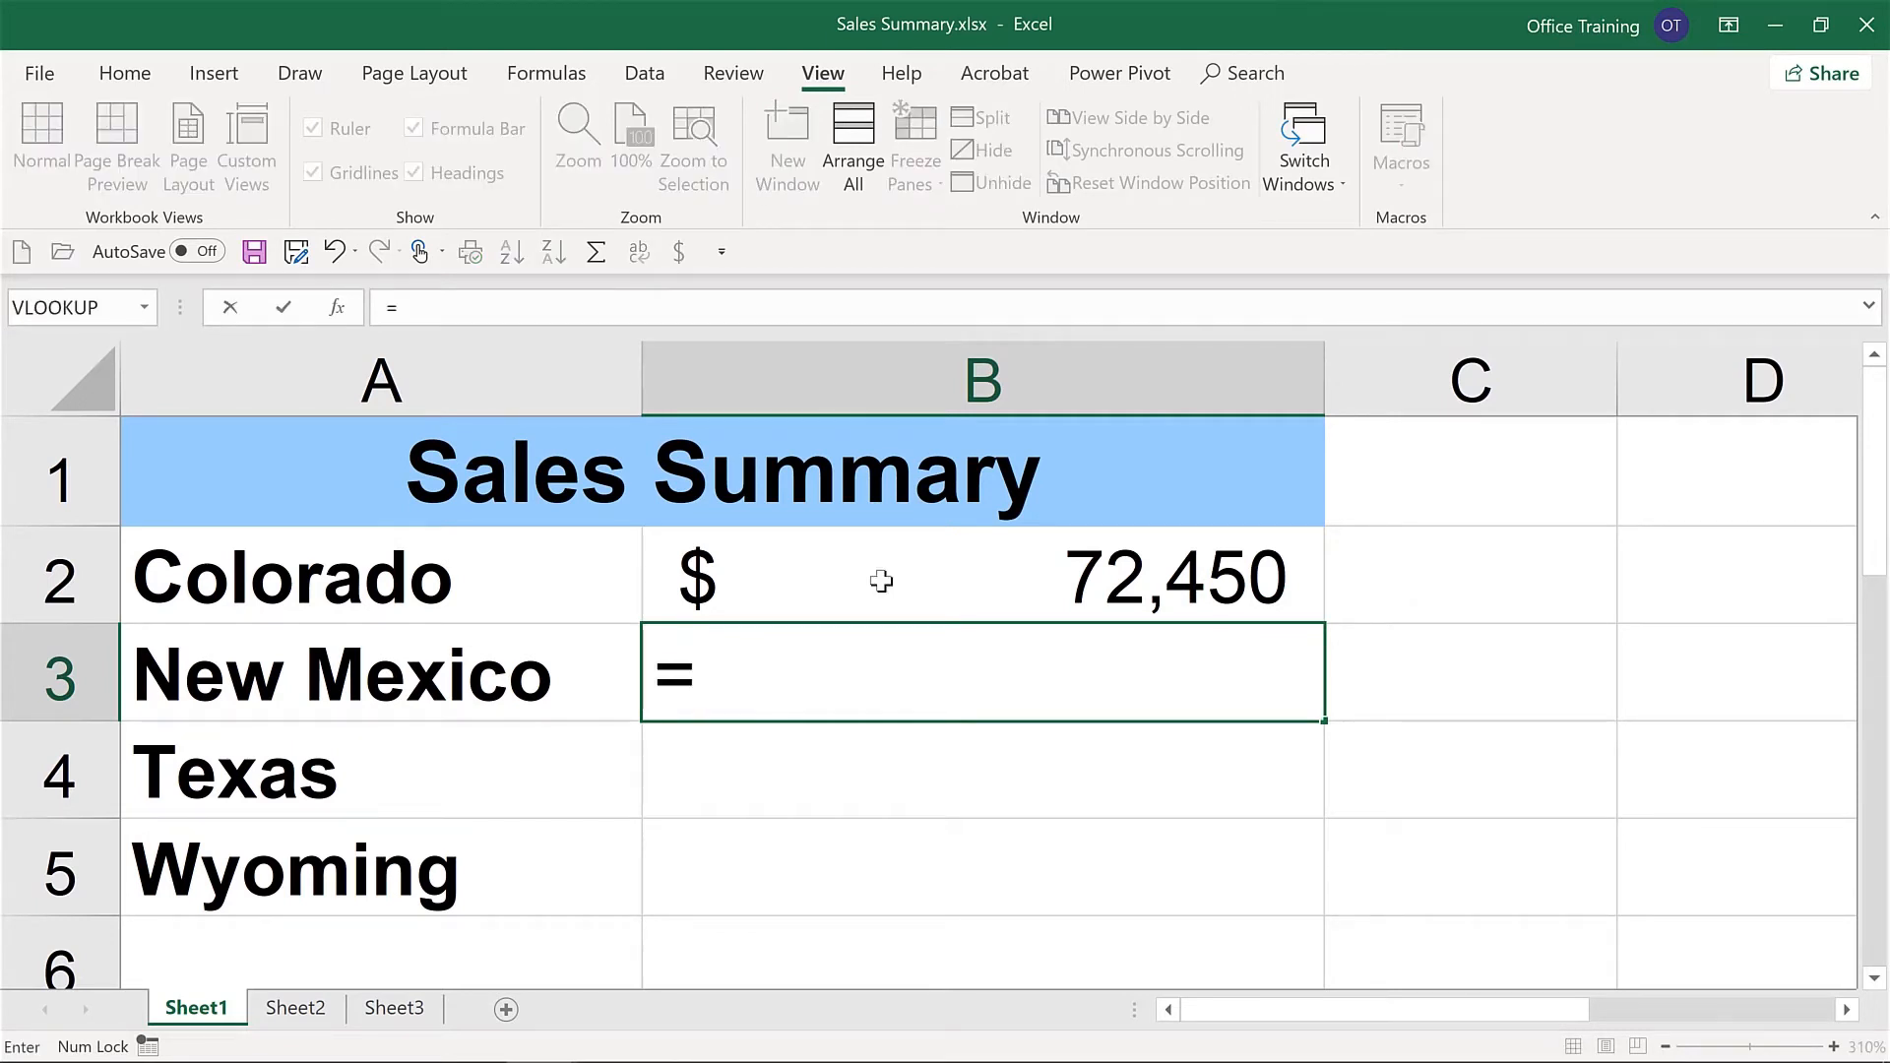
{"action": "left_click", "coordinate": [1319, 185]}
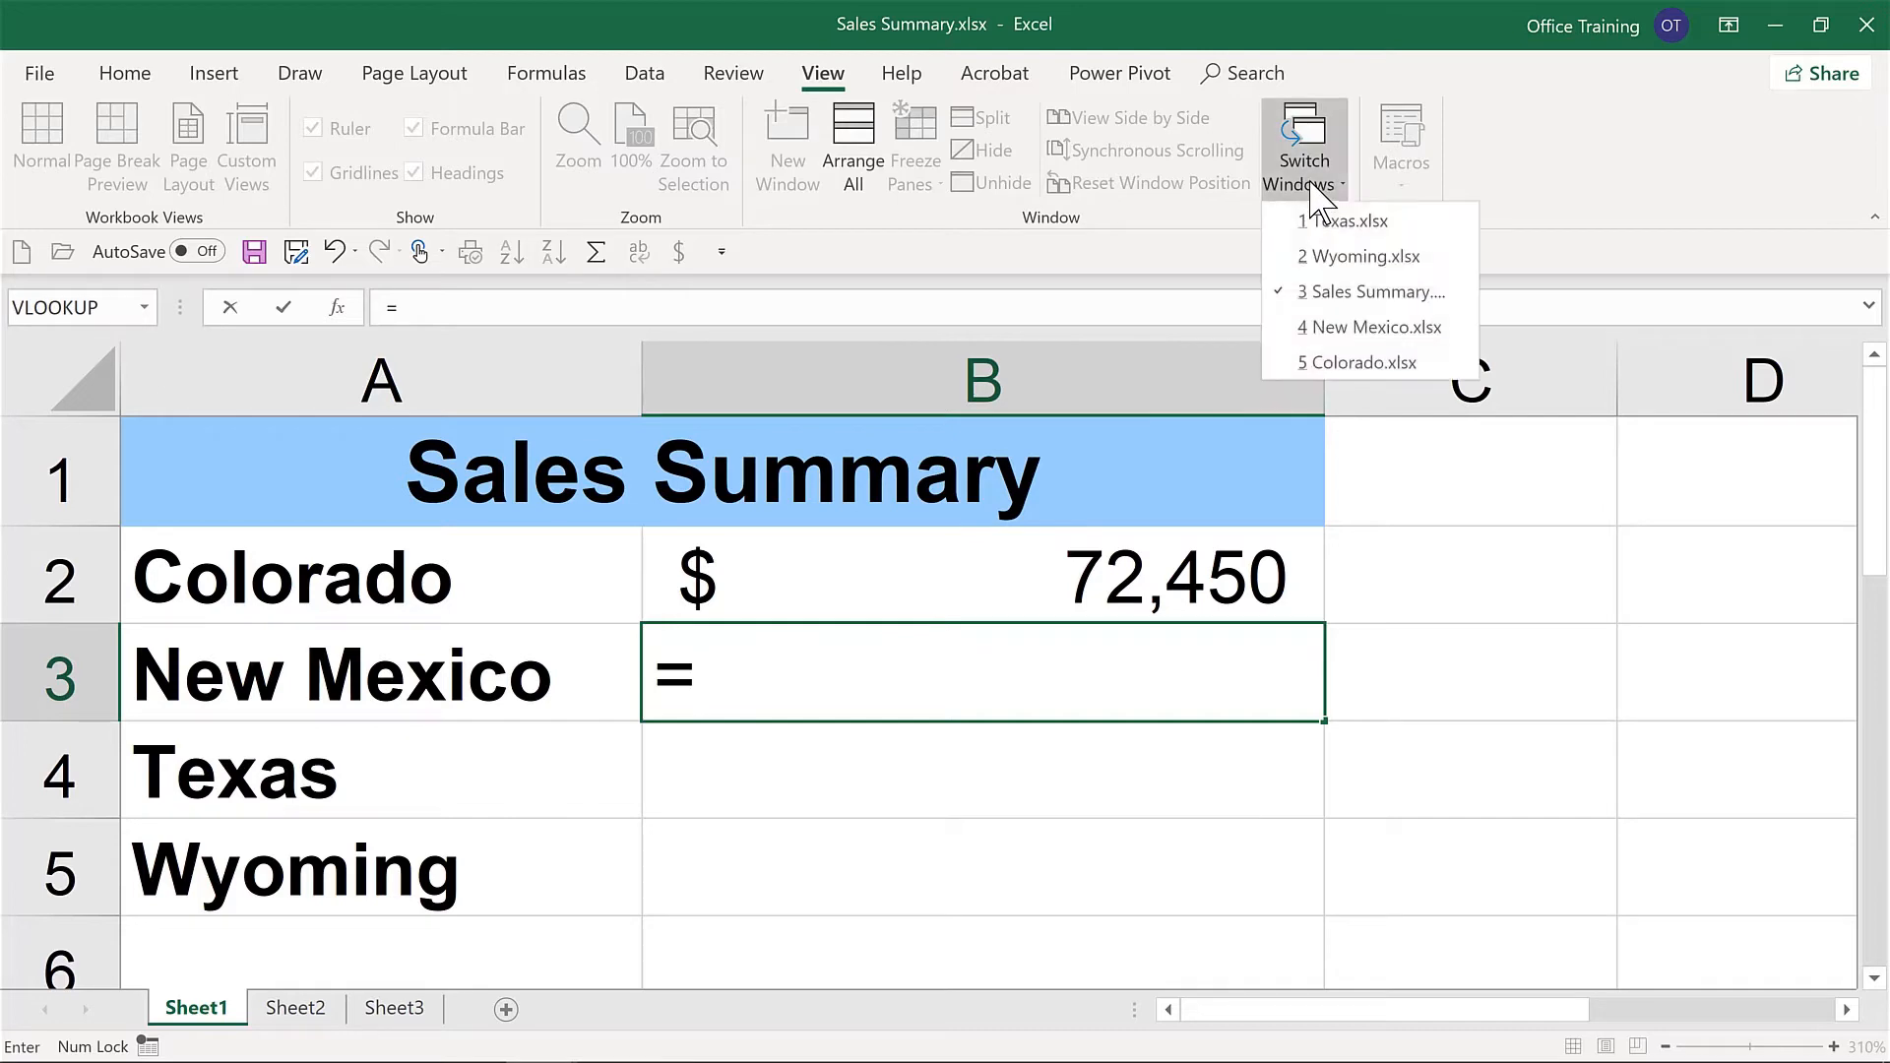
{"action": "left_click", "coordinate": [1354, 327]}
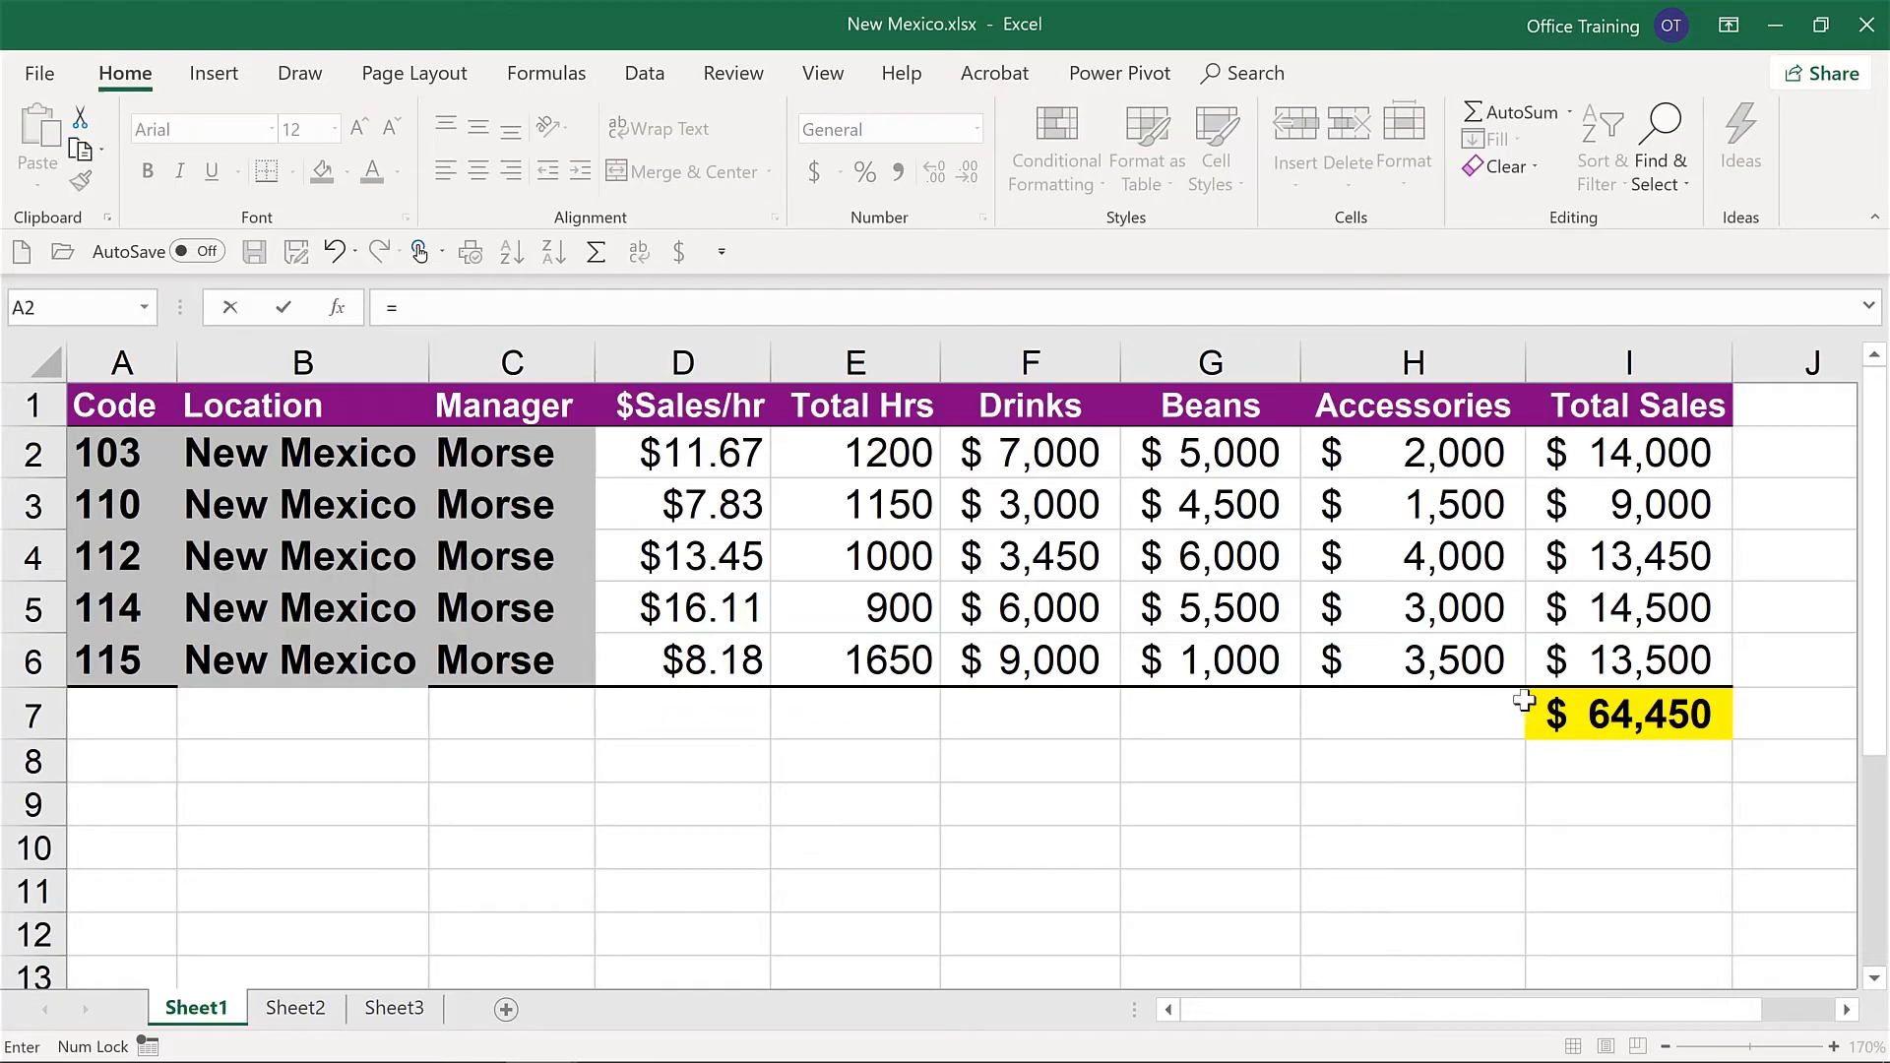
{"action": "left_click", "coordinate": [1639, 721]}
{"action": "left_click", "coordinate": [1639, 721]}
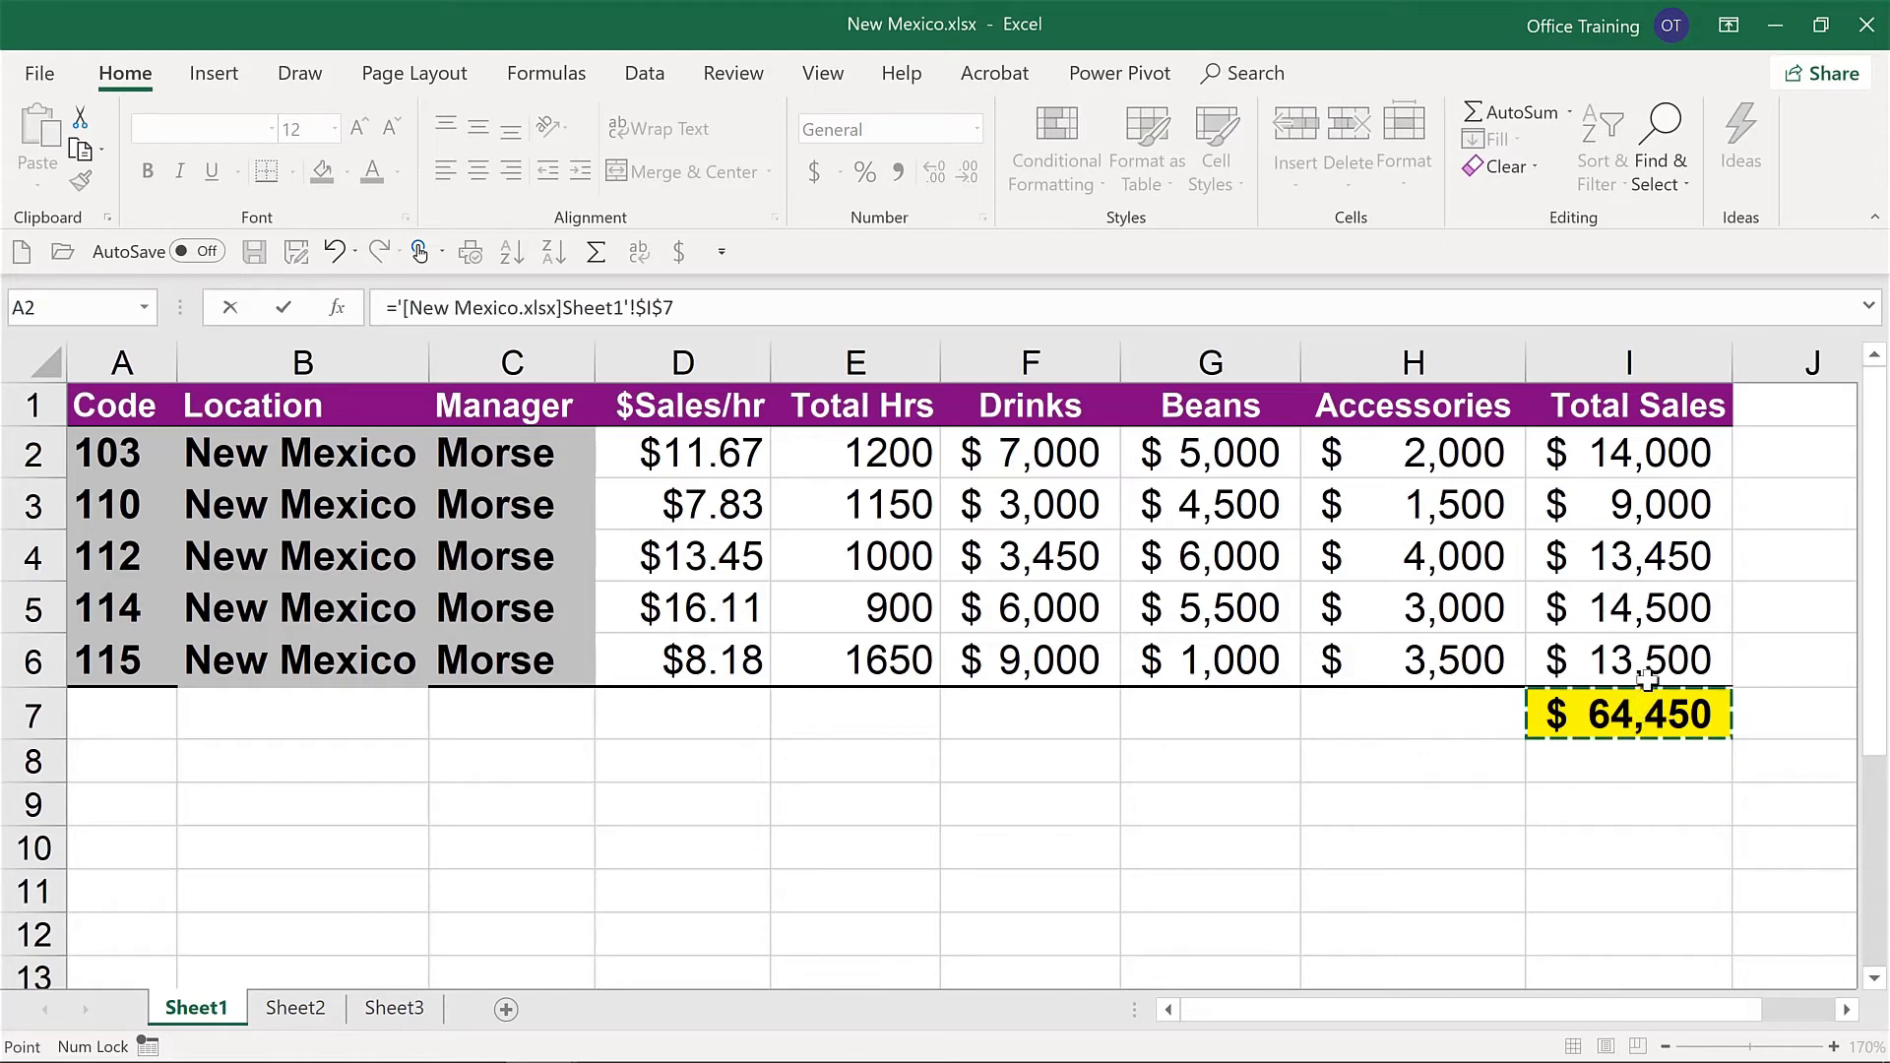
{"action": "key", "text": "ctrl+Tab"}
{"action": "key", "text": "Return"}
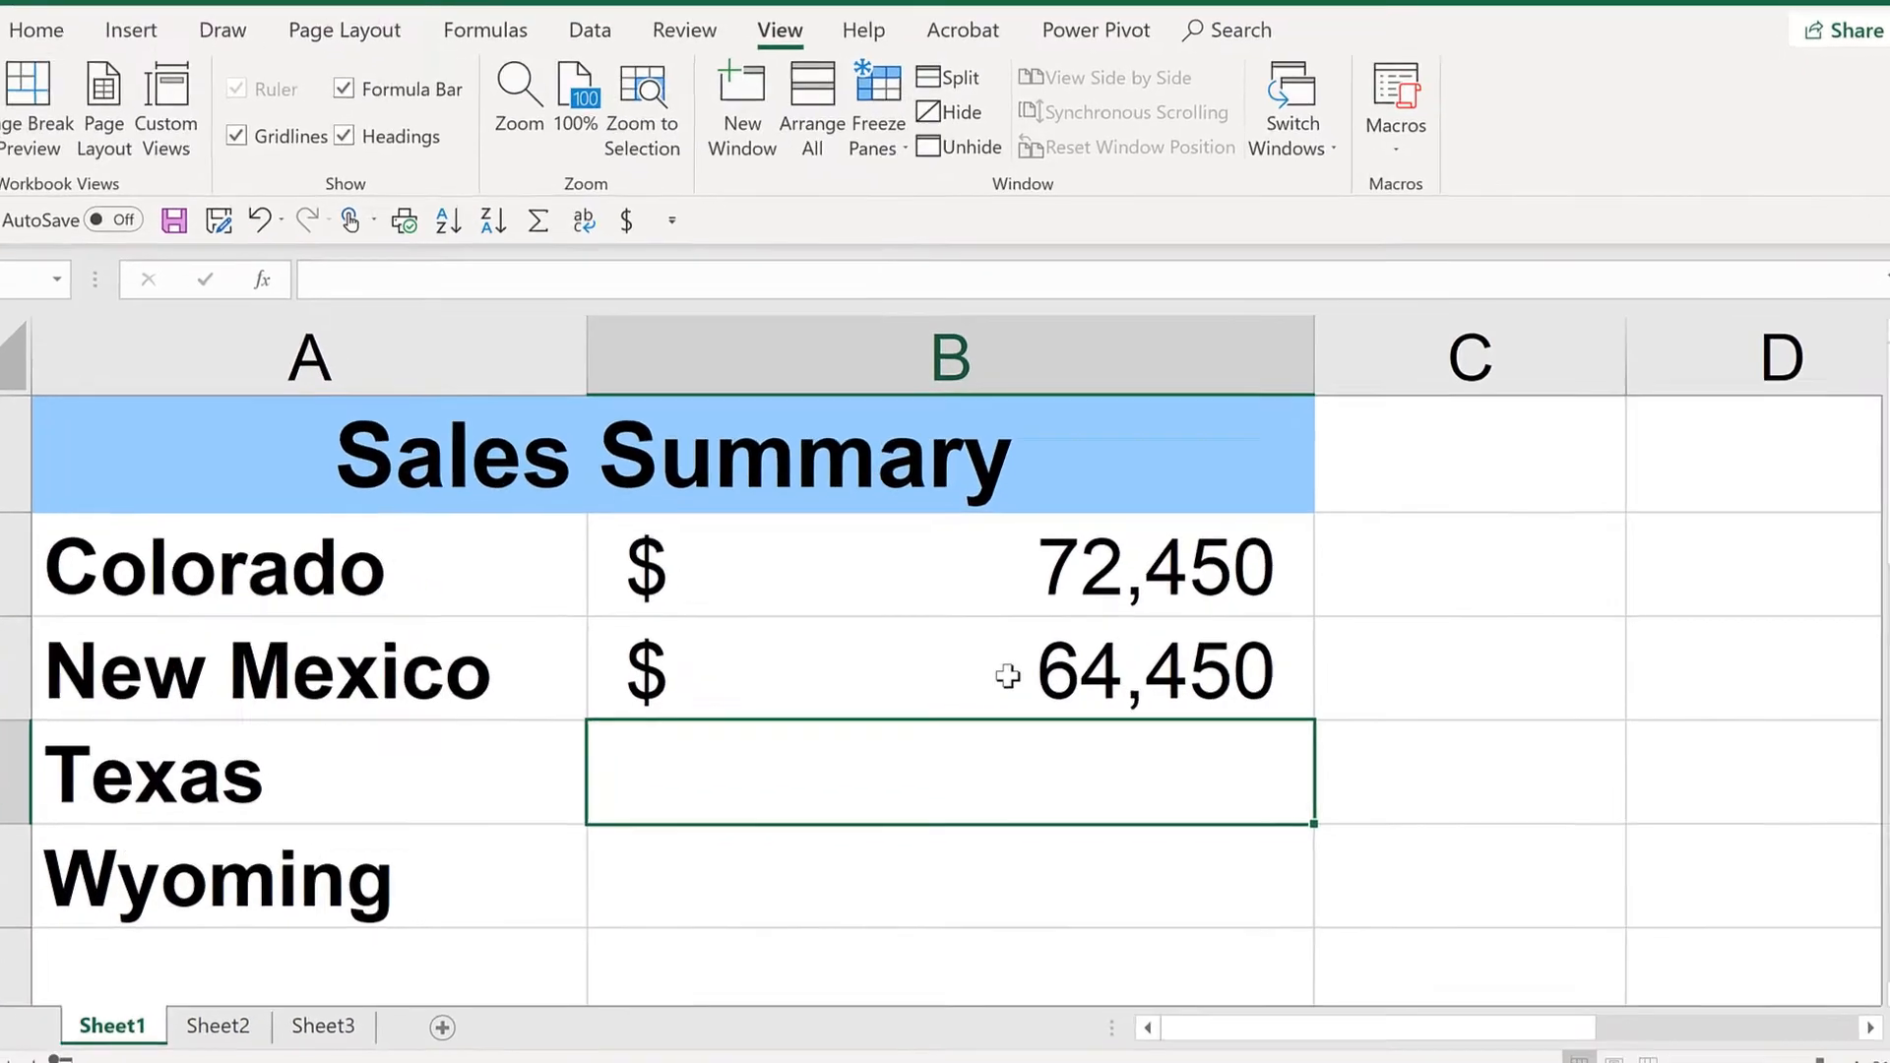
{"action": "left_click", "coordinate": [1036, 679]}
{"action": "double_click", "coordinate": [1037, 679]}
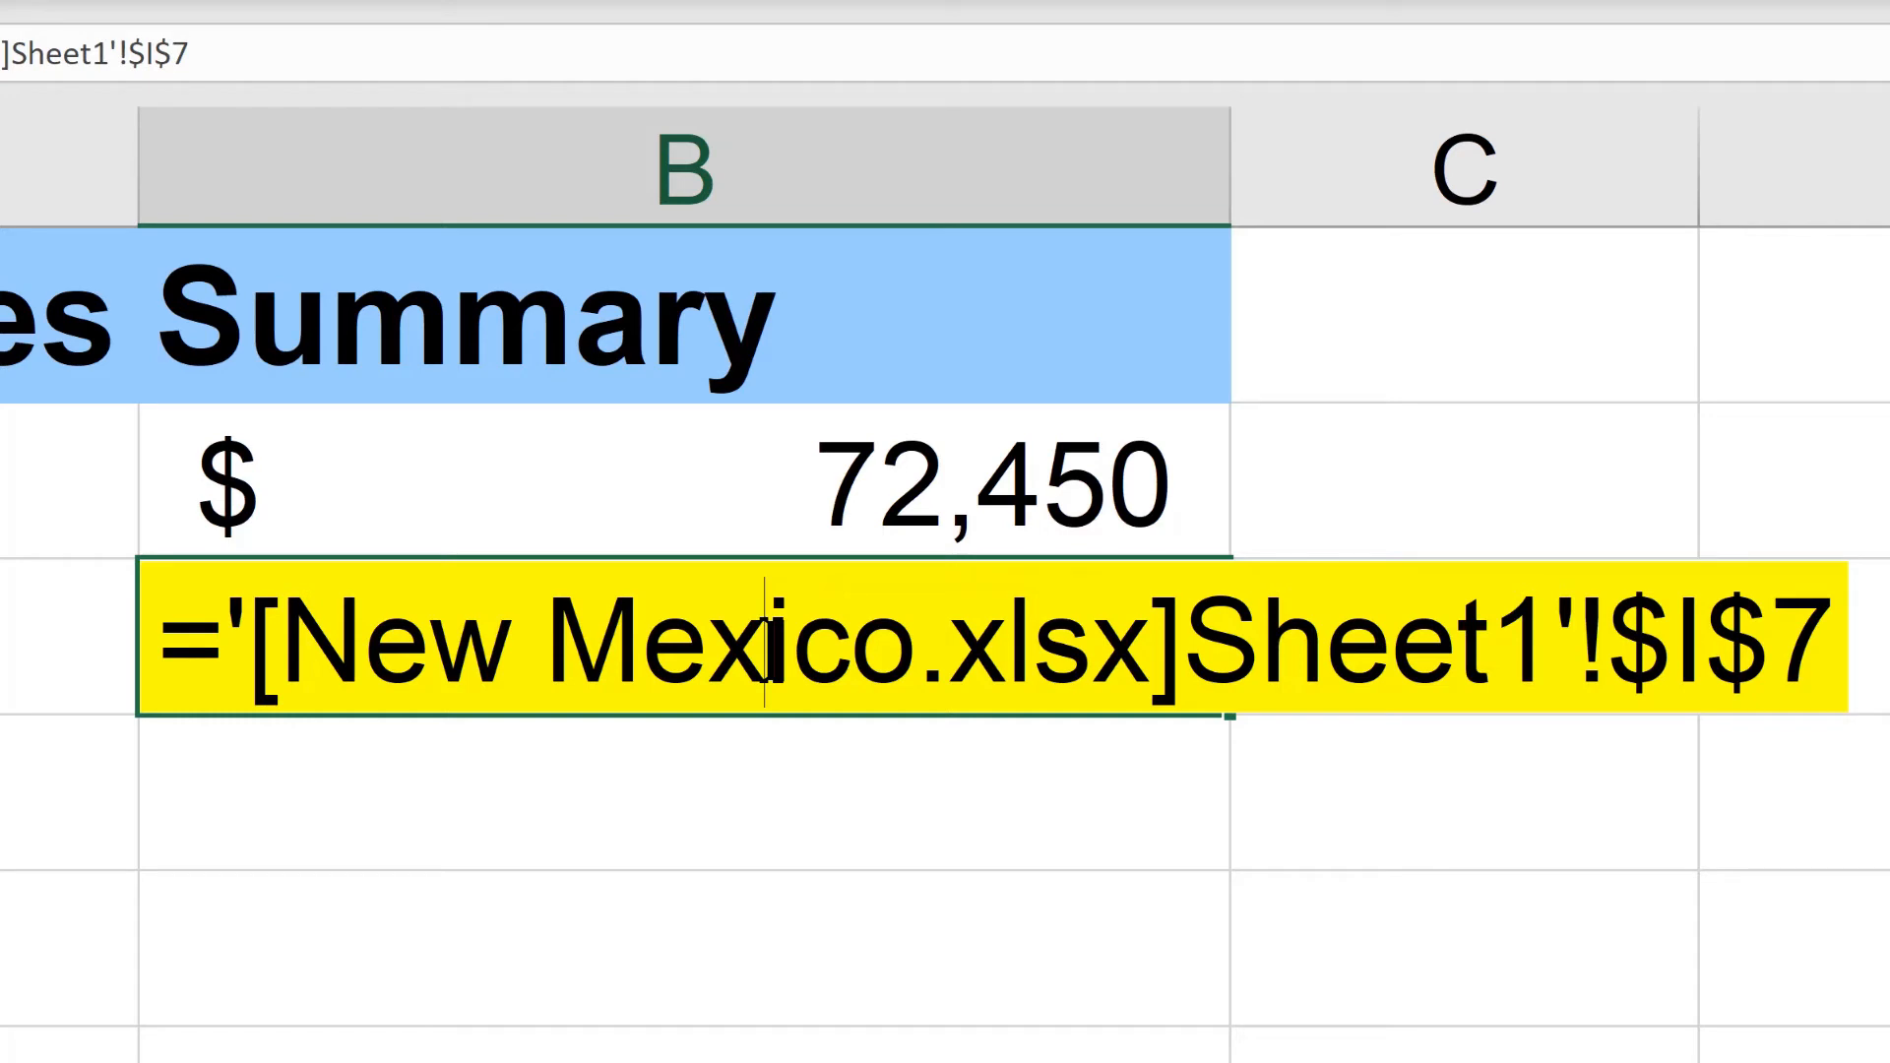
{"action": "key", "text": "Return"}
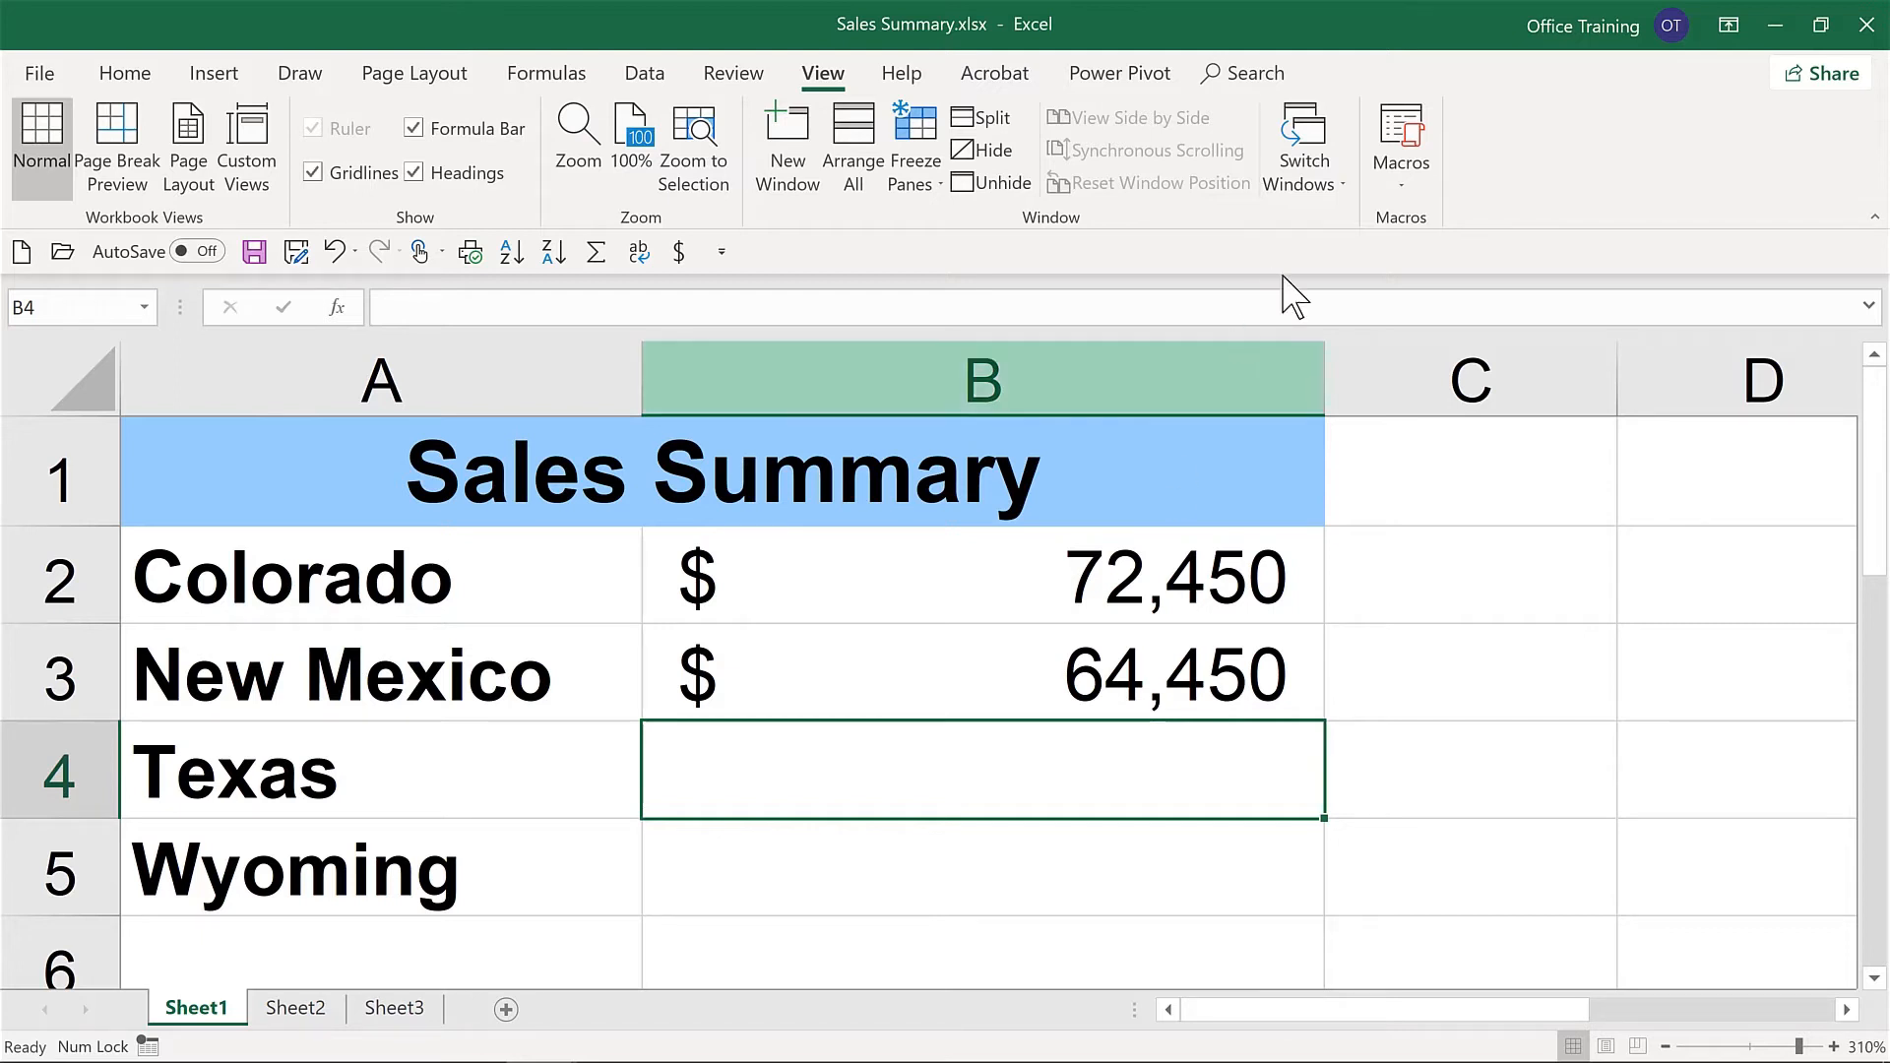
Link the Texas cell B4 in Sales Summary.xlsx to the total in Sheet1 cell I7 of Texas.xlsx by pasting it as a link
{"action": "left_click", "coordinate": [1307, 179]}
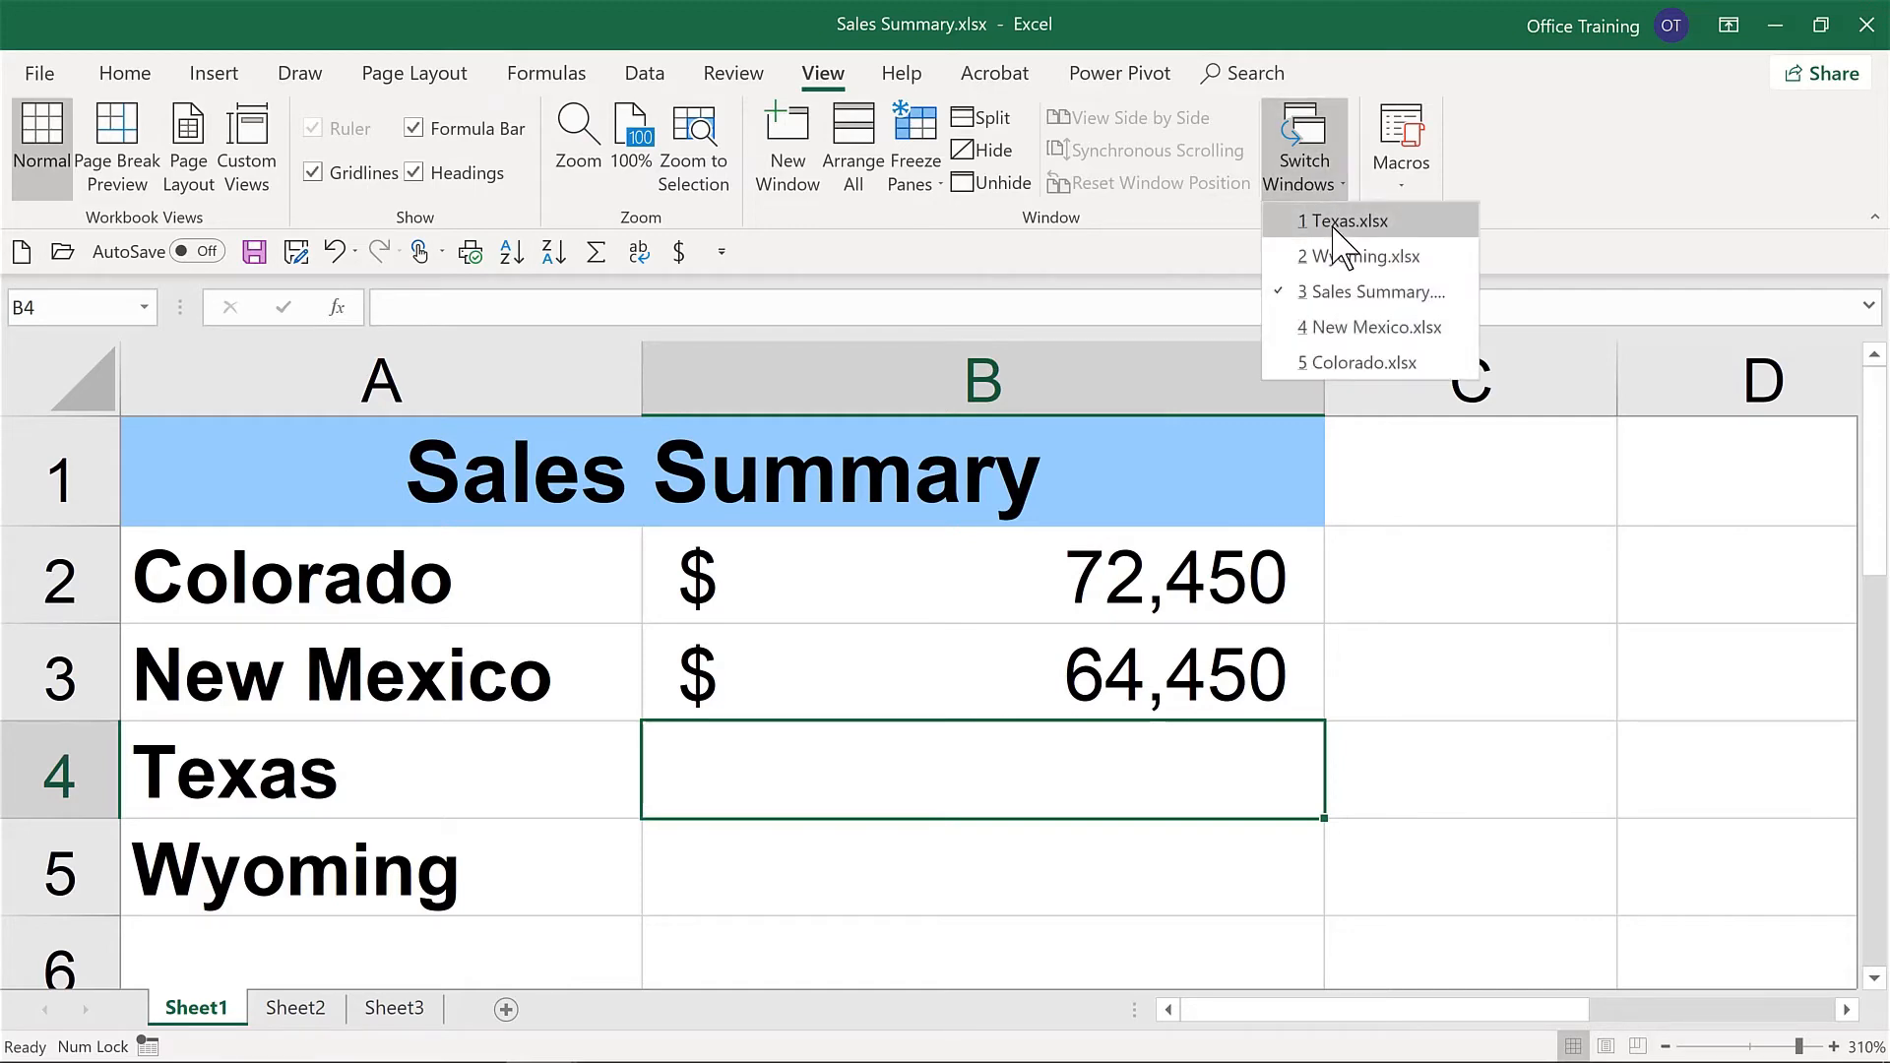
{"action": "left_click", "coordinate": [1331, 220]}
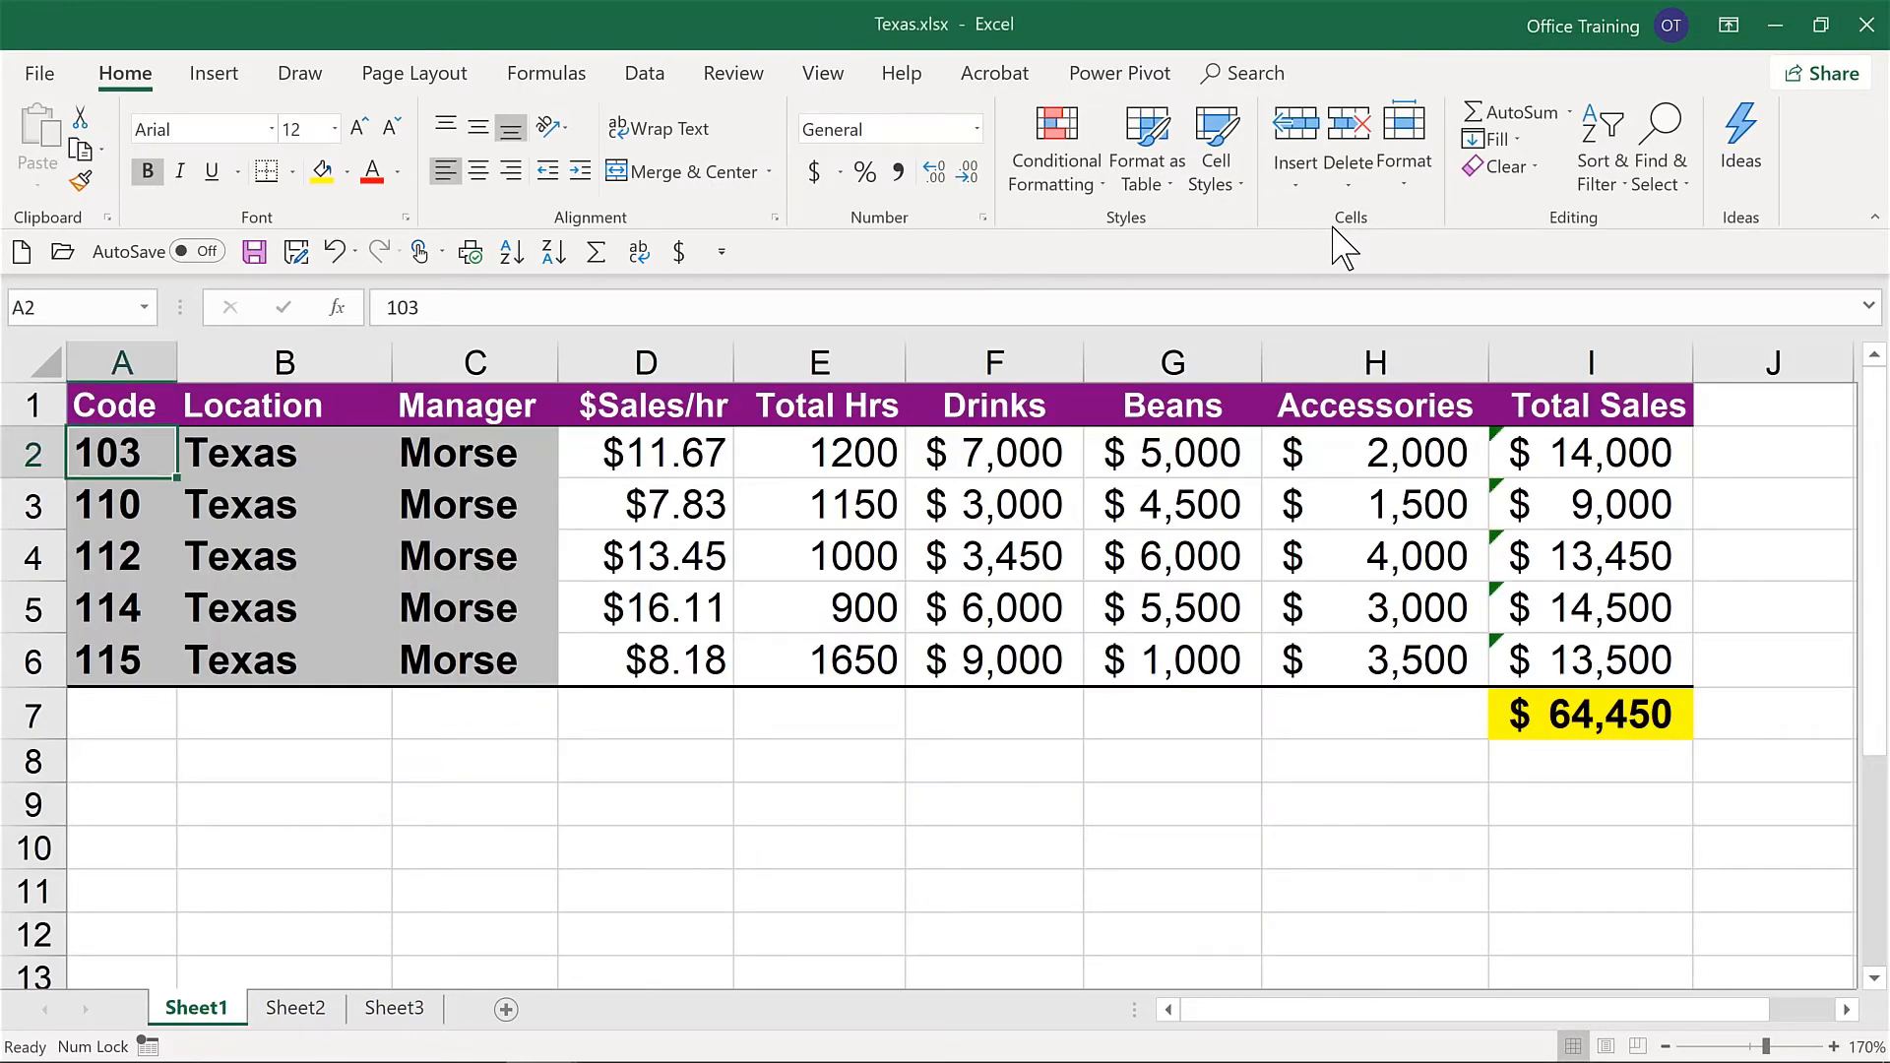
{"action": "left_click", "coordinate": [1605, 701]}
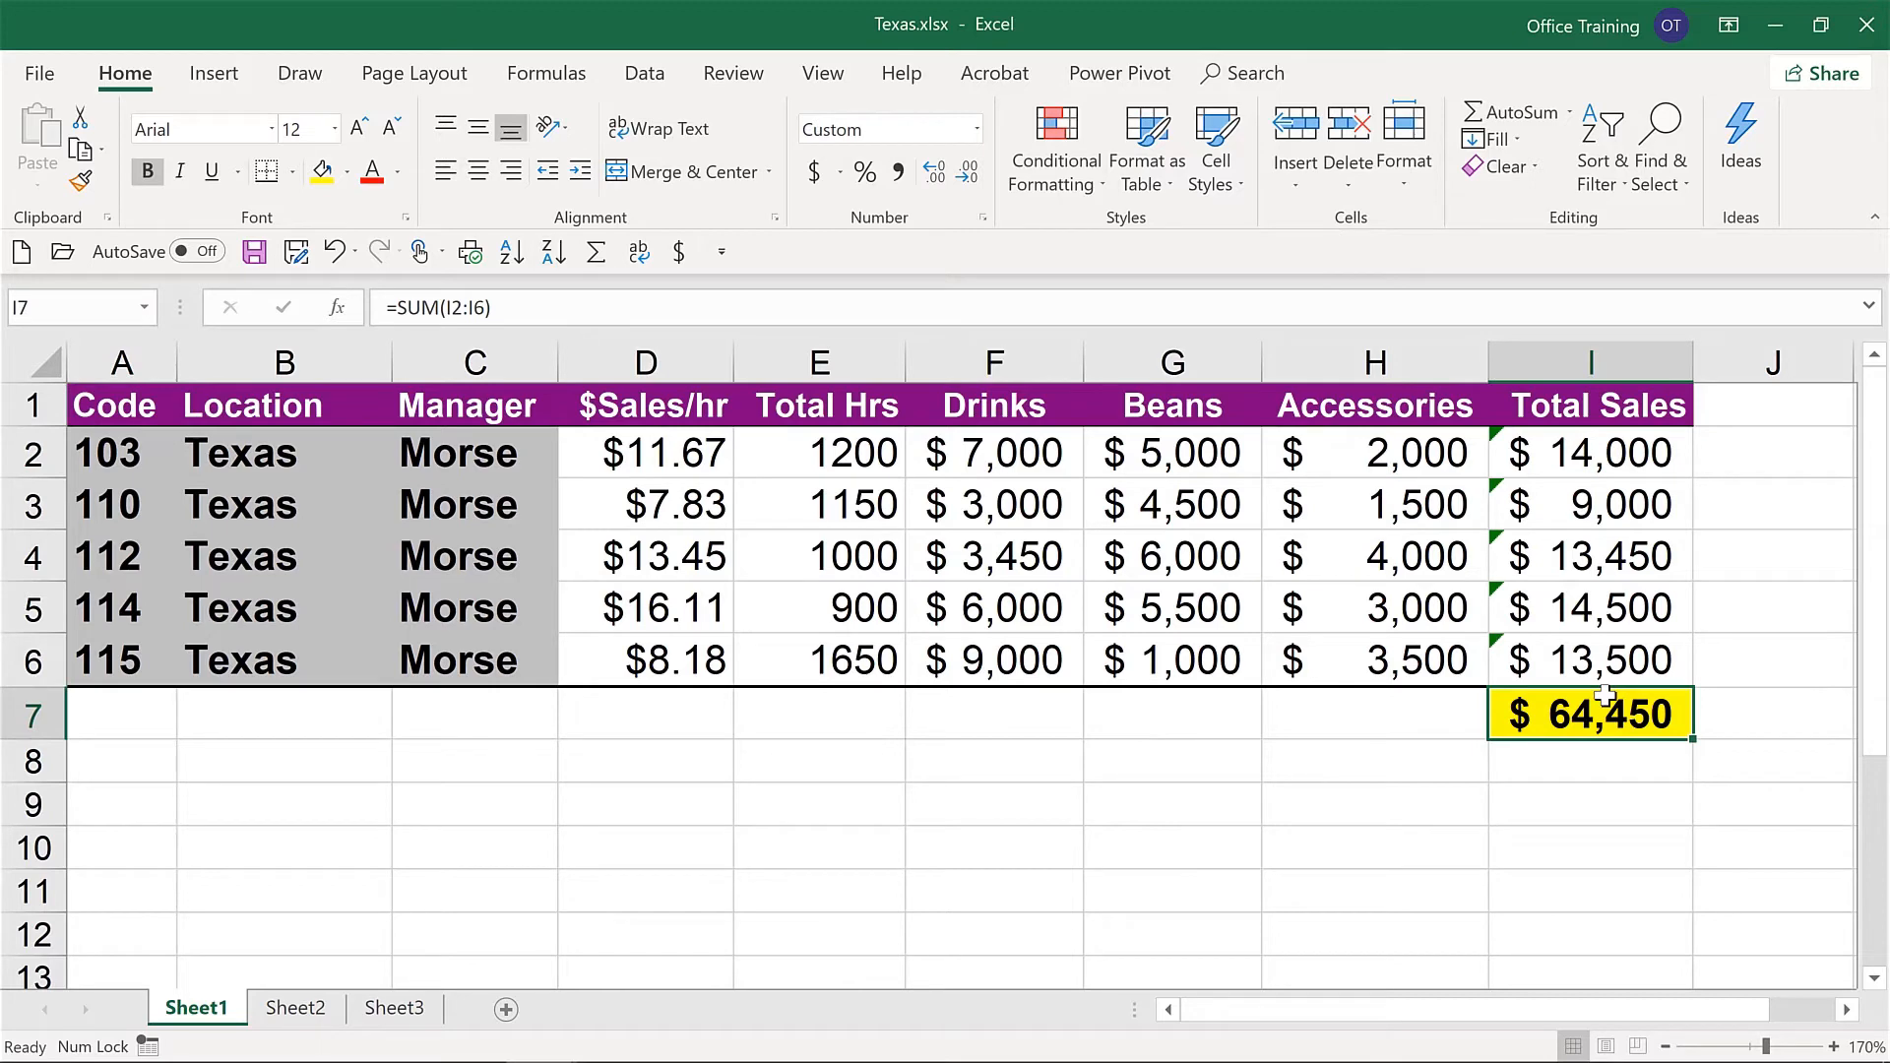
{"action": "key", "text": "ctrl+c"}
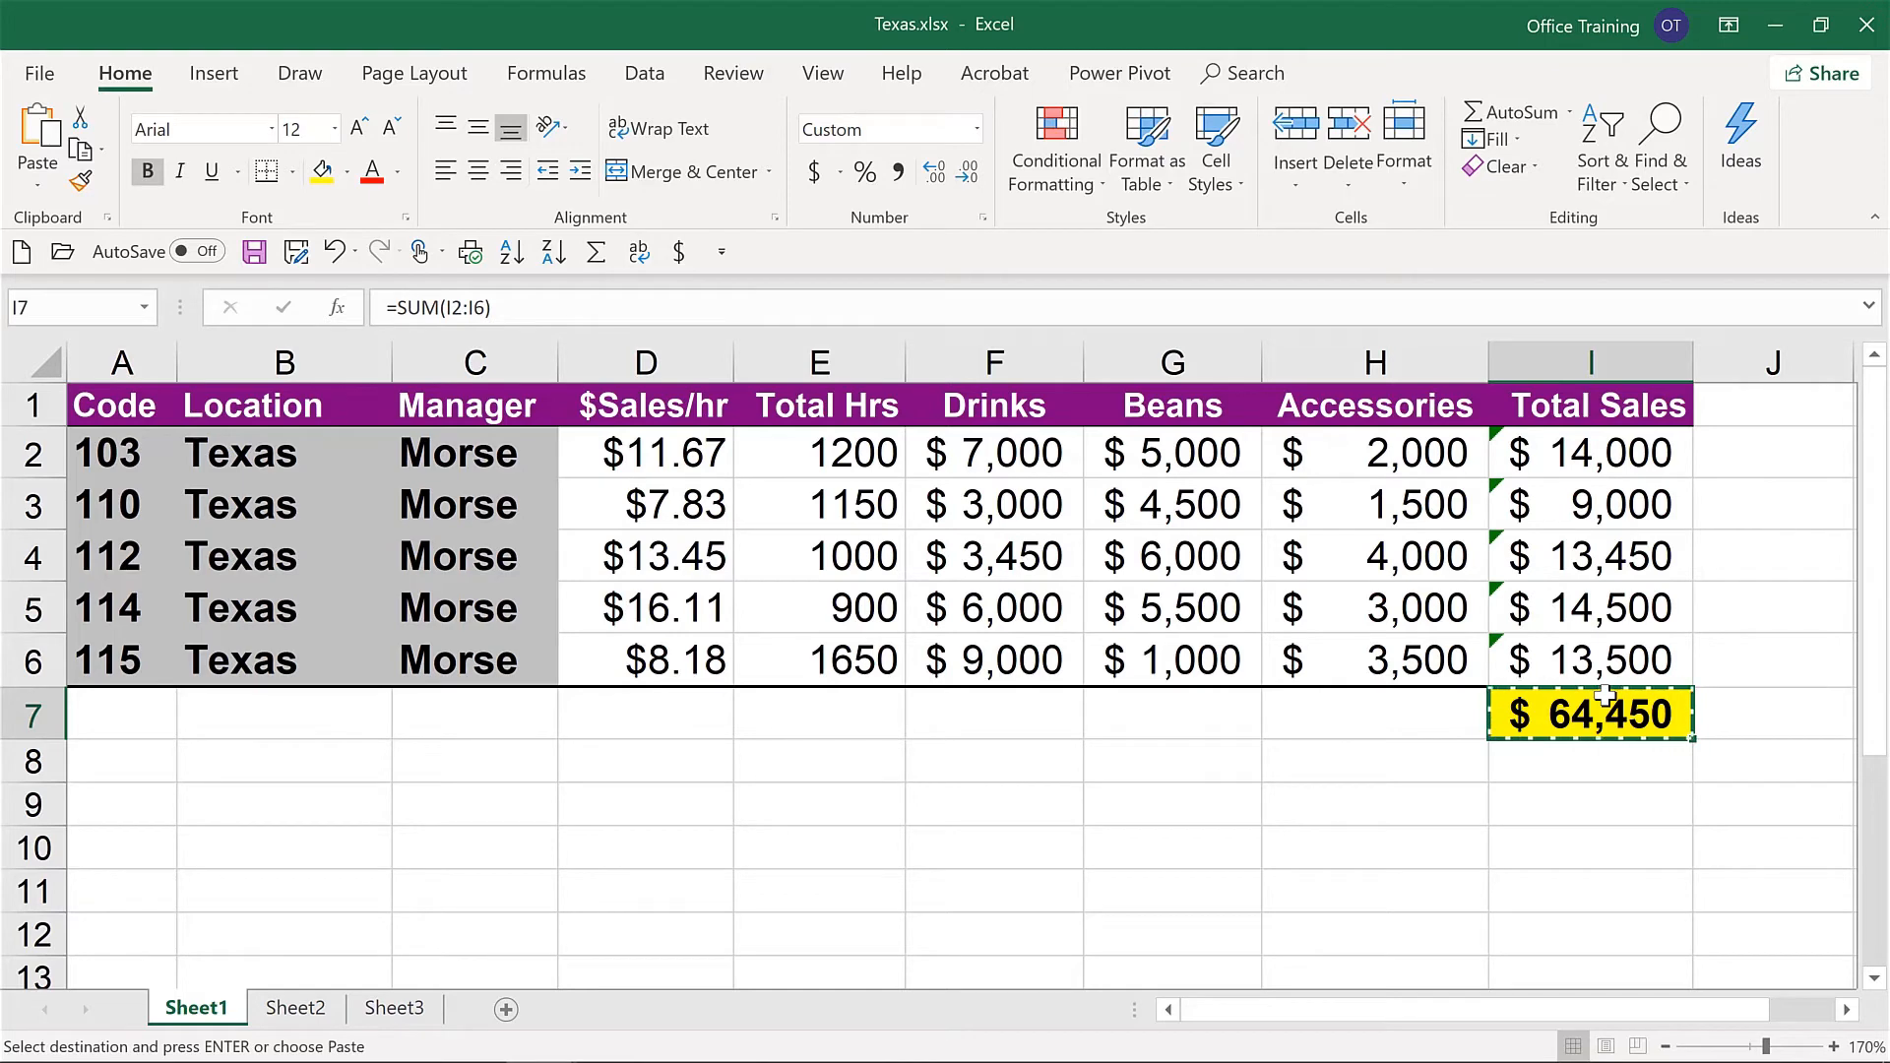
{"action": "mouse_move", "coordinate": [306, 1062]}
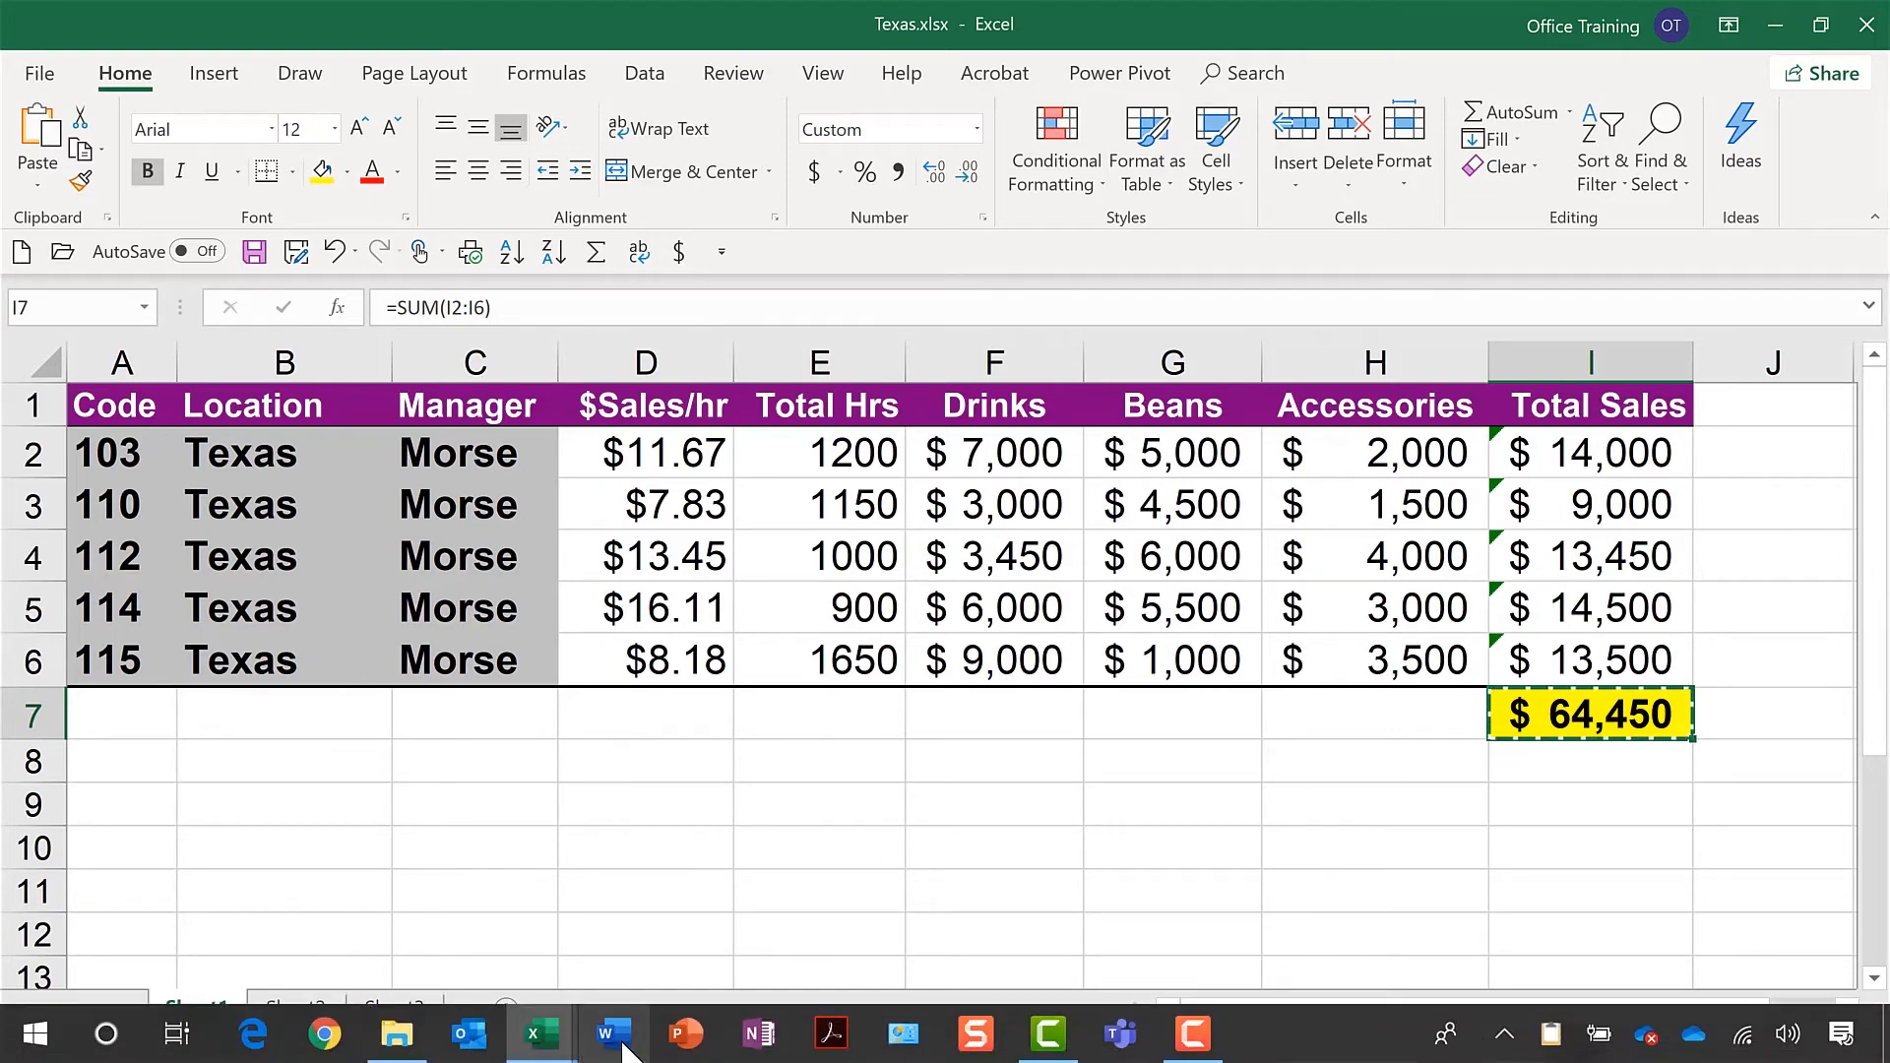
{"action": "mouse_move", "coordinate": [544, 1051]}
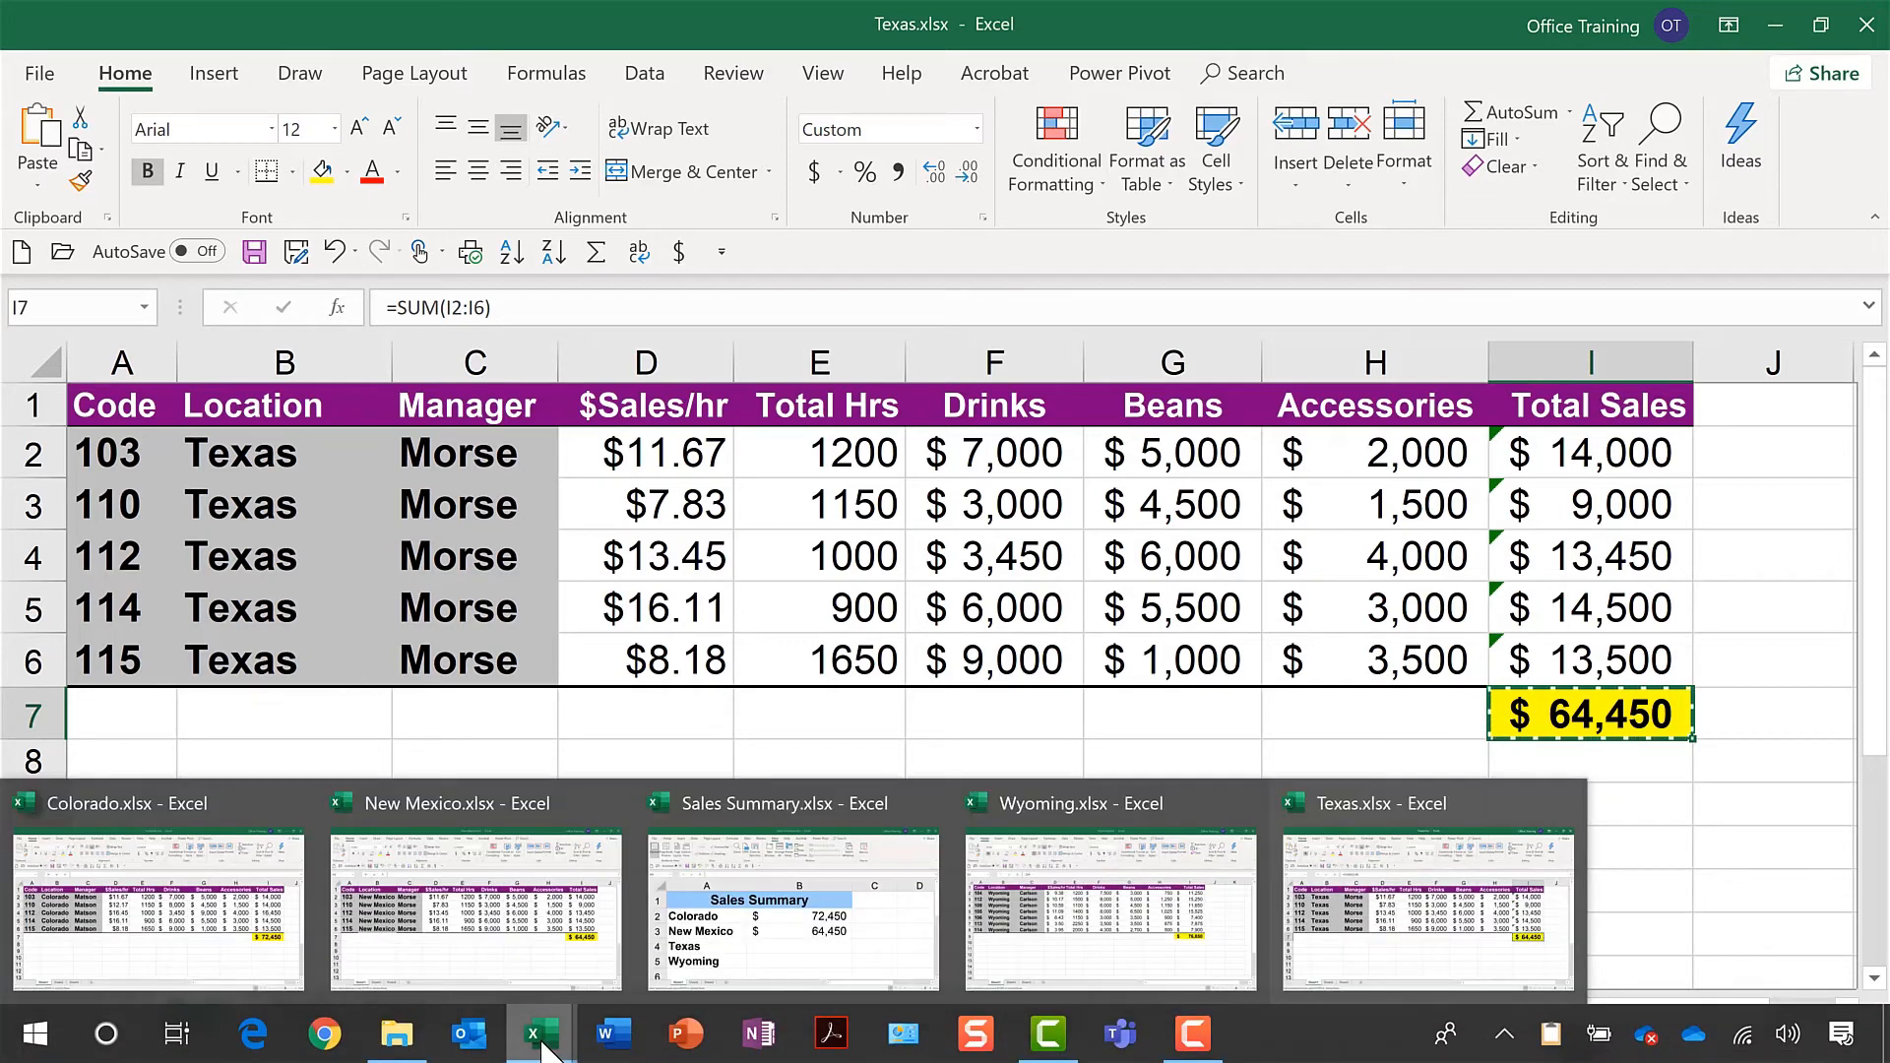
{"action": "left_click", "coordinate": [718, 865]}
{"action": "left_click", "coordinate": [759, 785]}
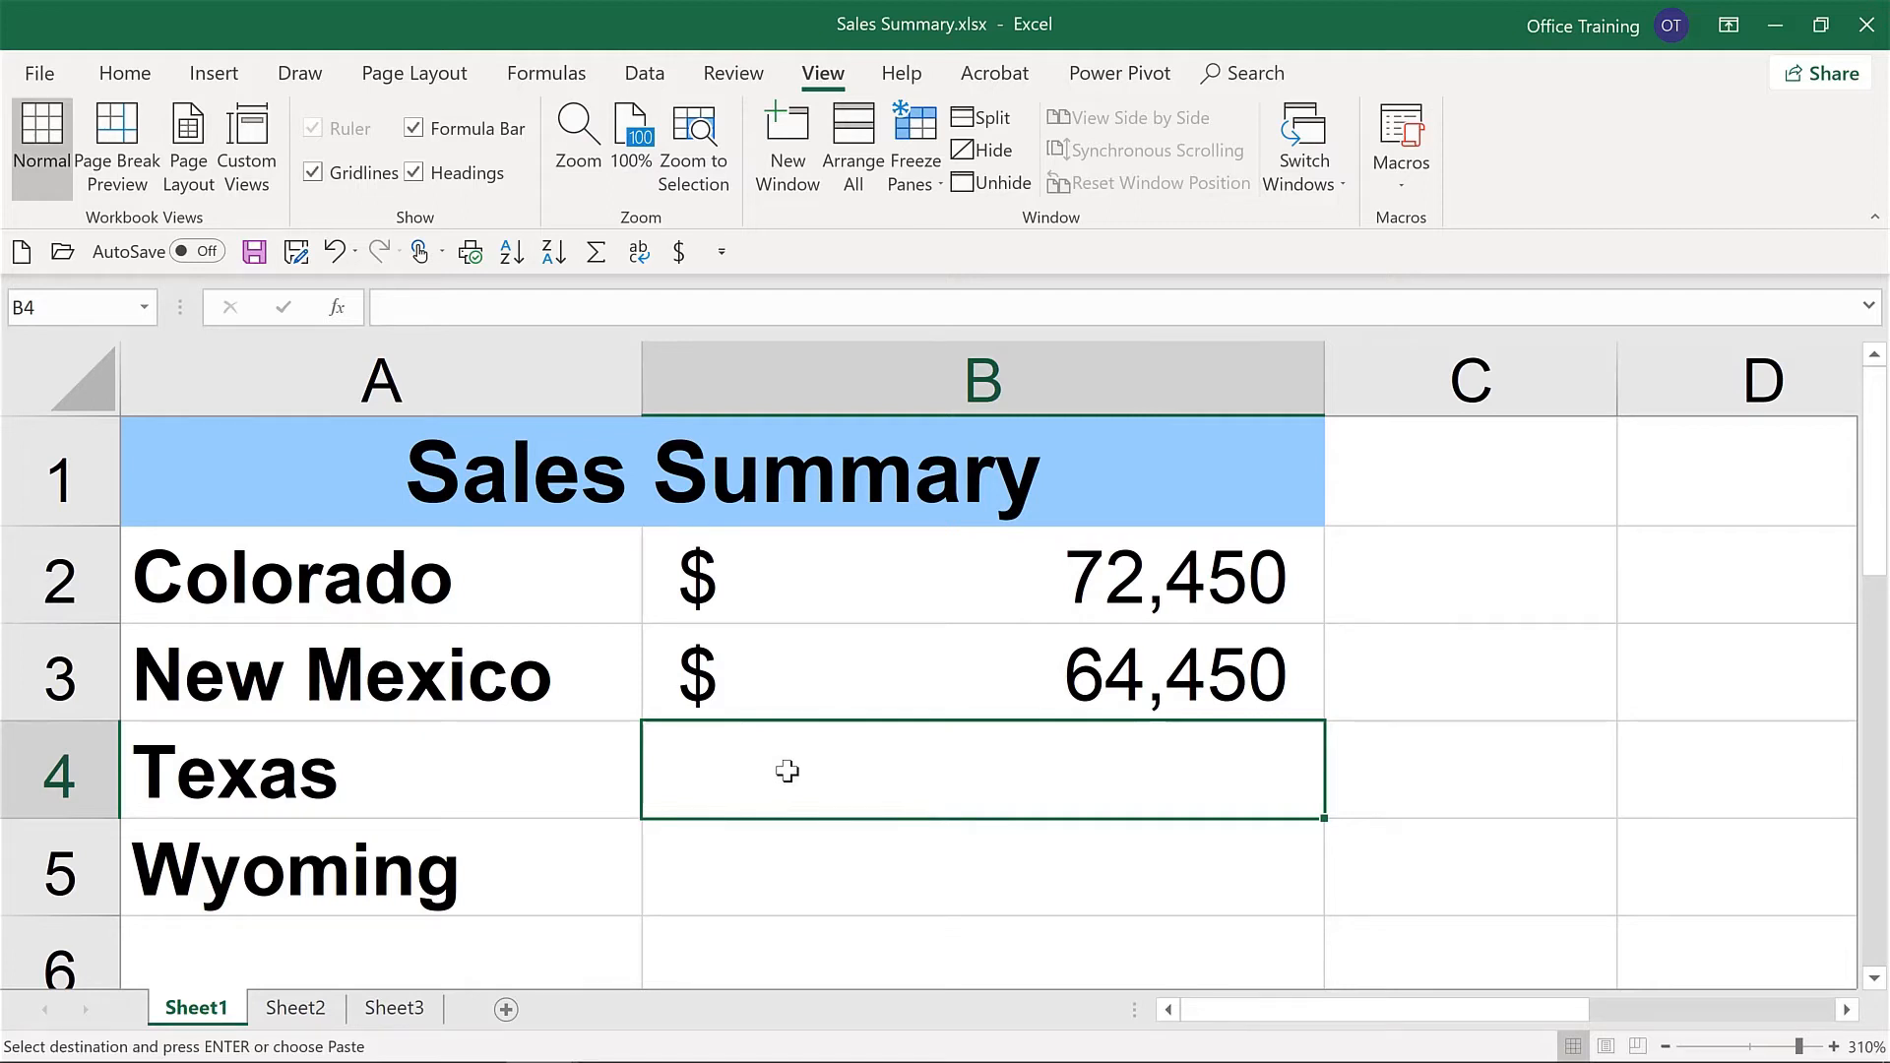
{"action": "right_click", "coordinate": [787, 772]}
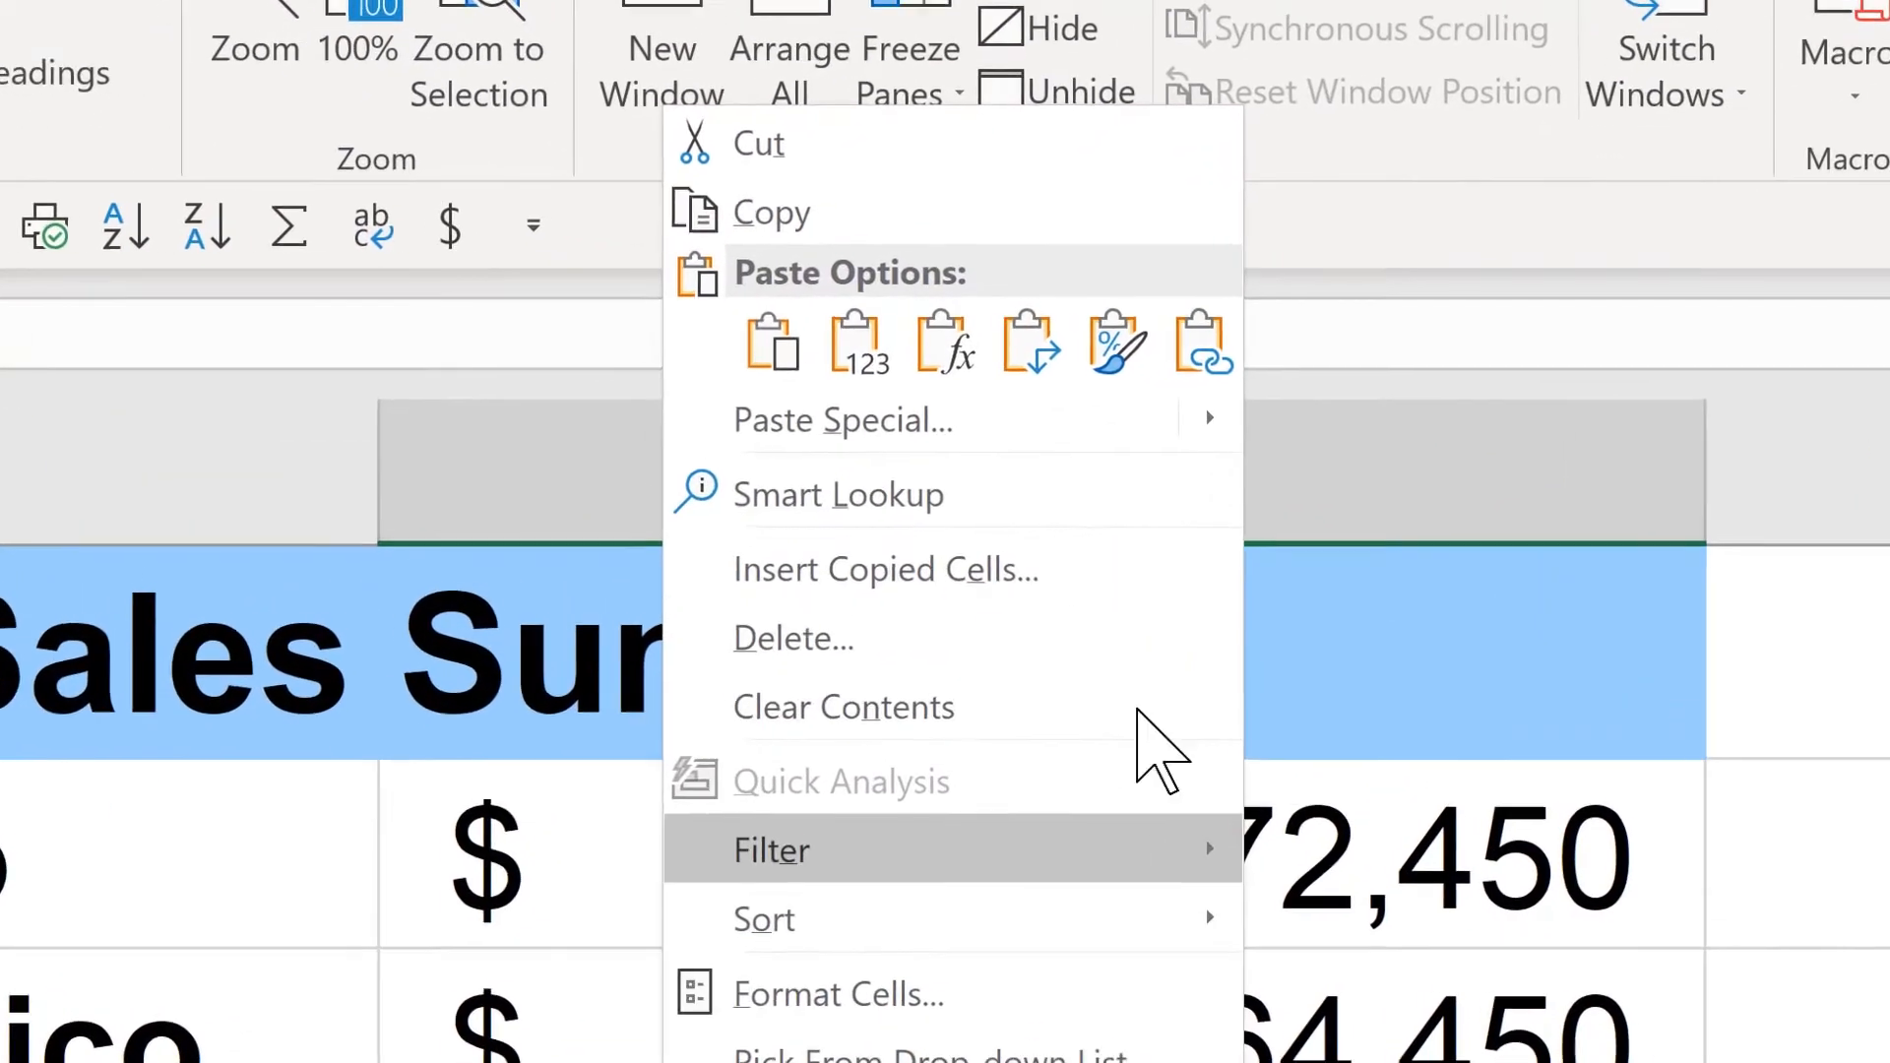
{"action": "left_click", "coordinate": [1214, 349]}
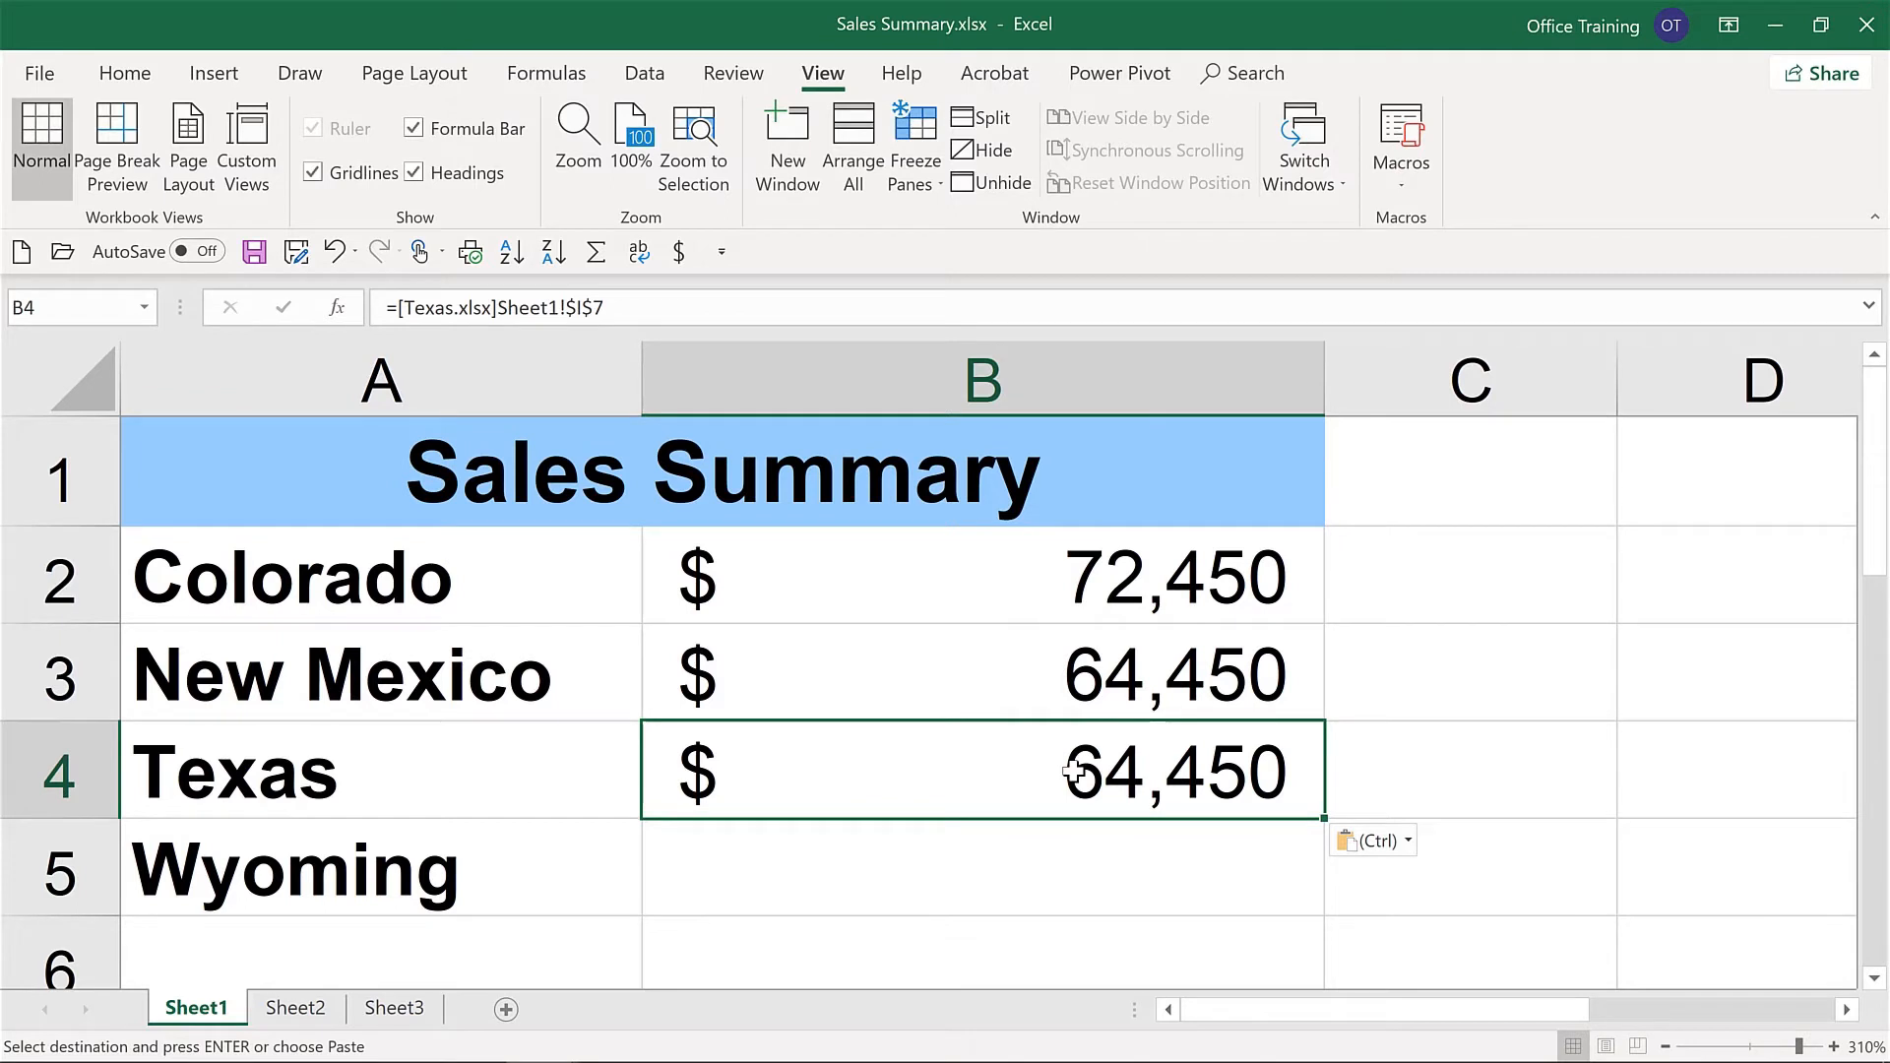
In the Wyoming cell B5 of Sales Summary.xlsx, enter a SUM of the Total Sales range I2:I8 on Sheet1 of Wyoming.xlsx
{"action": "key", "text": "Down"}
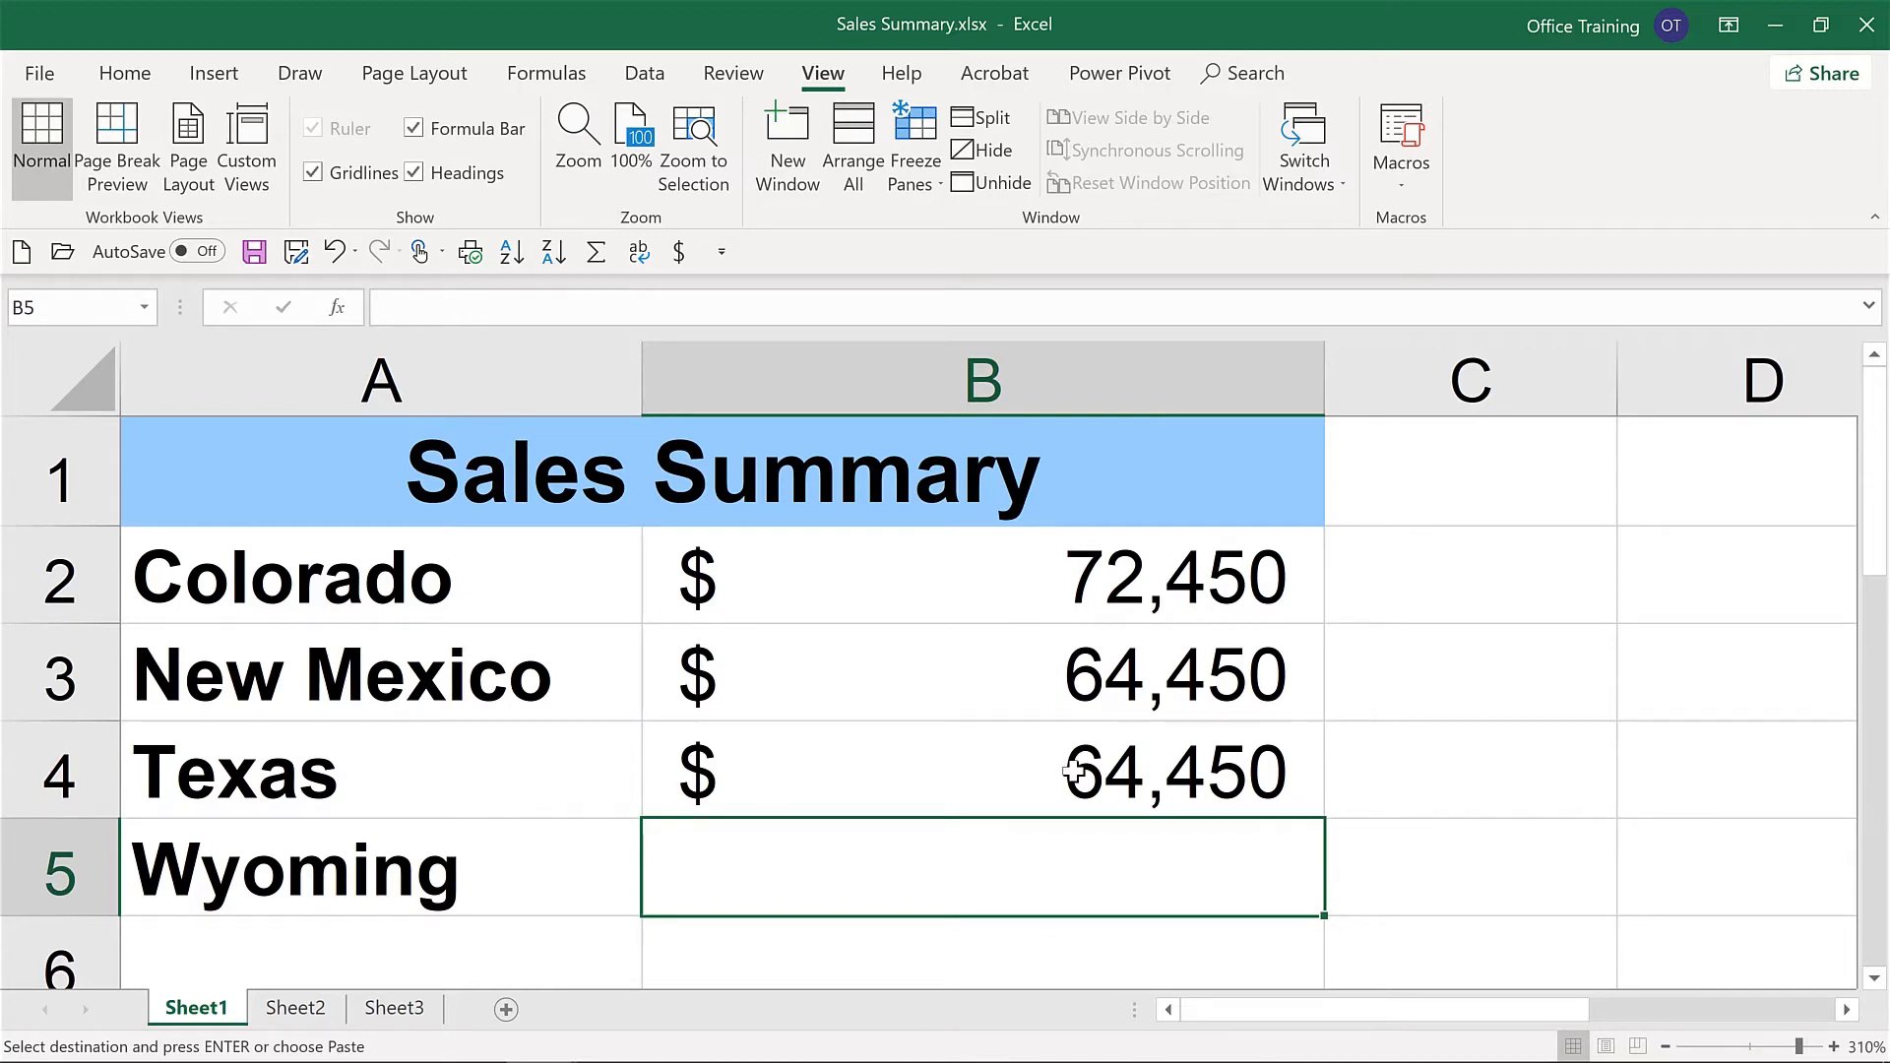
{"action": "type", "text": "="}
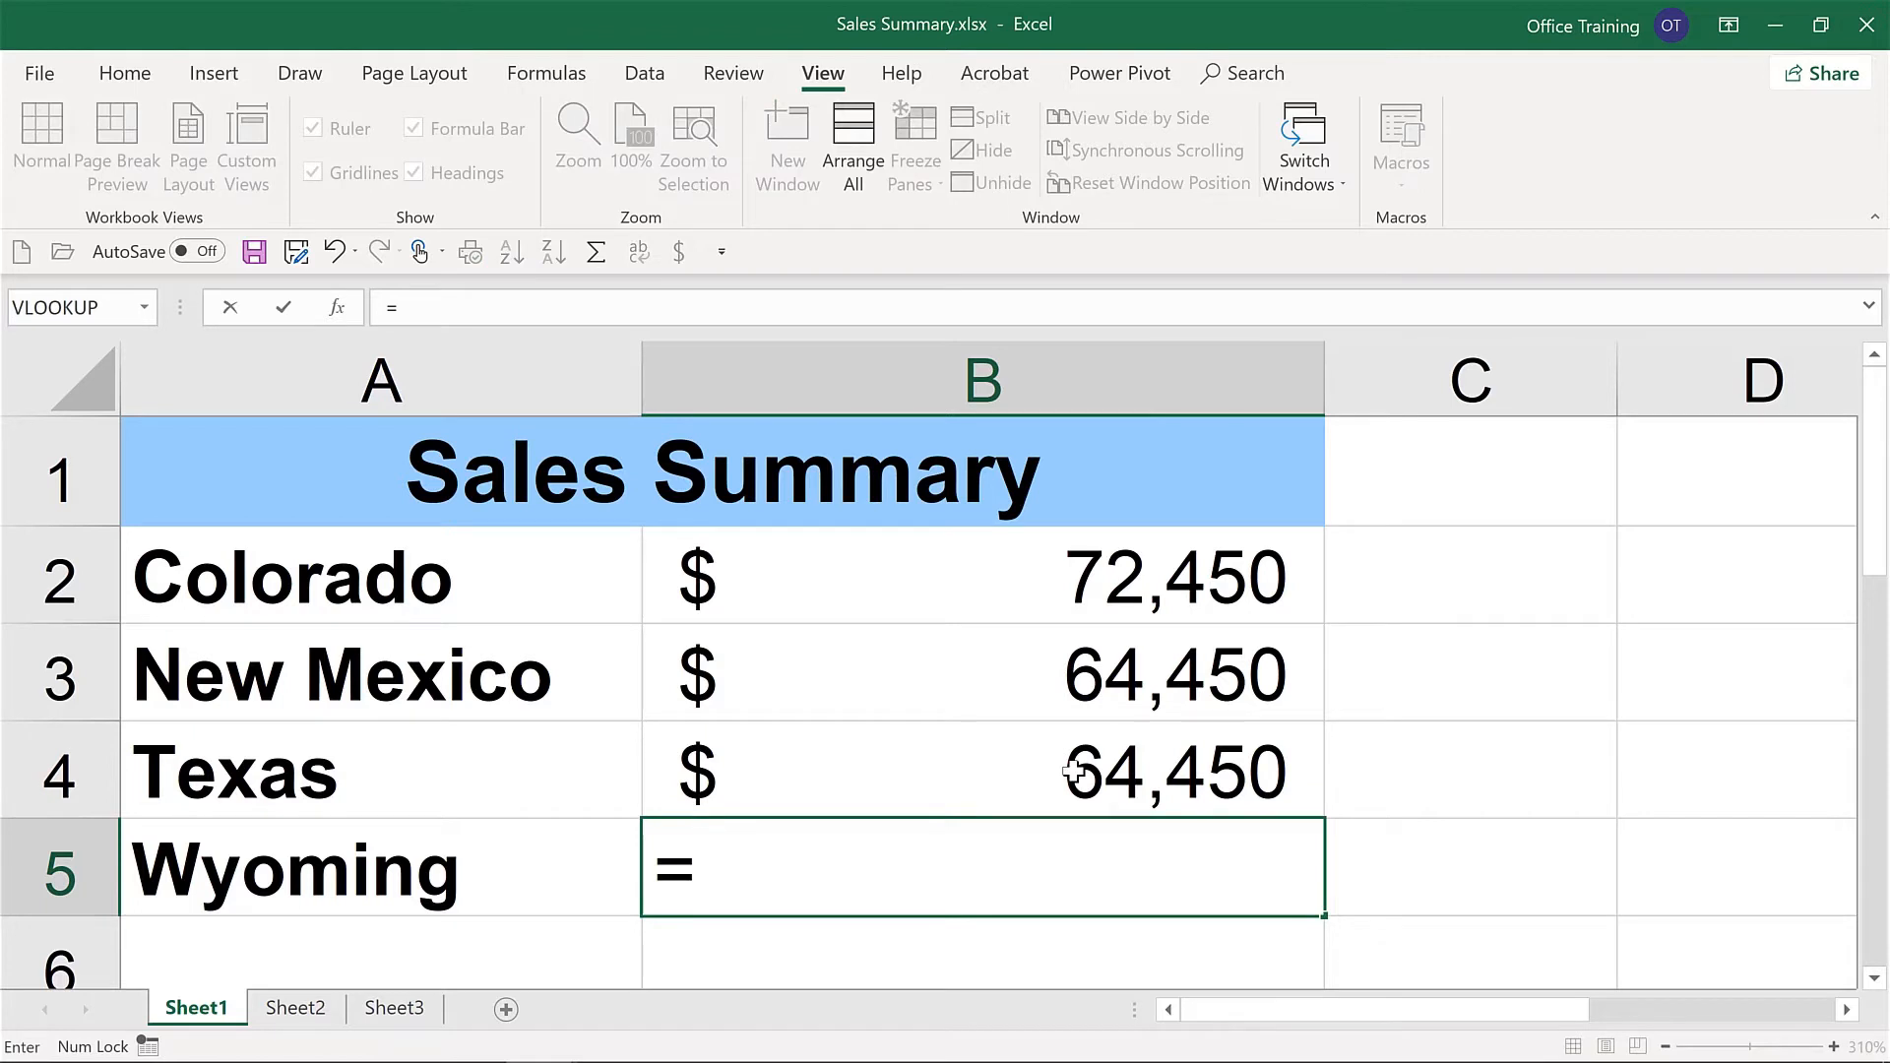
{"action": "type", "text": "sum("}
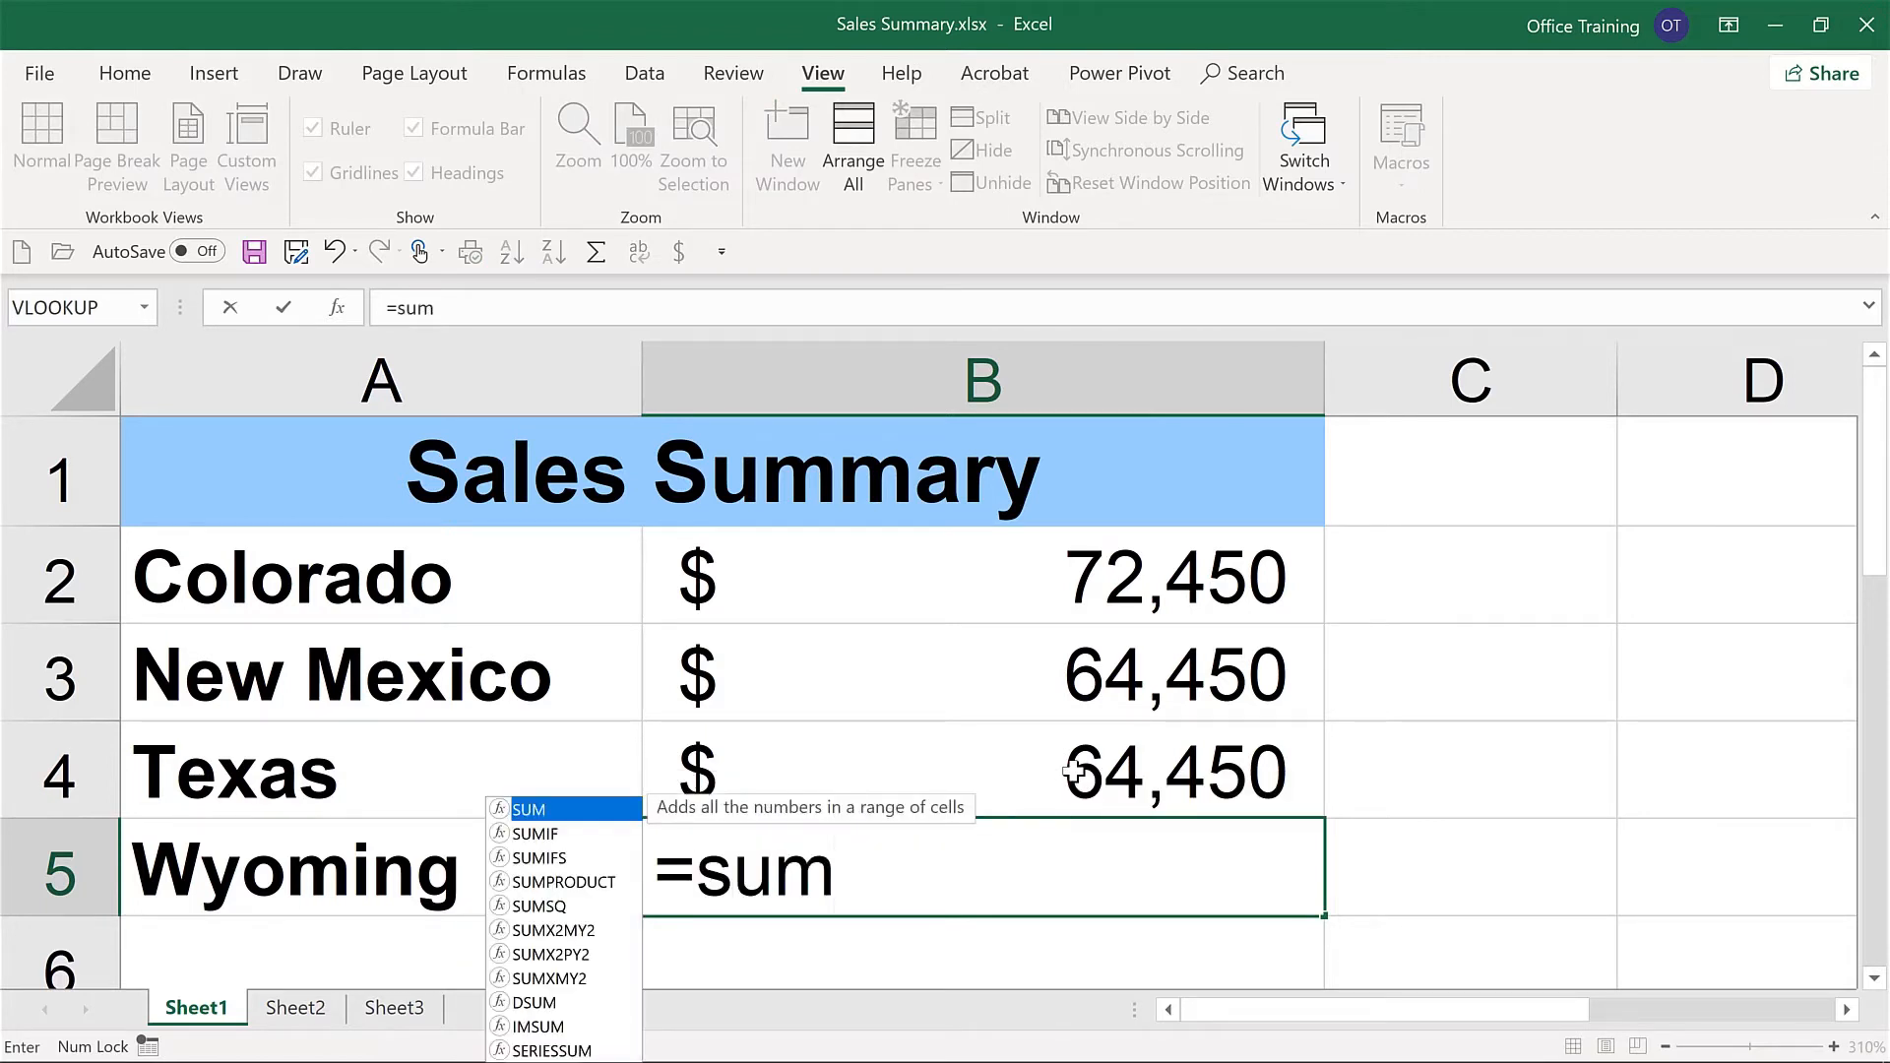
{"action": "left_click", "coordinate": [1319, 187]}
{"action": "left_click", "coordinate": [1328, 264]}
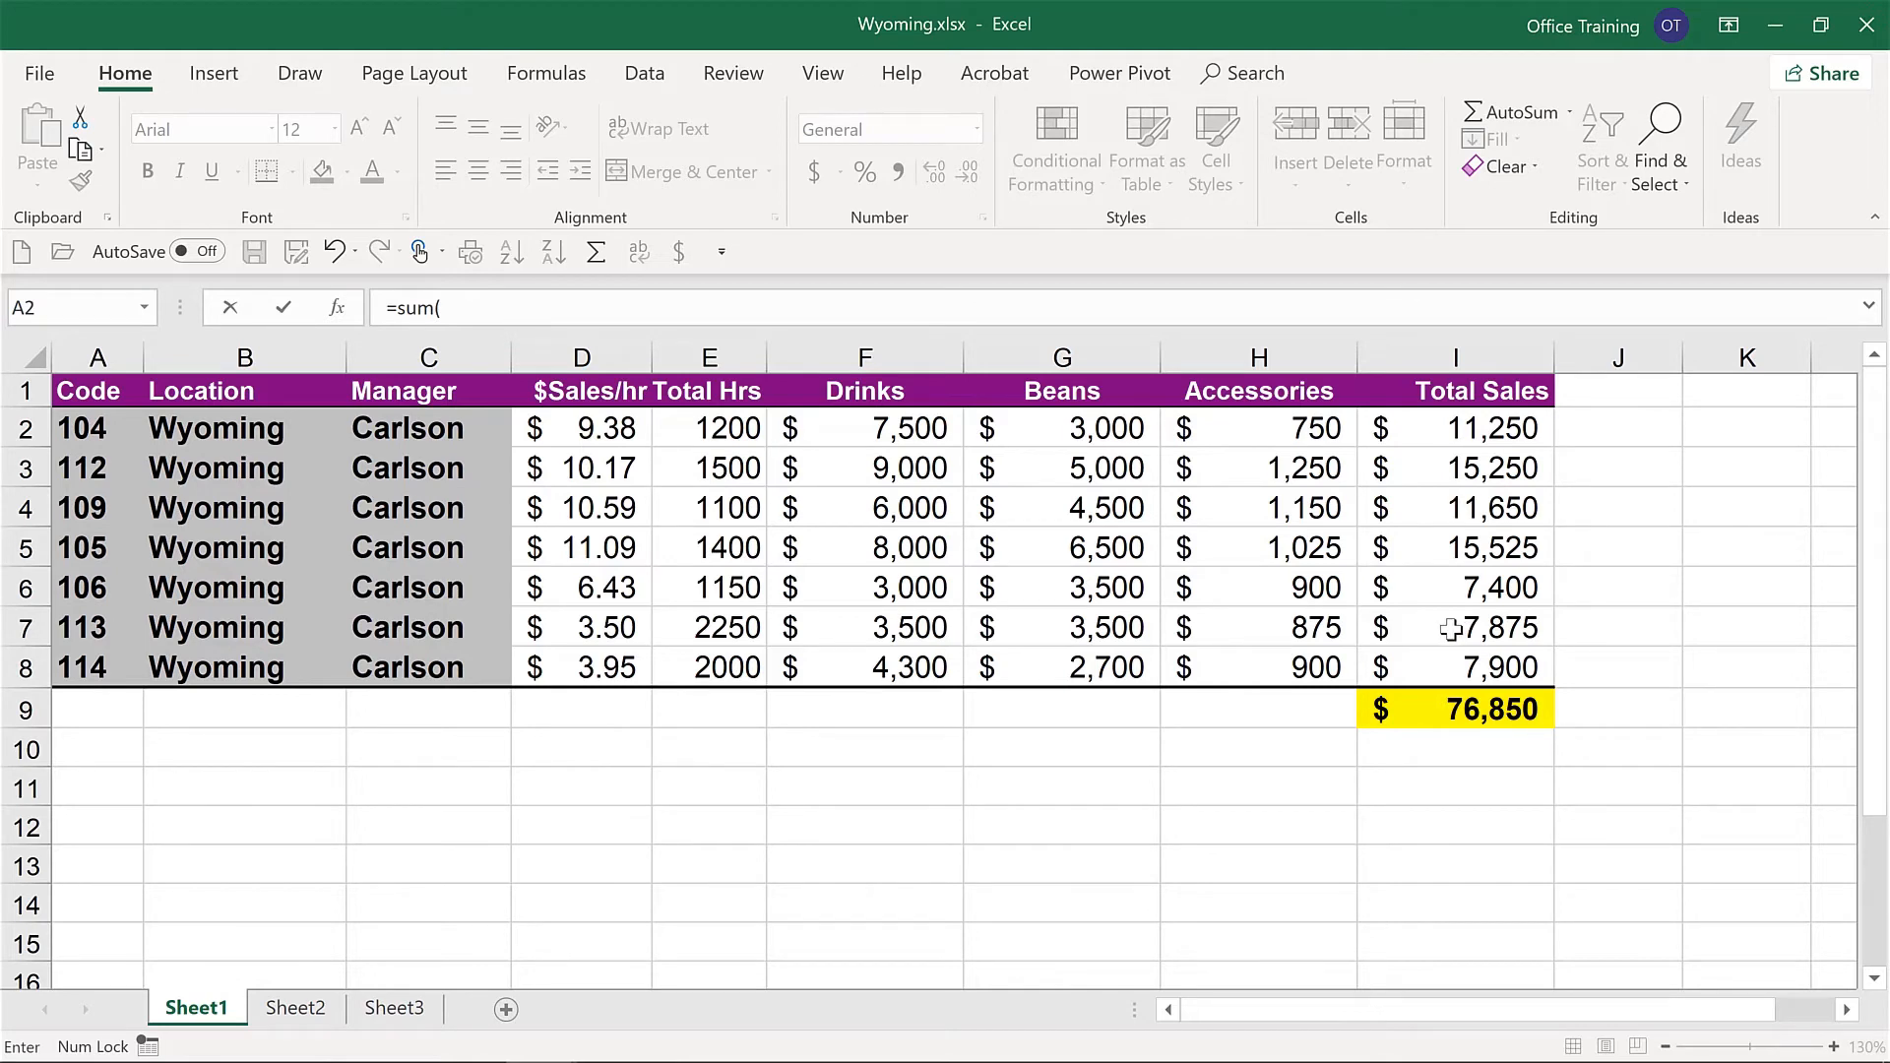
{"action": "left_click_drag", "start_coordinate": [1447, 429], "coordinate": [1438, 659]}
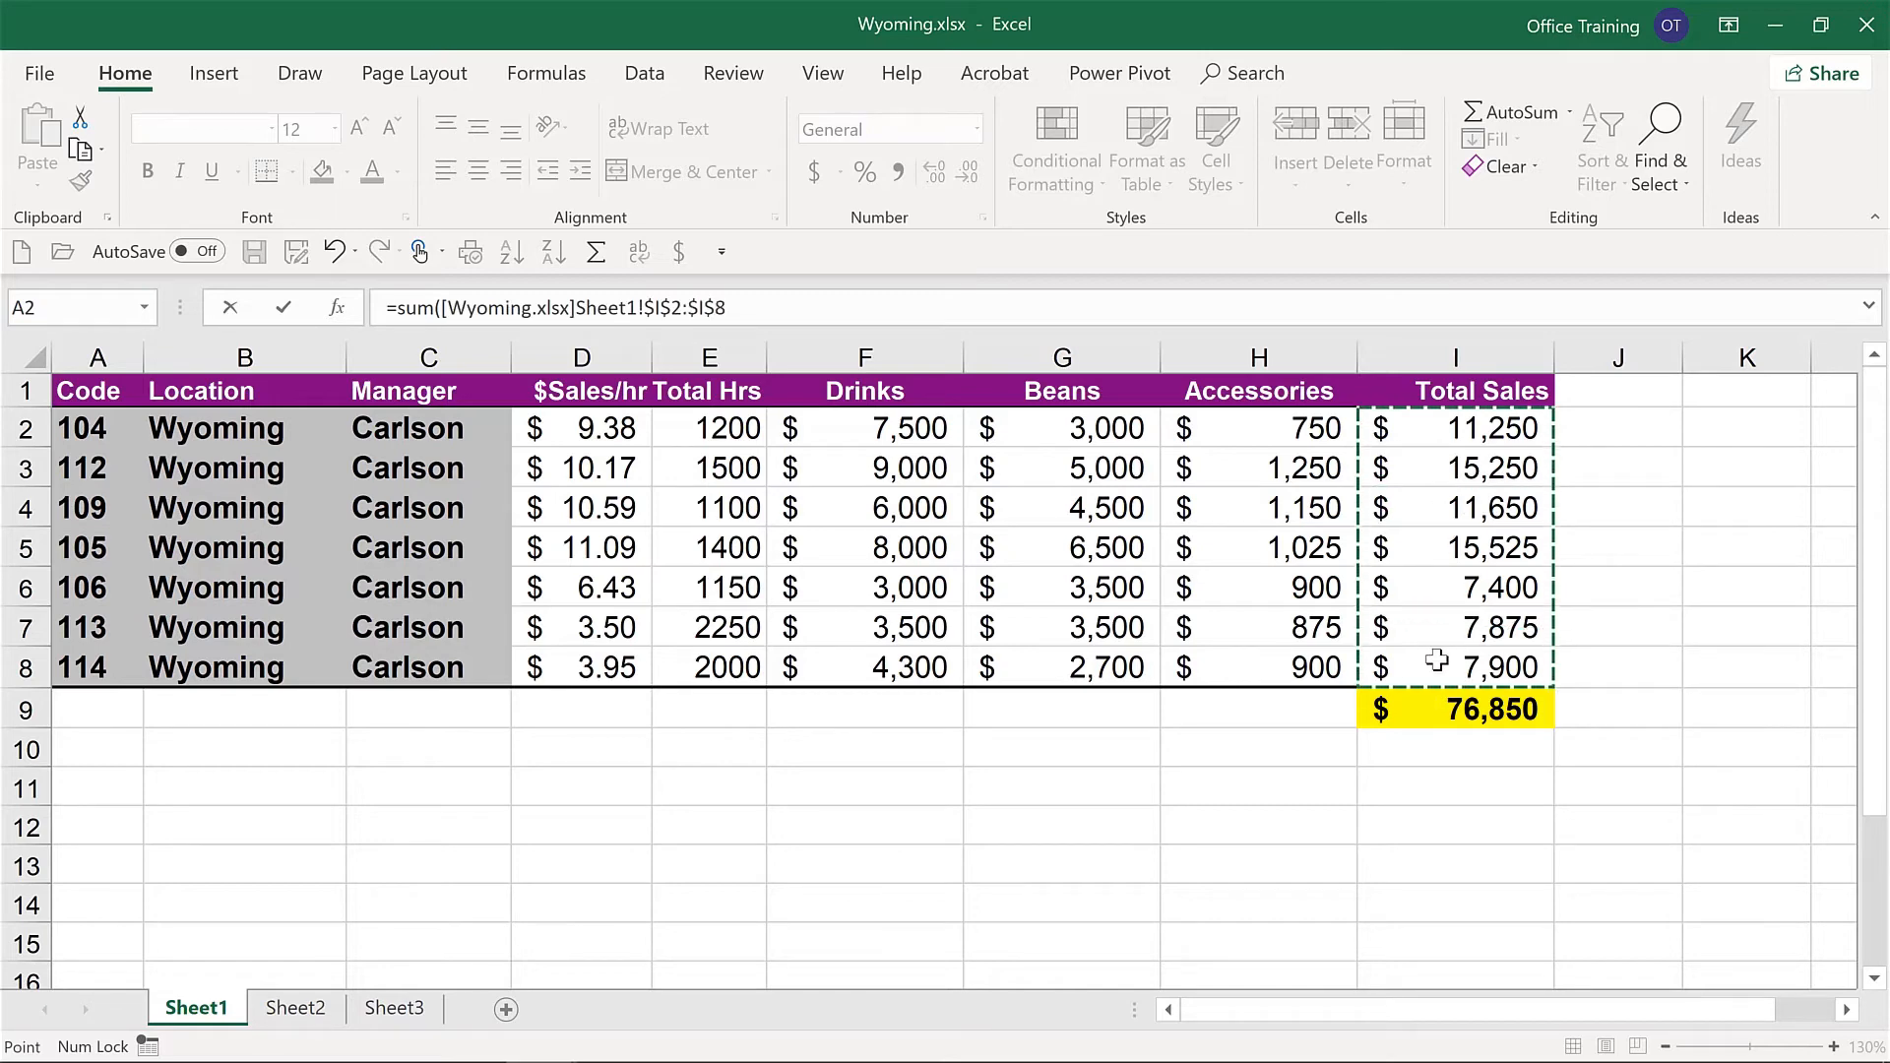
{"action": "key", "text": "Return"}
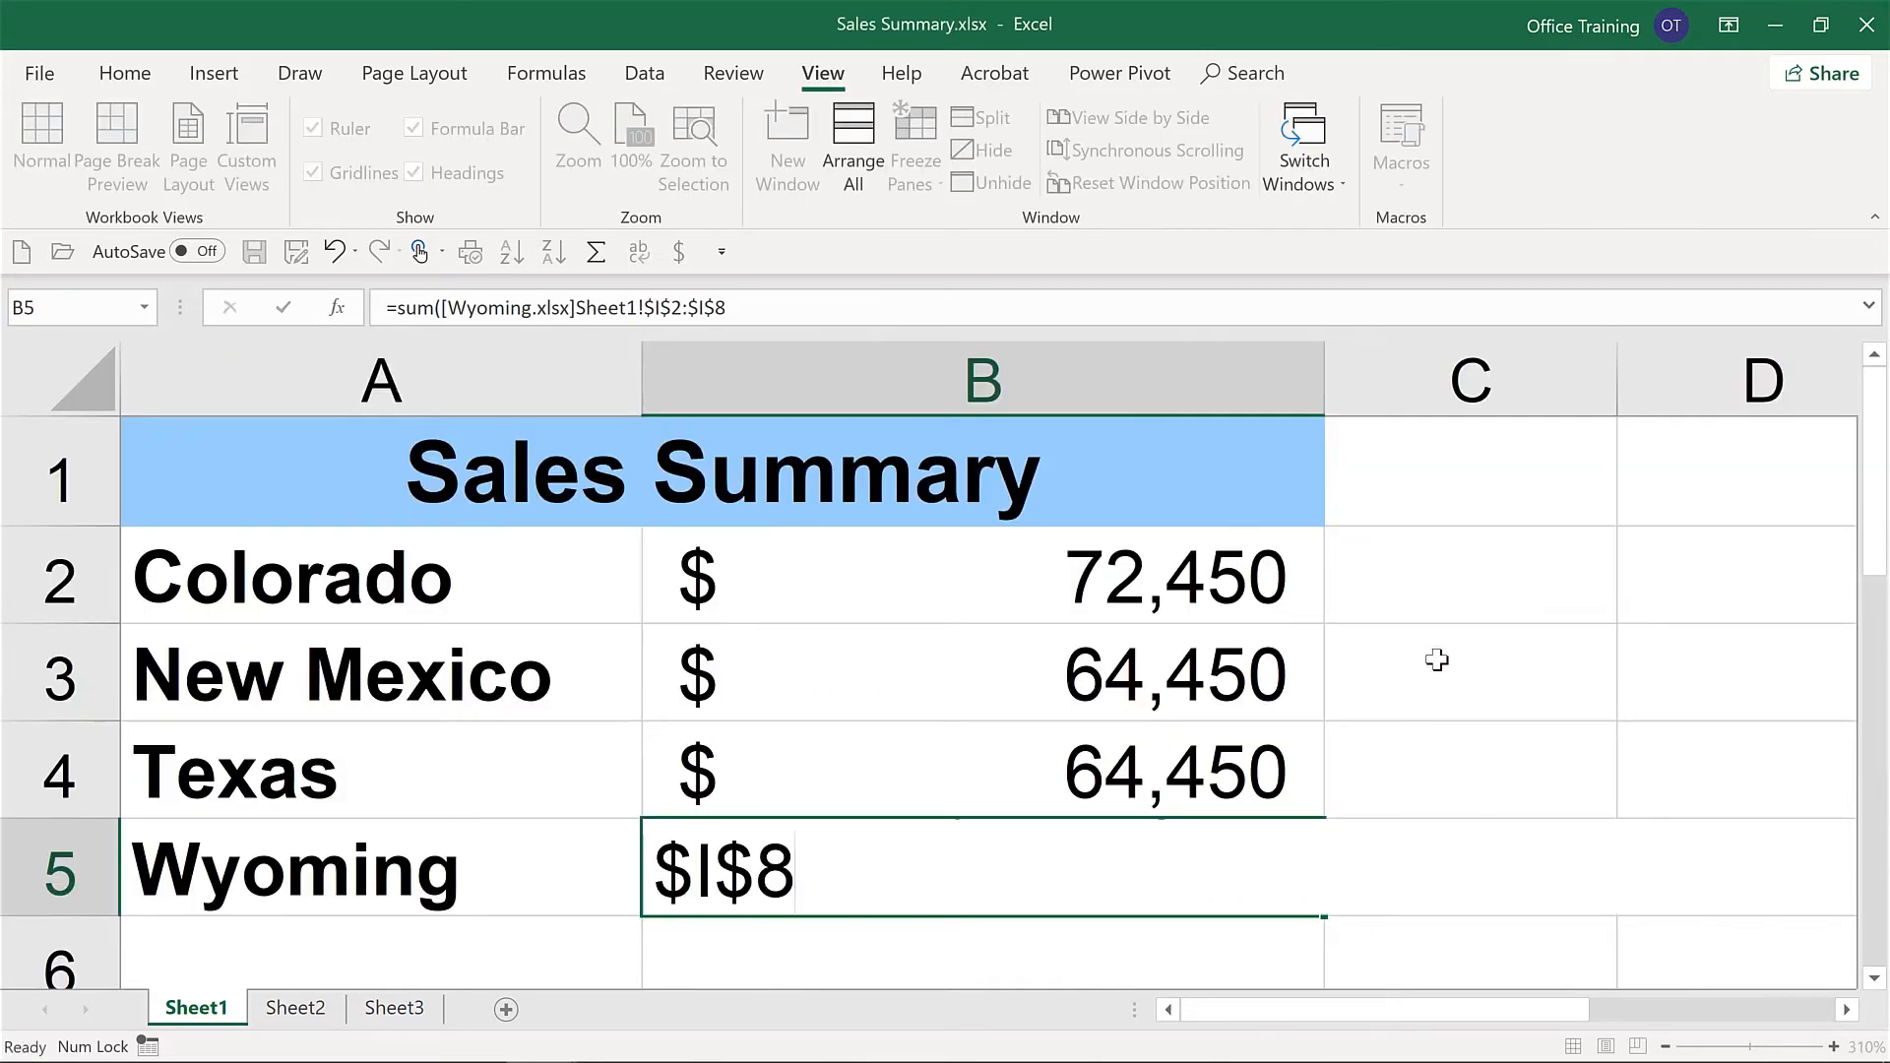
Review the external reference formulas in the Wyoming cell B5 and the Colorado cell B2
{"action": "key", "text": "Up"}
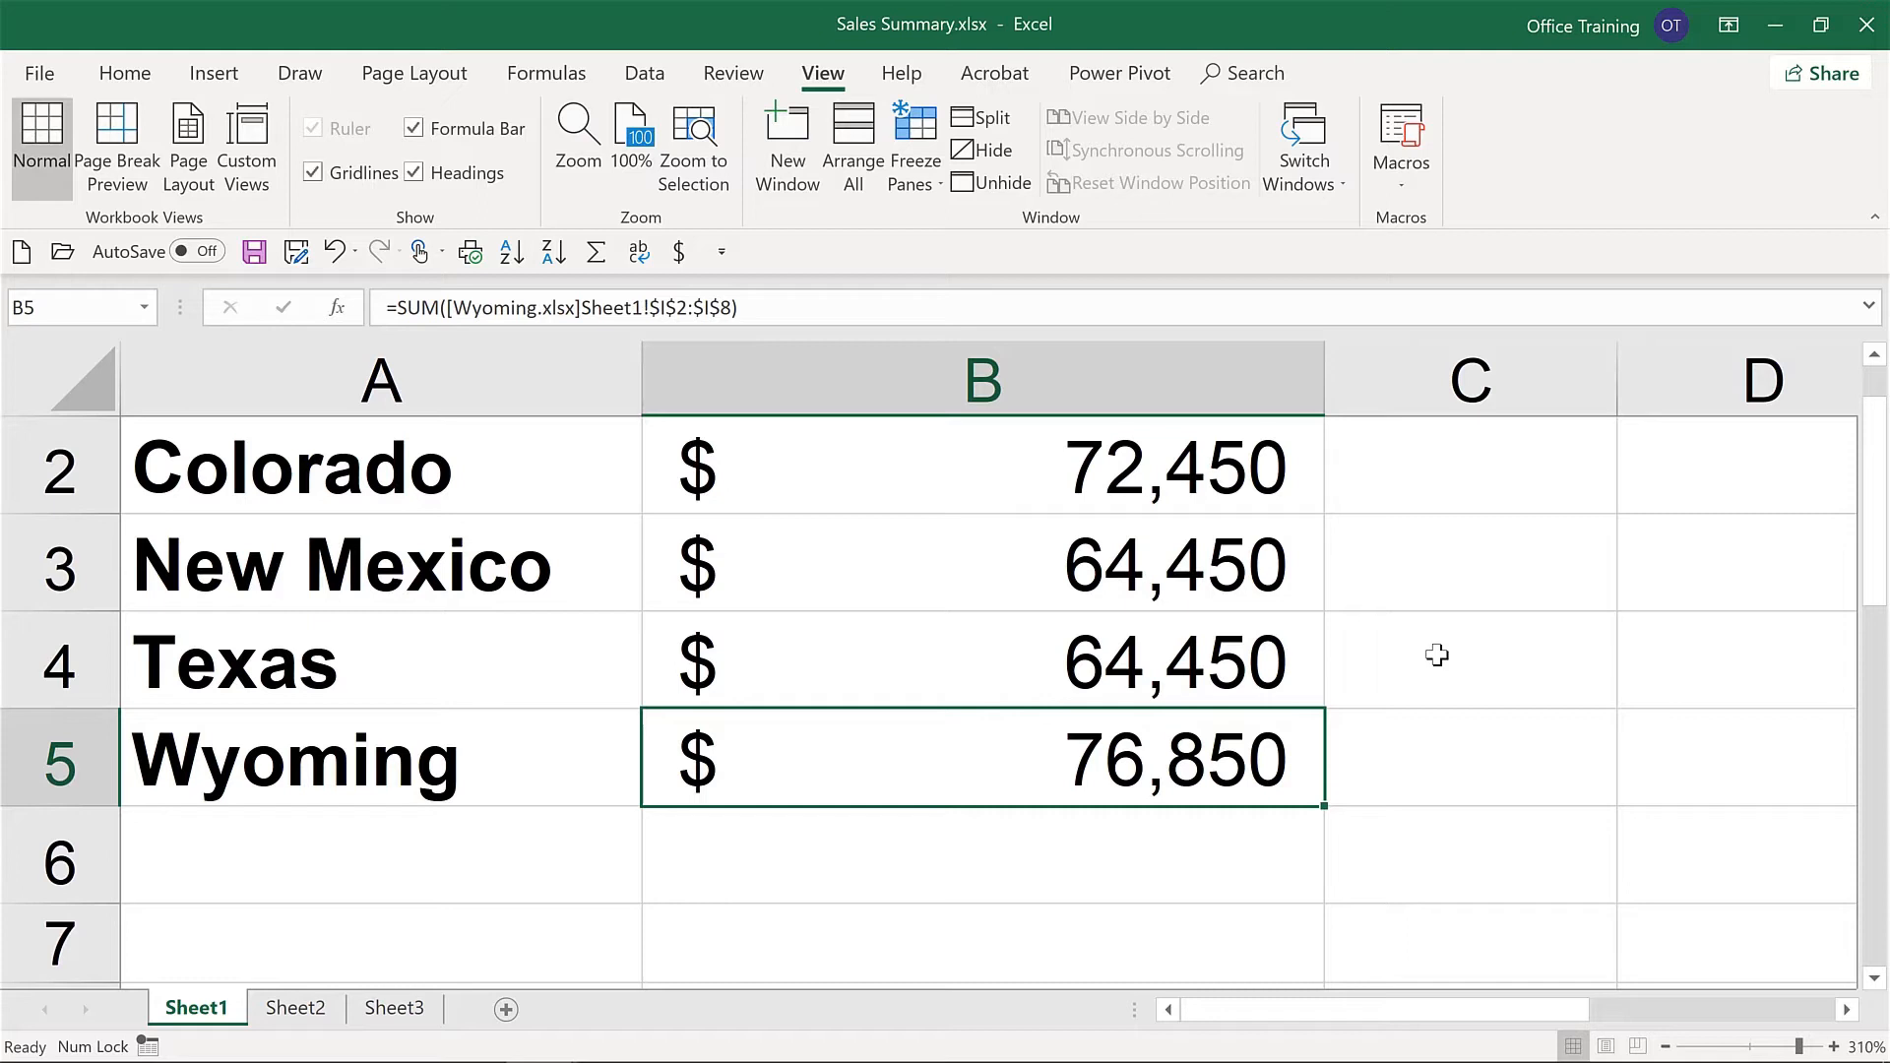
{"action": "key", "text": "F2"}
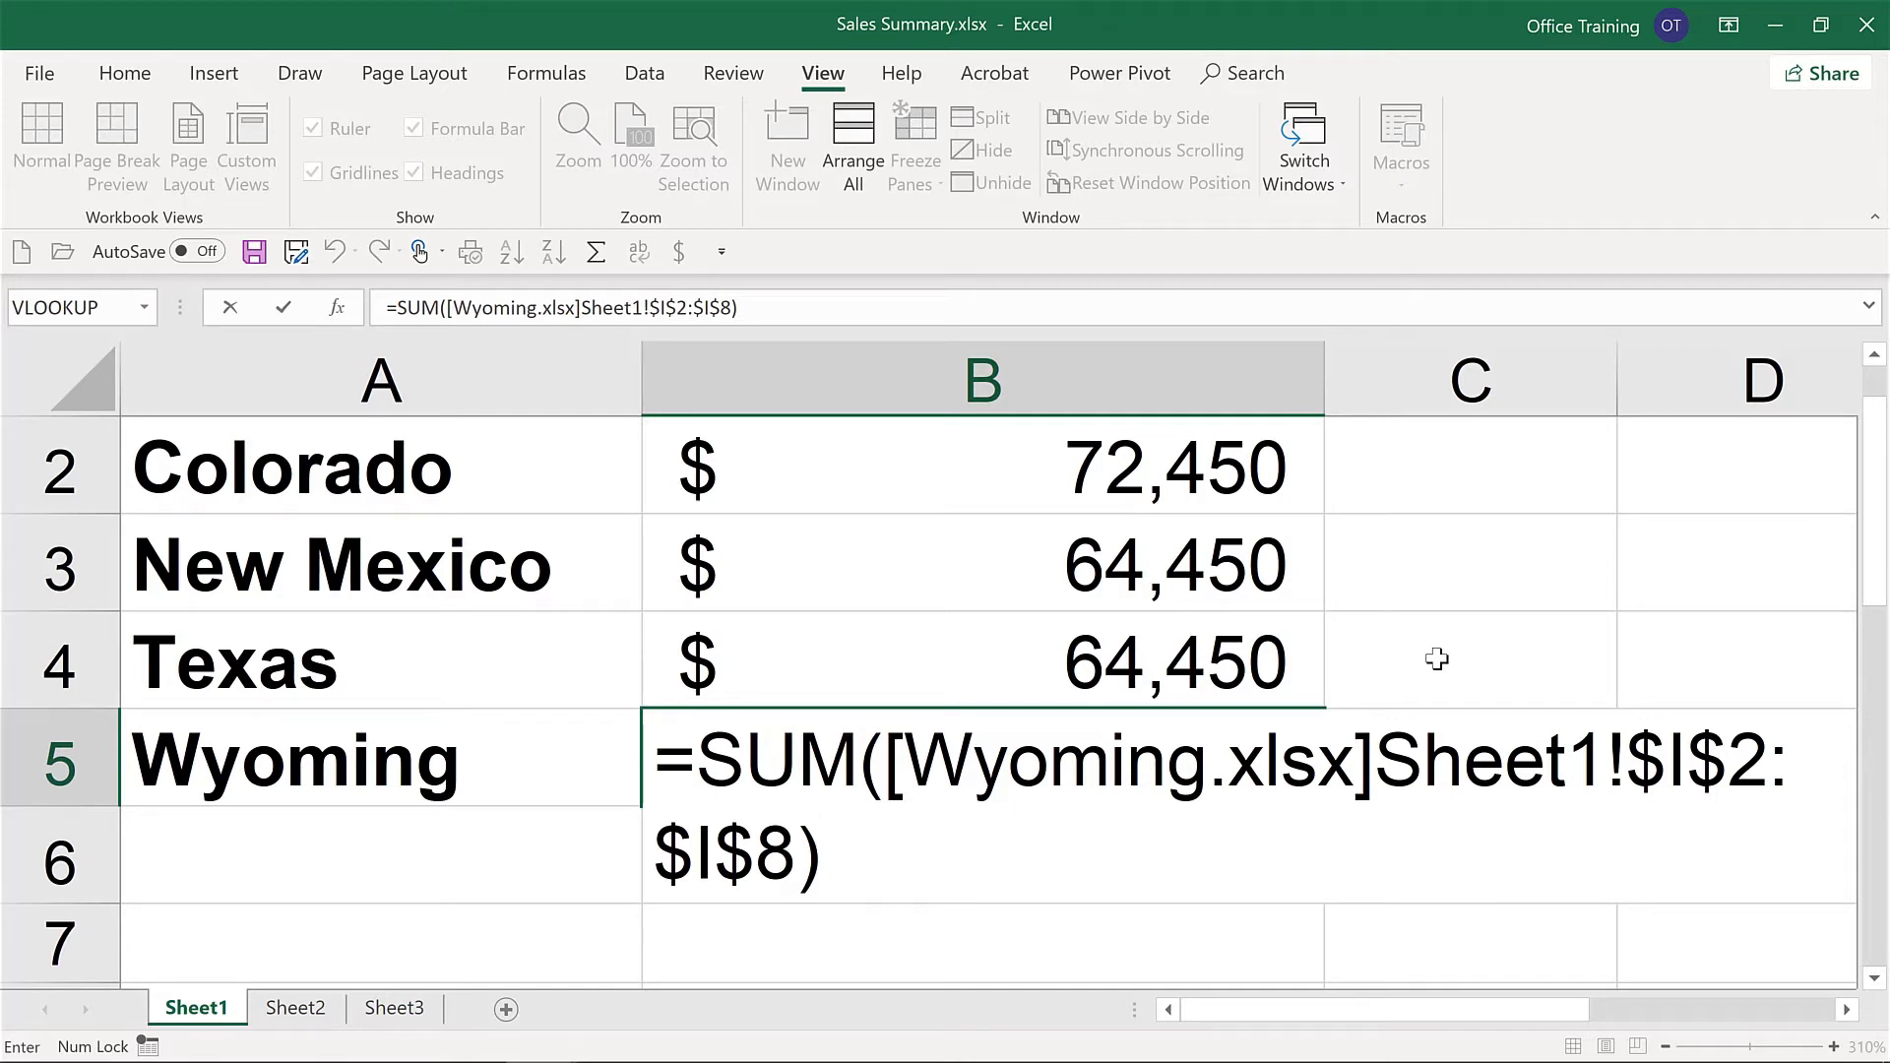
{"action": "key", "text": "ctrl+Return"}
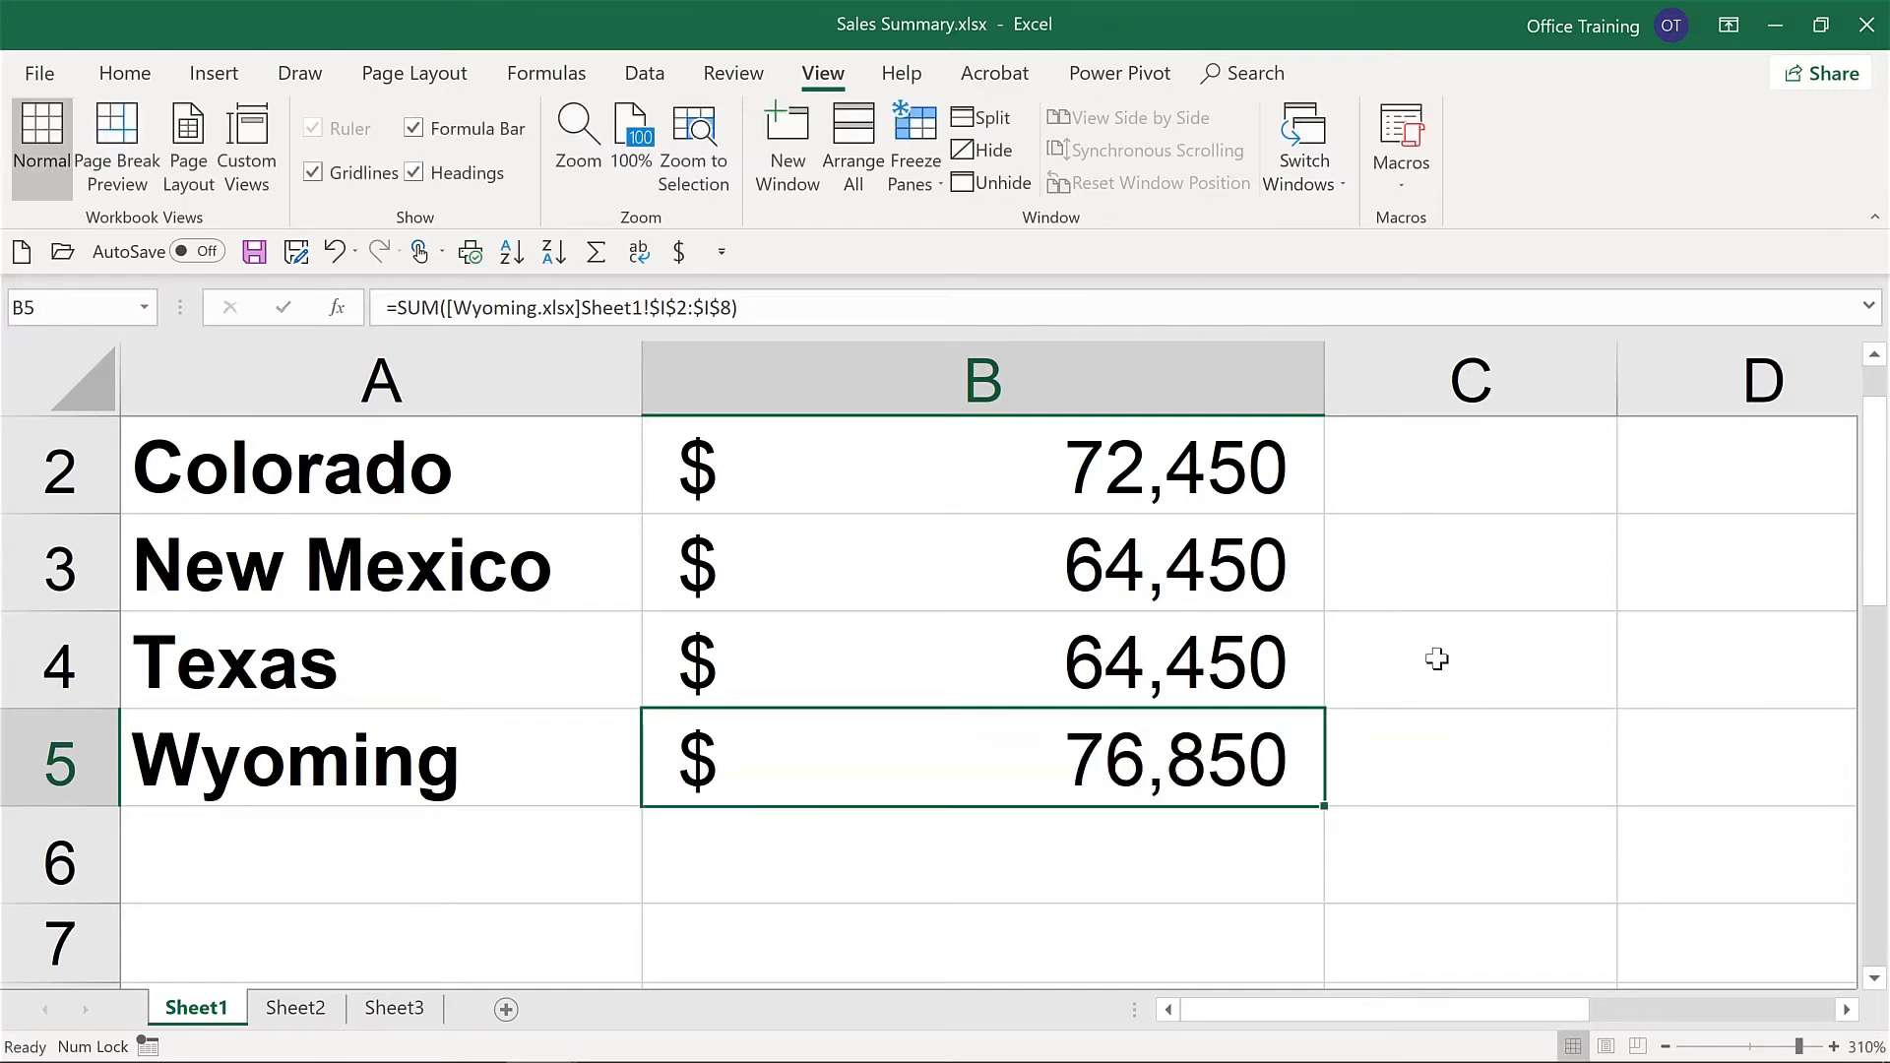
{"action": "double_click", "coordinate": [1029, 473]}
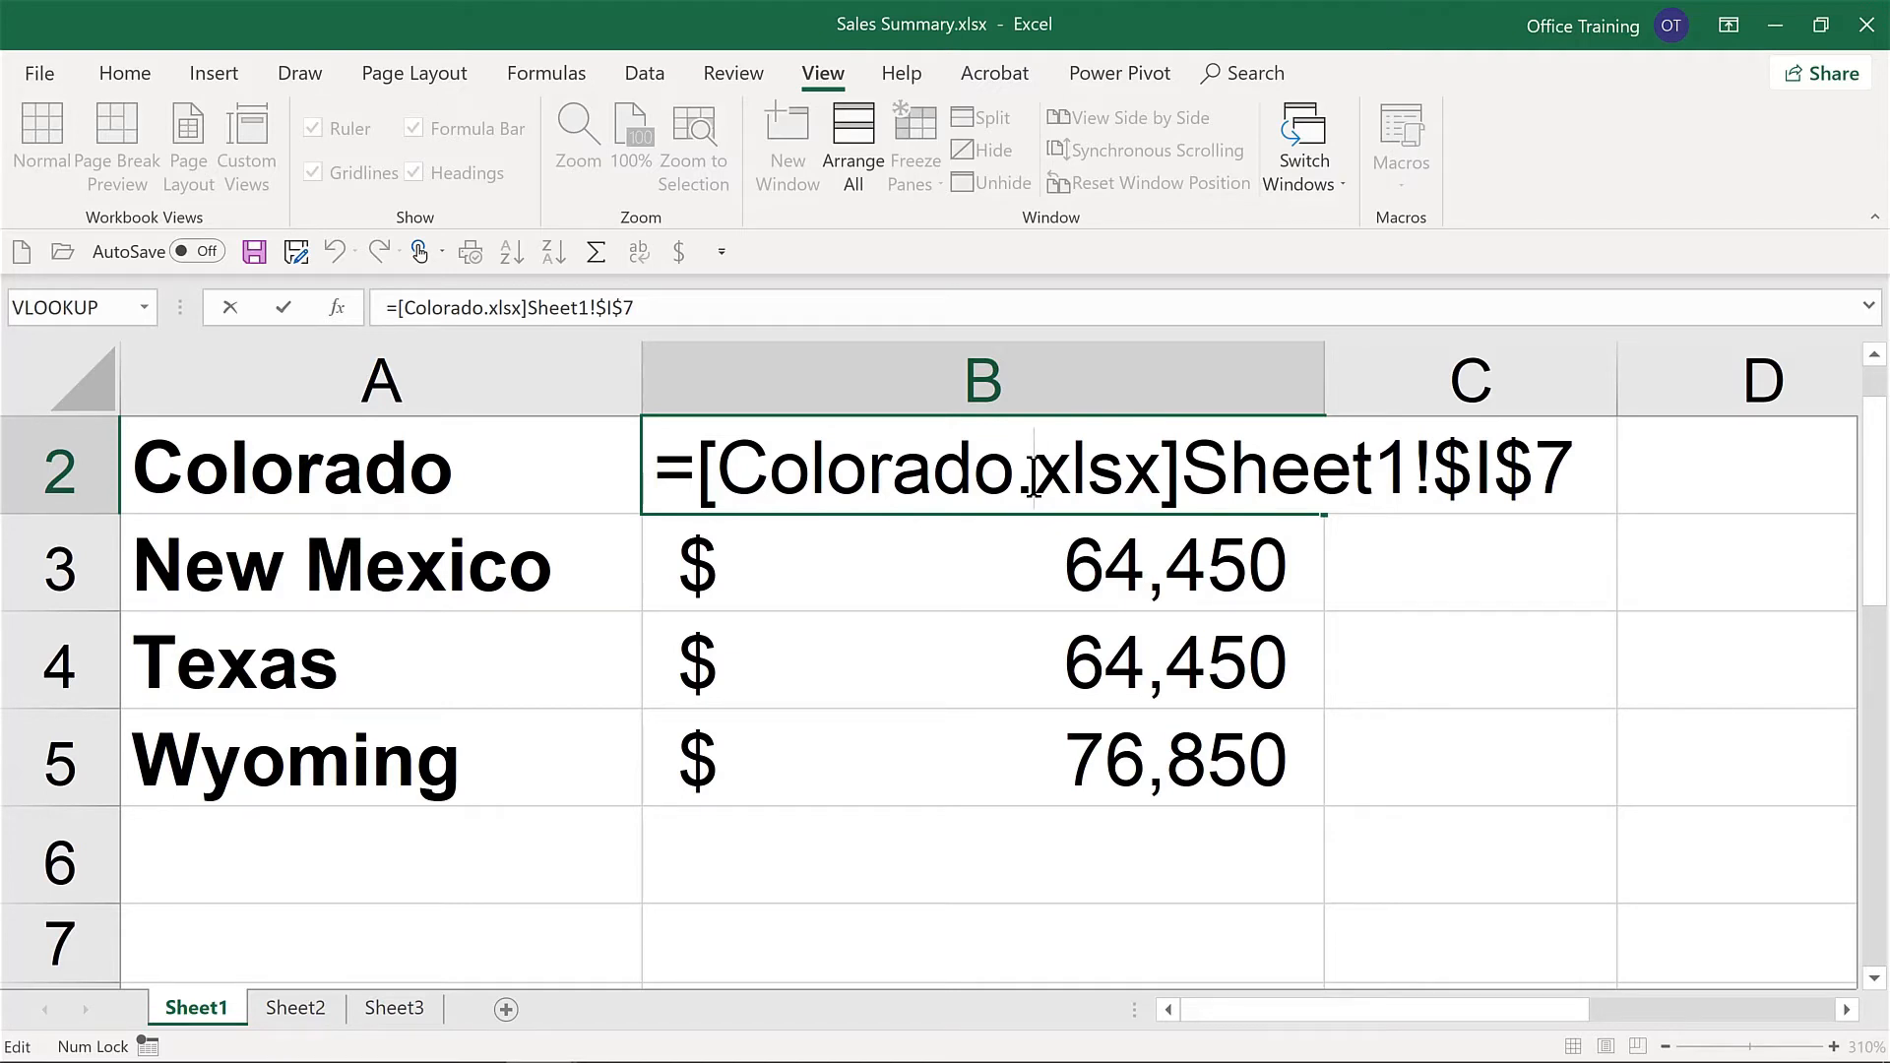
{"action": "key", "text": "ctrl+Return"}
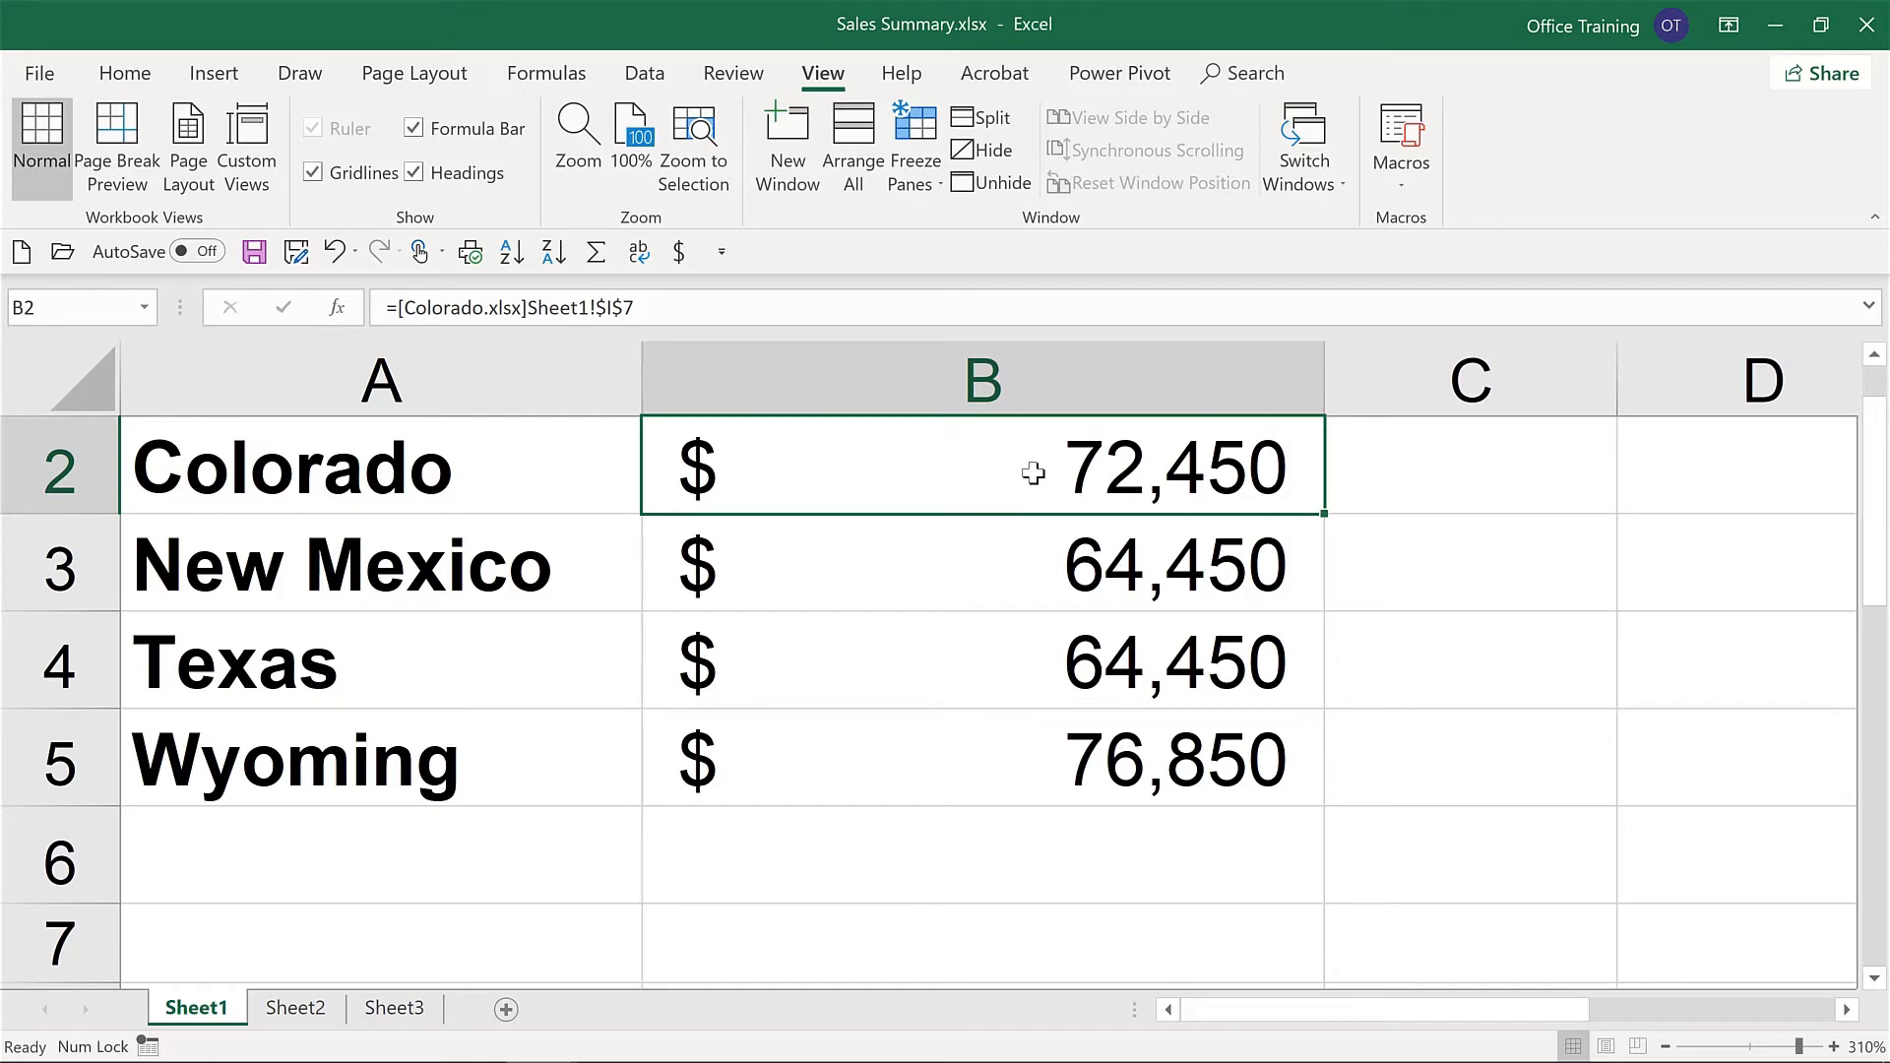
Close Colorado.xlsx and review the file path in the link formula of cell B2 in Sales Summary.xlsx
{"action": "left_click", "coordinate": [1331, 189]}
{"action": "left_click", "coordinate": [1343, 373]}
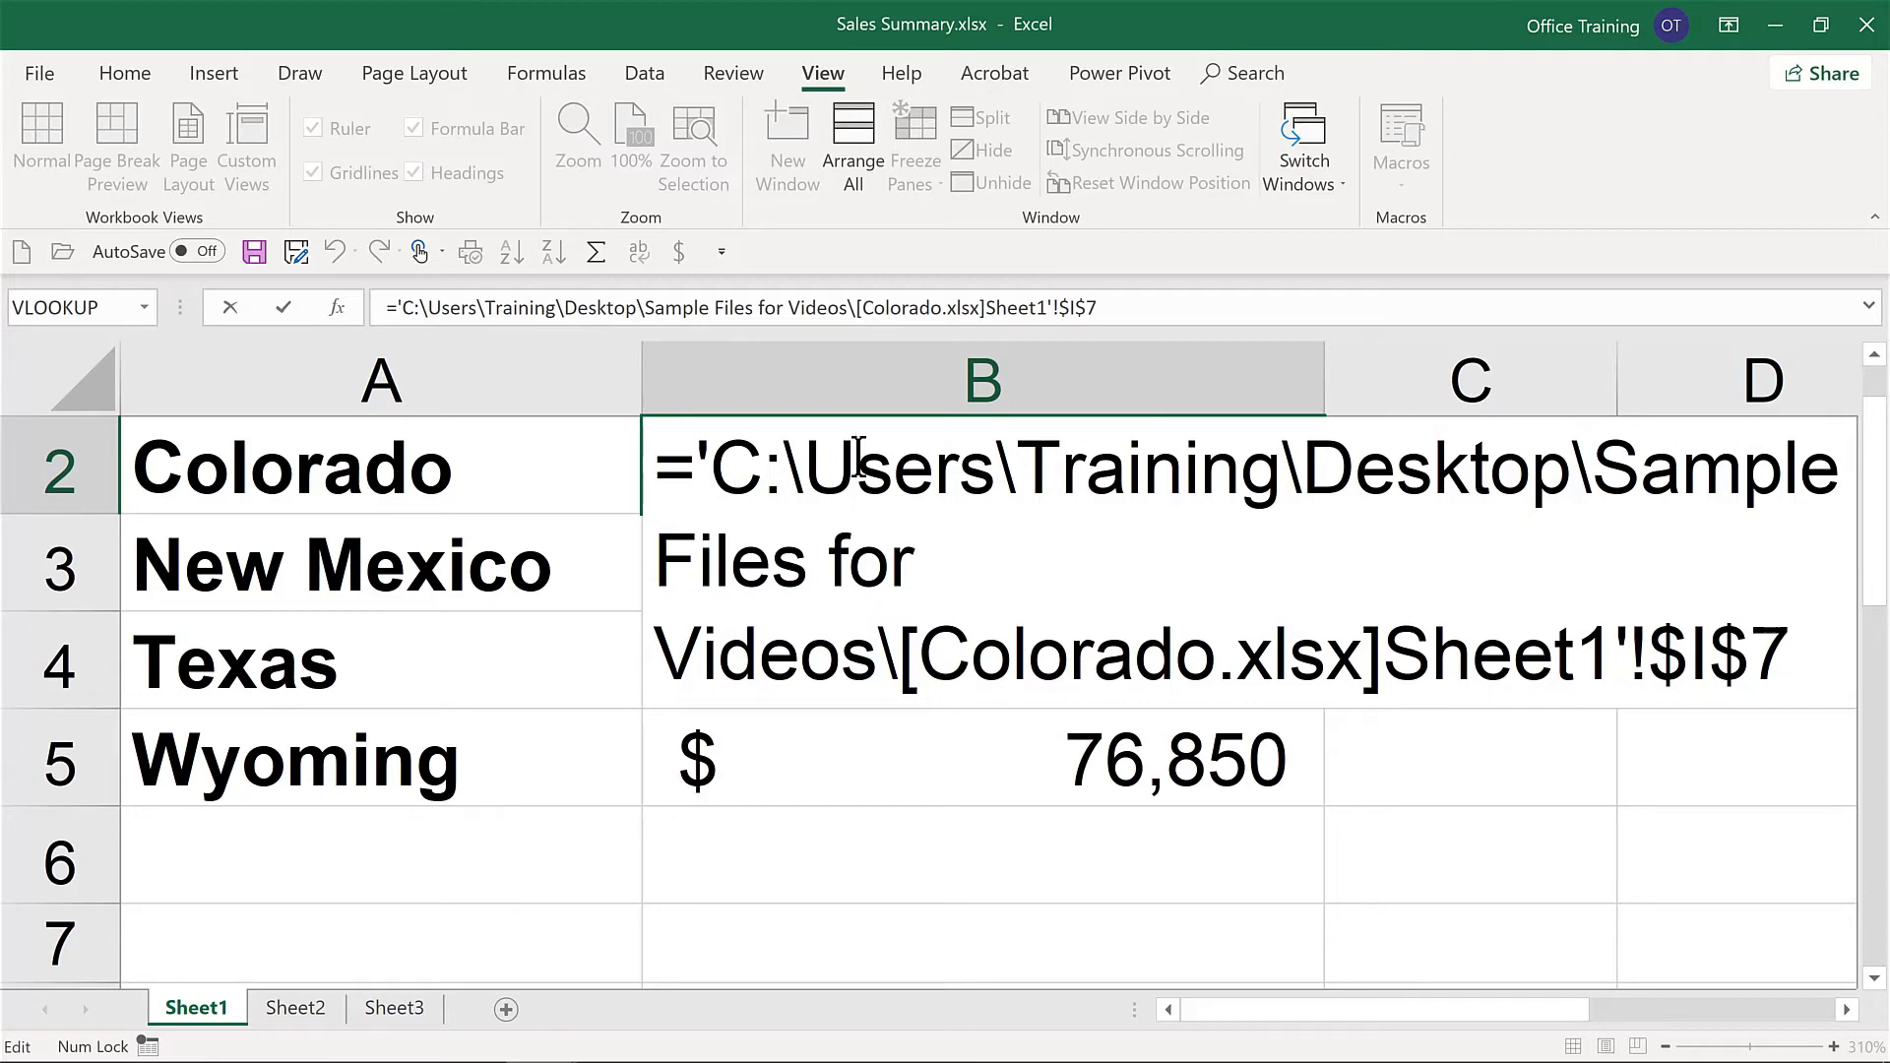
{"action": "key", "text": "ctrl+Return"}
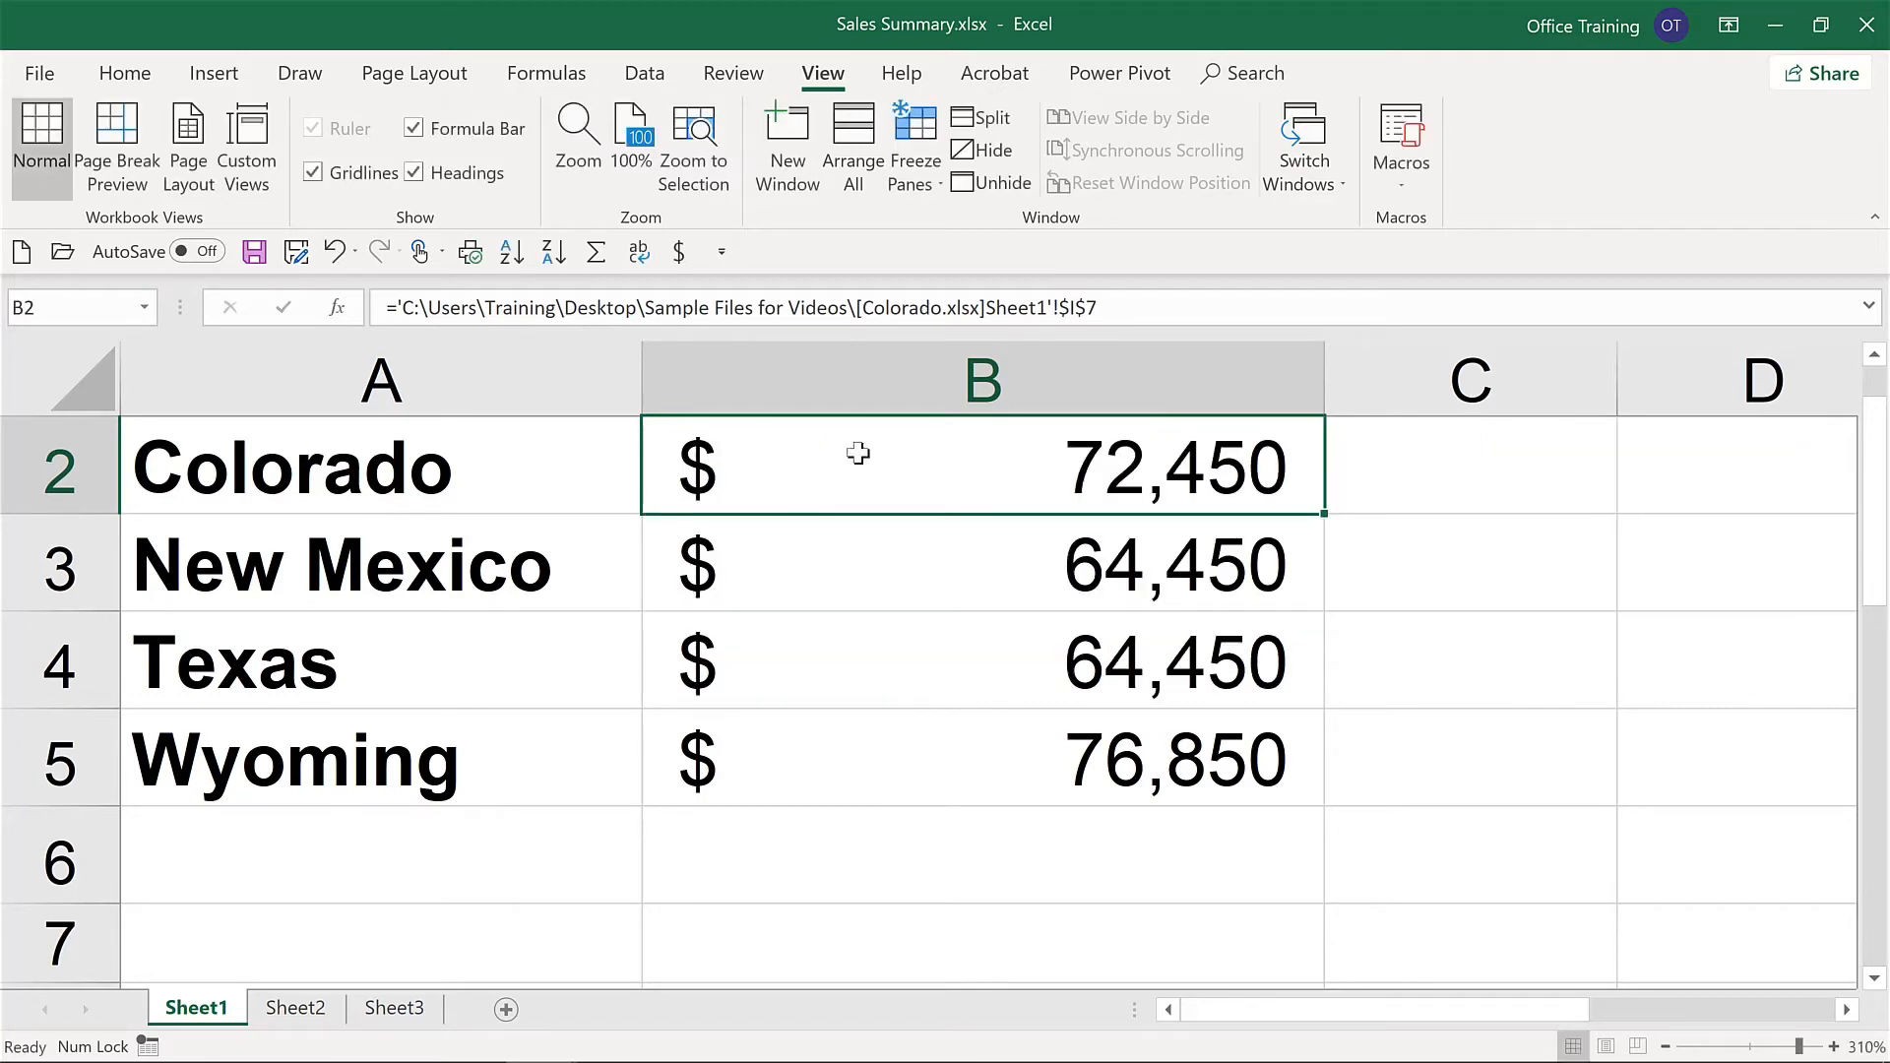
Save and close Sales Summary.xlsx, then reopen it with automatic link updates enabled
{"action": "key", "text": "ctrl+s"}
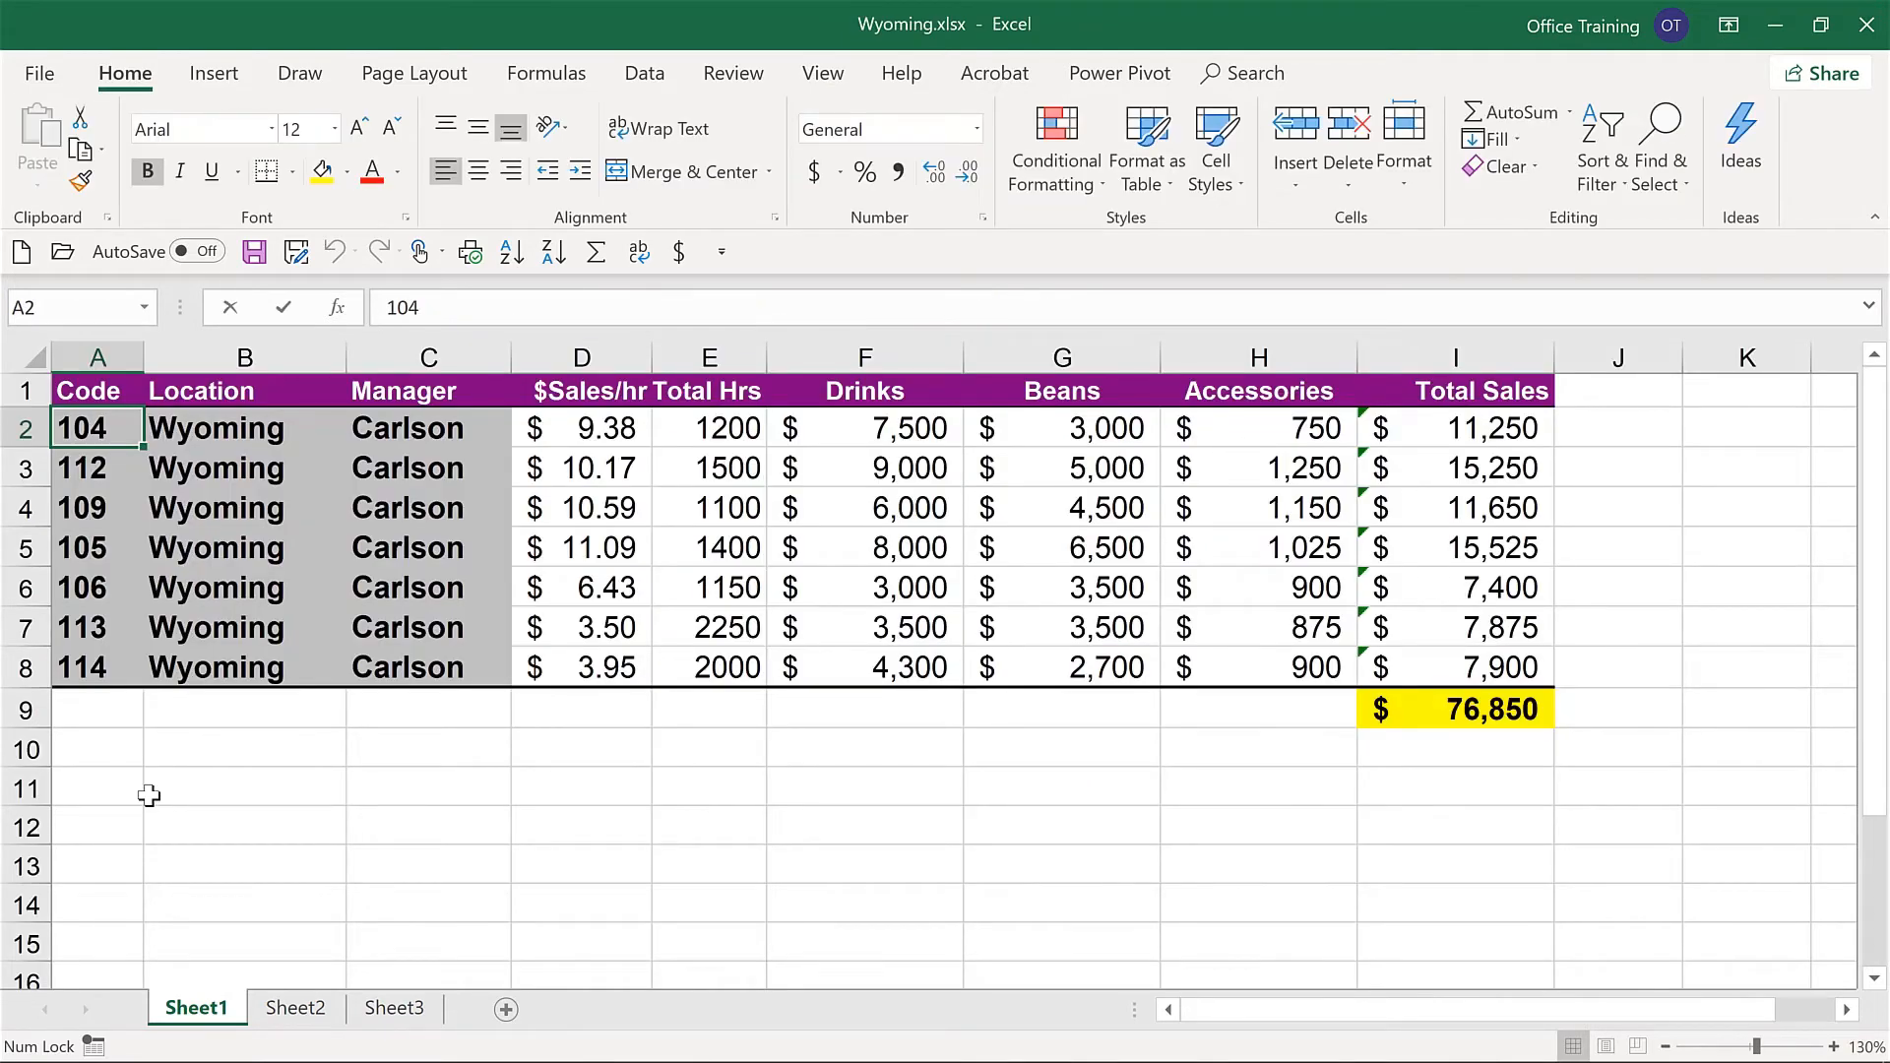
{"action": "key", "text": "ctrl+o"}
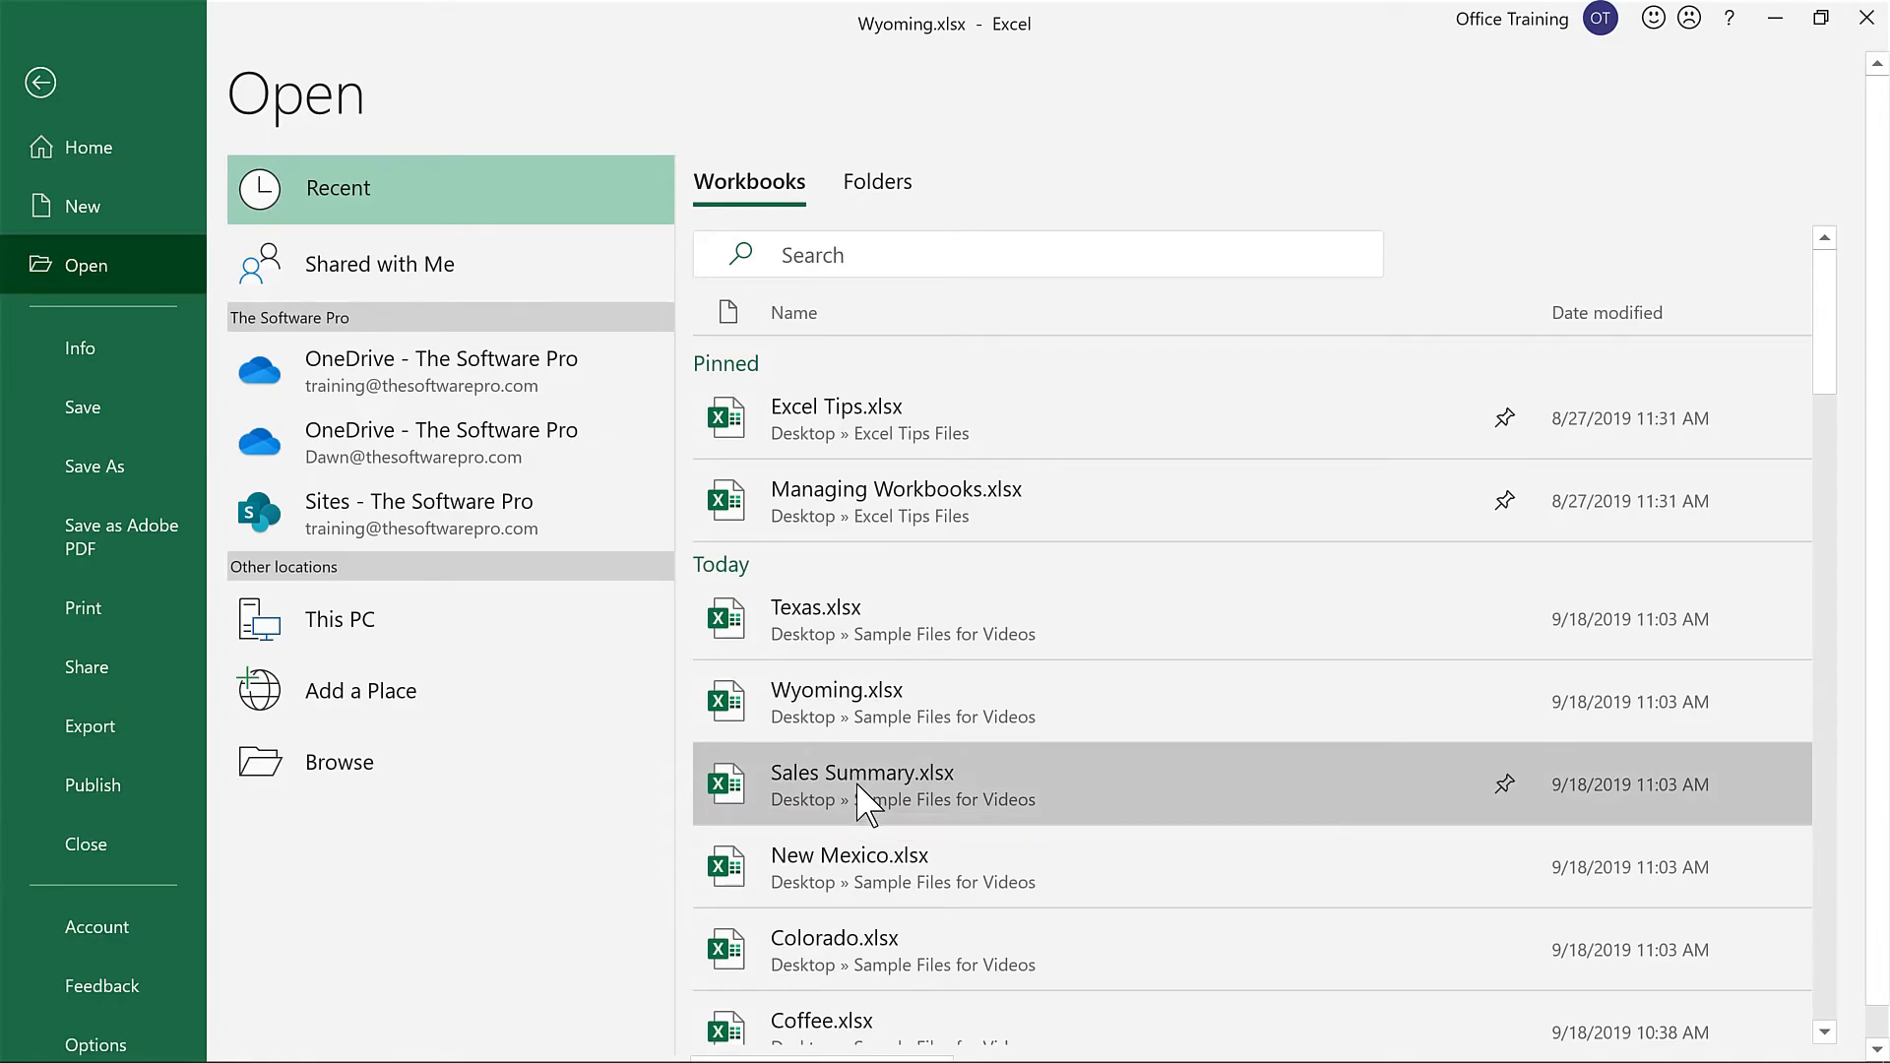
{"action": "left_click", "coordinate": [863, 788]}
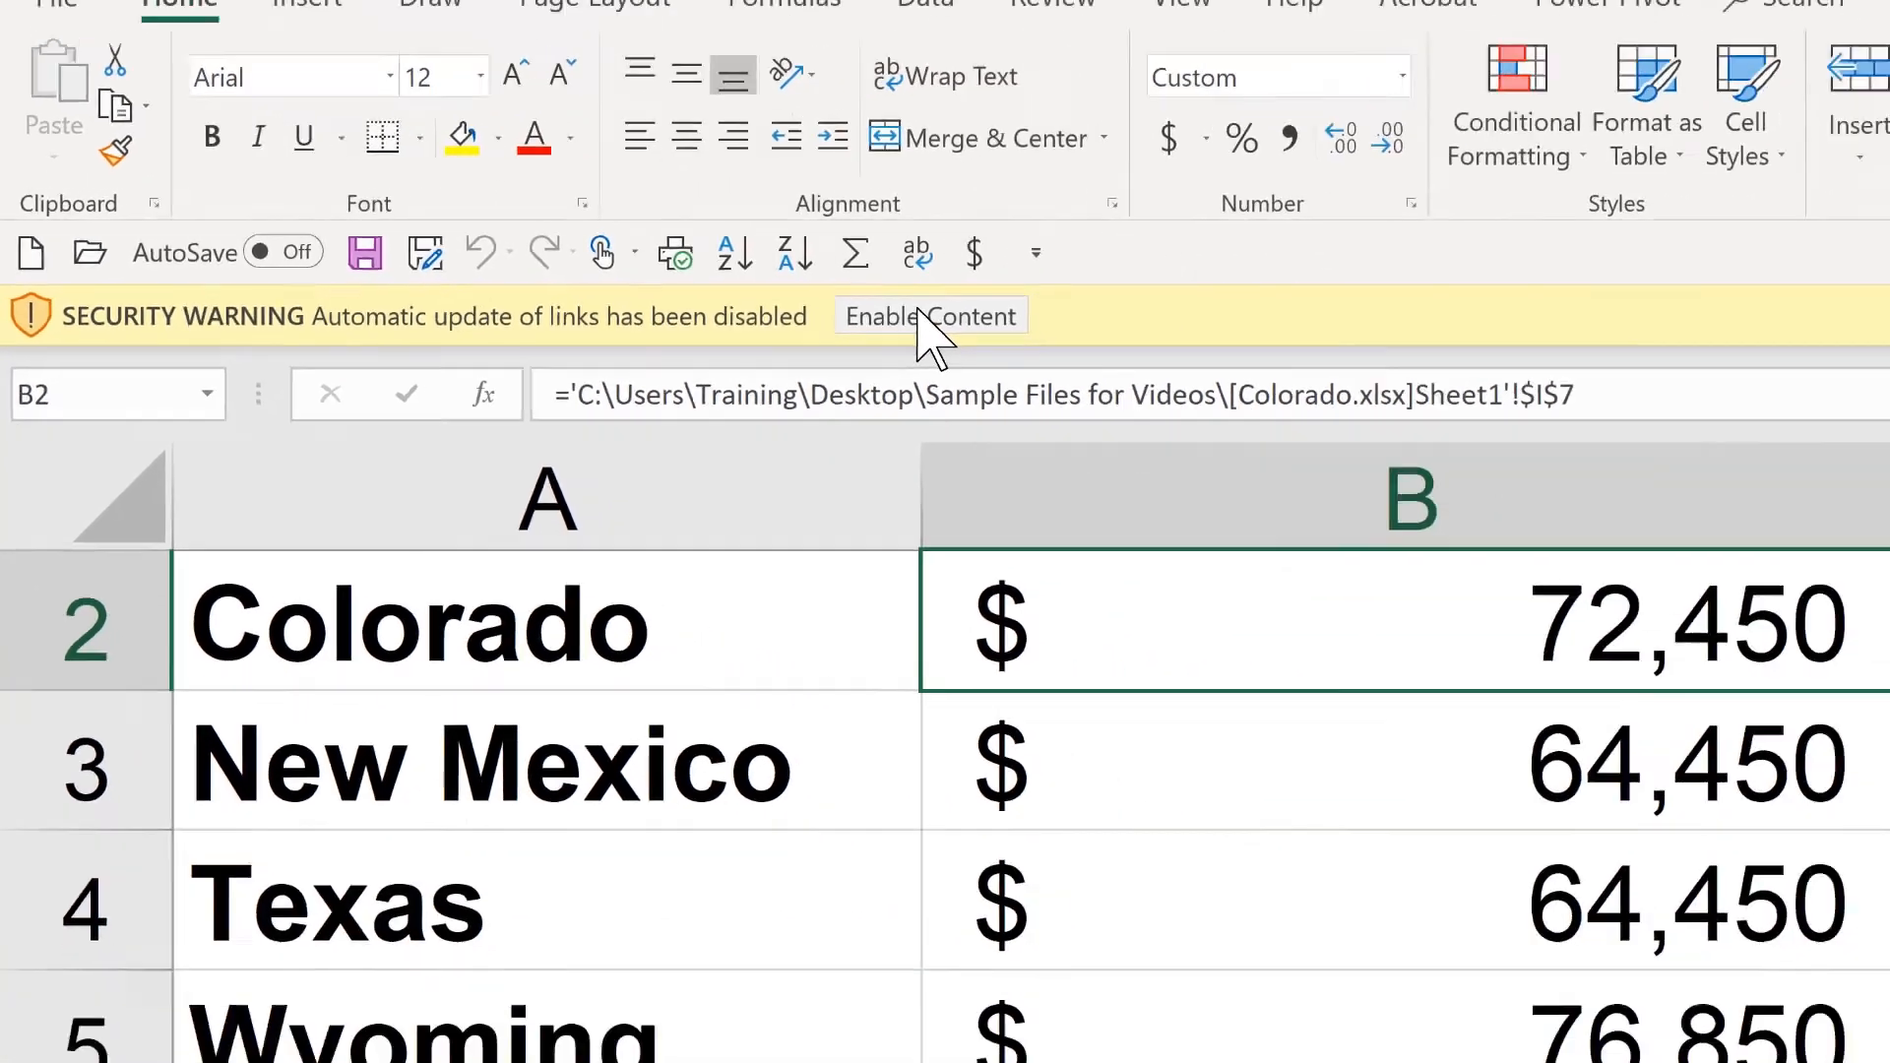
{"action": "left_click", "coordinate": [1280, 341]}
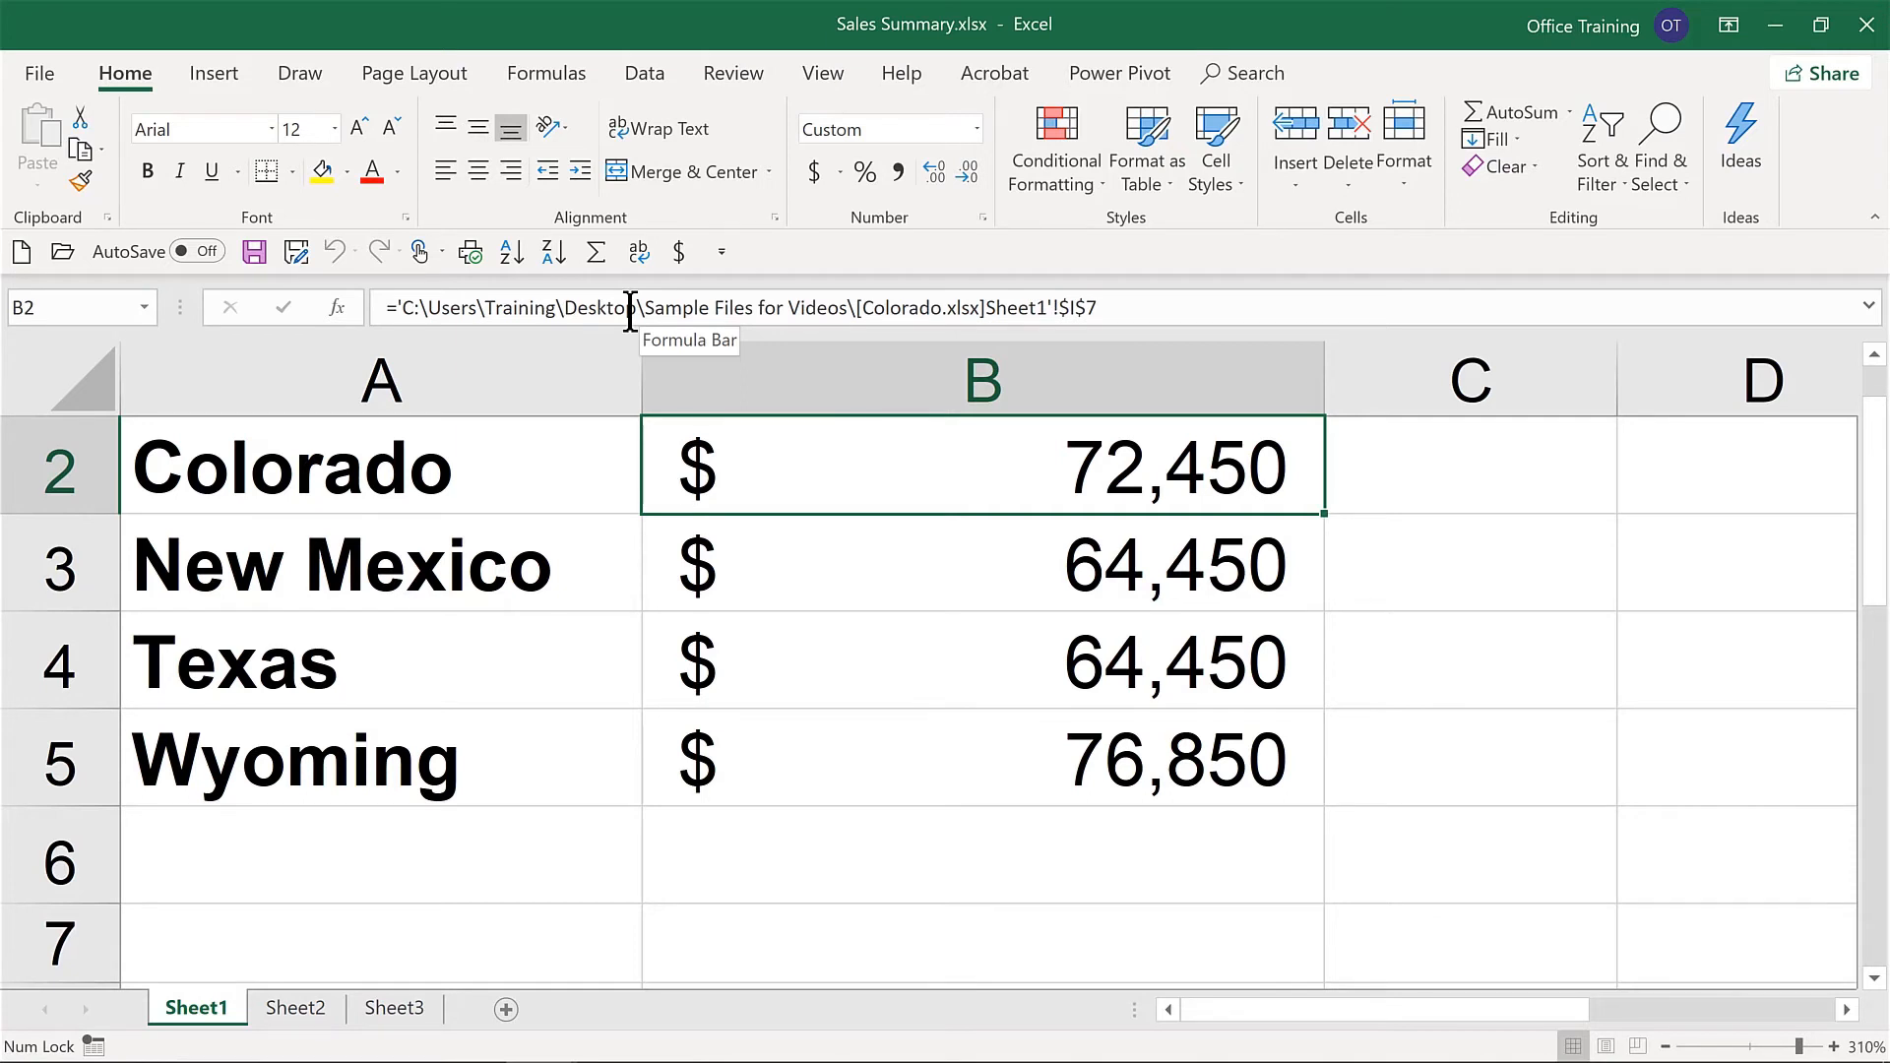
Switch to Wyoming.xlsx and save it under the new name Wyoming 2020.xlsx in the Sample Files for Videos folder
{"action": "left_click", "coordinate": [821, 73]}
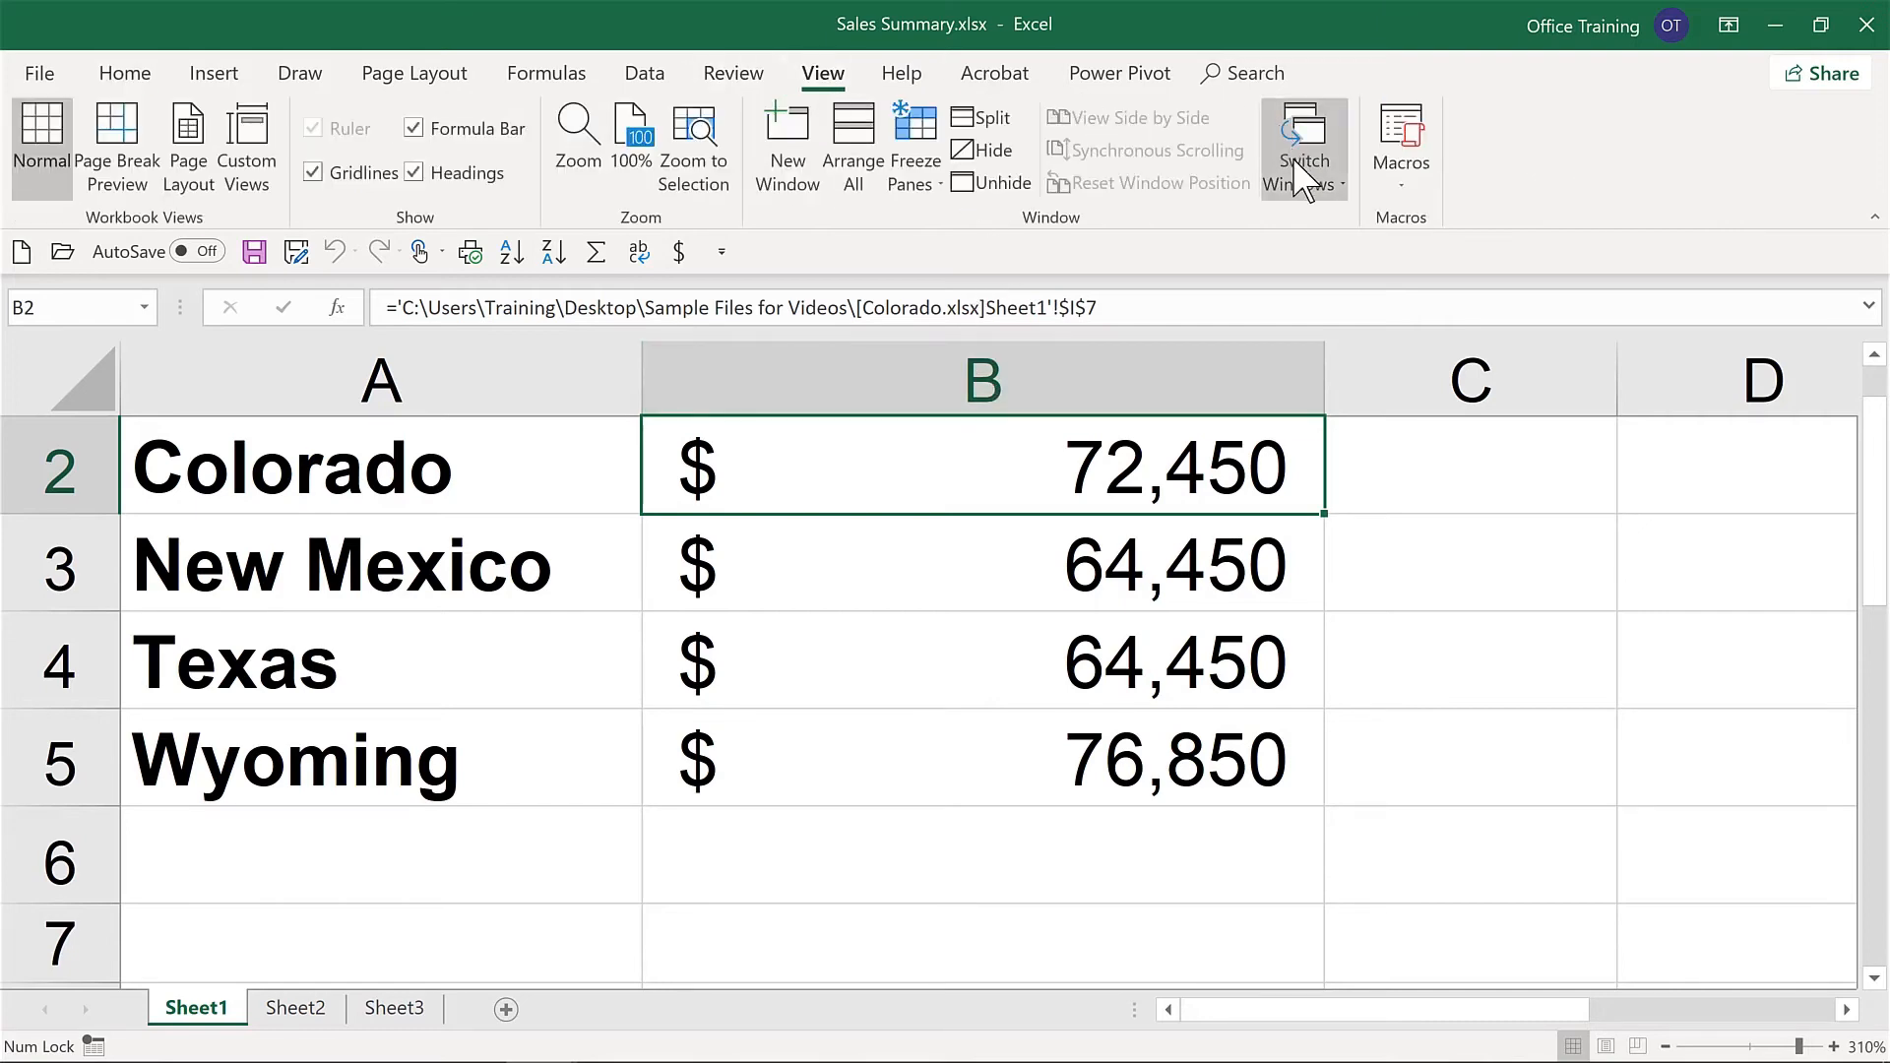
{"action": "left_click", "coordinate": [1304, 180]}
{"action": "key", "text": "Escape"}
{"action": "left_click", "coordinate": [1336, 297]}
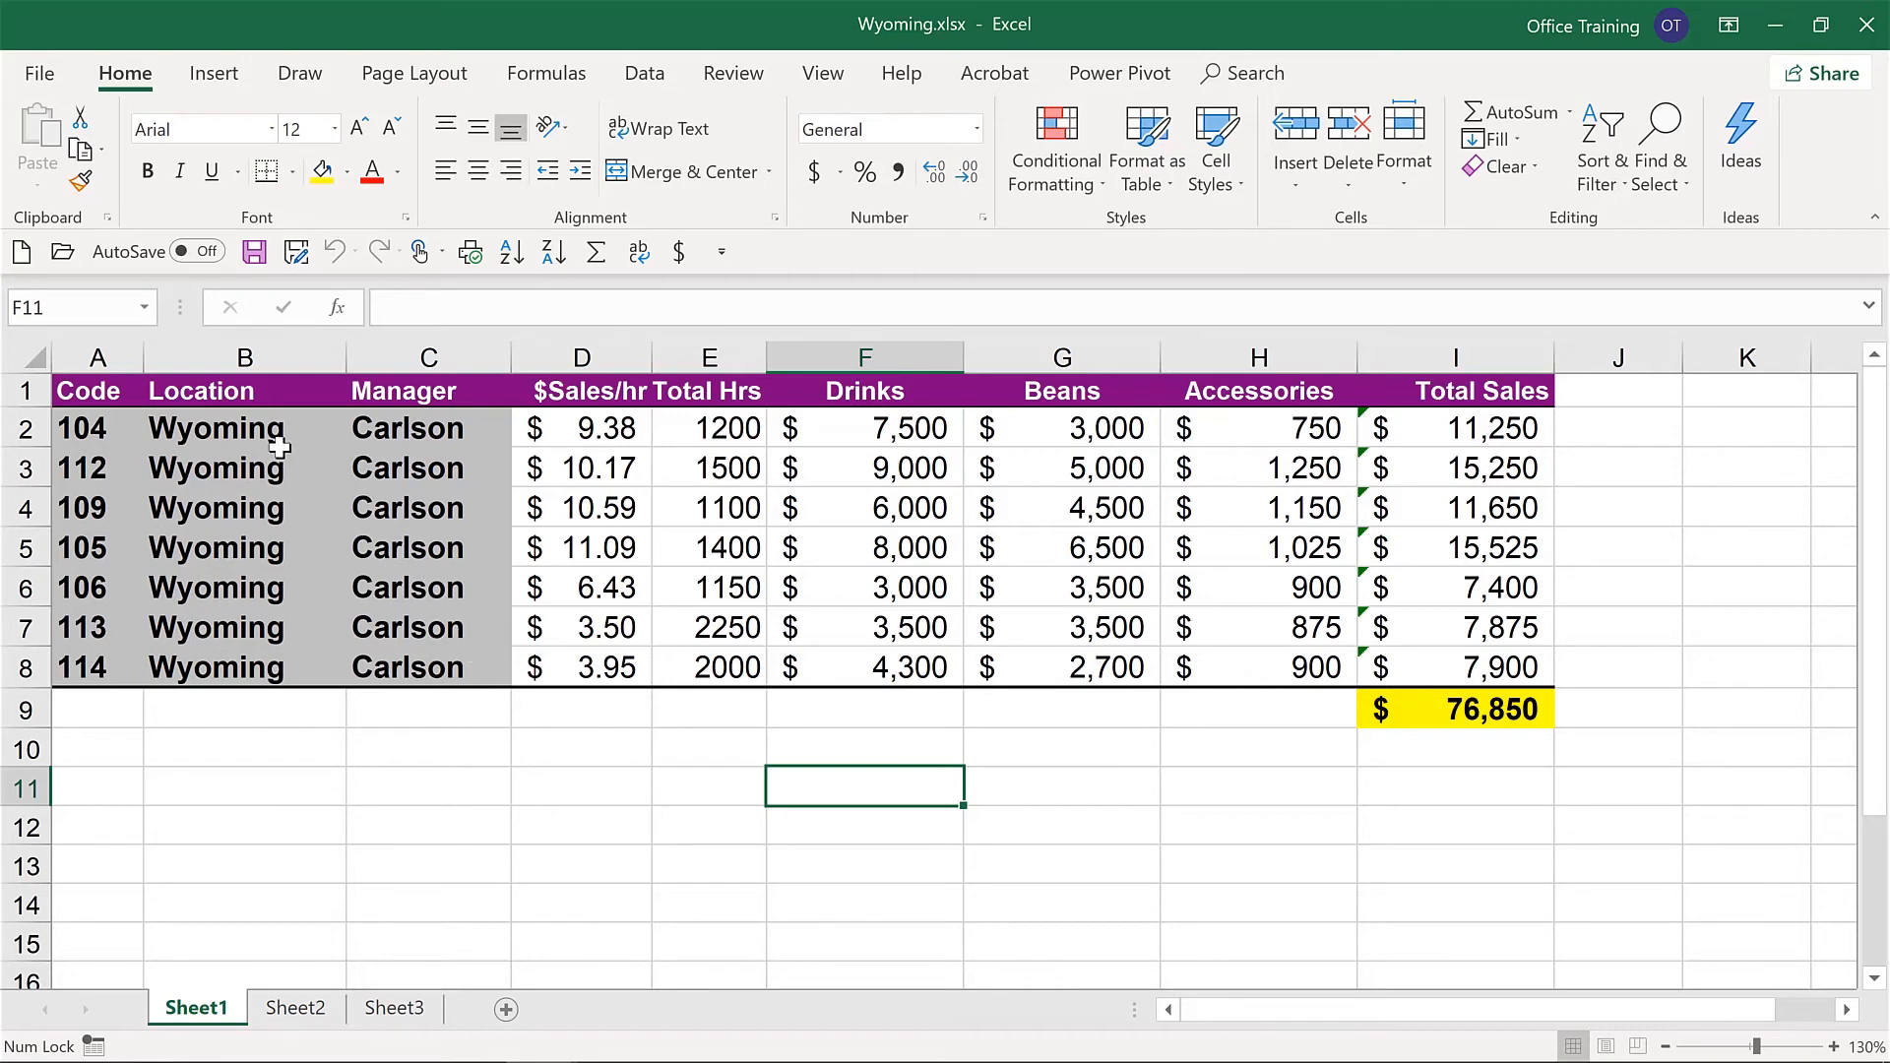
{"action": "left_click", "coordinate": [296, 252]}
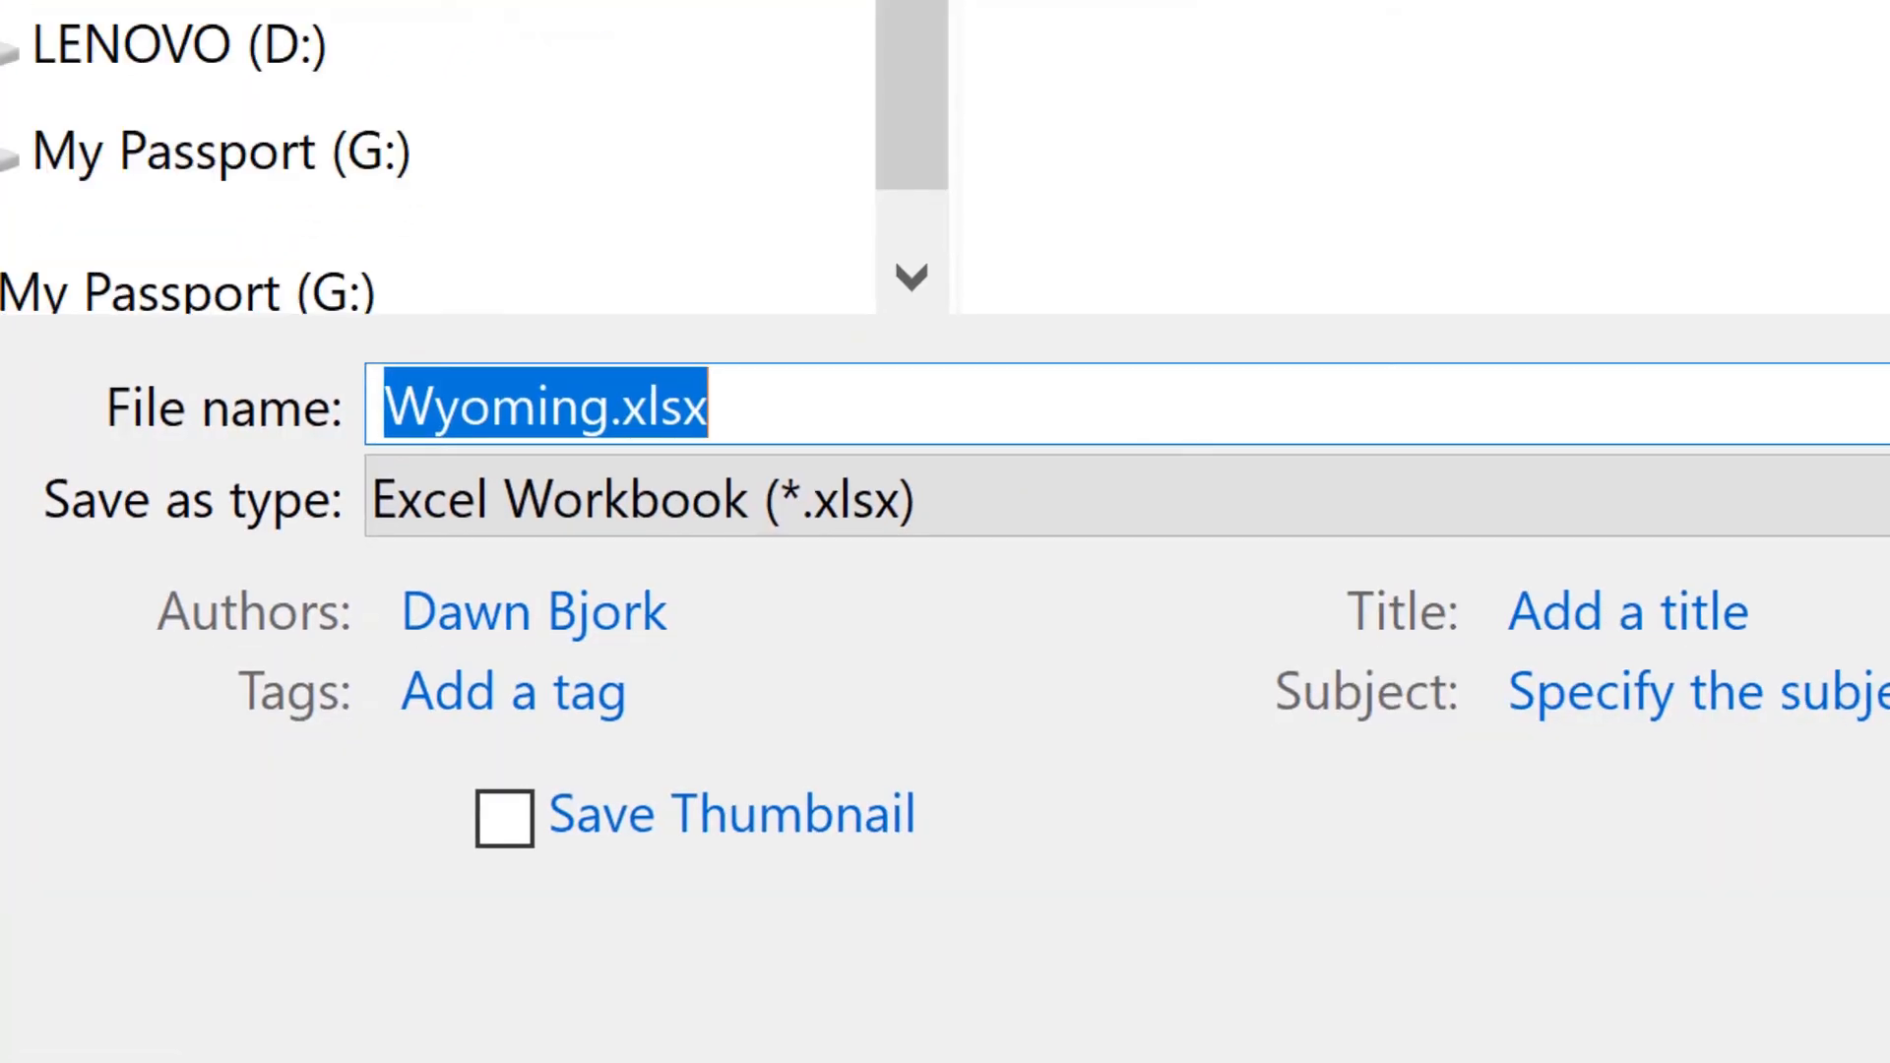
{"action": "key", "text": "Right"}
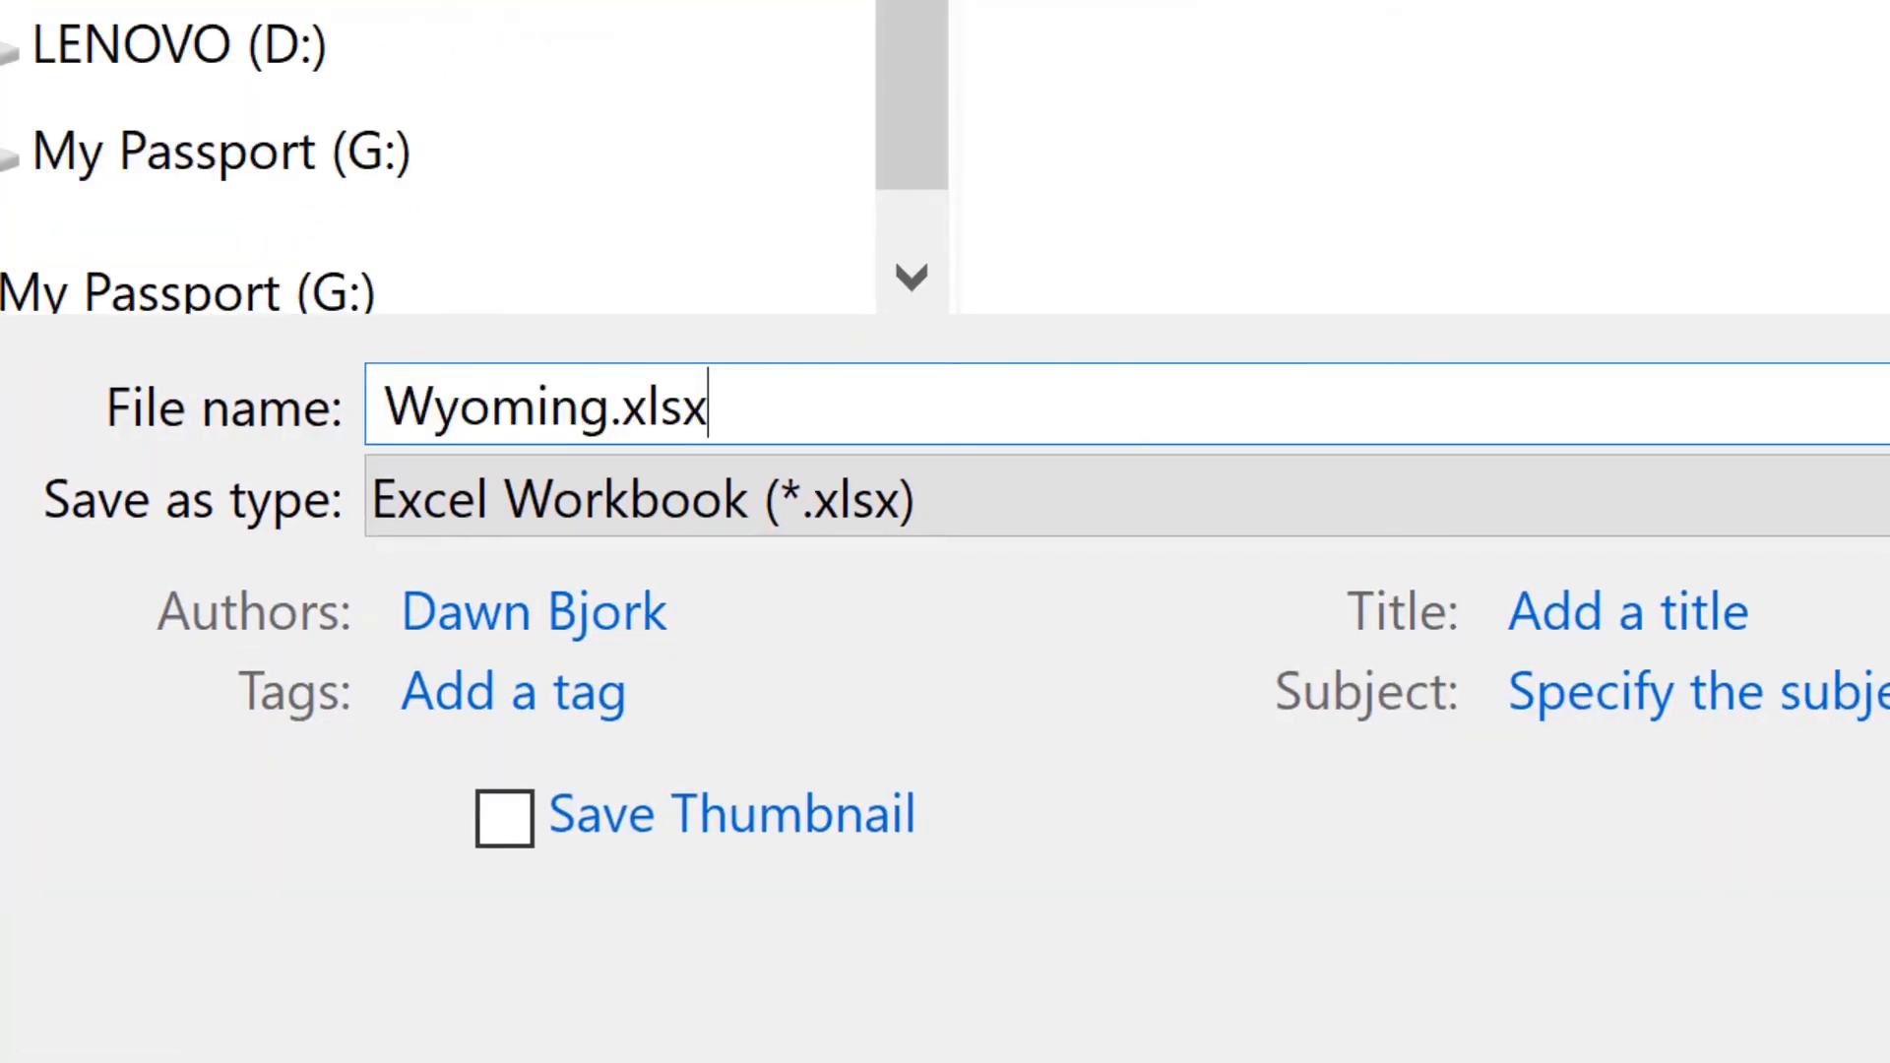
{"action": "key", "text": "Left"}
{"action": "key", "text": "Left"}
{"action": "key", "text": "Left"}
{"action": "key", "text": "Left"}
{"action": "type", "text": "2020"}
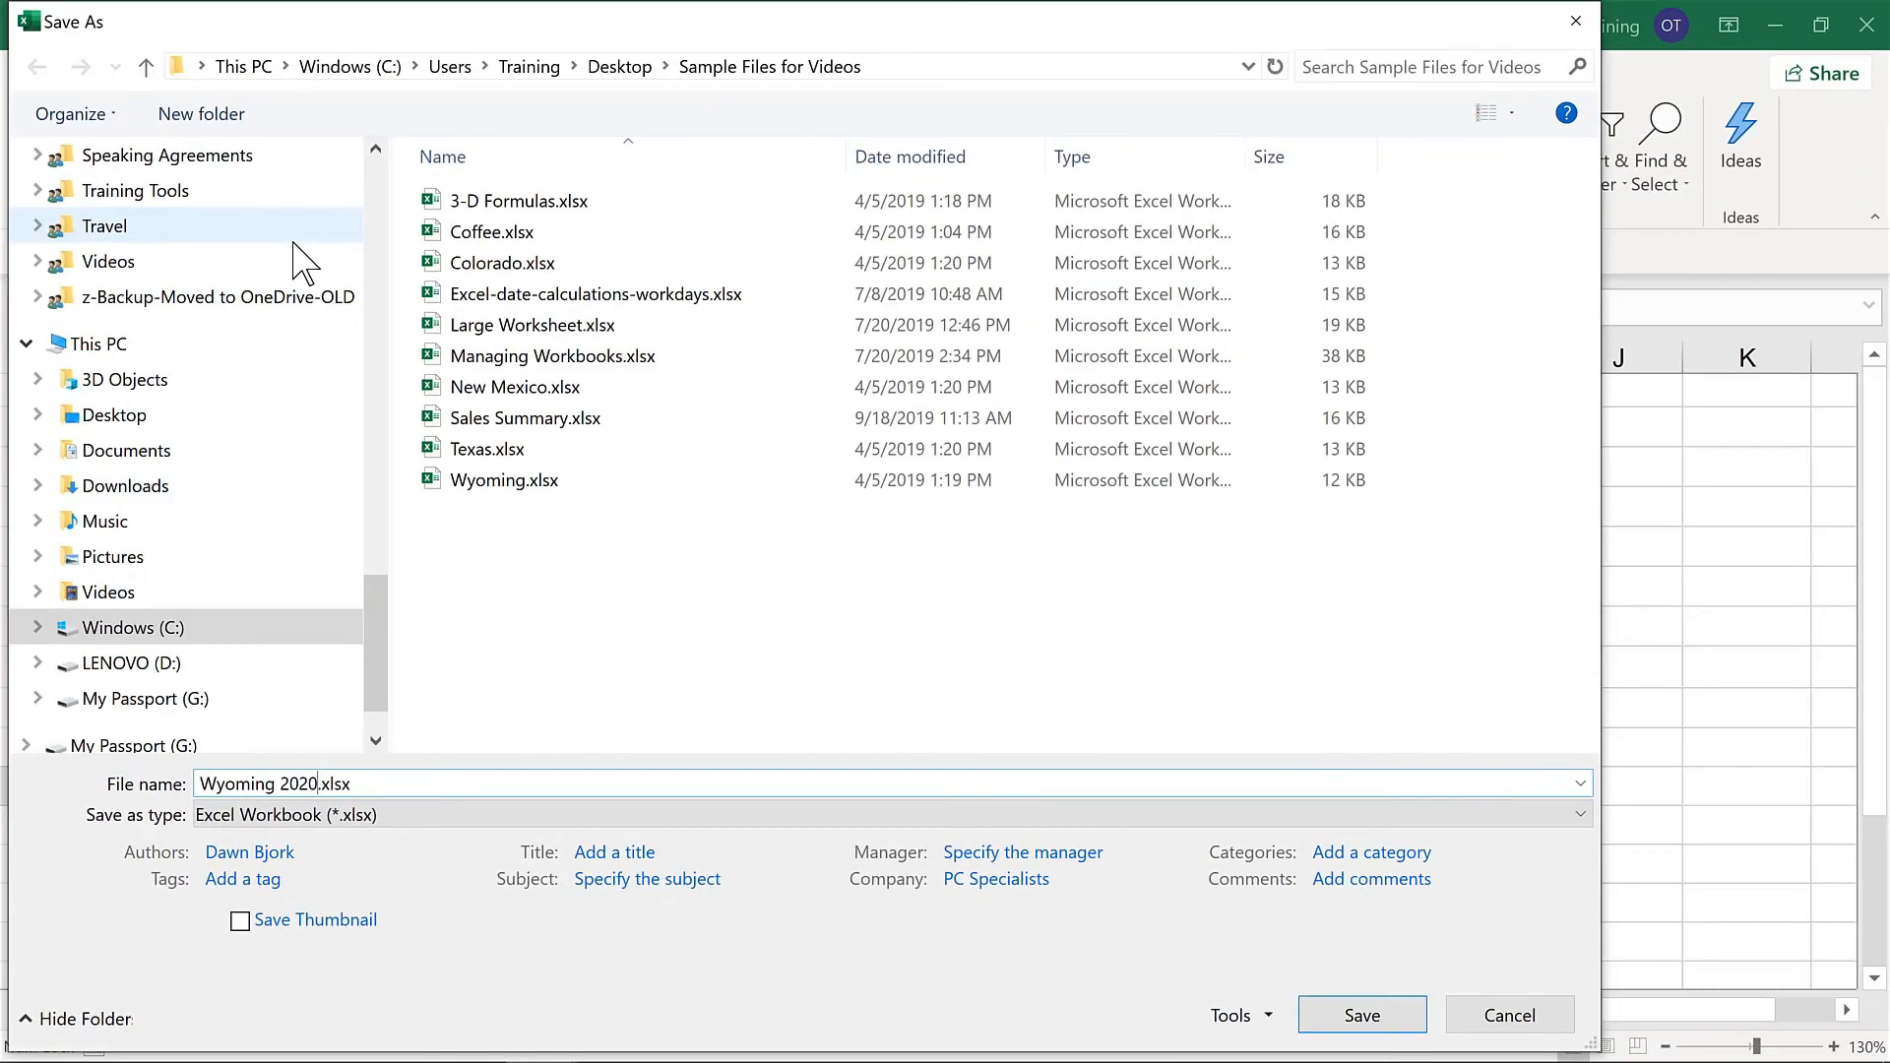
{"action": "key", "text": "Return"}
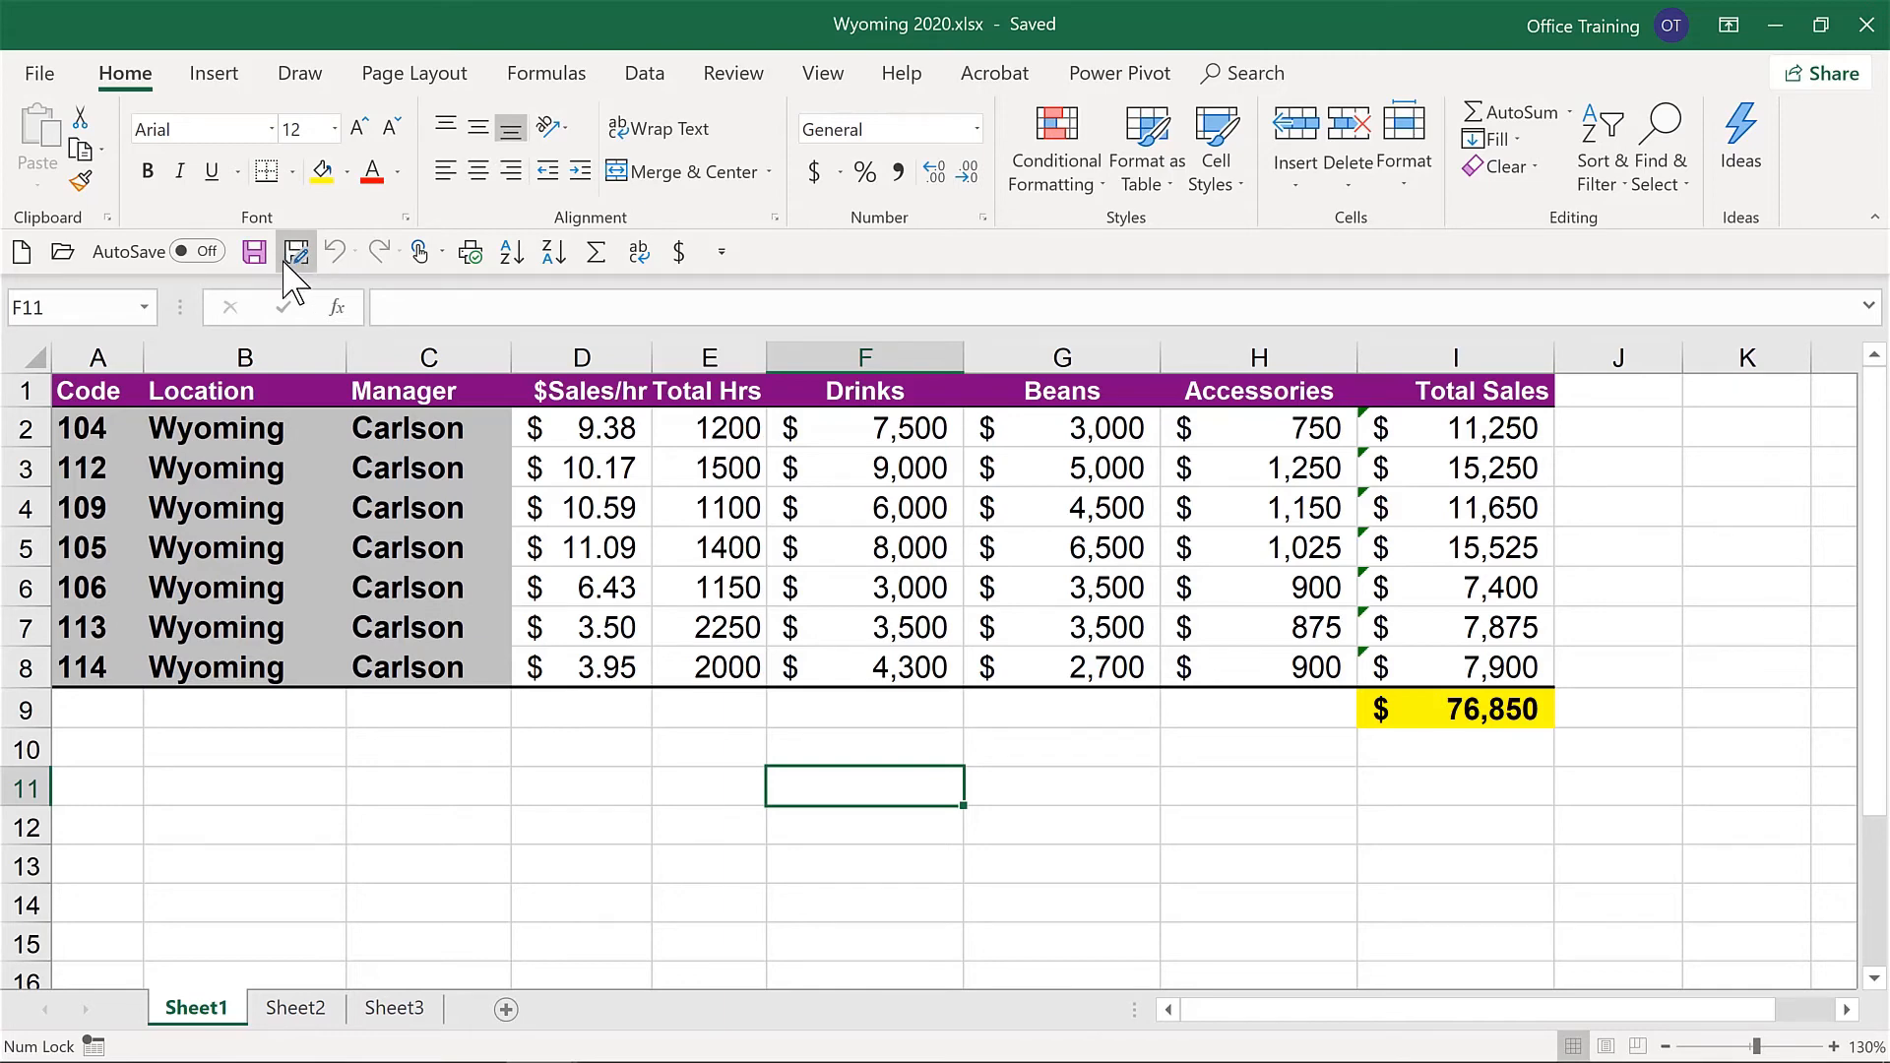
Save both Wyoming 2020.xlsx and Sales Summary.xlsx
{"action": "left_click", "coordinate": [248, 254]}
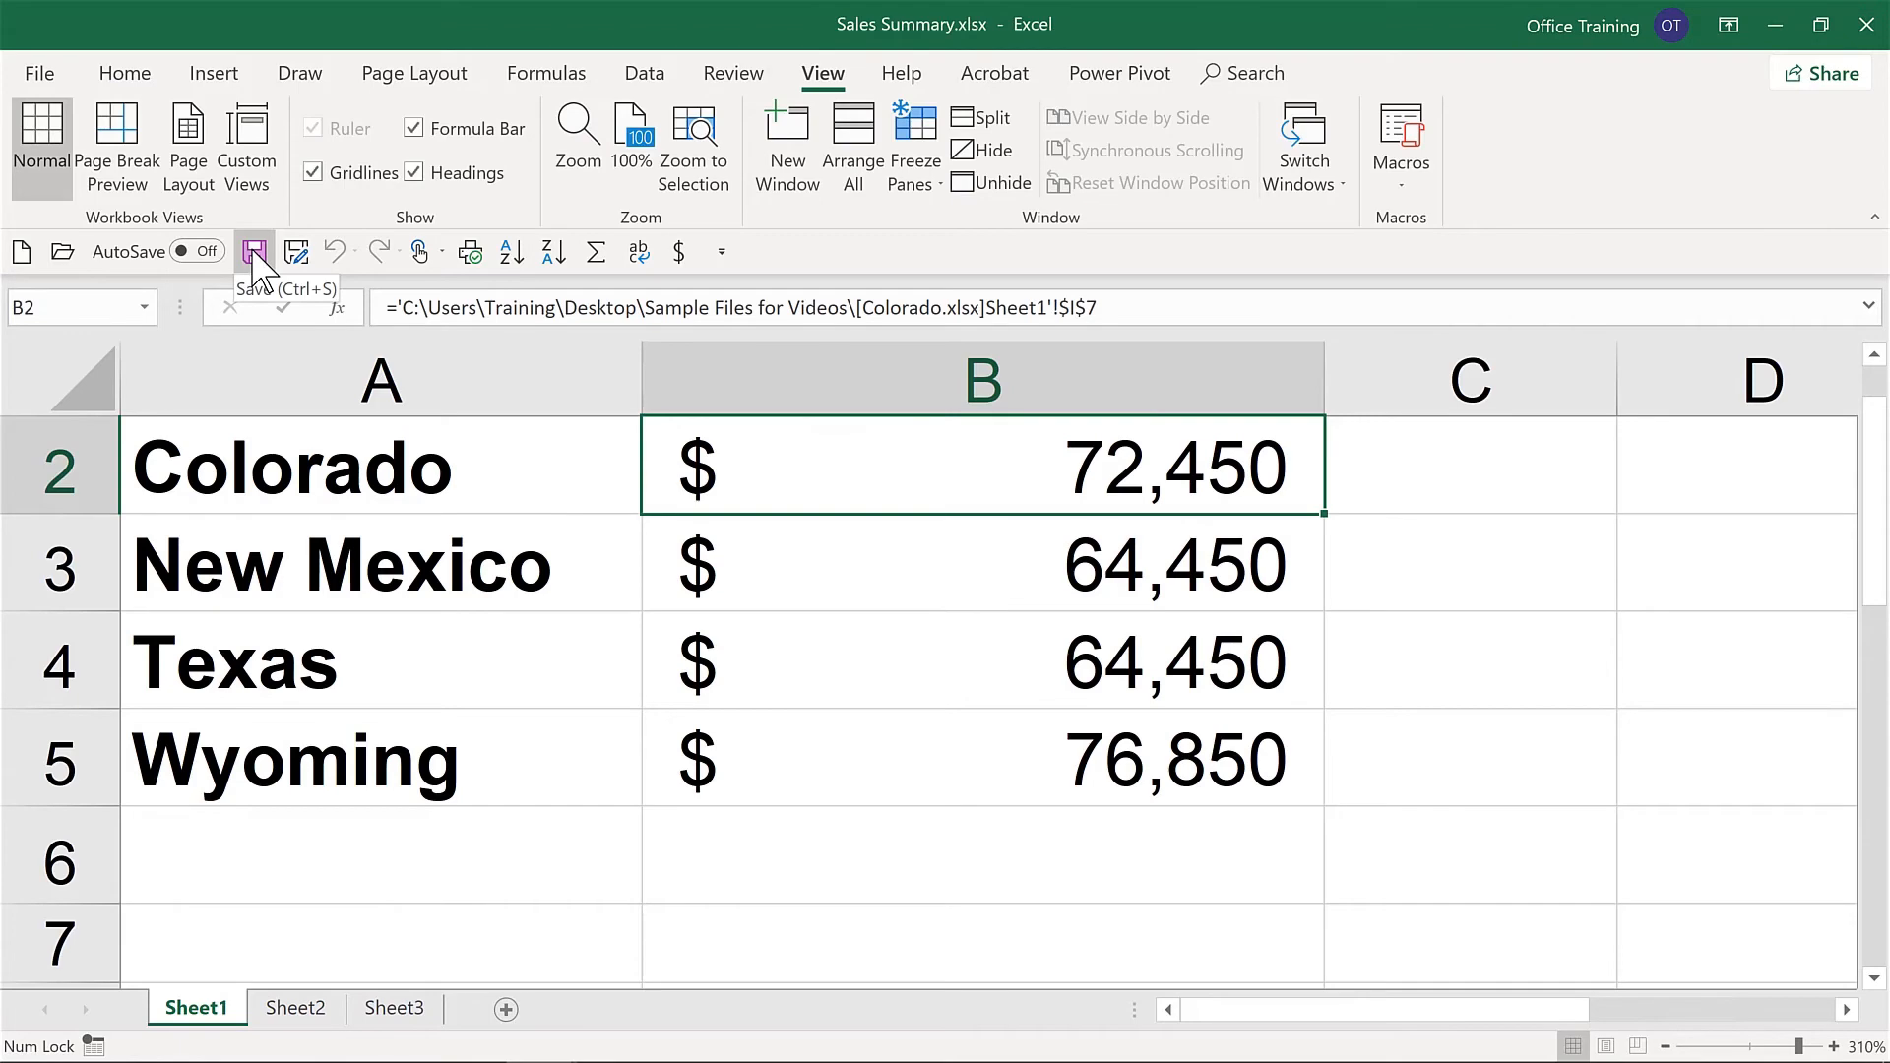
{"action": "left_click", "coordinate": [254, 254]}
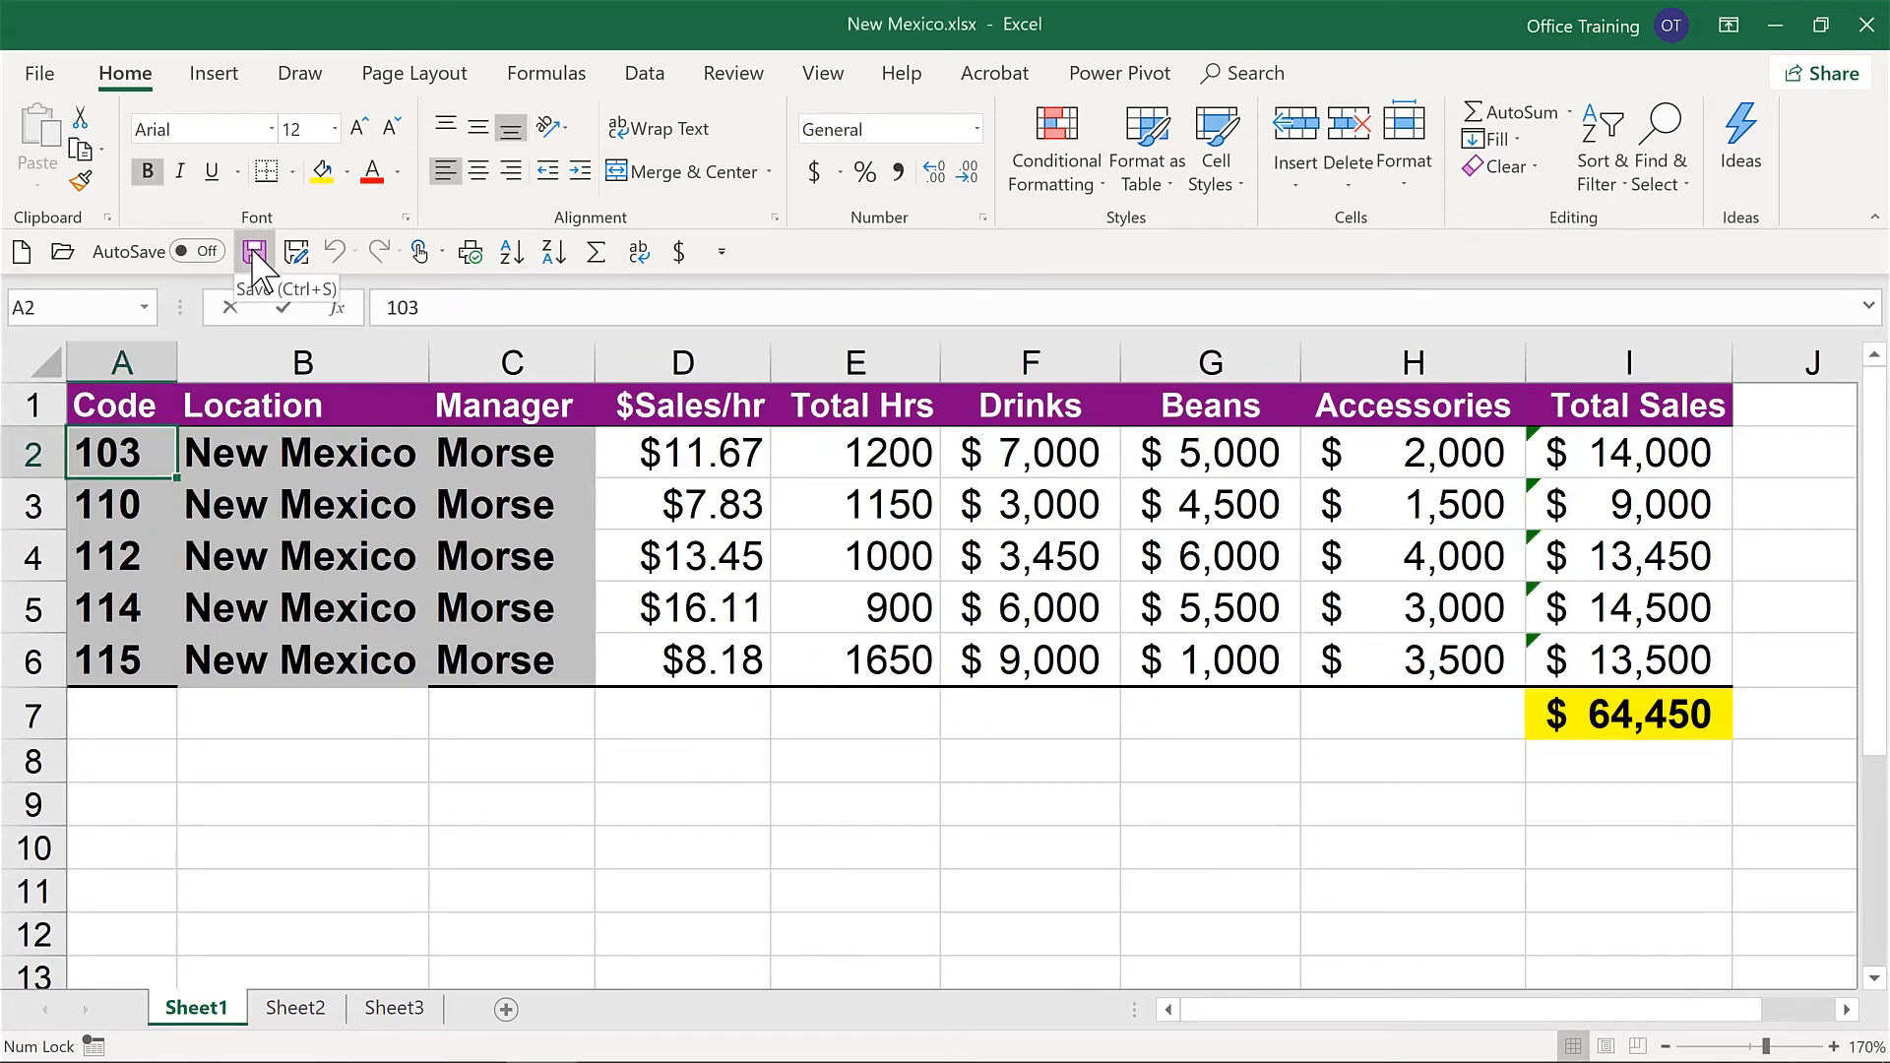
Set the Accessories value in H2 of New Mexico.xlsx to 100000, autofit the Total Sales column and save the workbook
{"action": "left_click", "coordinate": [1414, 455]}
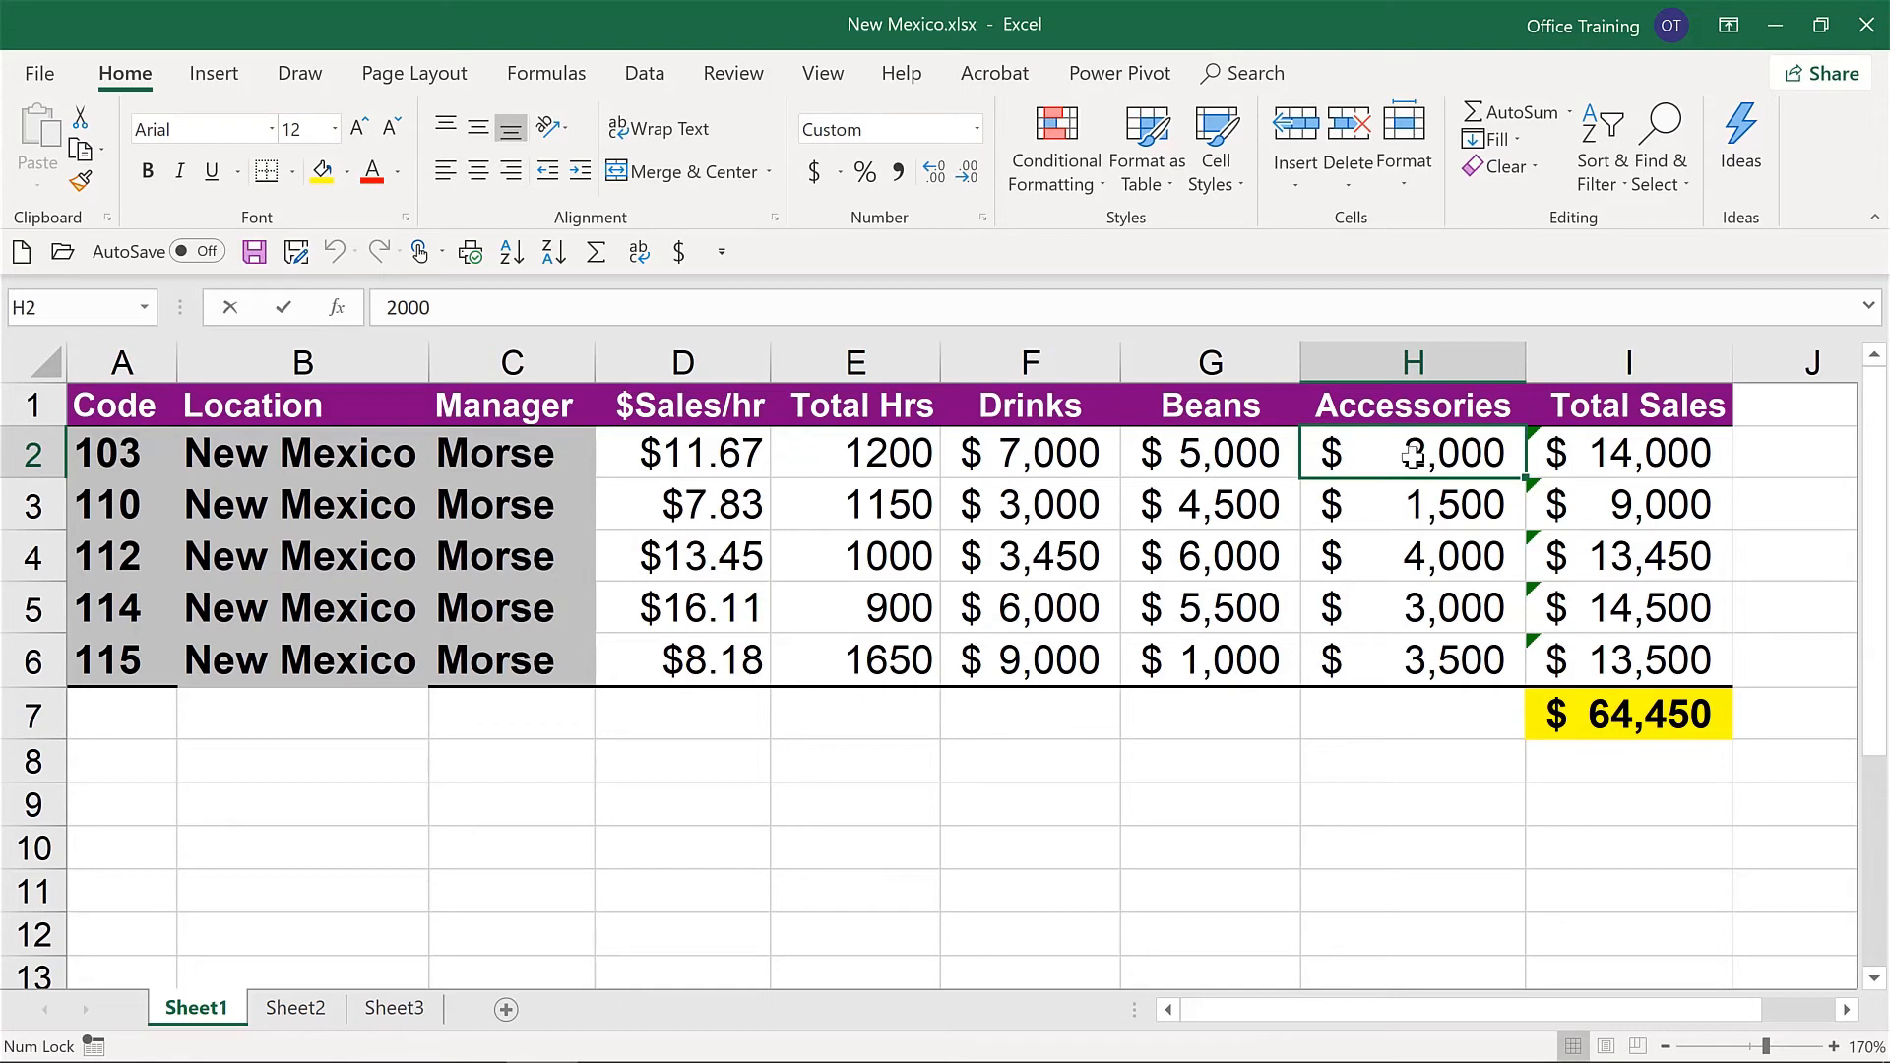
{"action": "type", "text": "1000"}
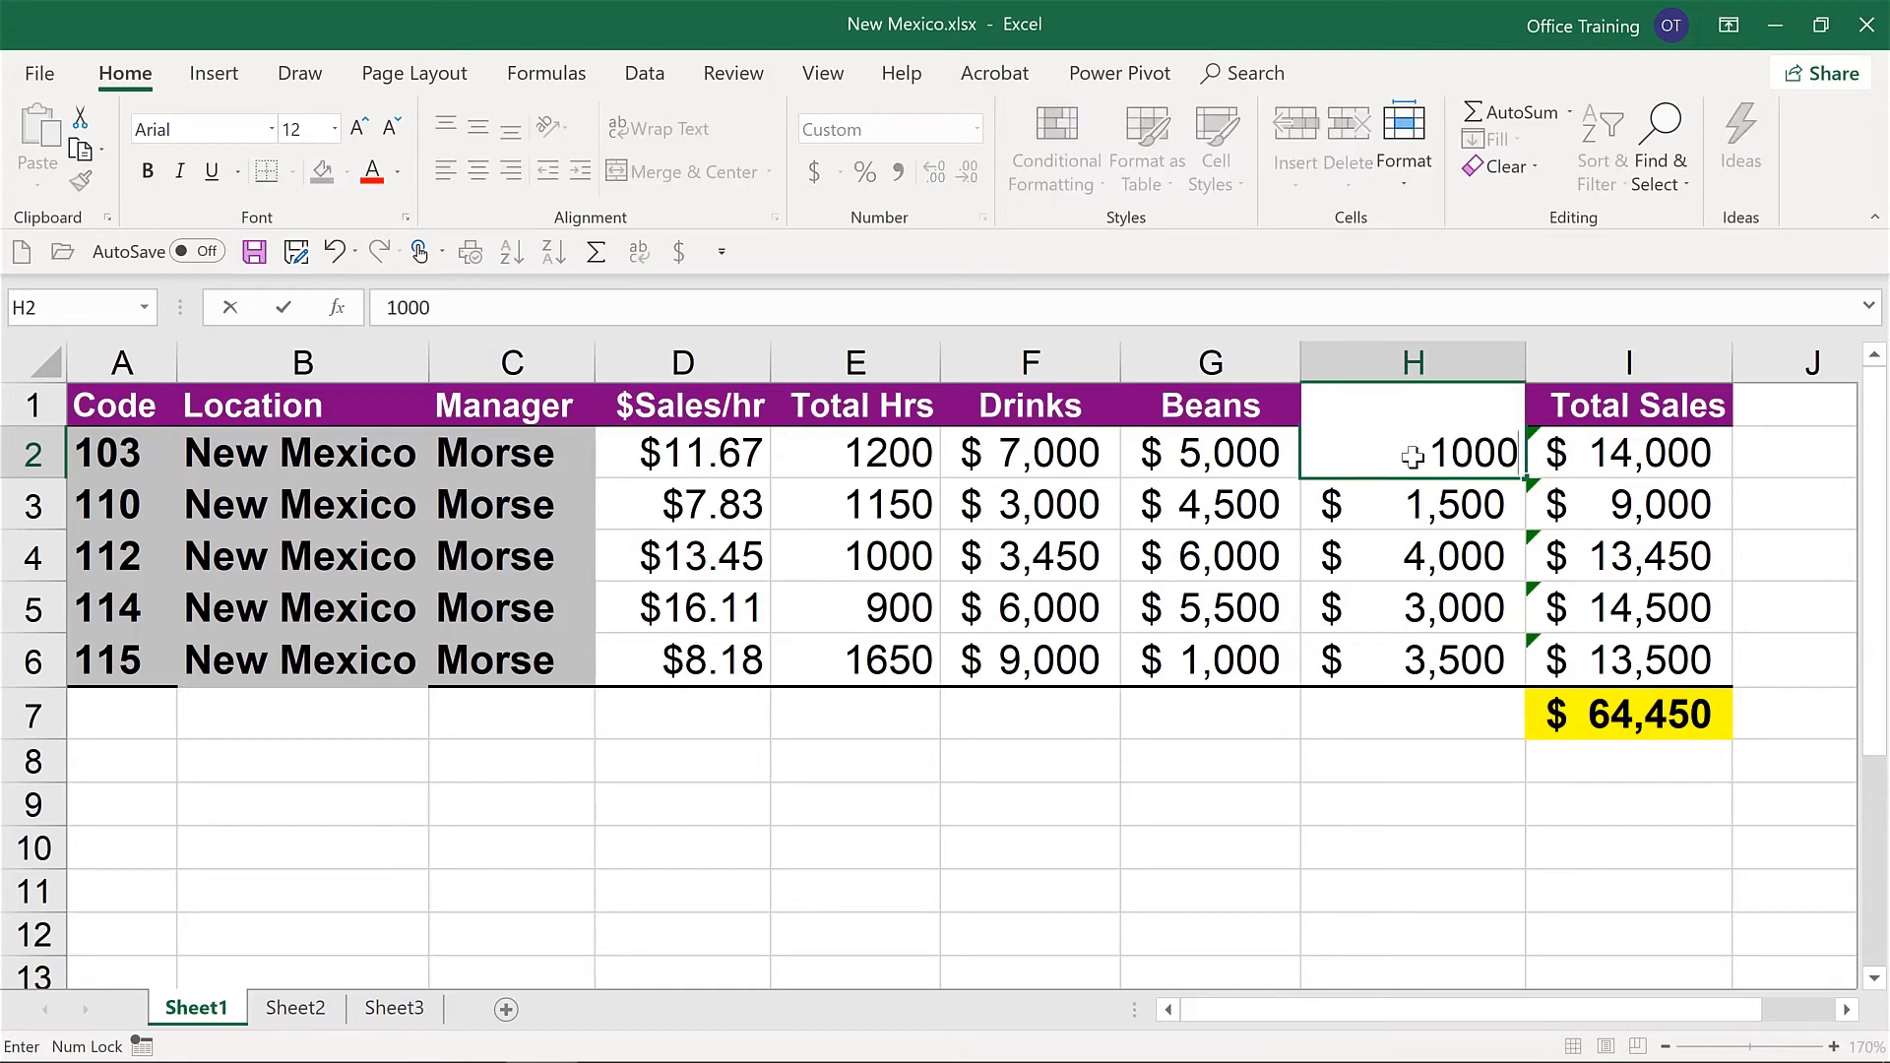
{"action": "type", "text": "00"}
{"action": "key", "text": "Return"}
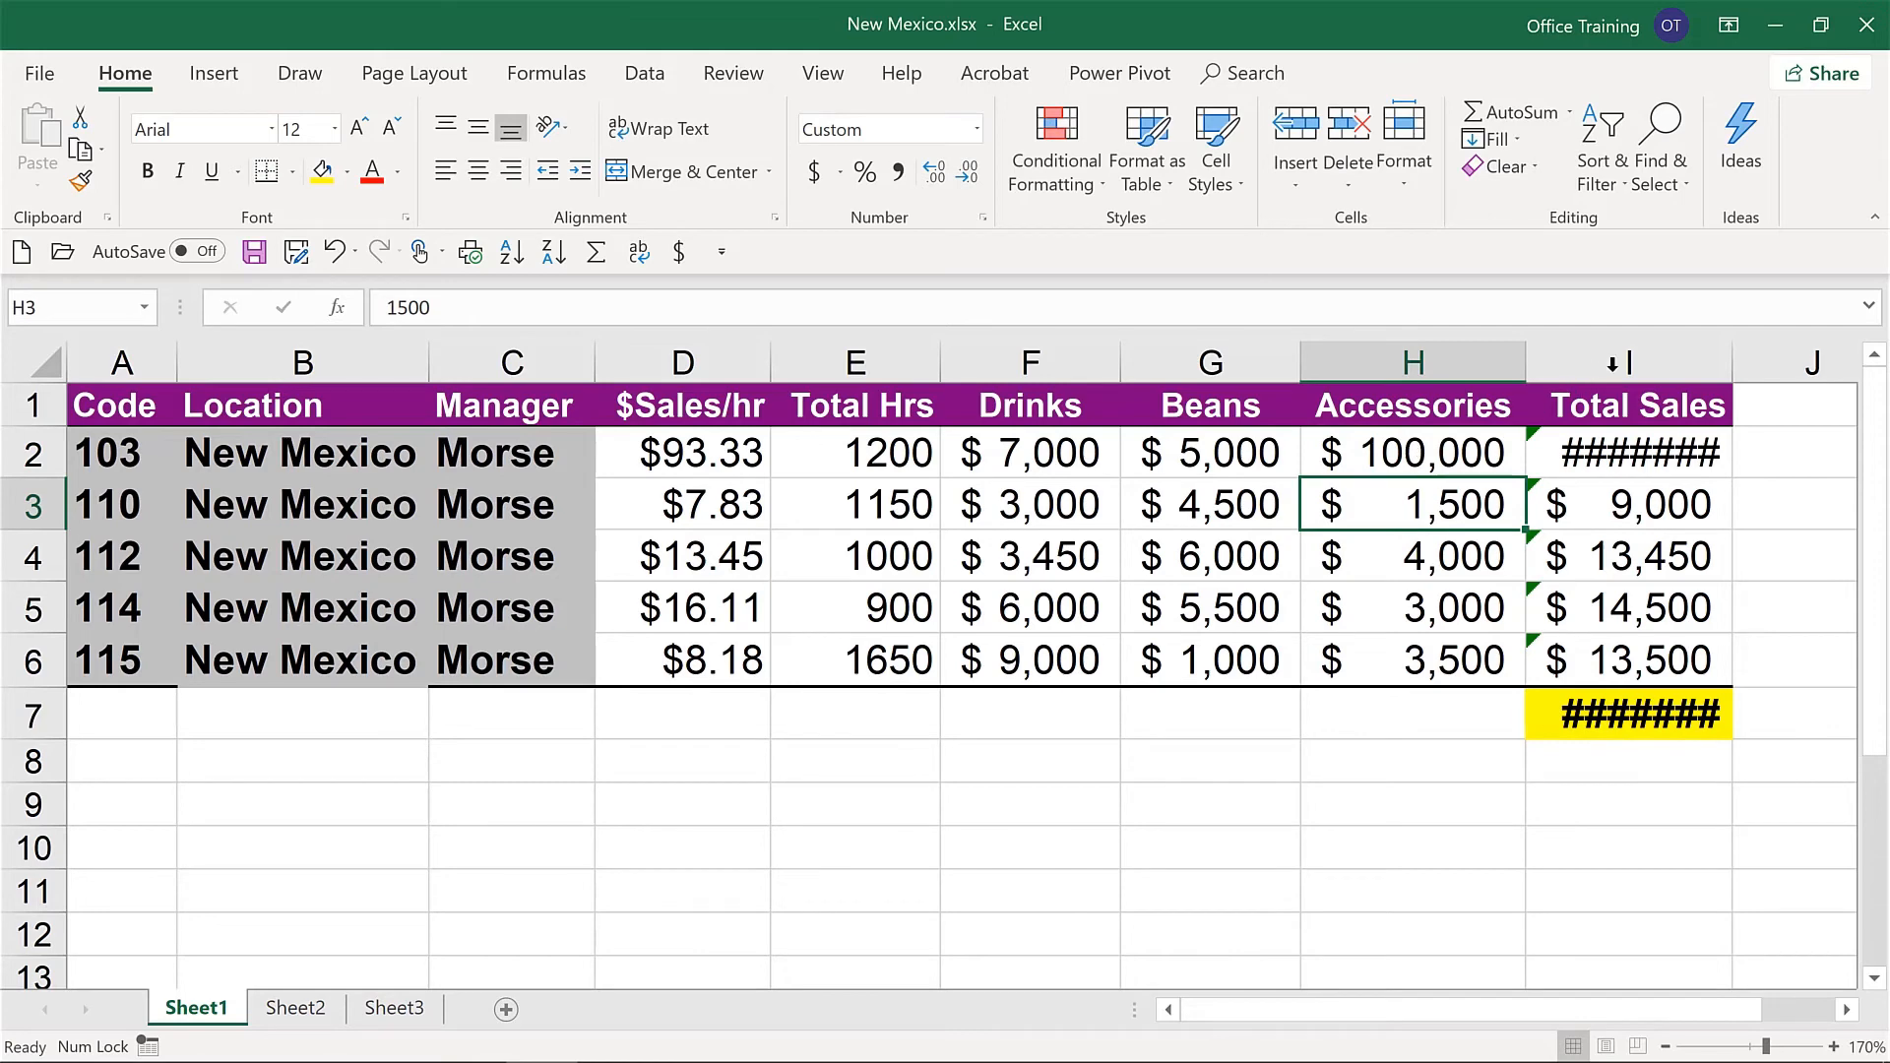
{"action": "double_click", "coordinate": [1722, 362]}
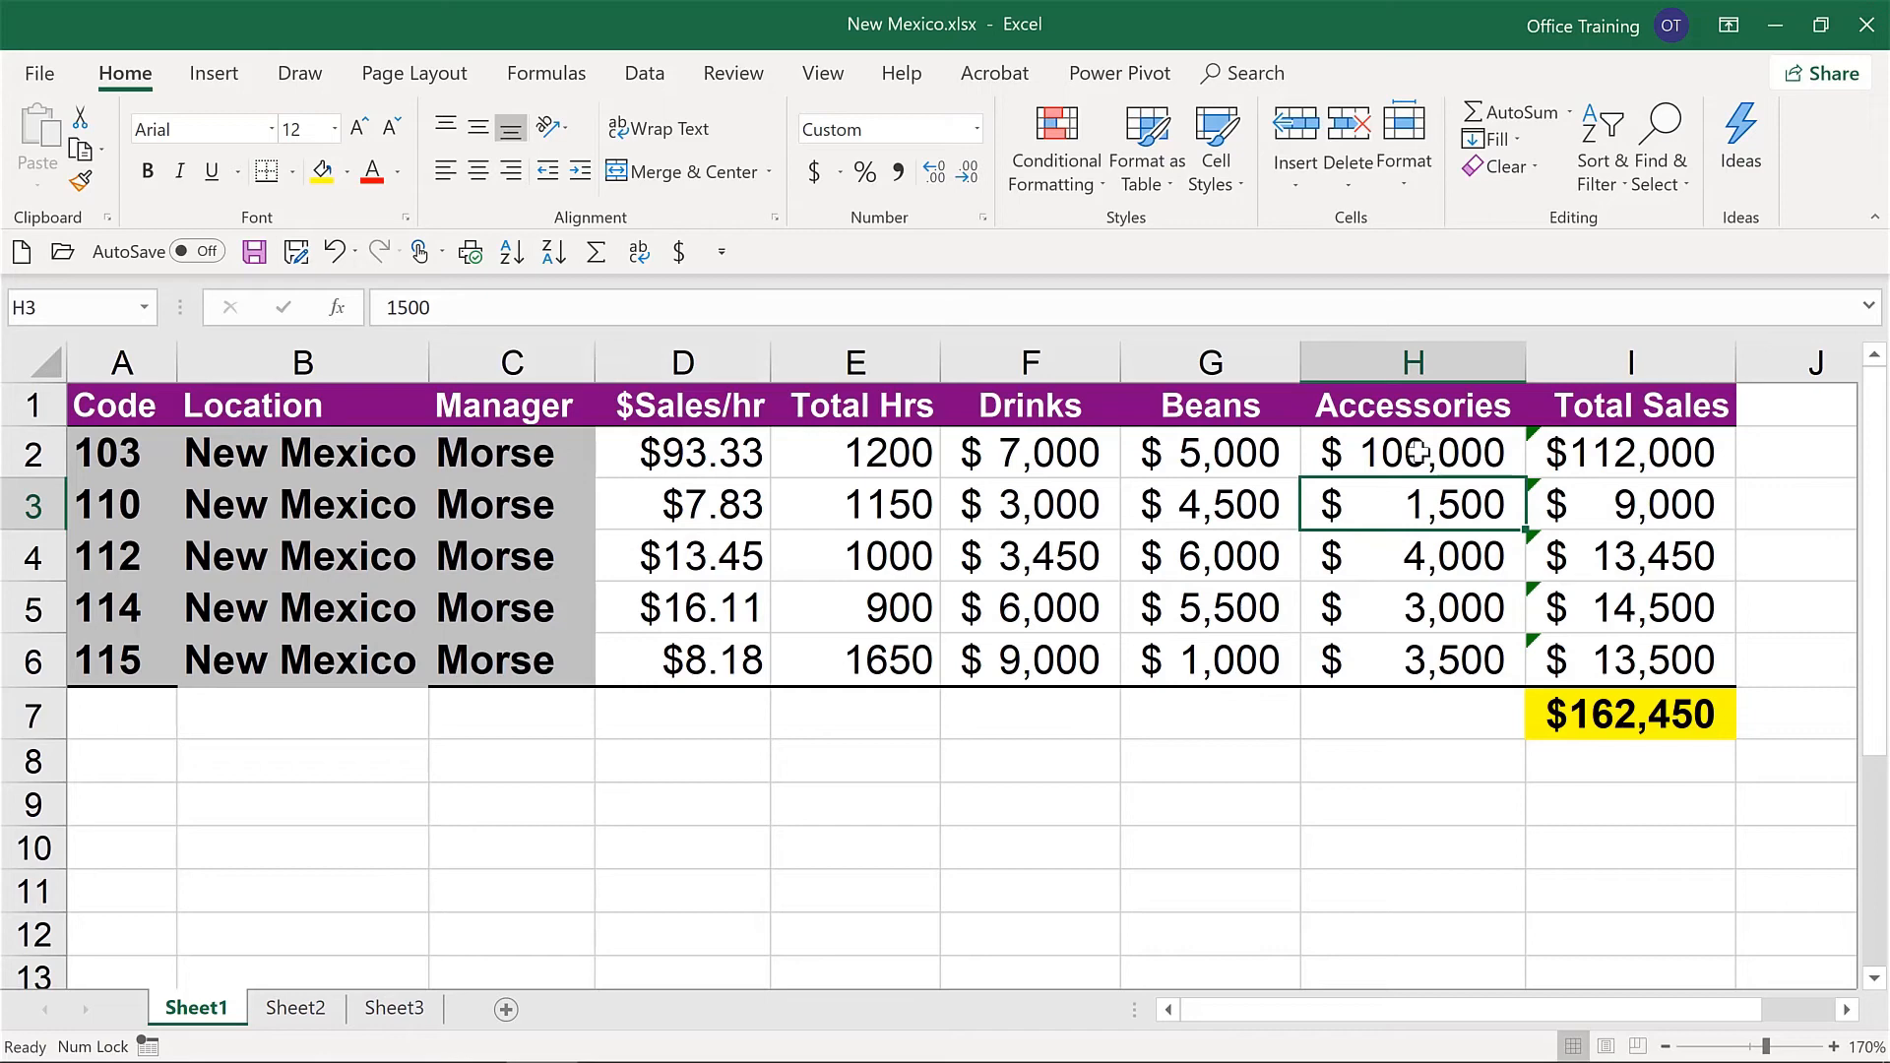
{"action": "key", "text": "ctrl+s"}
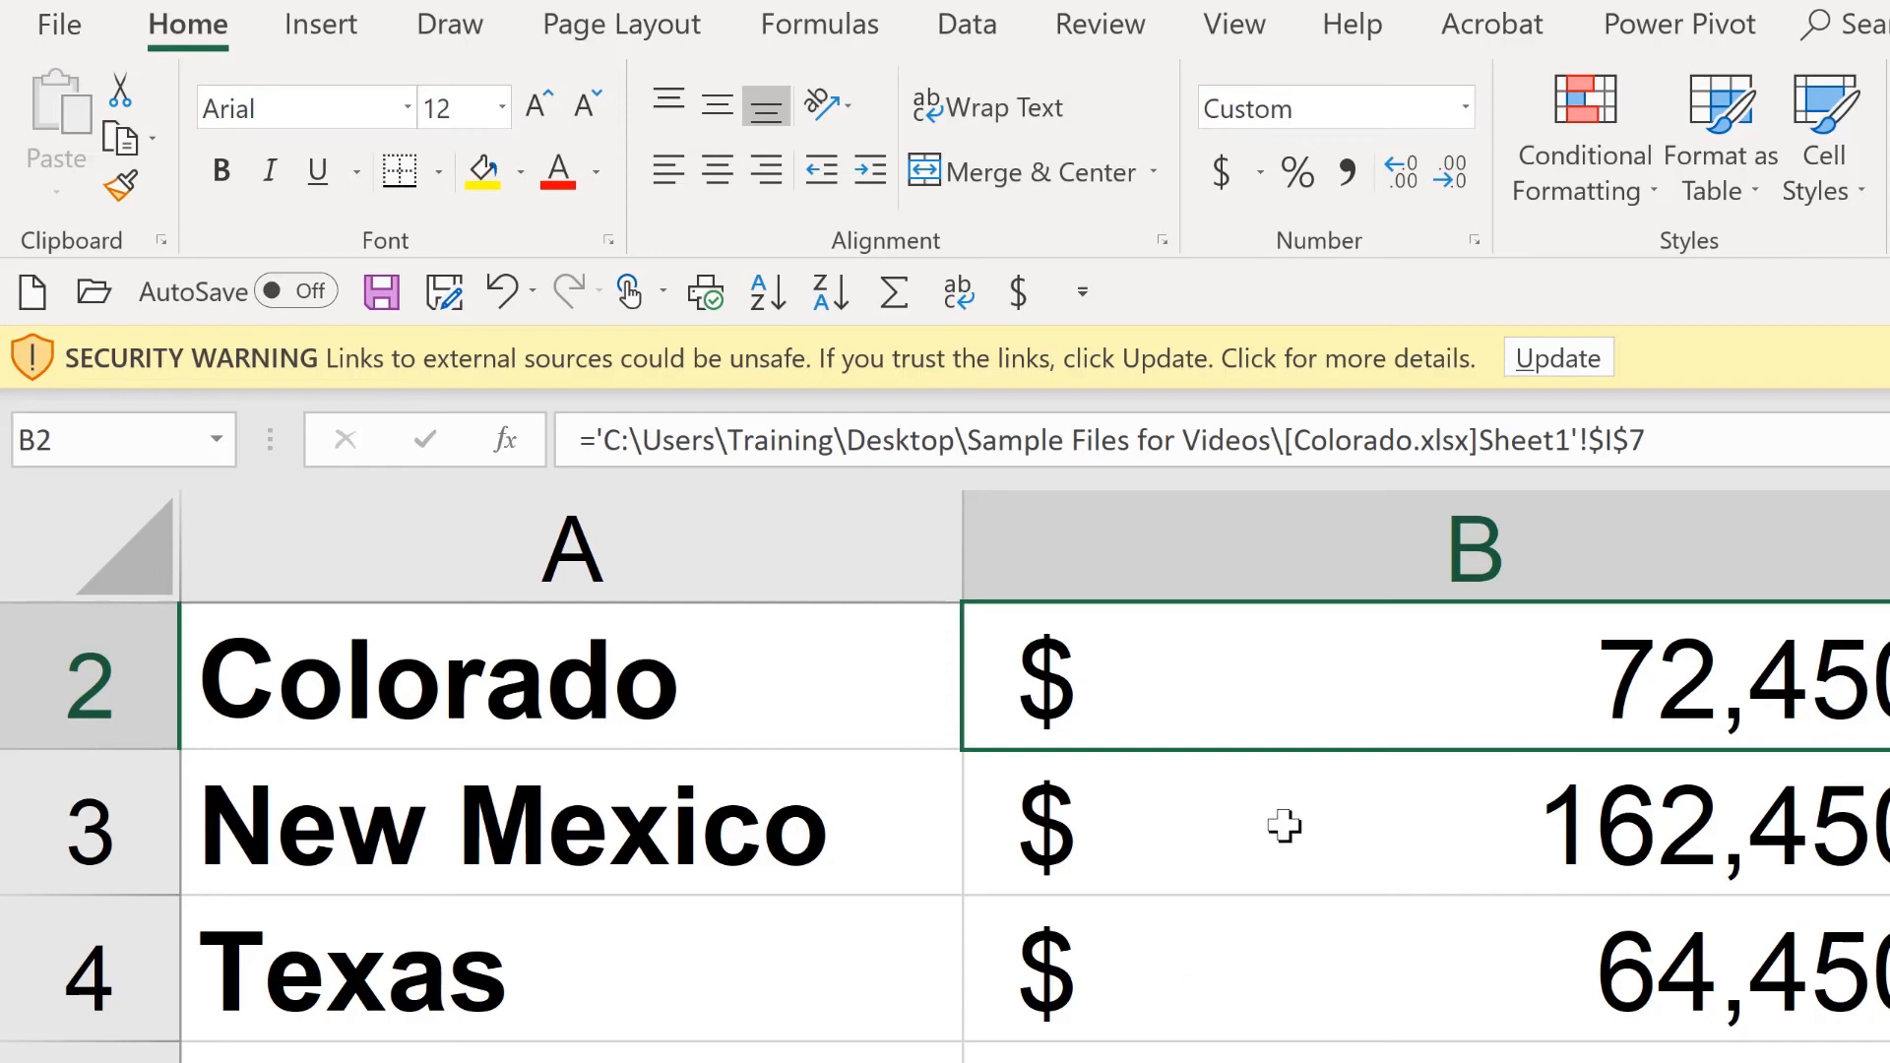
Try to update the external links in Sales Summary.xlsx, cancelling the file selection for Colorado.xlsx
{"action": "left_click", "coordinate": [1554, 361]}
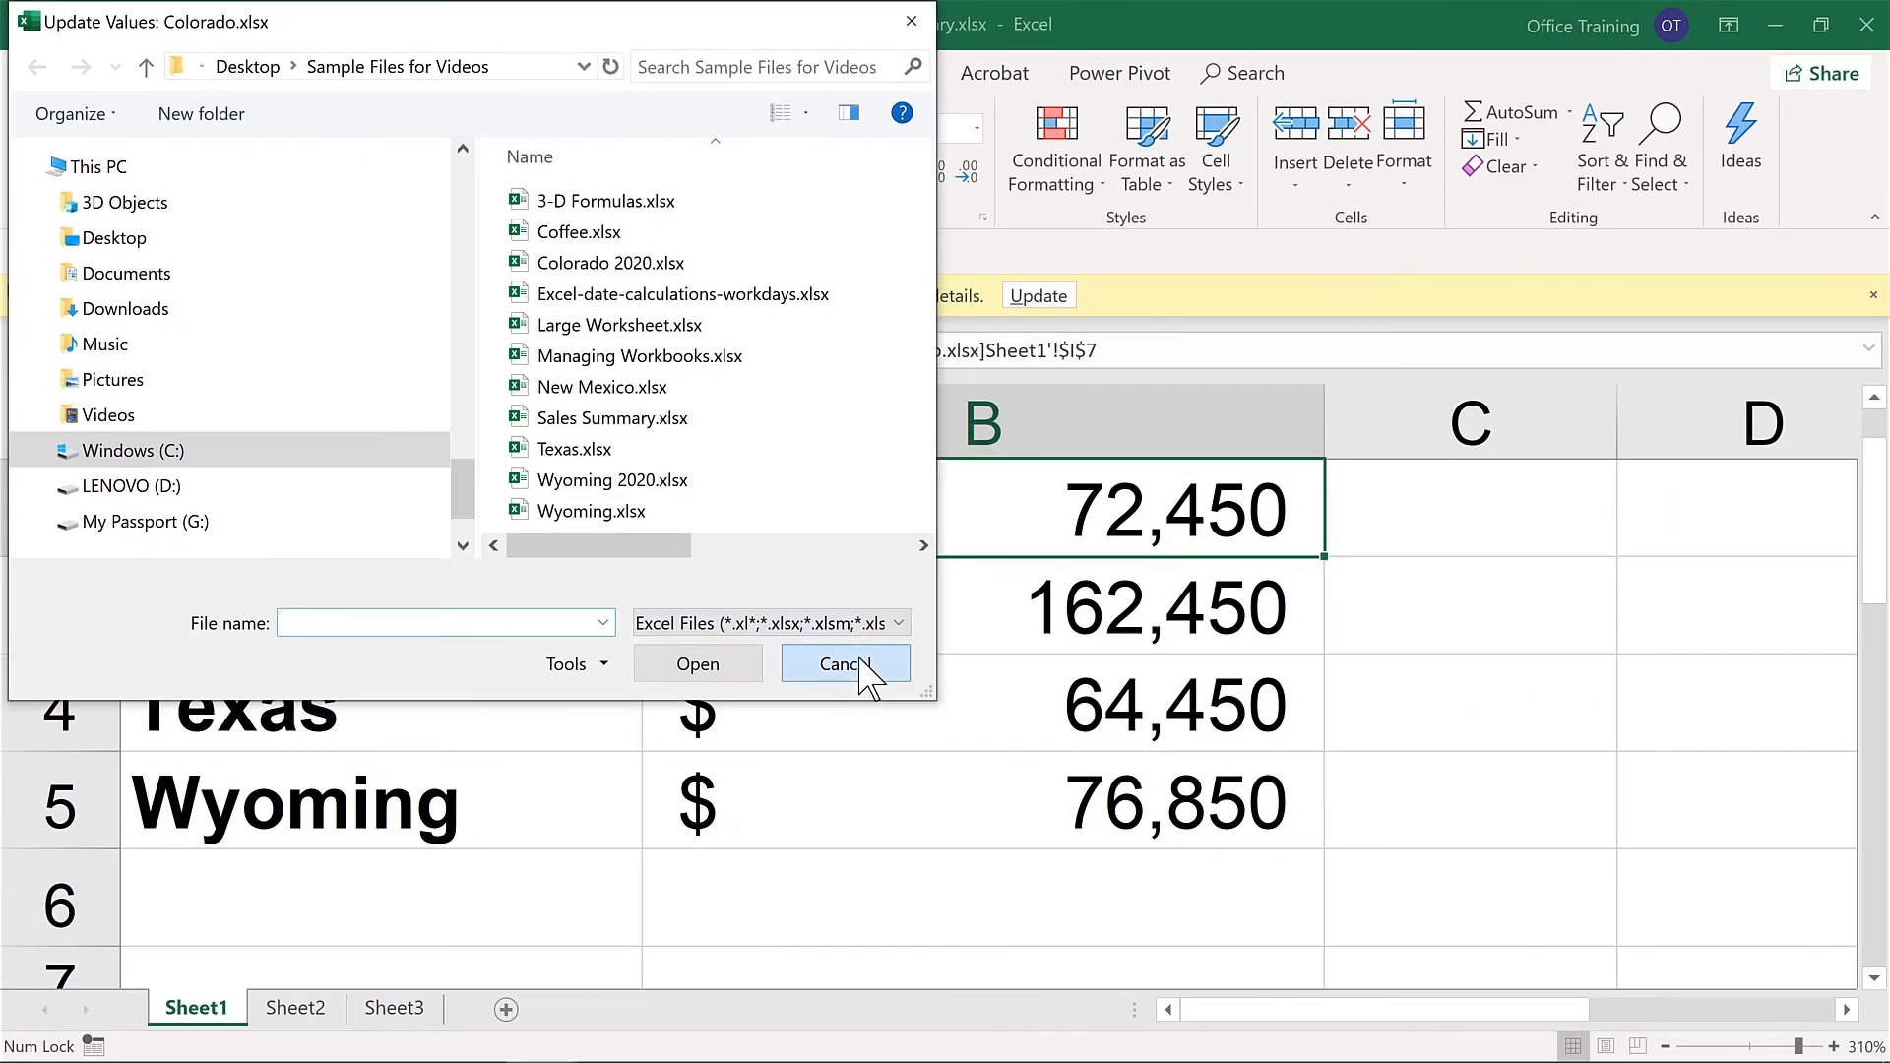
{"action": "left_click", "coordinate": [845, 664]}
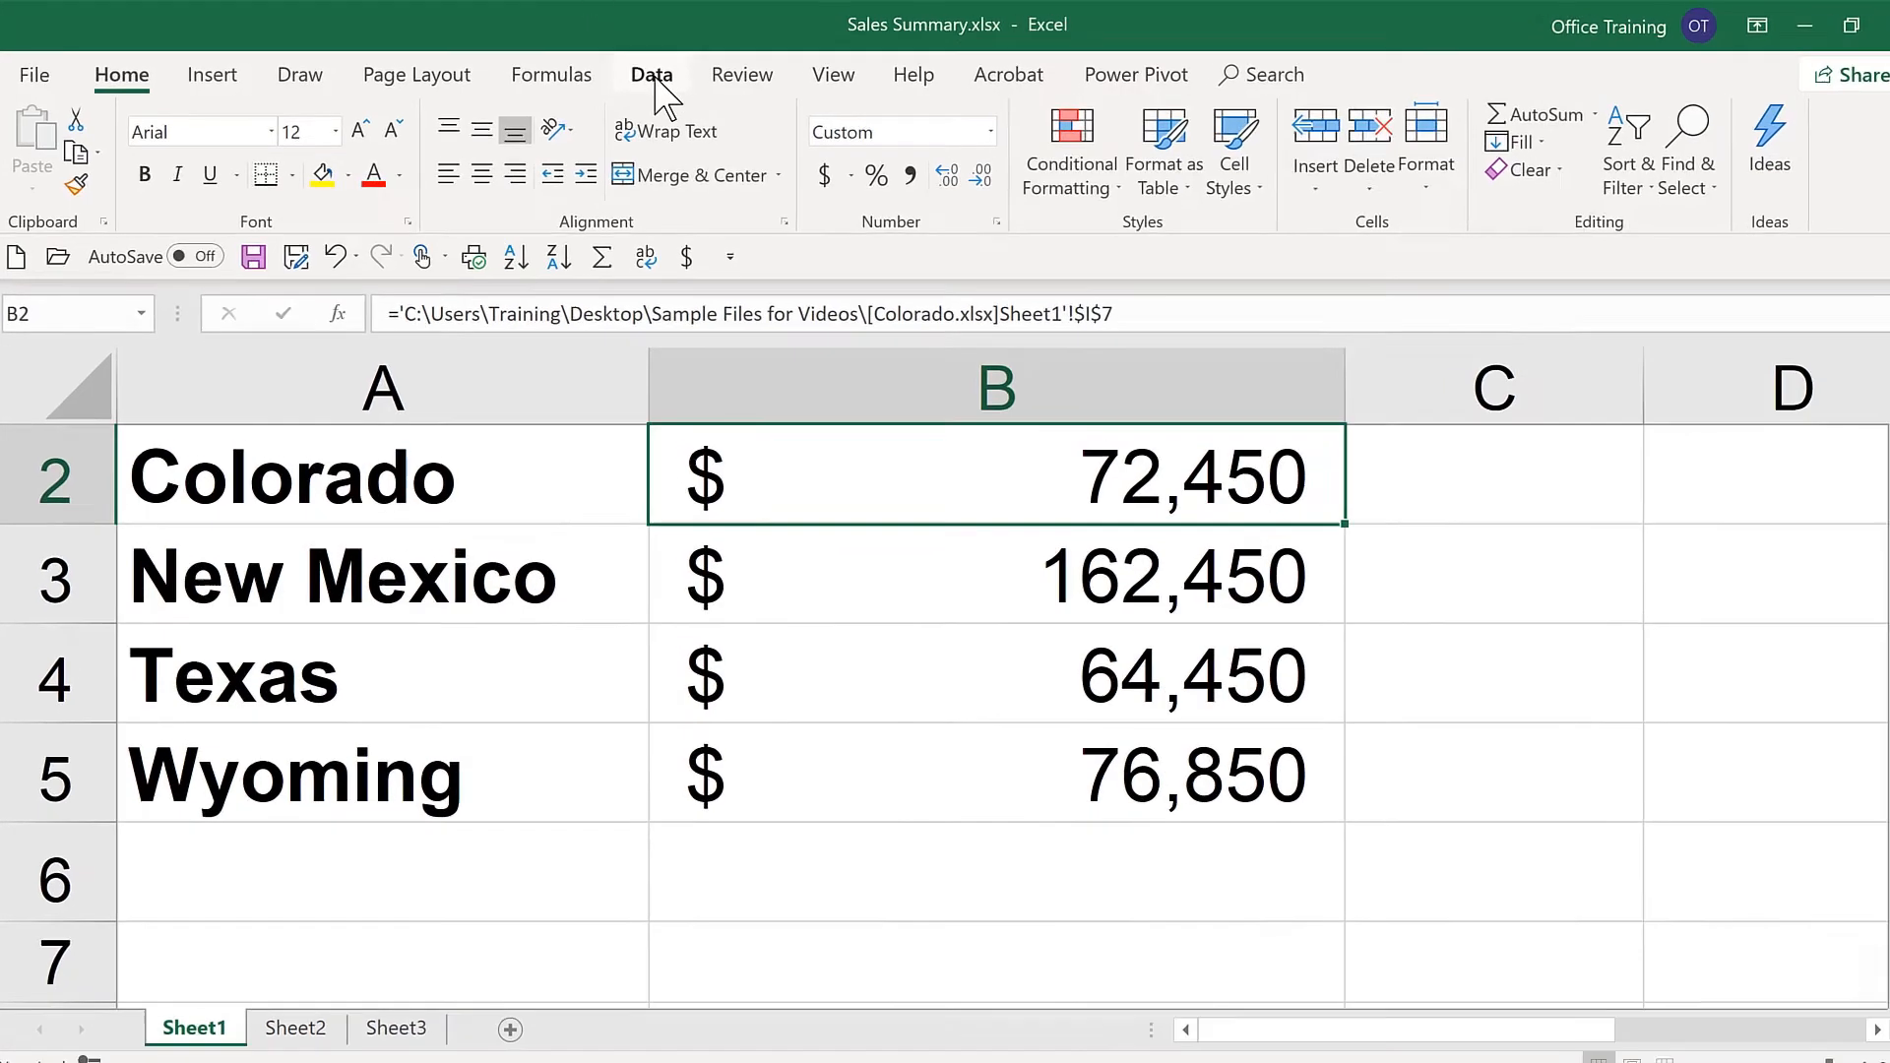
Update the values of all four linked sources in Edit Links, supplying Colorado 2020.xlsx as the file for Colorado.xlsx
{"action": "left_click", "coordinate": [654, 77]}
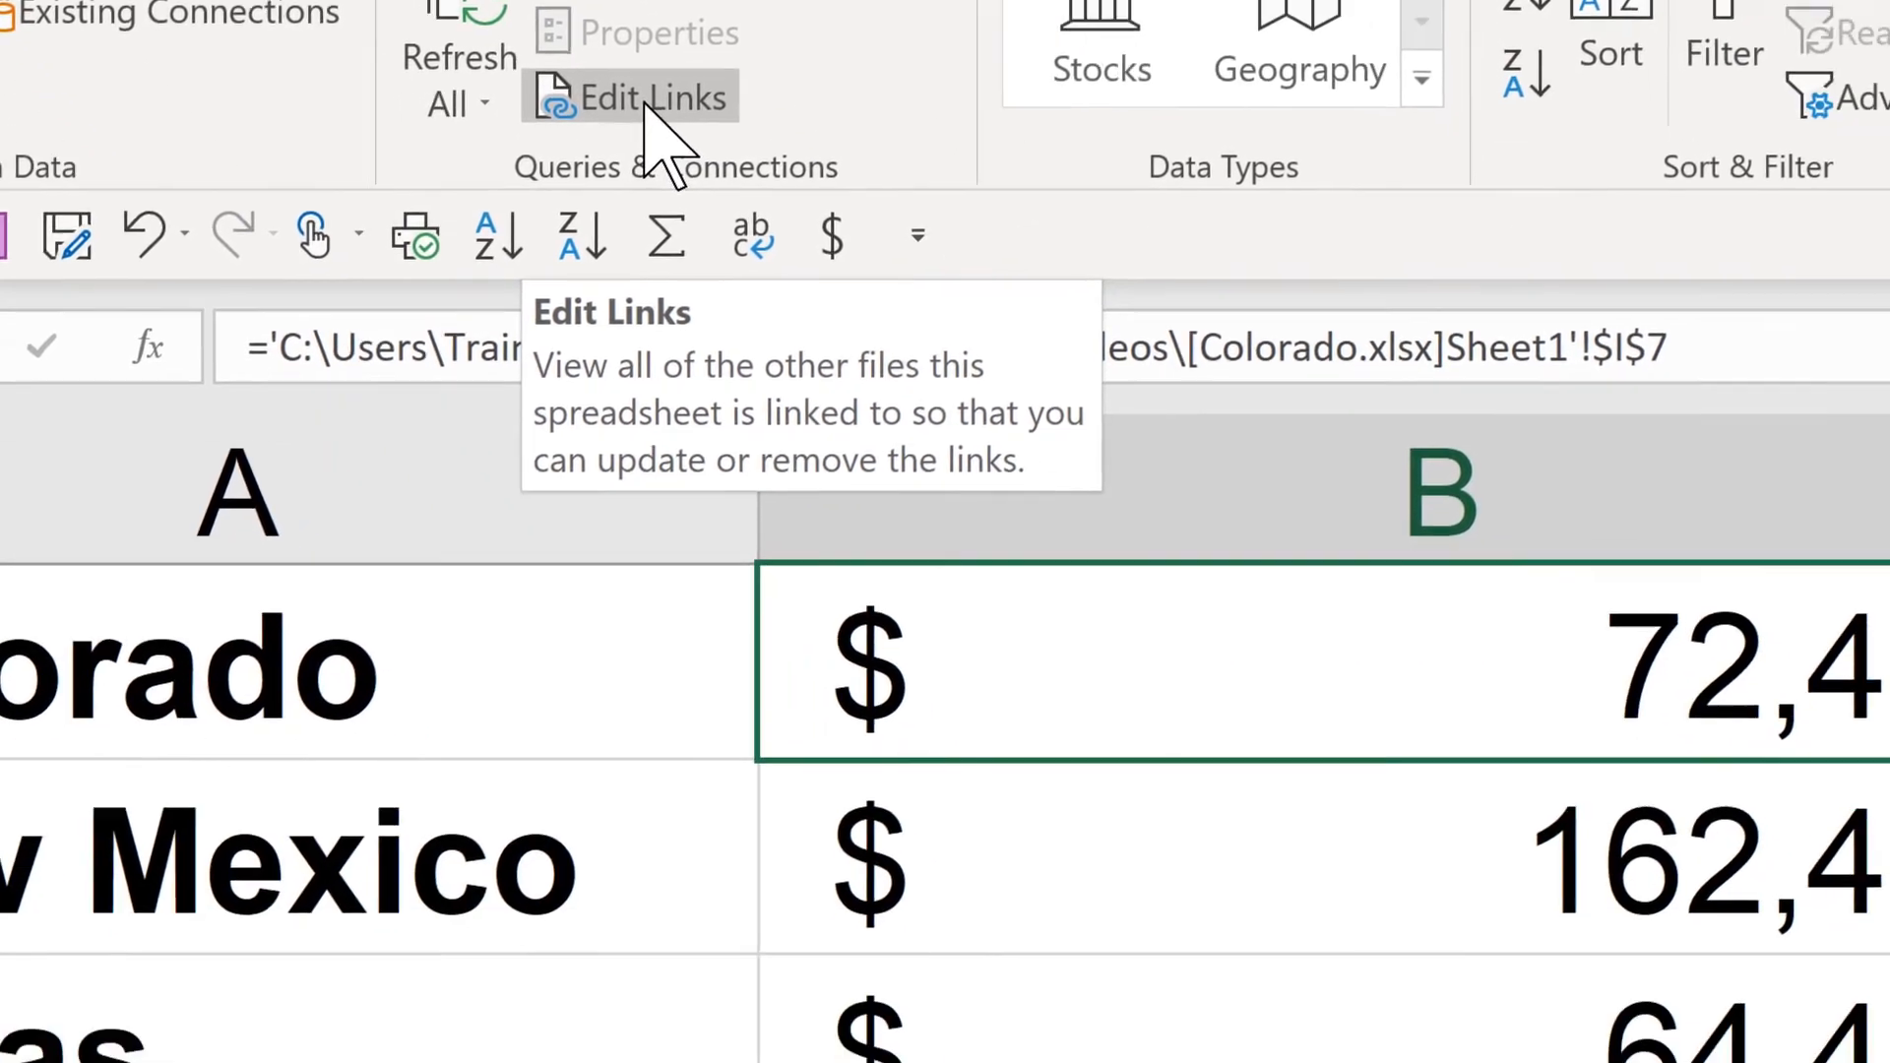
{"action": "left_click", "coordinate": [873, 368]}
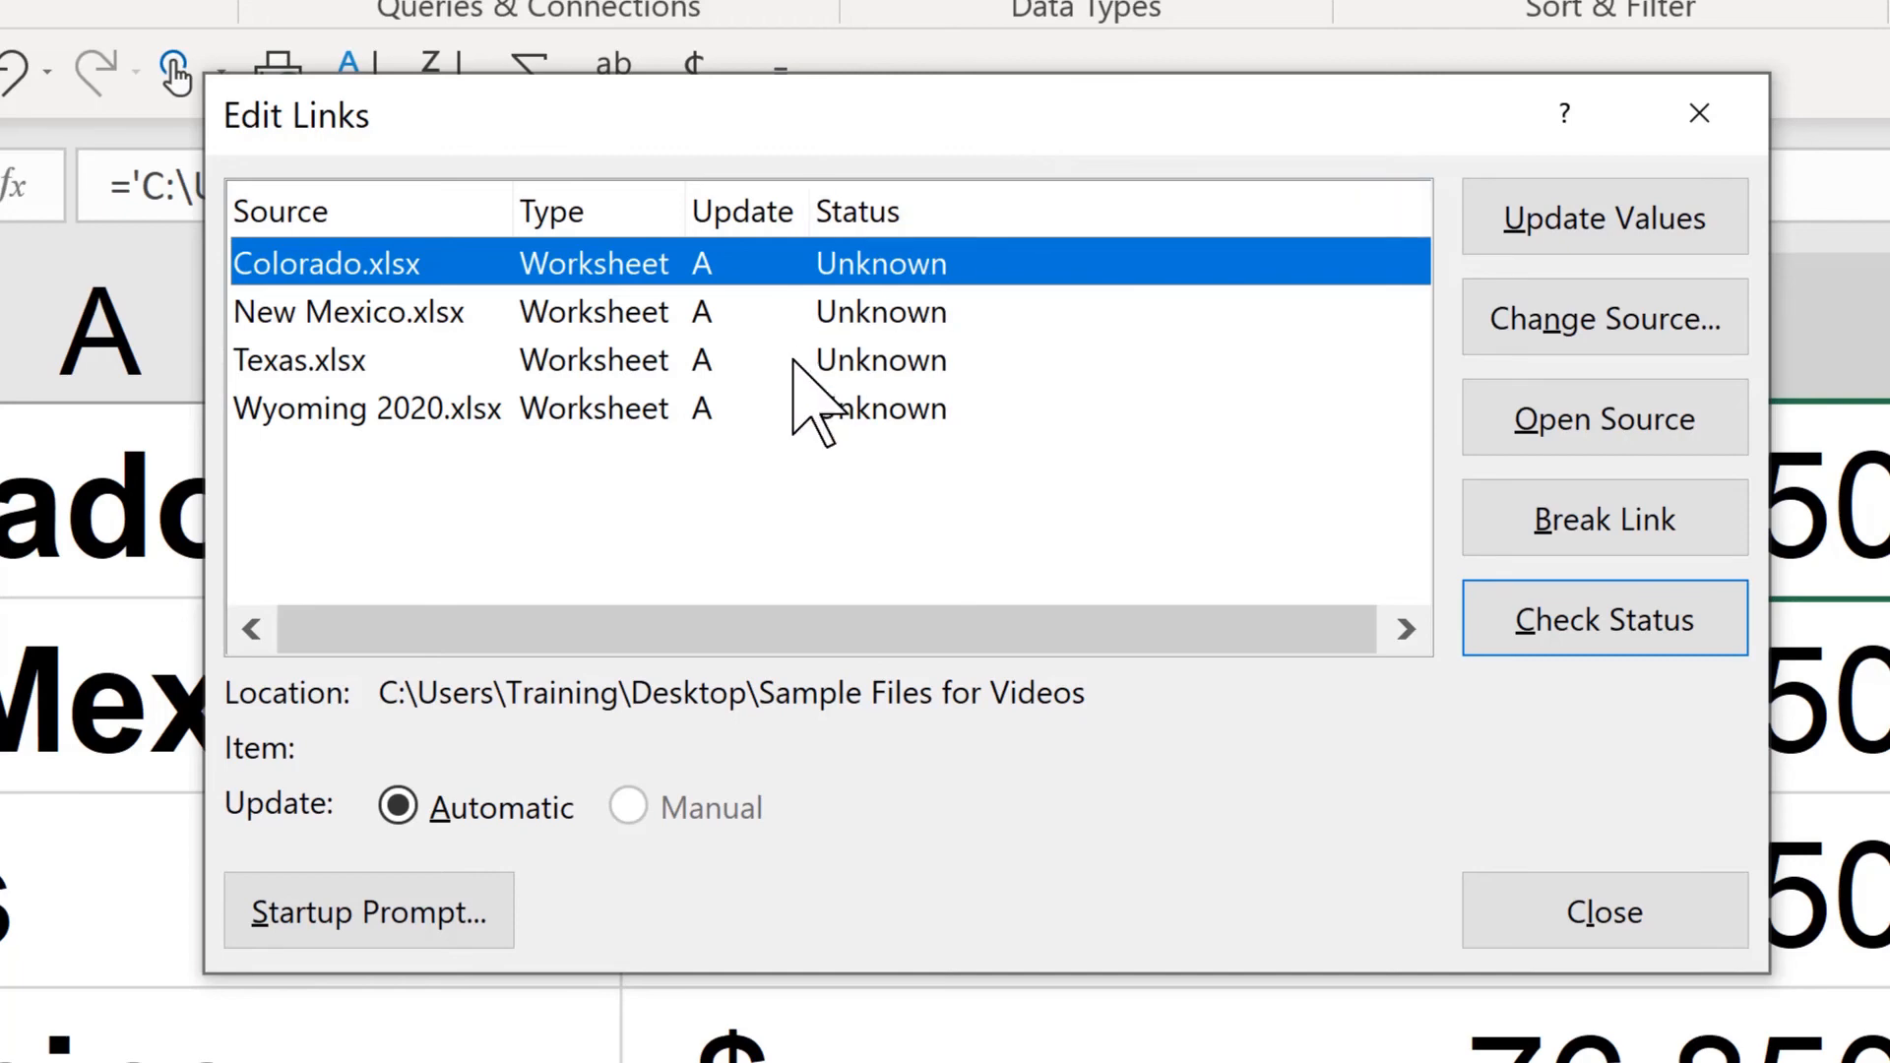
{"action": "left_click", "coordinate": [677, 419], "text": "shift"}
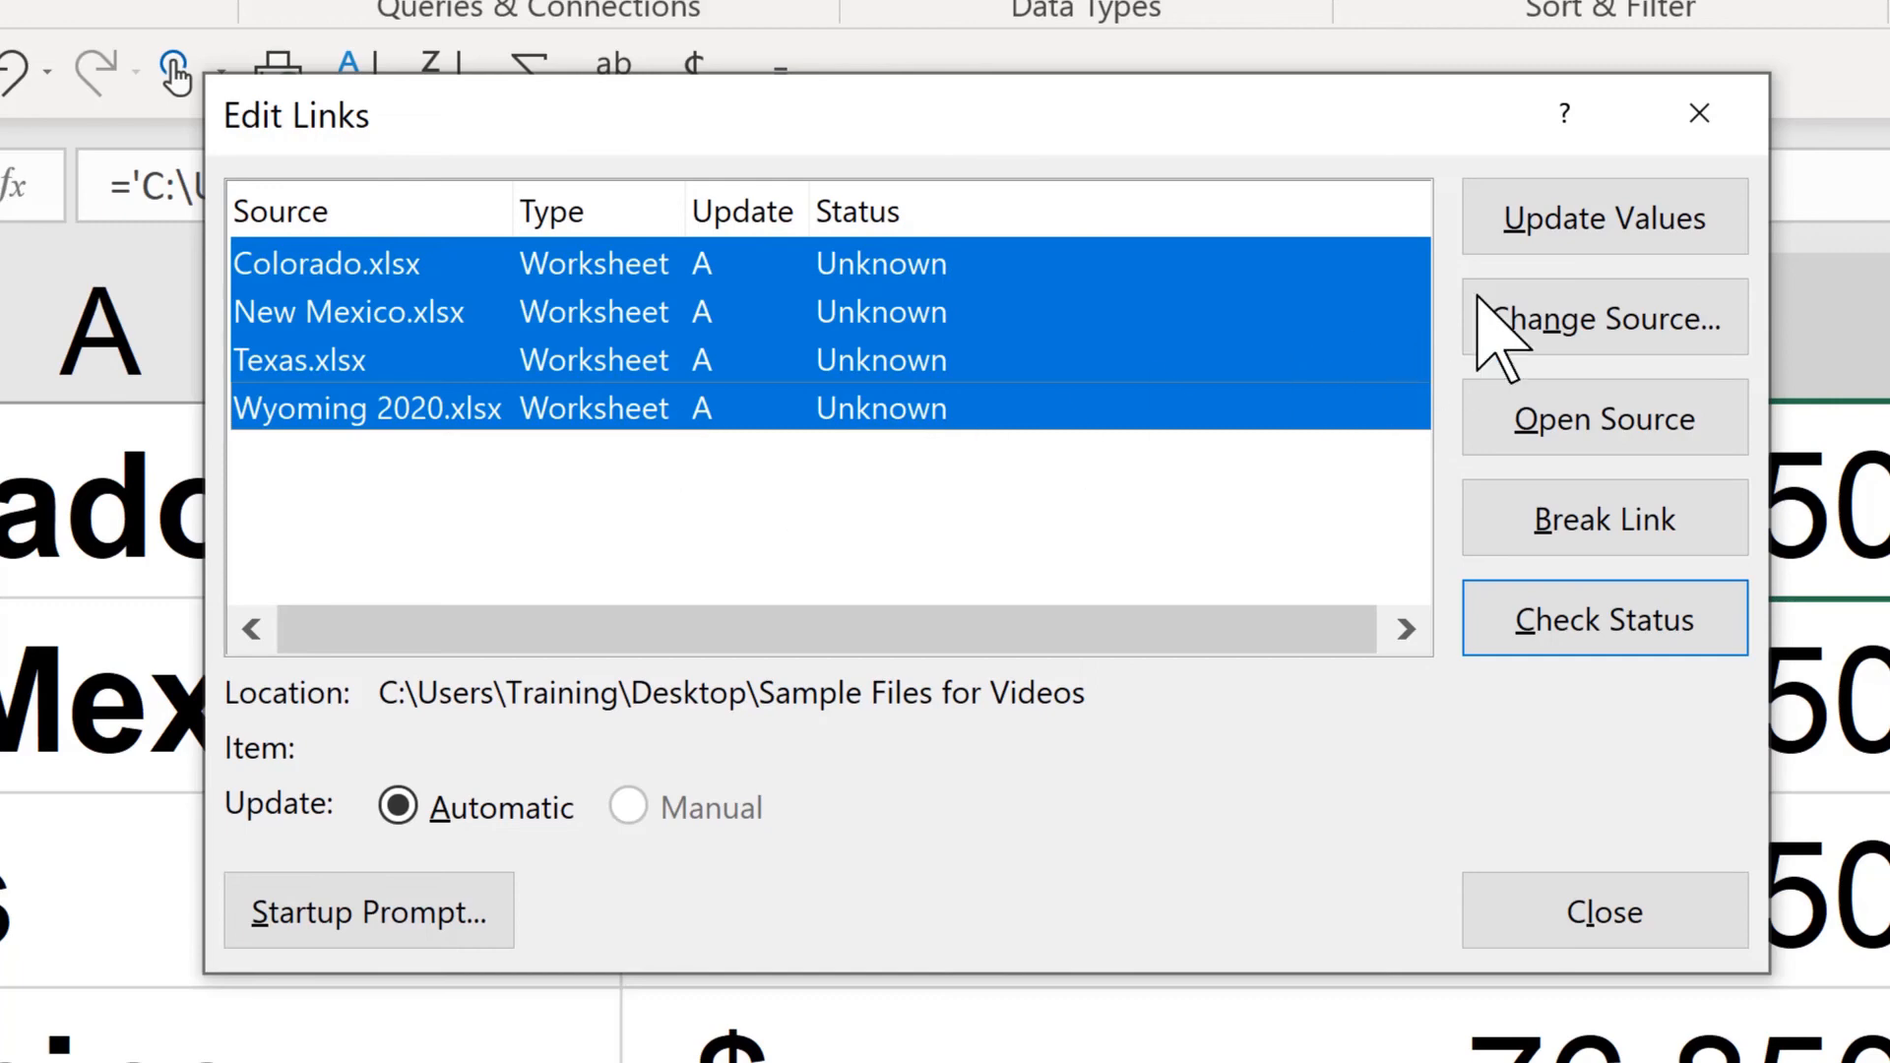
{"action": "left_click", "coordinate": [1662, 241]}
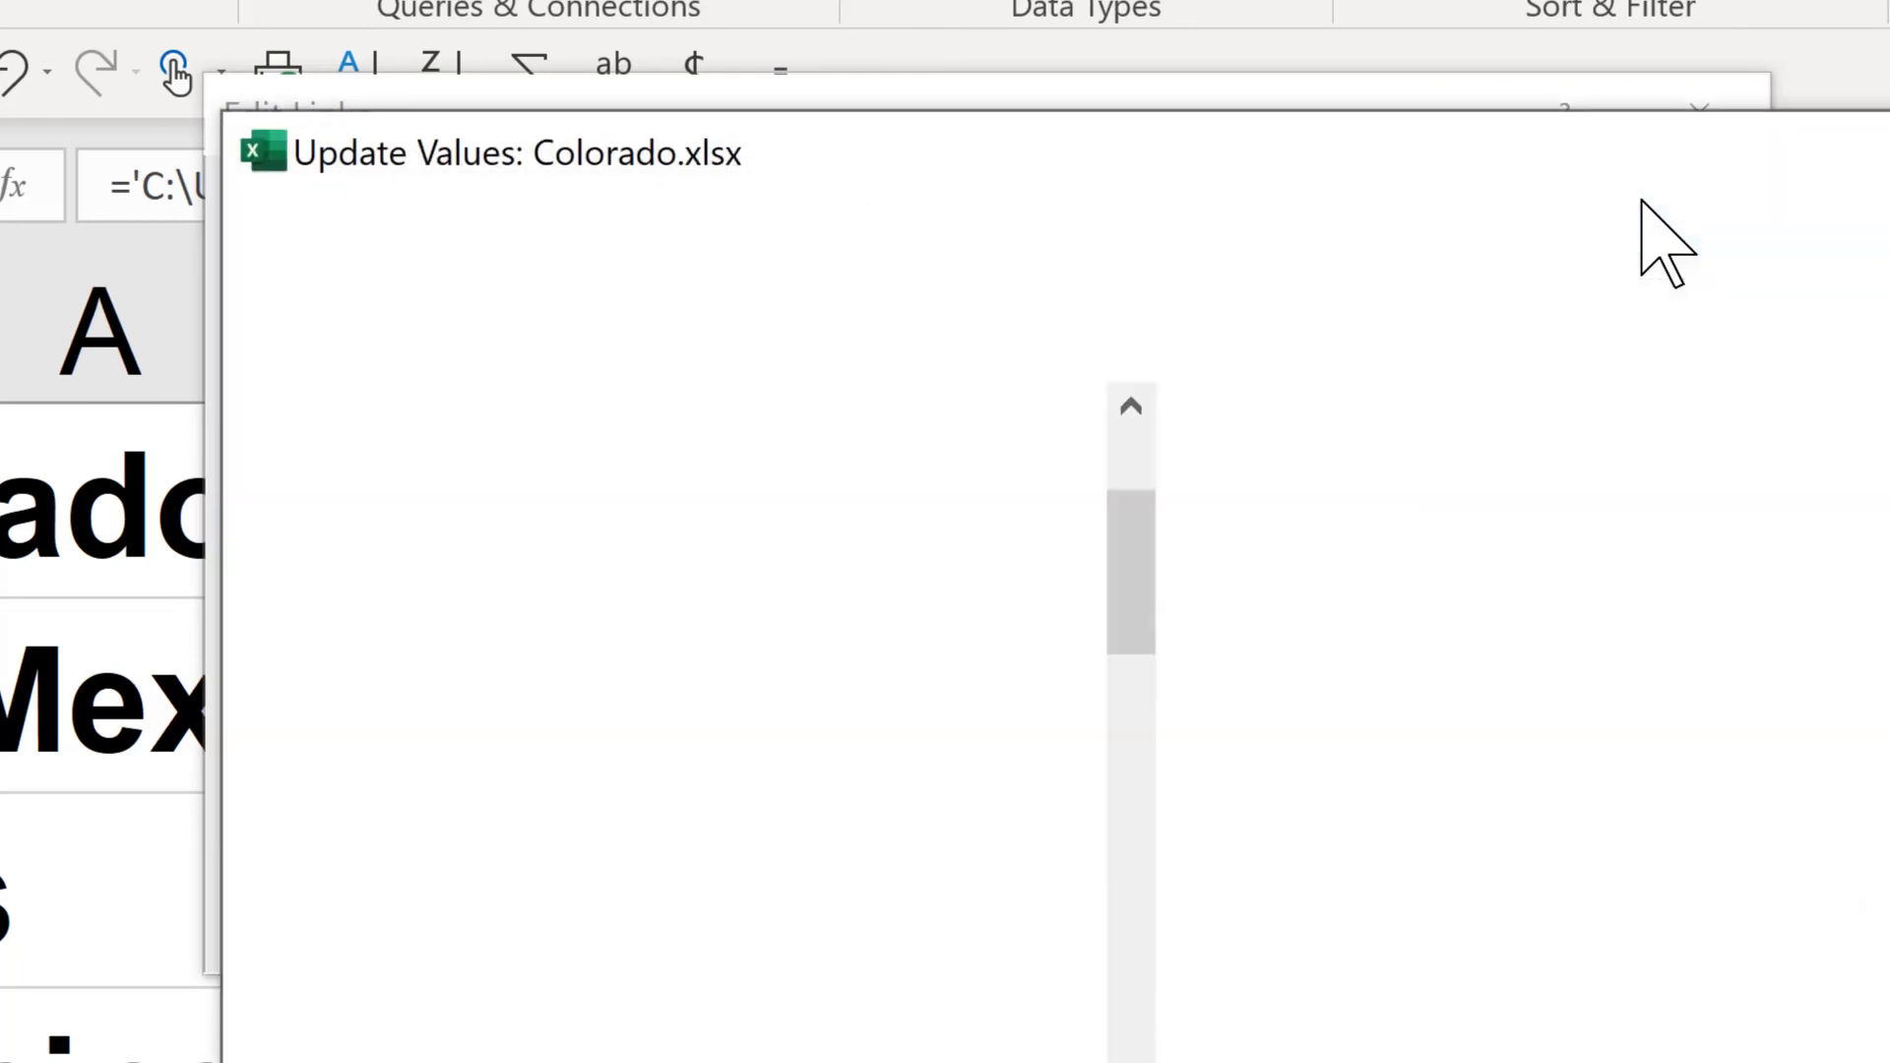
{"action": "left_click_drag", "start_coordinate": [1275, 150], "coordinate": [1479, 143]}
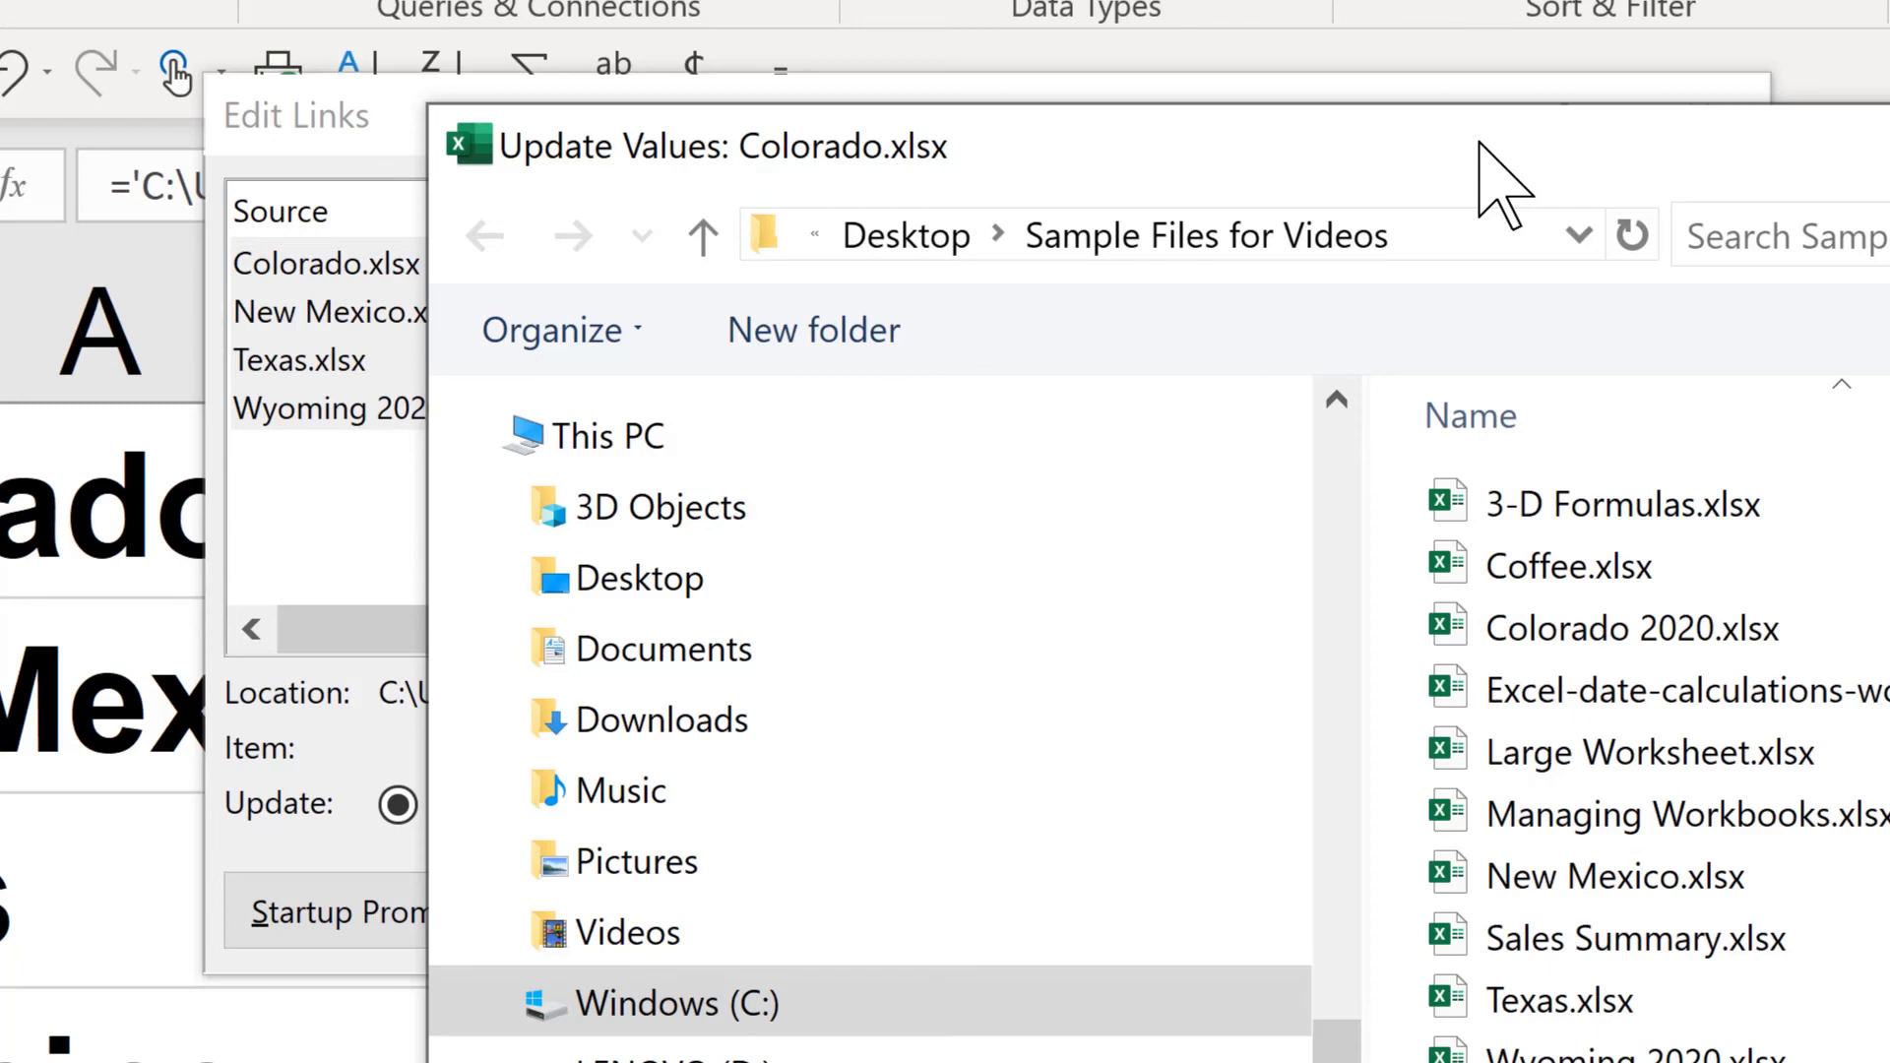
{"action": "left_click", "coordinate": [1623, 628]}
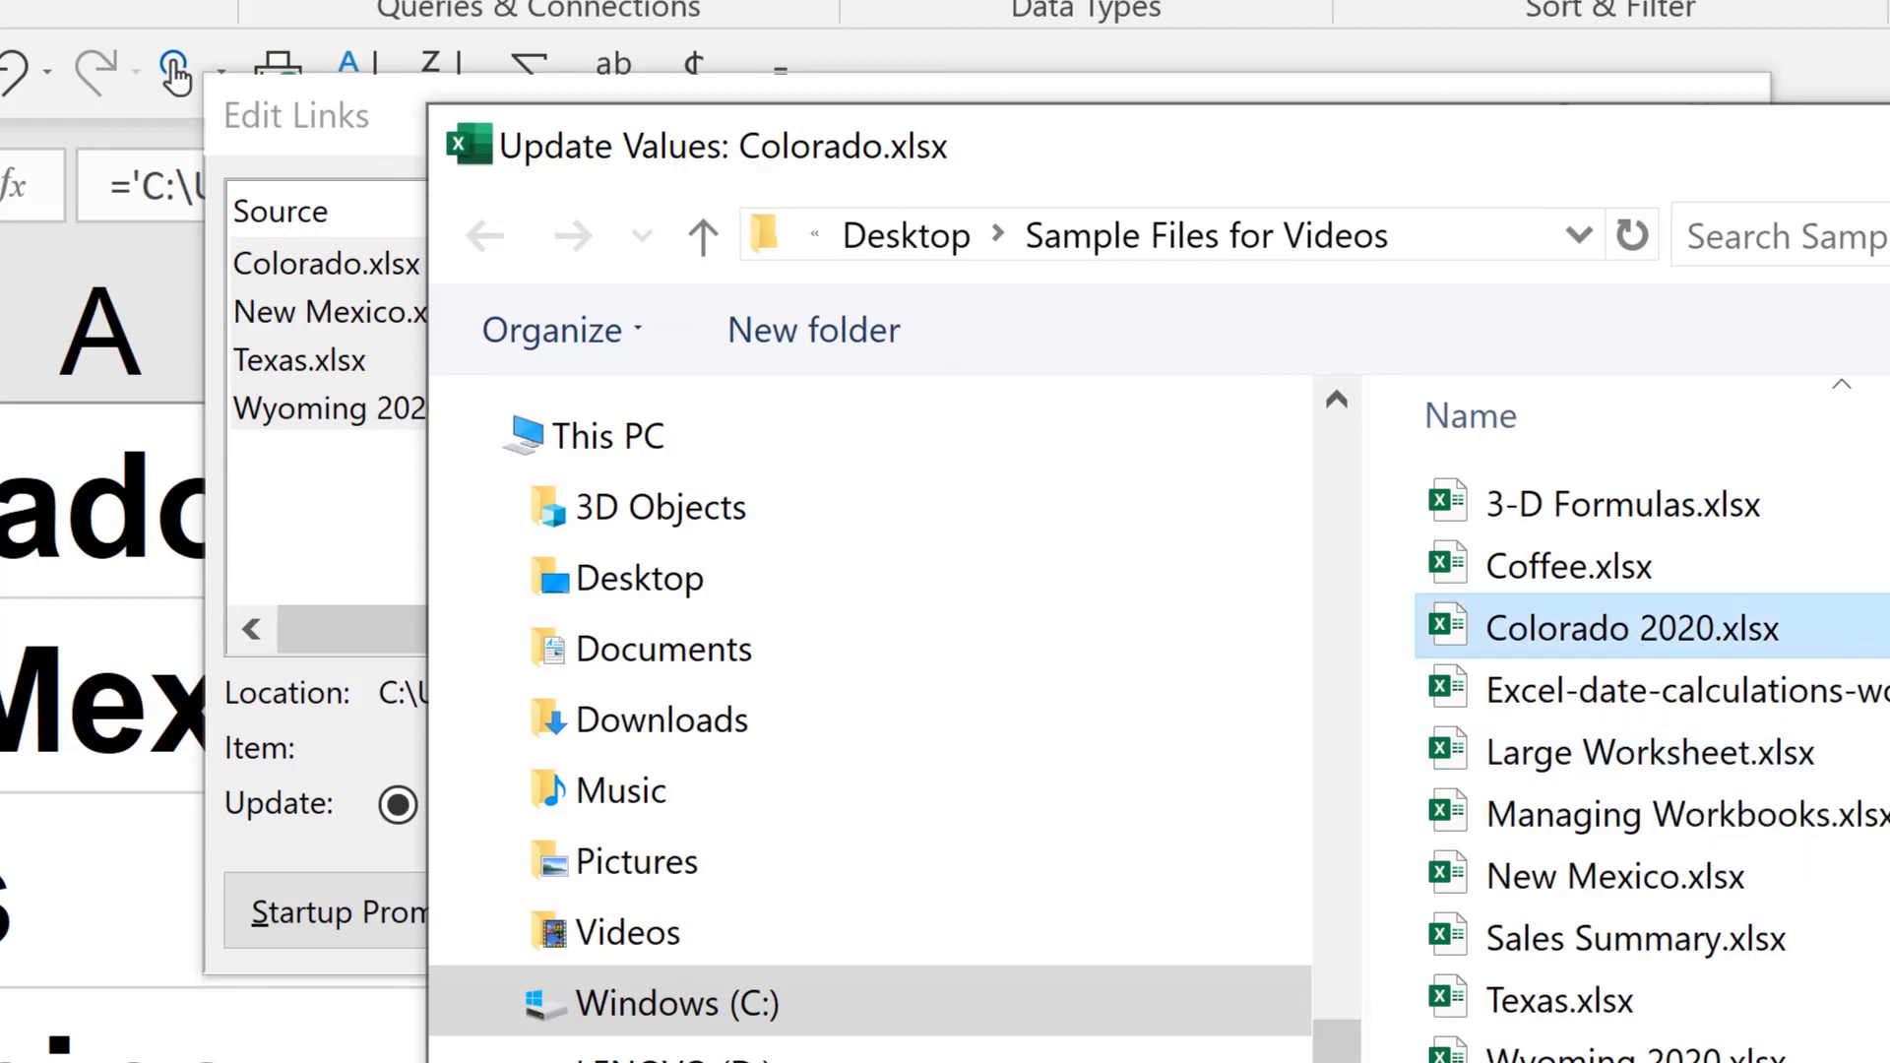
{"action": "key", "text": "Return"}
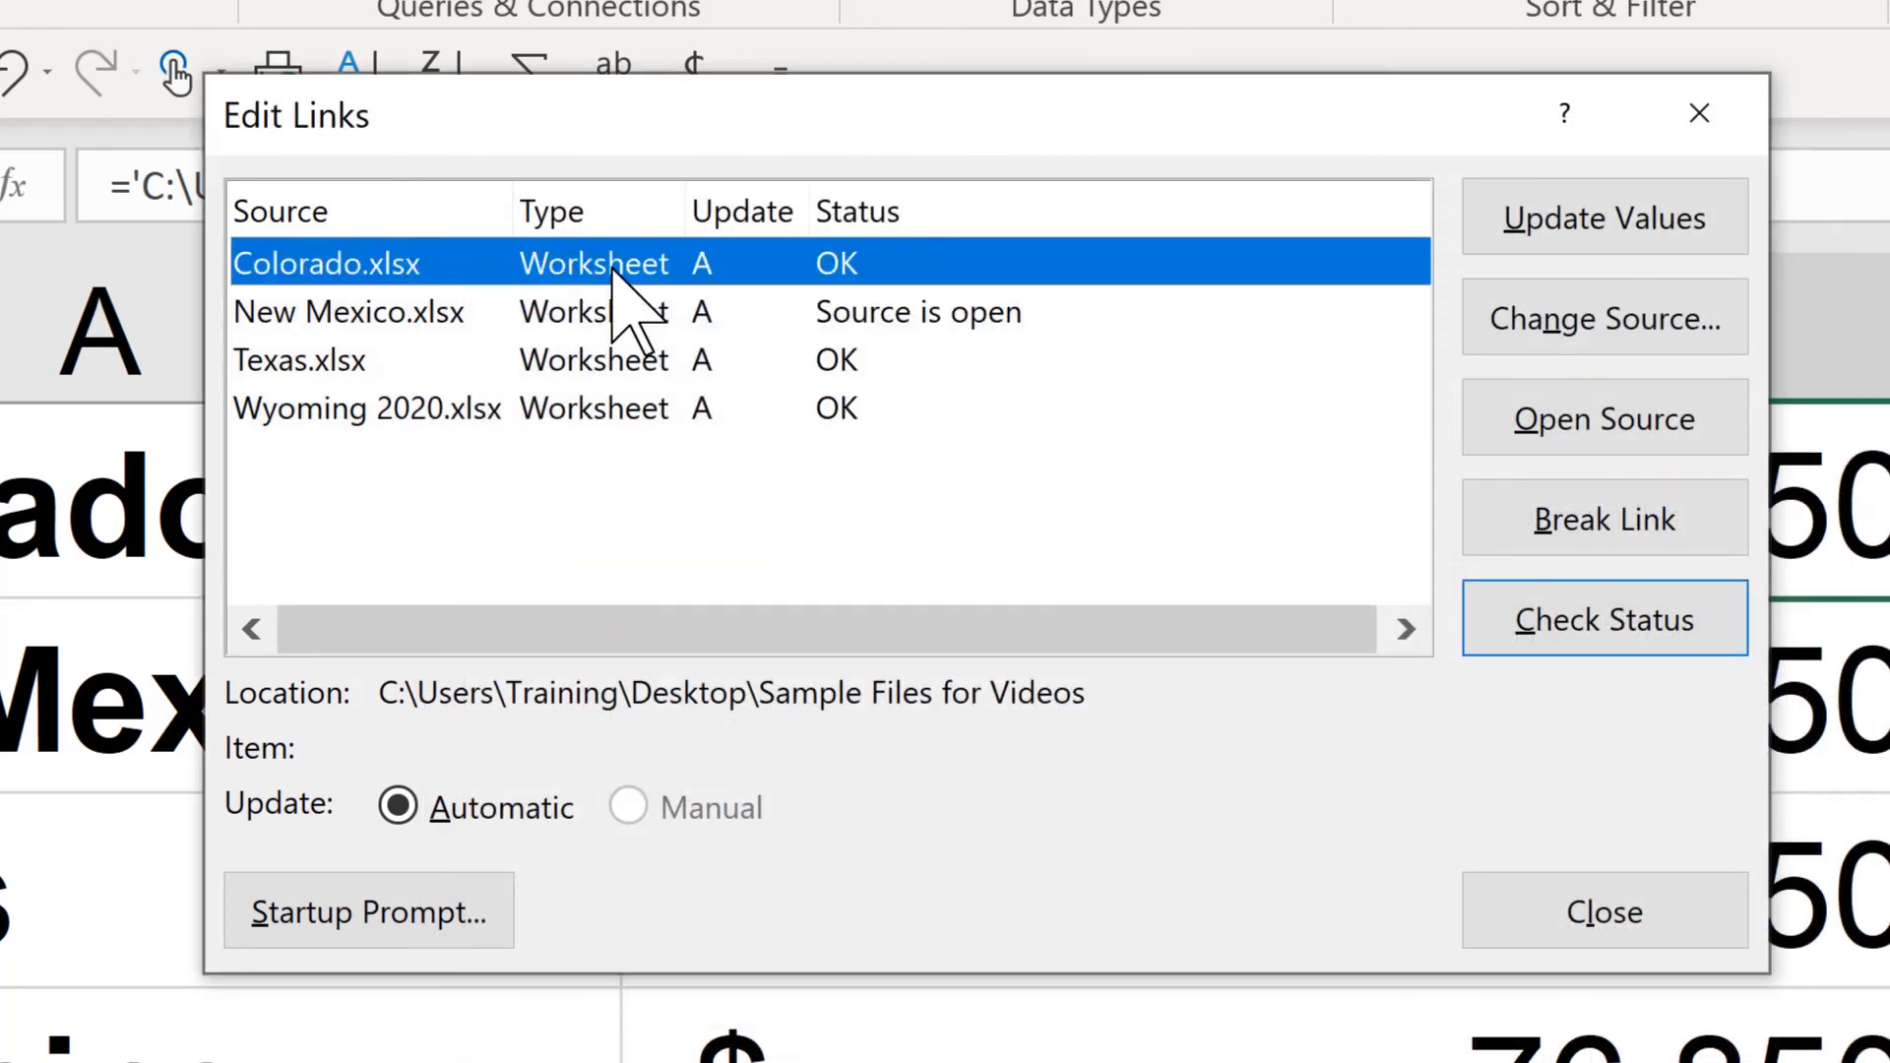
Change the source of the Colorado.xlsx link to Colorado 2020.xlsx and leave the Edit Links dialog
{"action": "left_click", "coordinate": [1576, 313]}
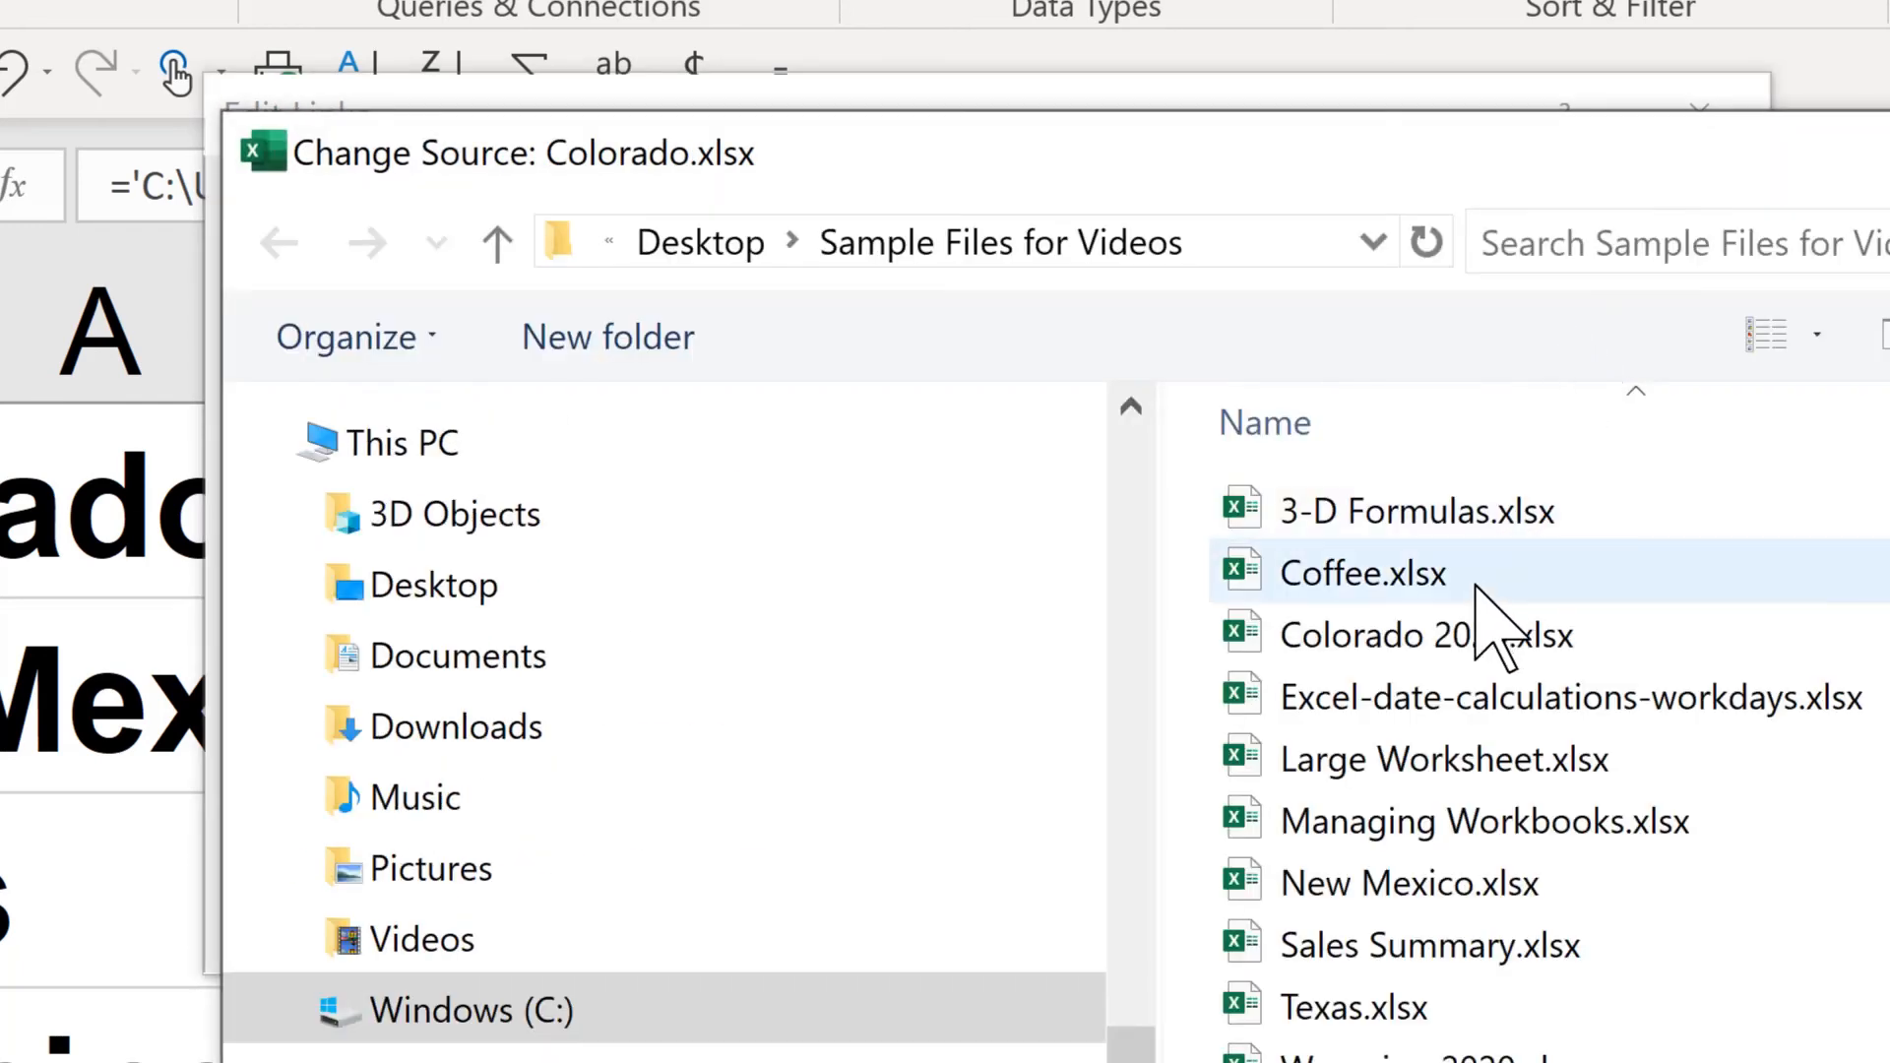
{"action": "left_click", "coordinate": [1467, 630]}
{"action": "key", "text": "Return"}
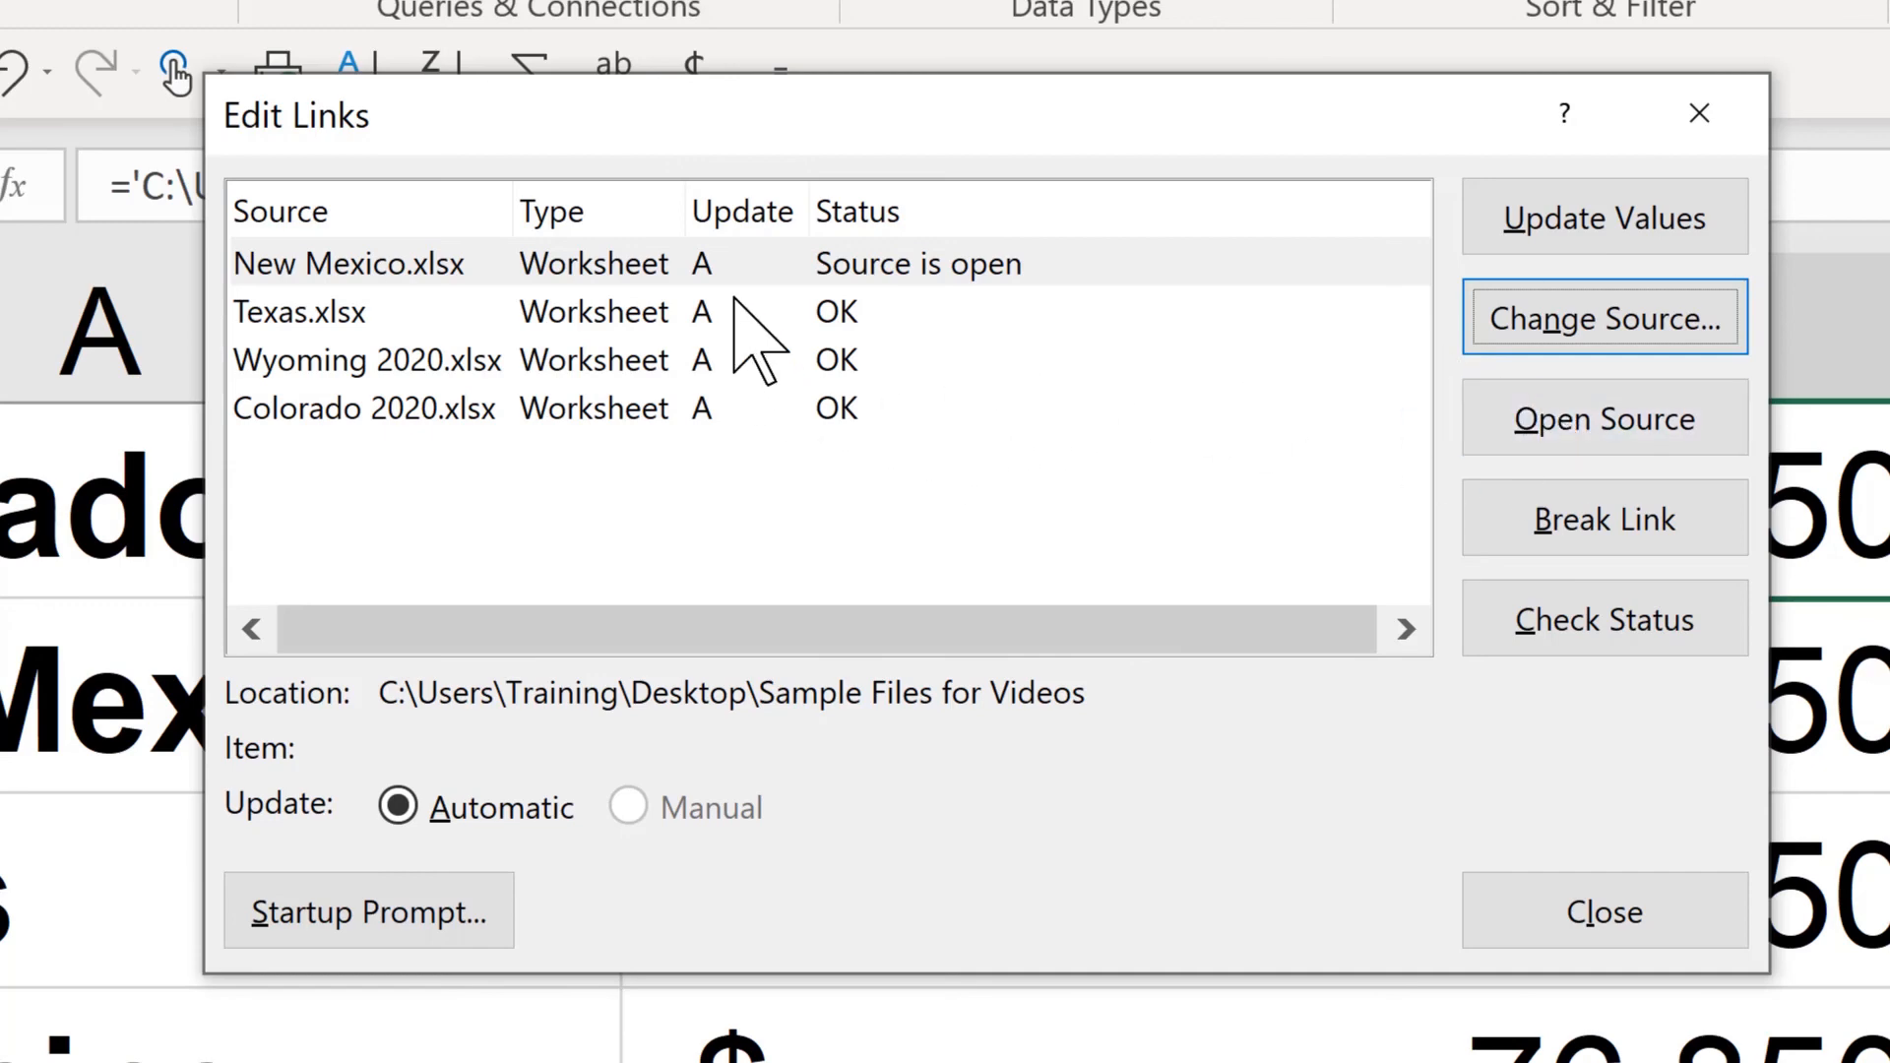
{"action": "left_click", "coordinate": [647, 309]}
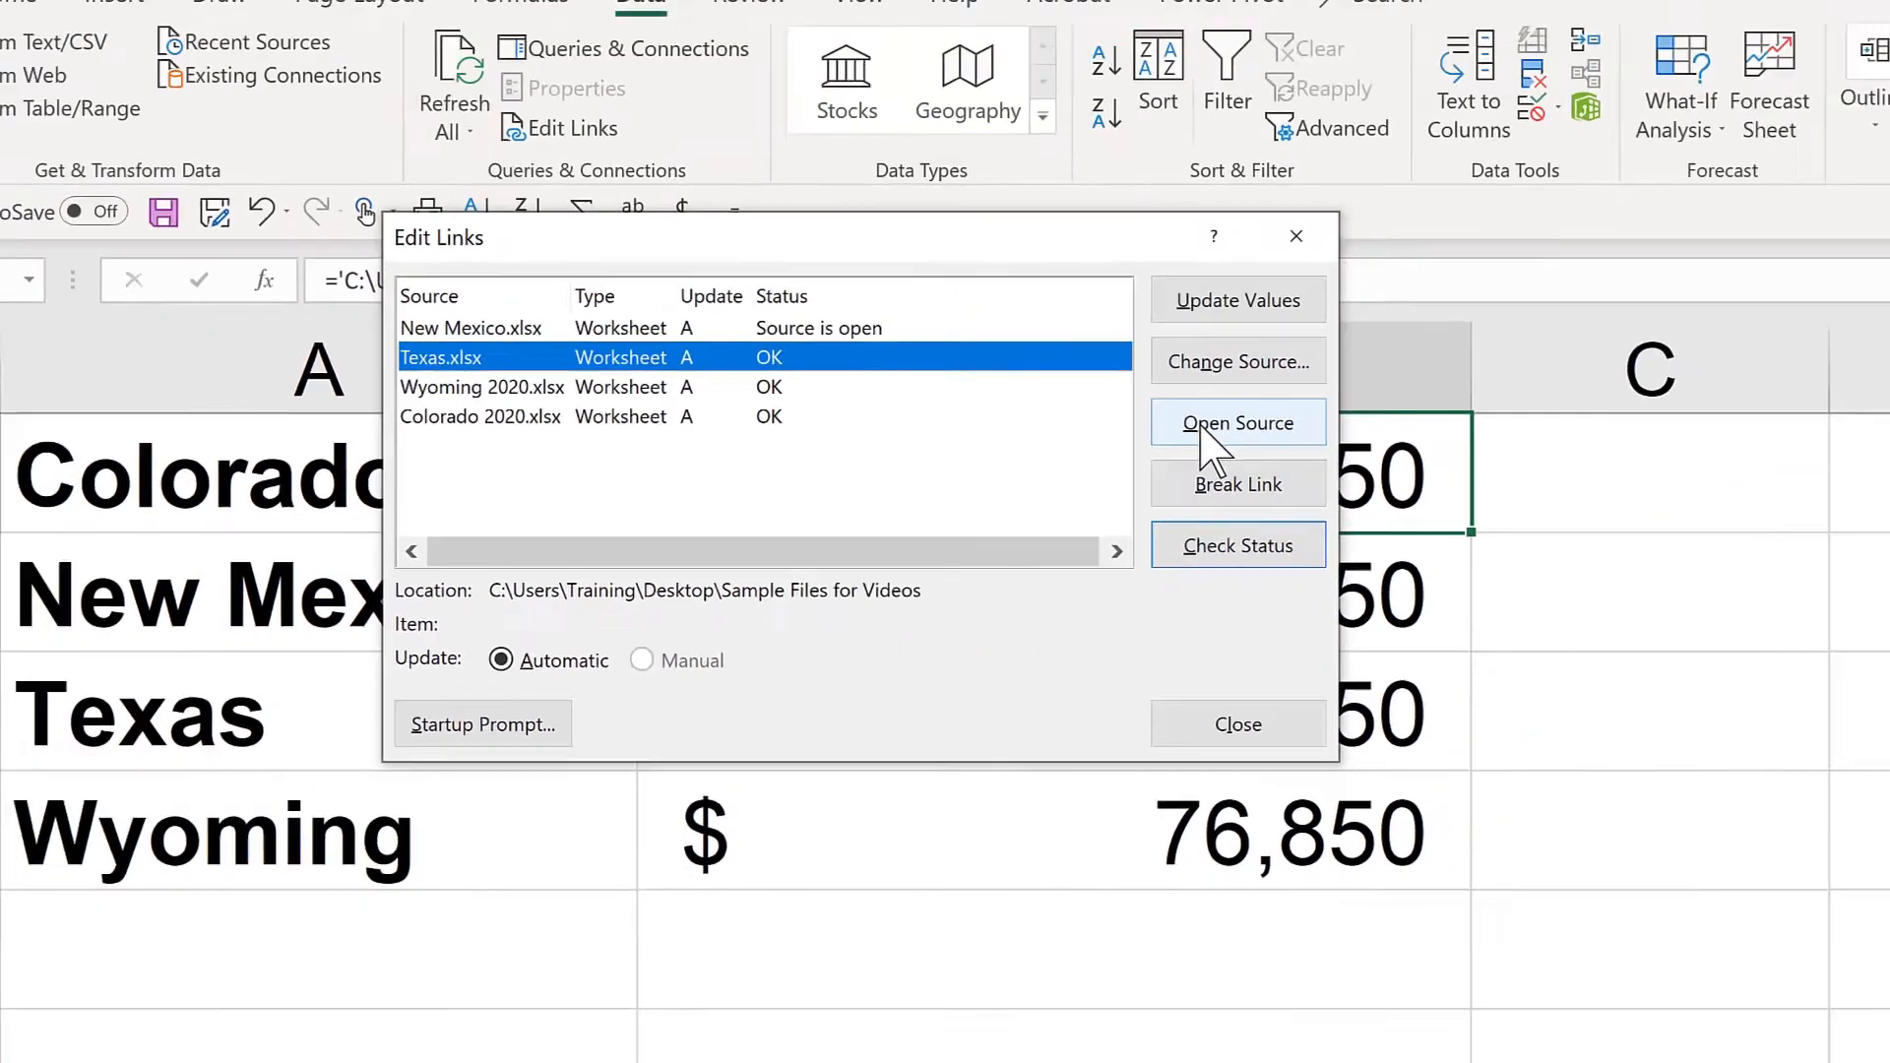
{"action": "left_click", "coordinate": [1202, 430]}
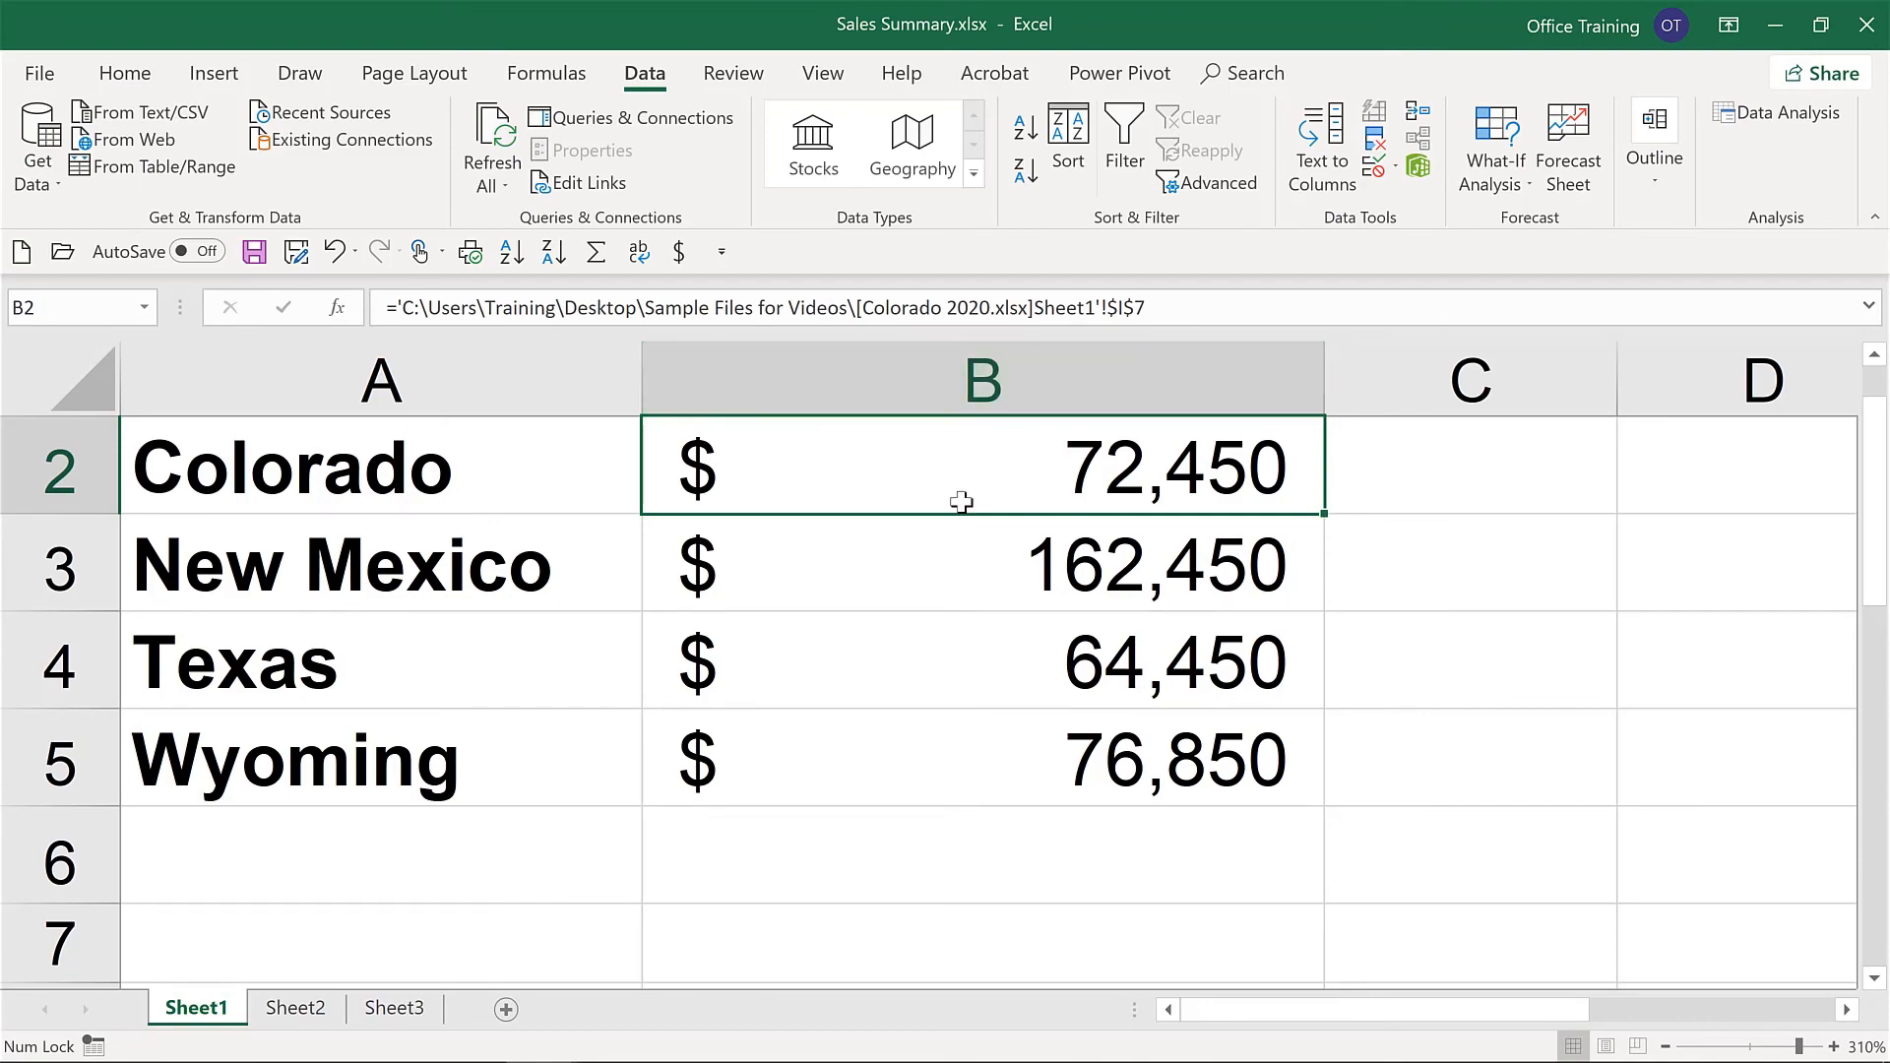
Change the source of the Wyoming 2020.xlsx link to Wyoming.xlsx and close the Edit Links dialog
{"action": "left_click", "coordinate": [569, 184]}
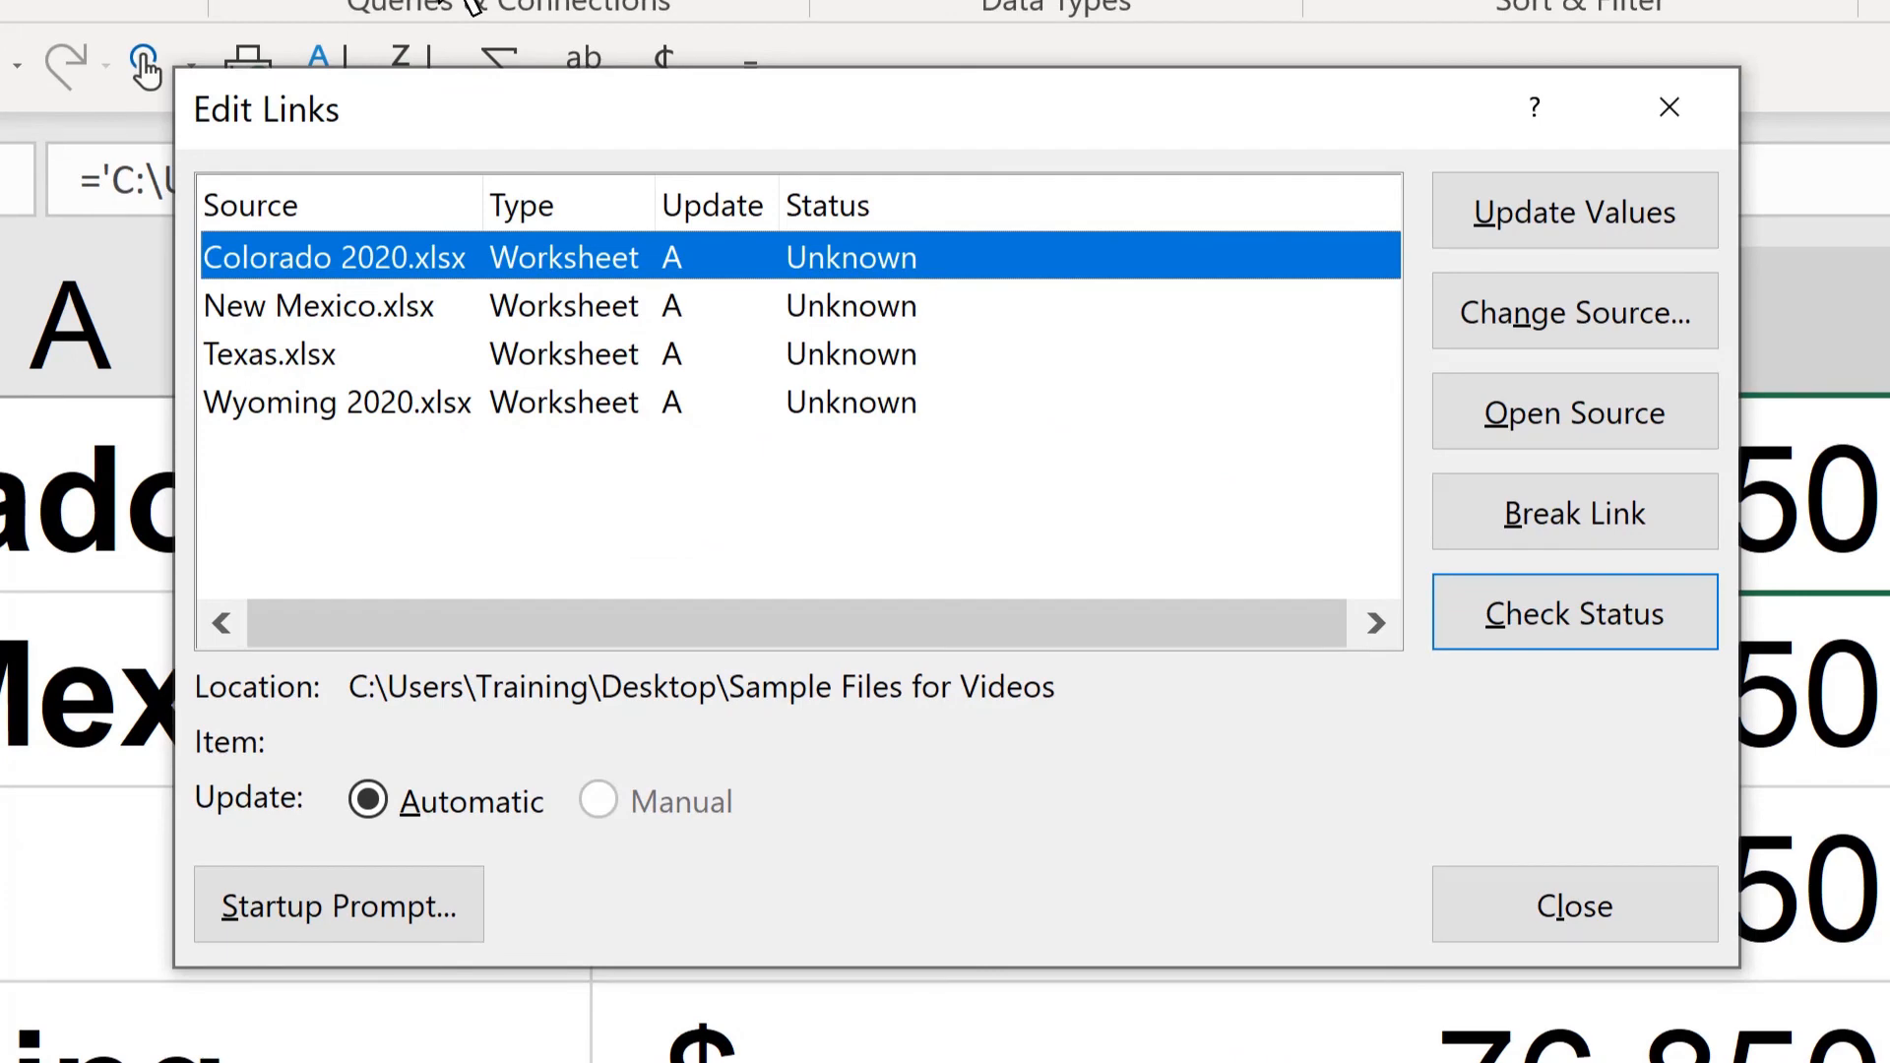
{"action": "left_click", "coordinate": [400, 404]}
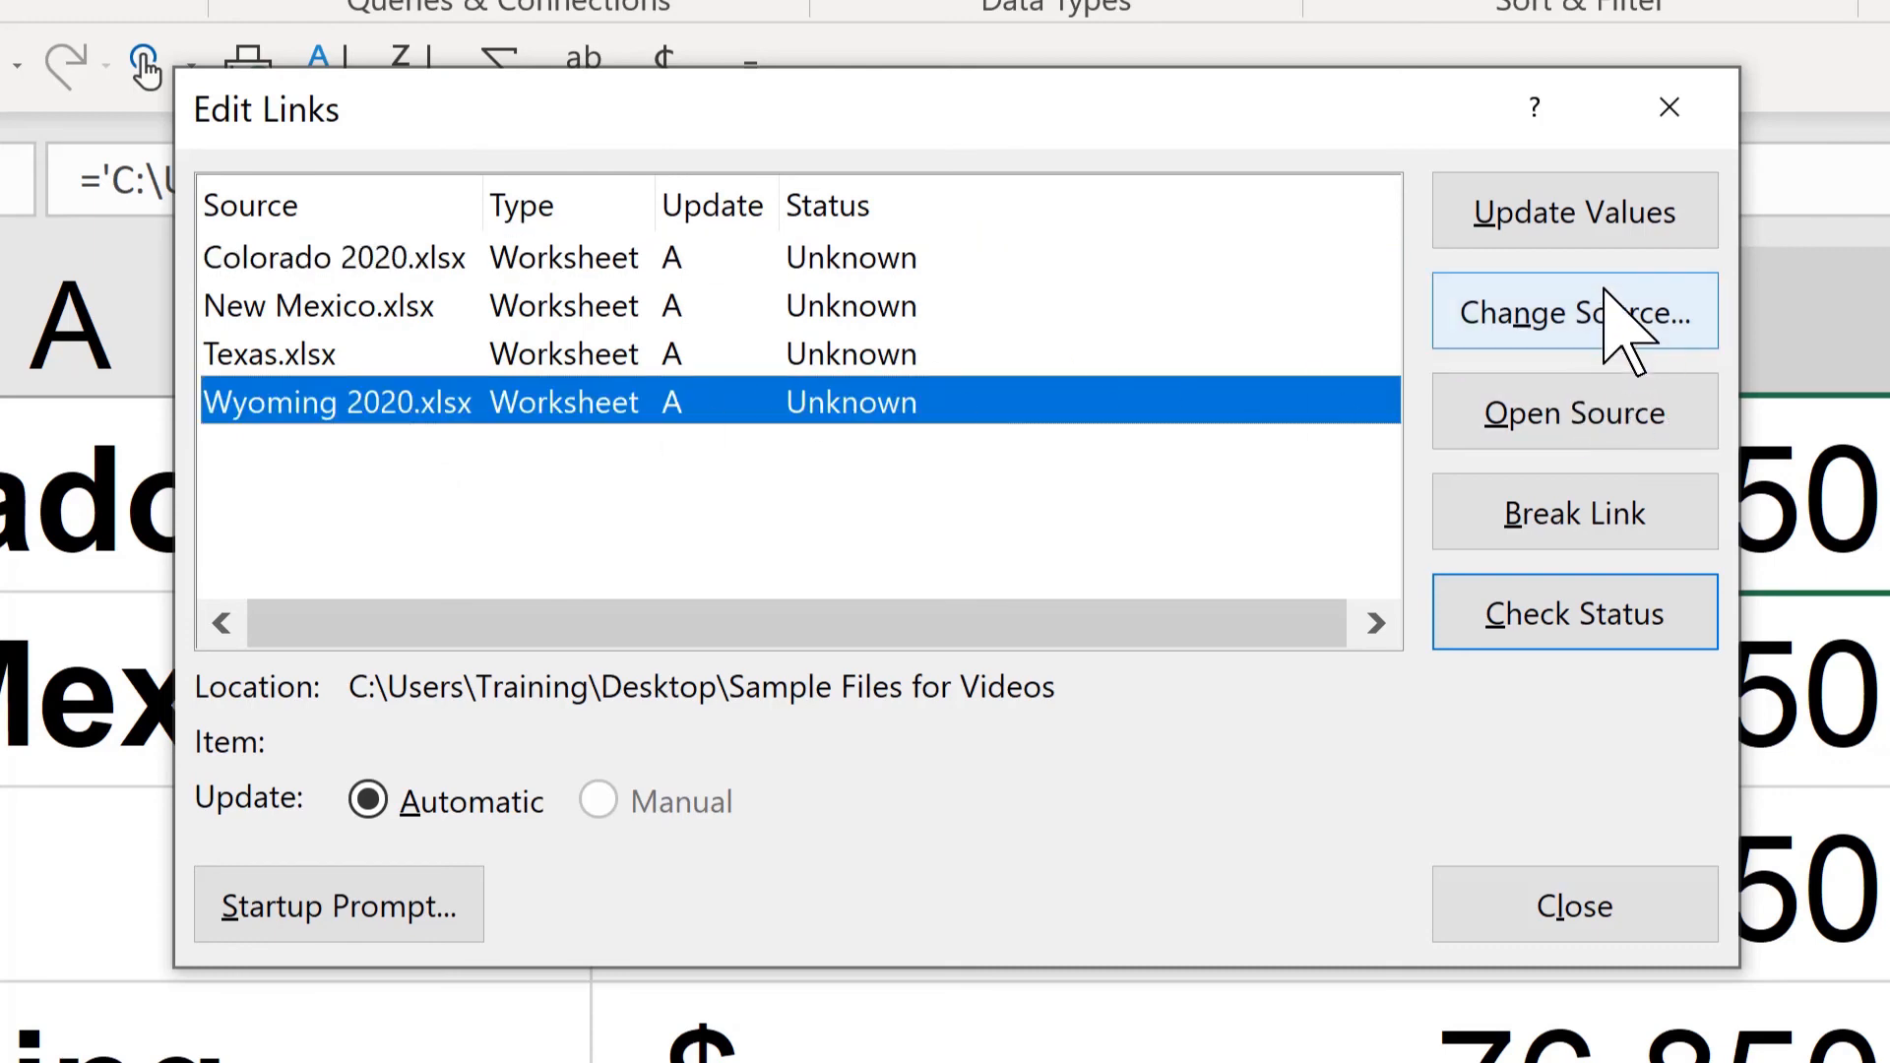
{"action": "left_click", "coordinate": [1585, 323]}
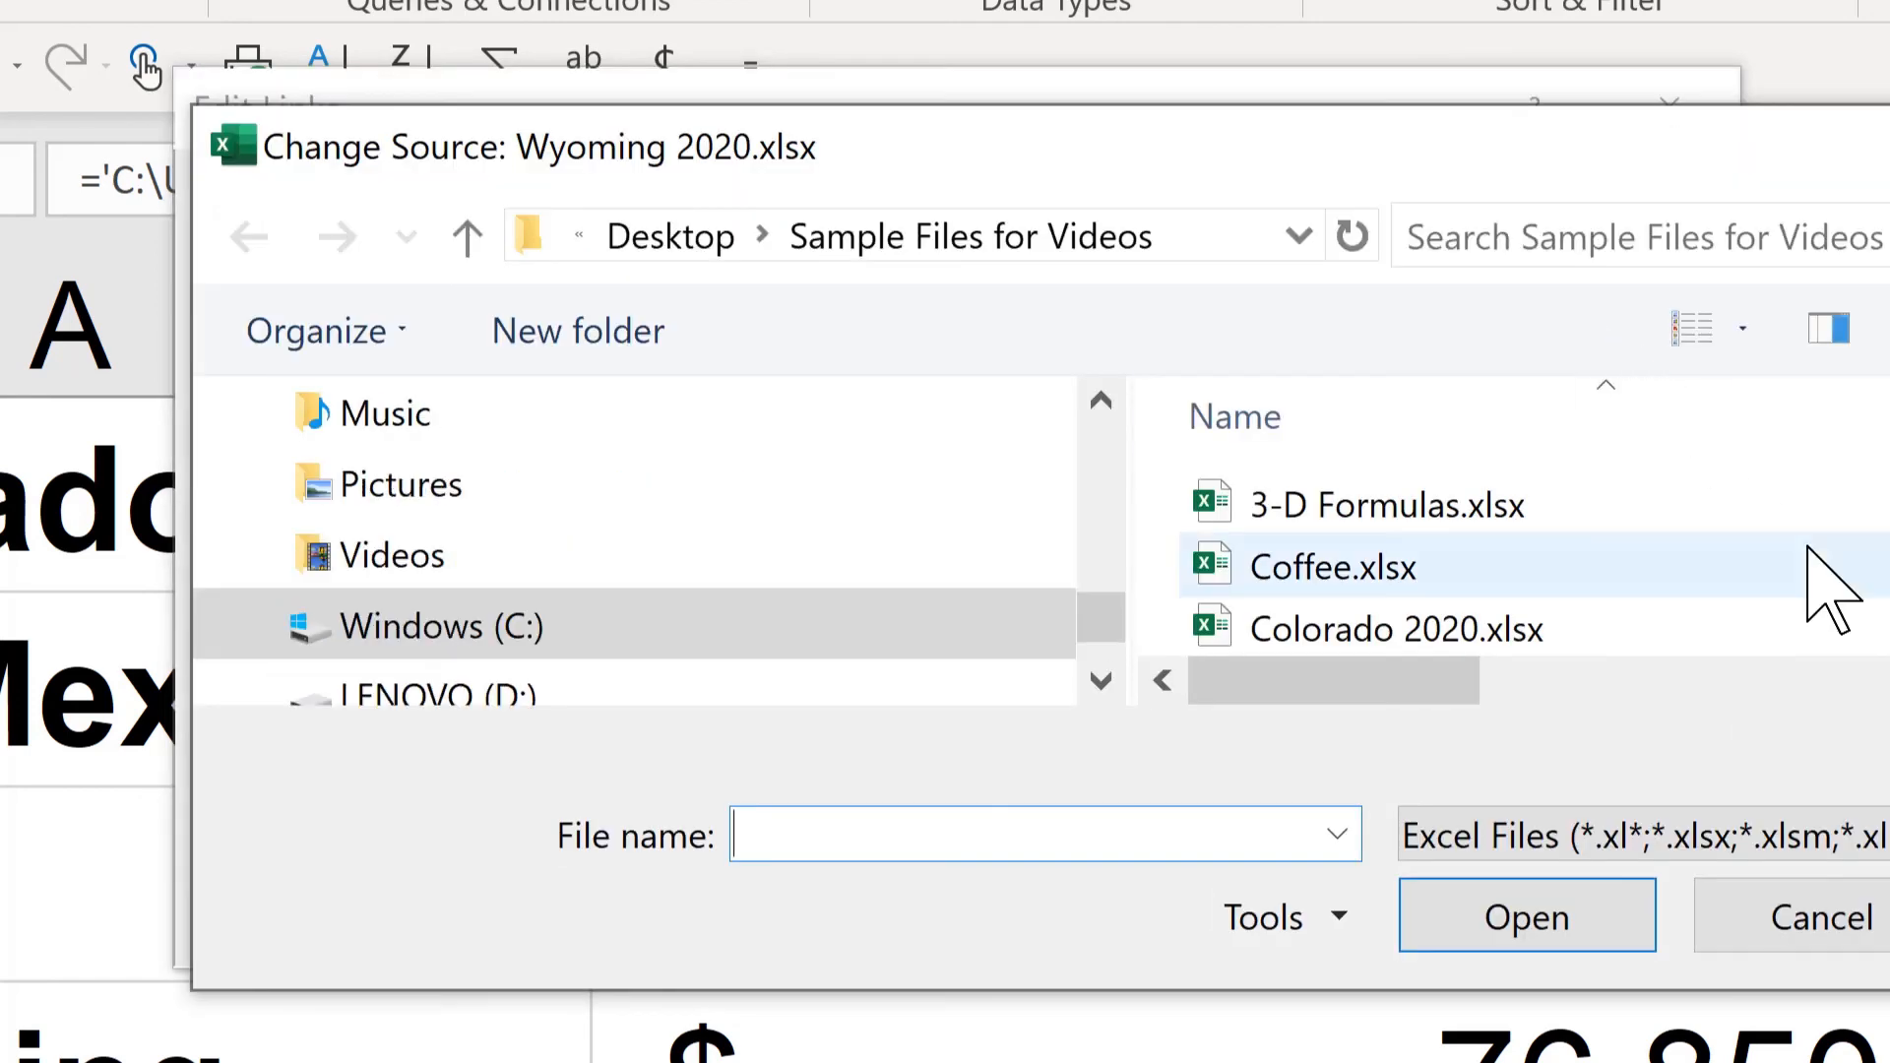
{"action": "scroll", "coordinate": [1532, 563], "scroll_direction": "down", "scroll_amount": 4}
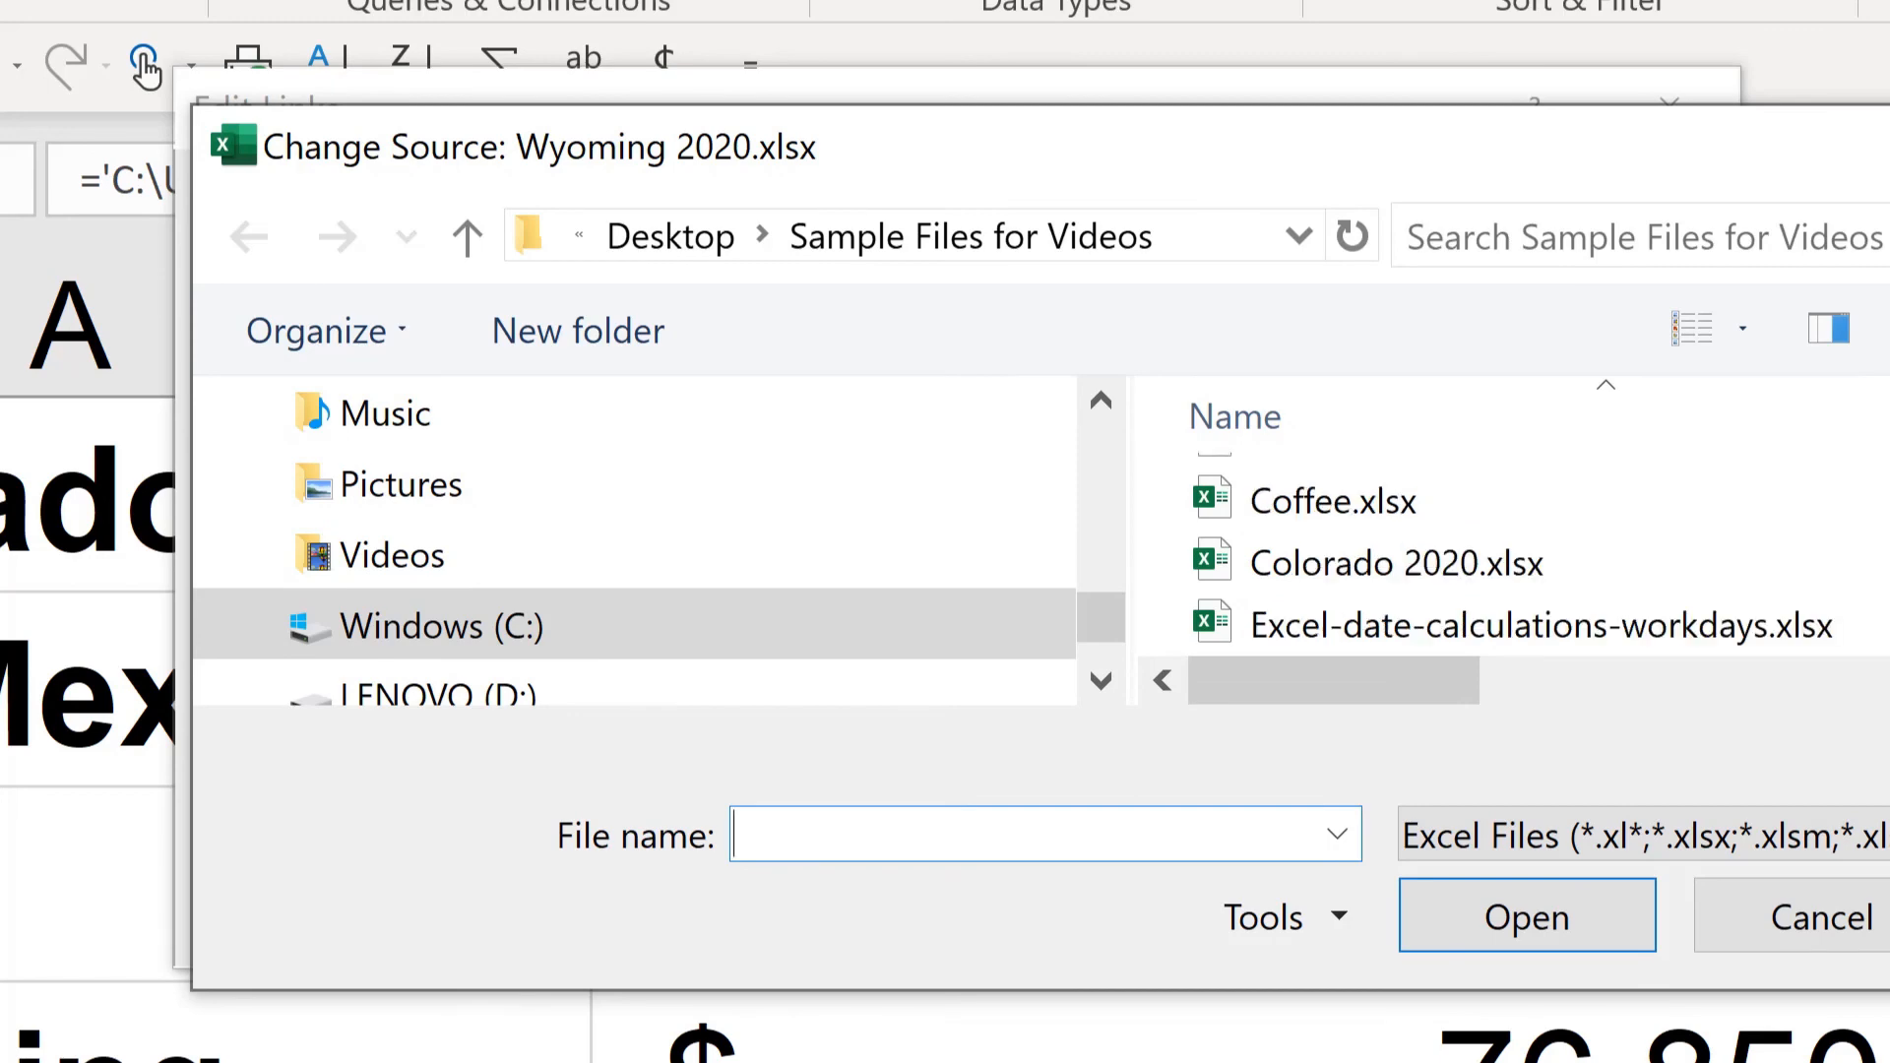
{"action": "scroll", "coordinate": [1532, 563], "scroll_direction": "down", "scroll_amount": 2}
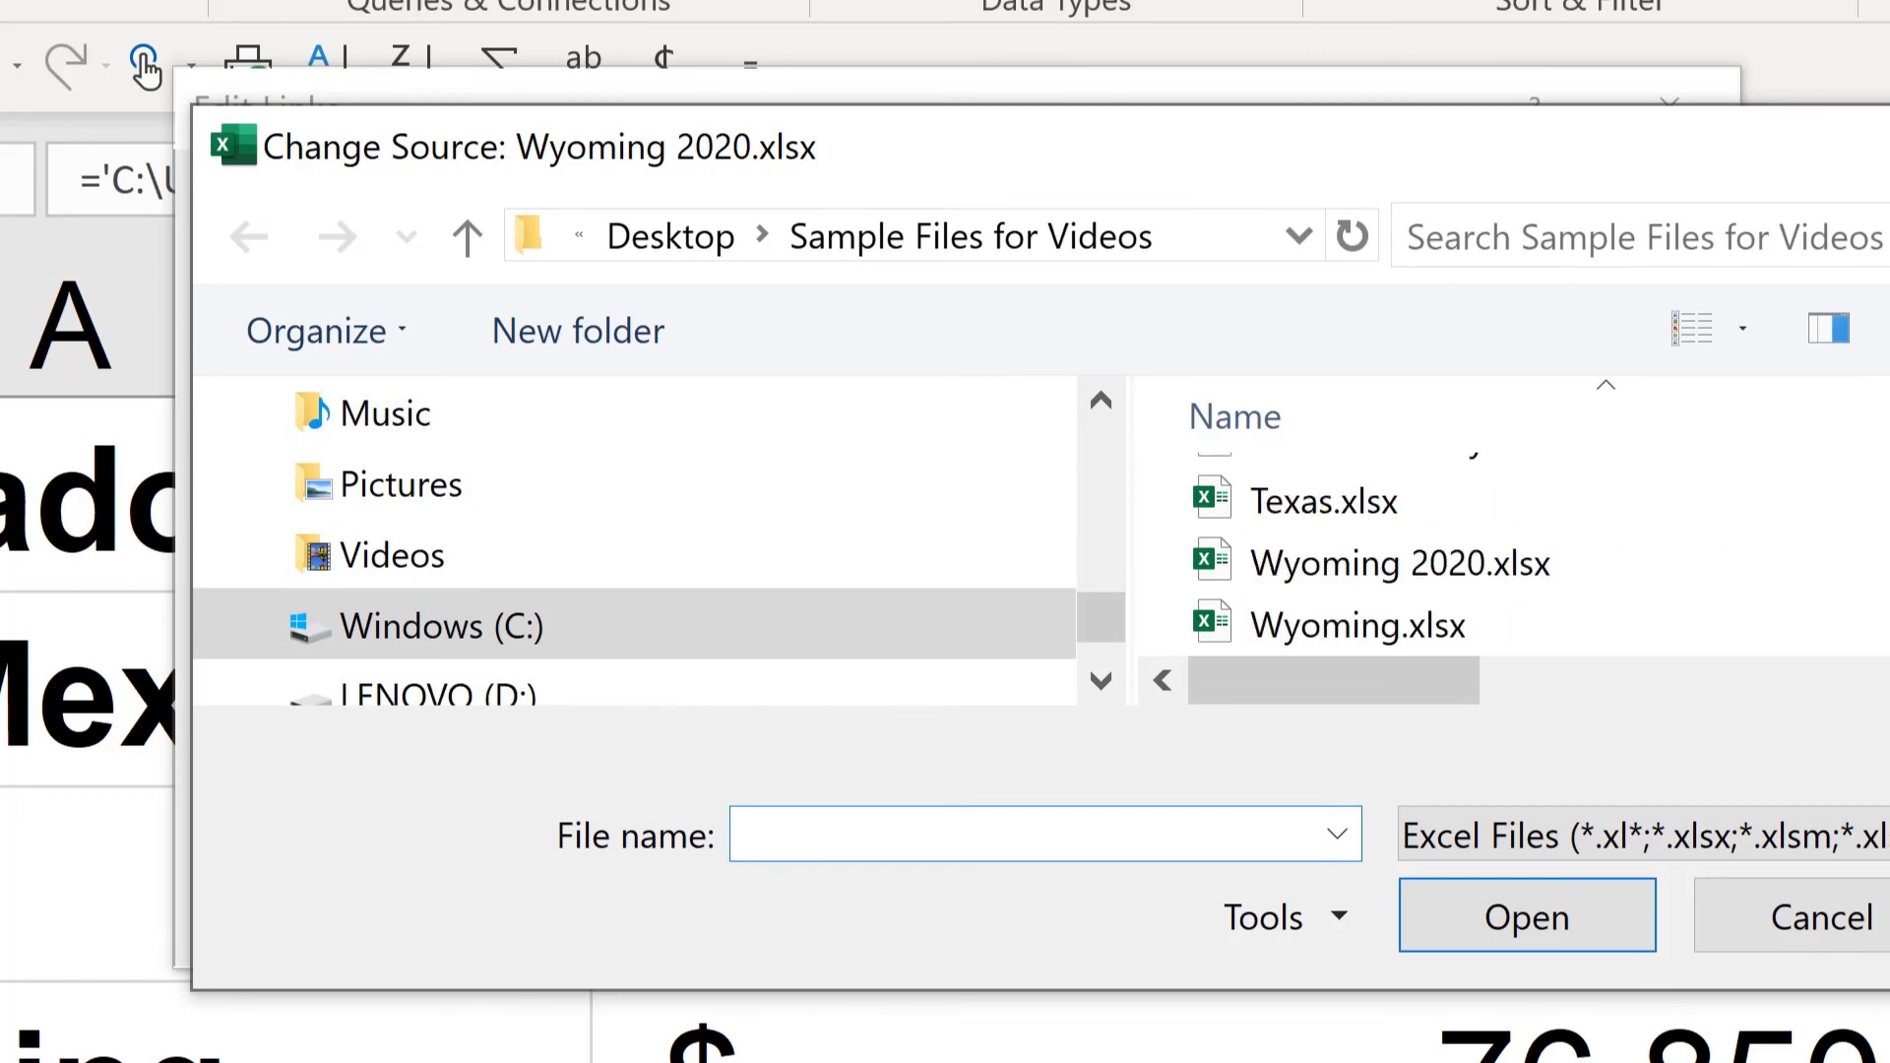
{"action": "left_click", "coordinate": [1328, 635]}
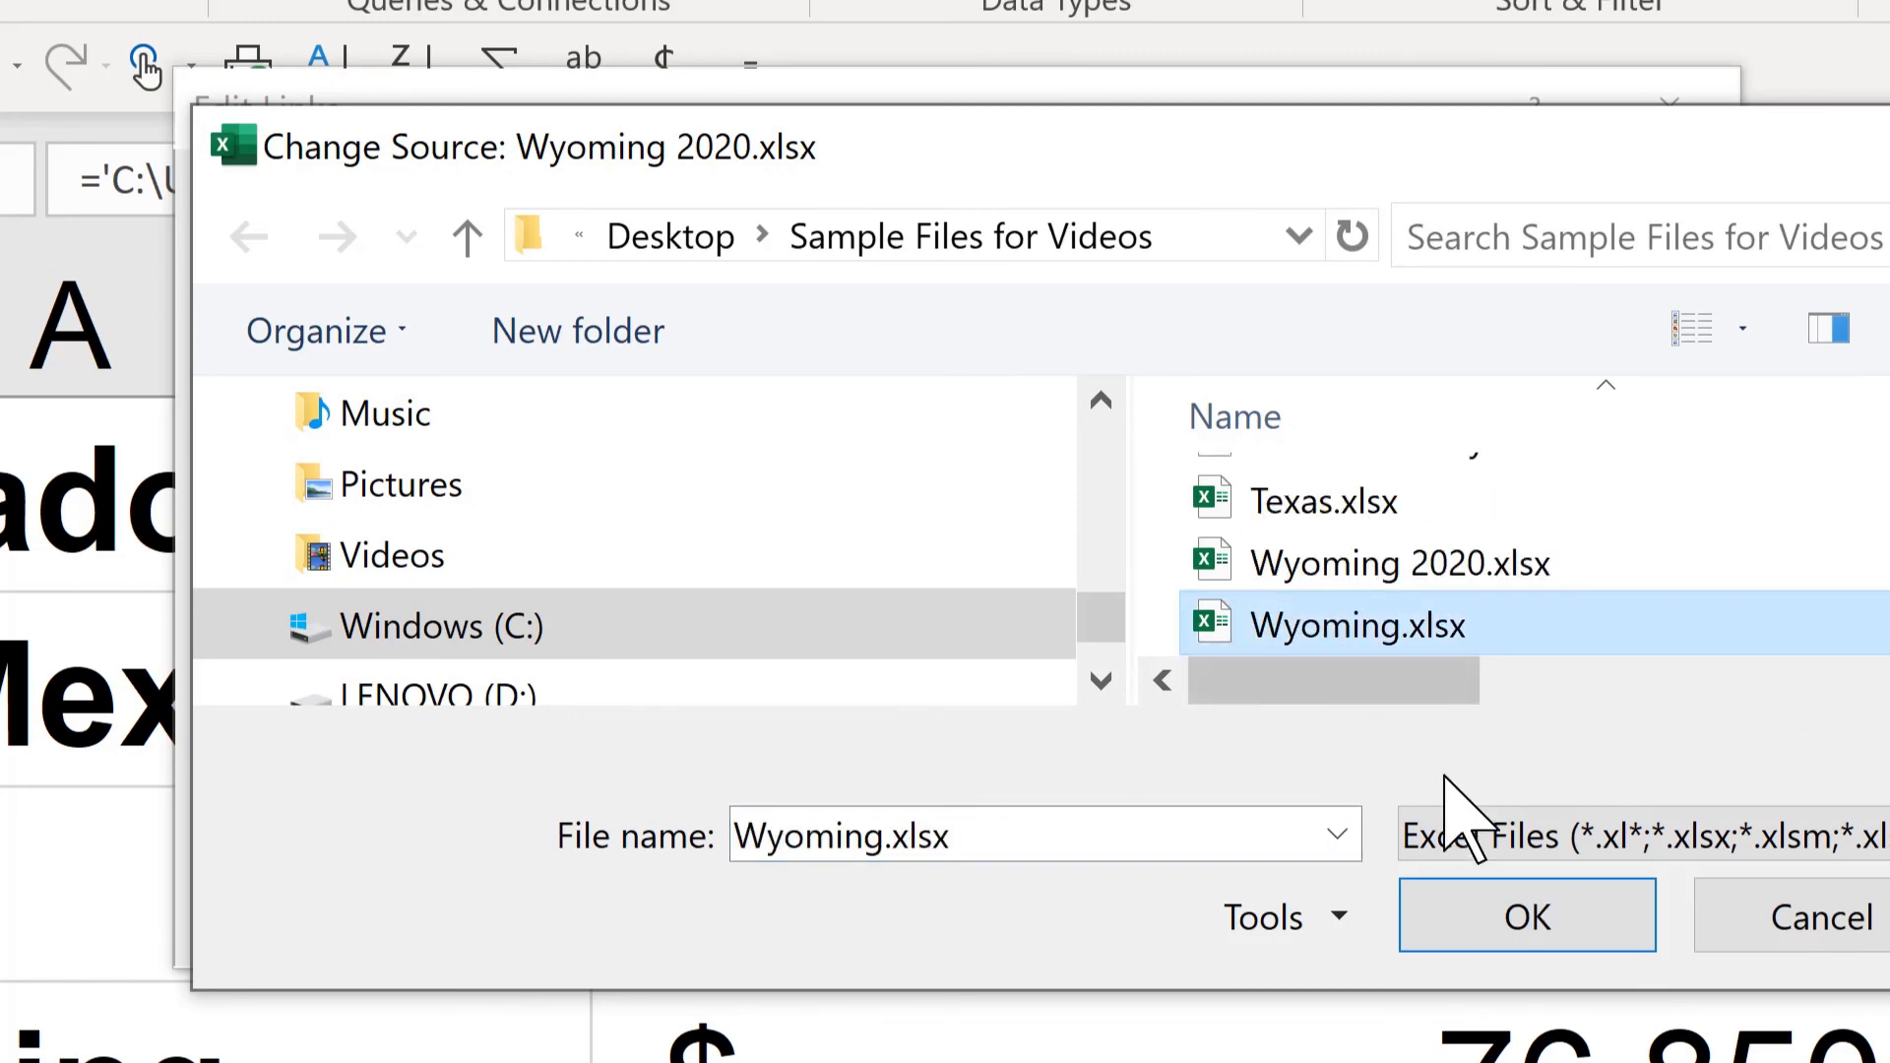
{"action": "left_click", "coordinate": [1521, 935]}
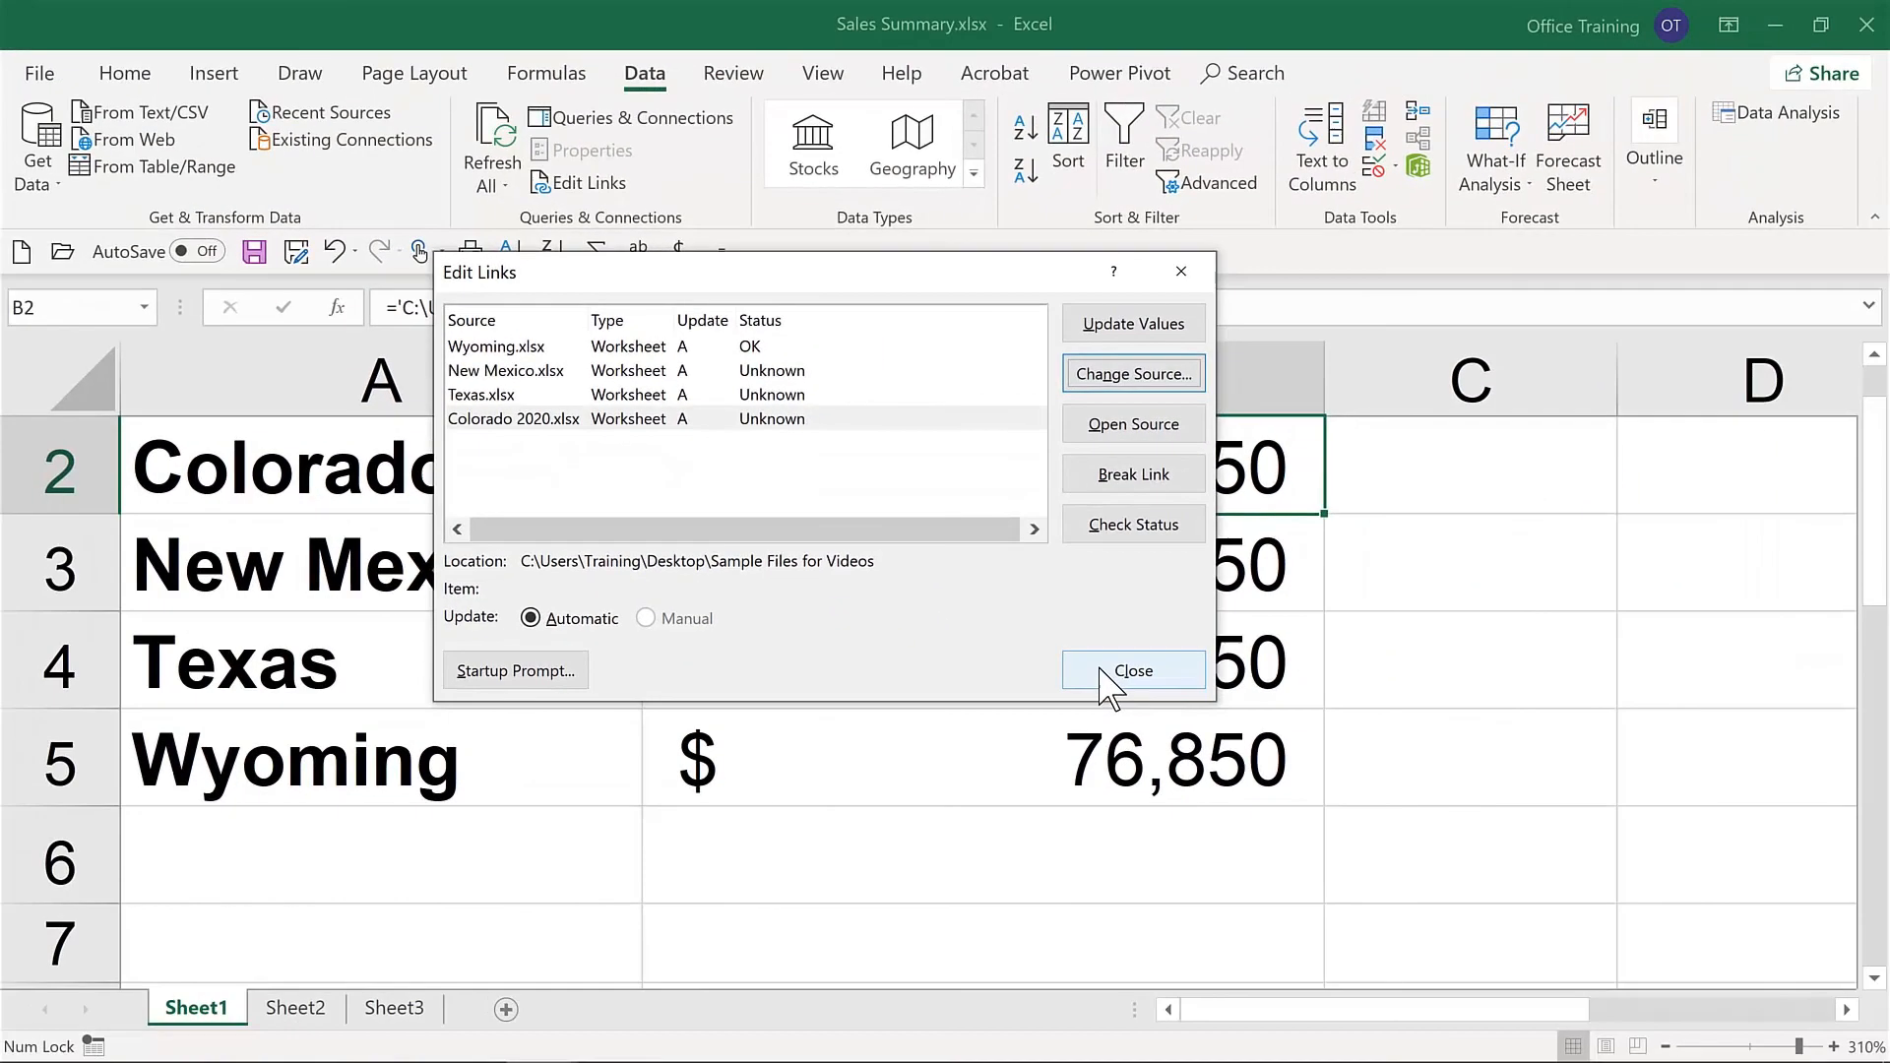
{"action": "left_click", "coordinate": [1505, 908]}
Save Sales Summary.xlsx, then save a copy of it under the name Sales Summary-Final.xlsx
{"action": "left_click", "coordinate": [983, 540]}
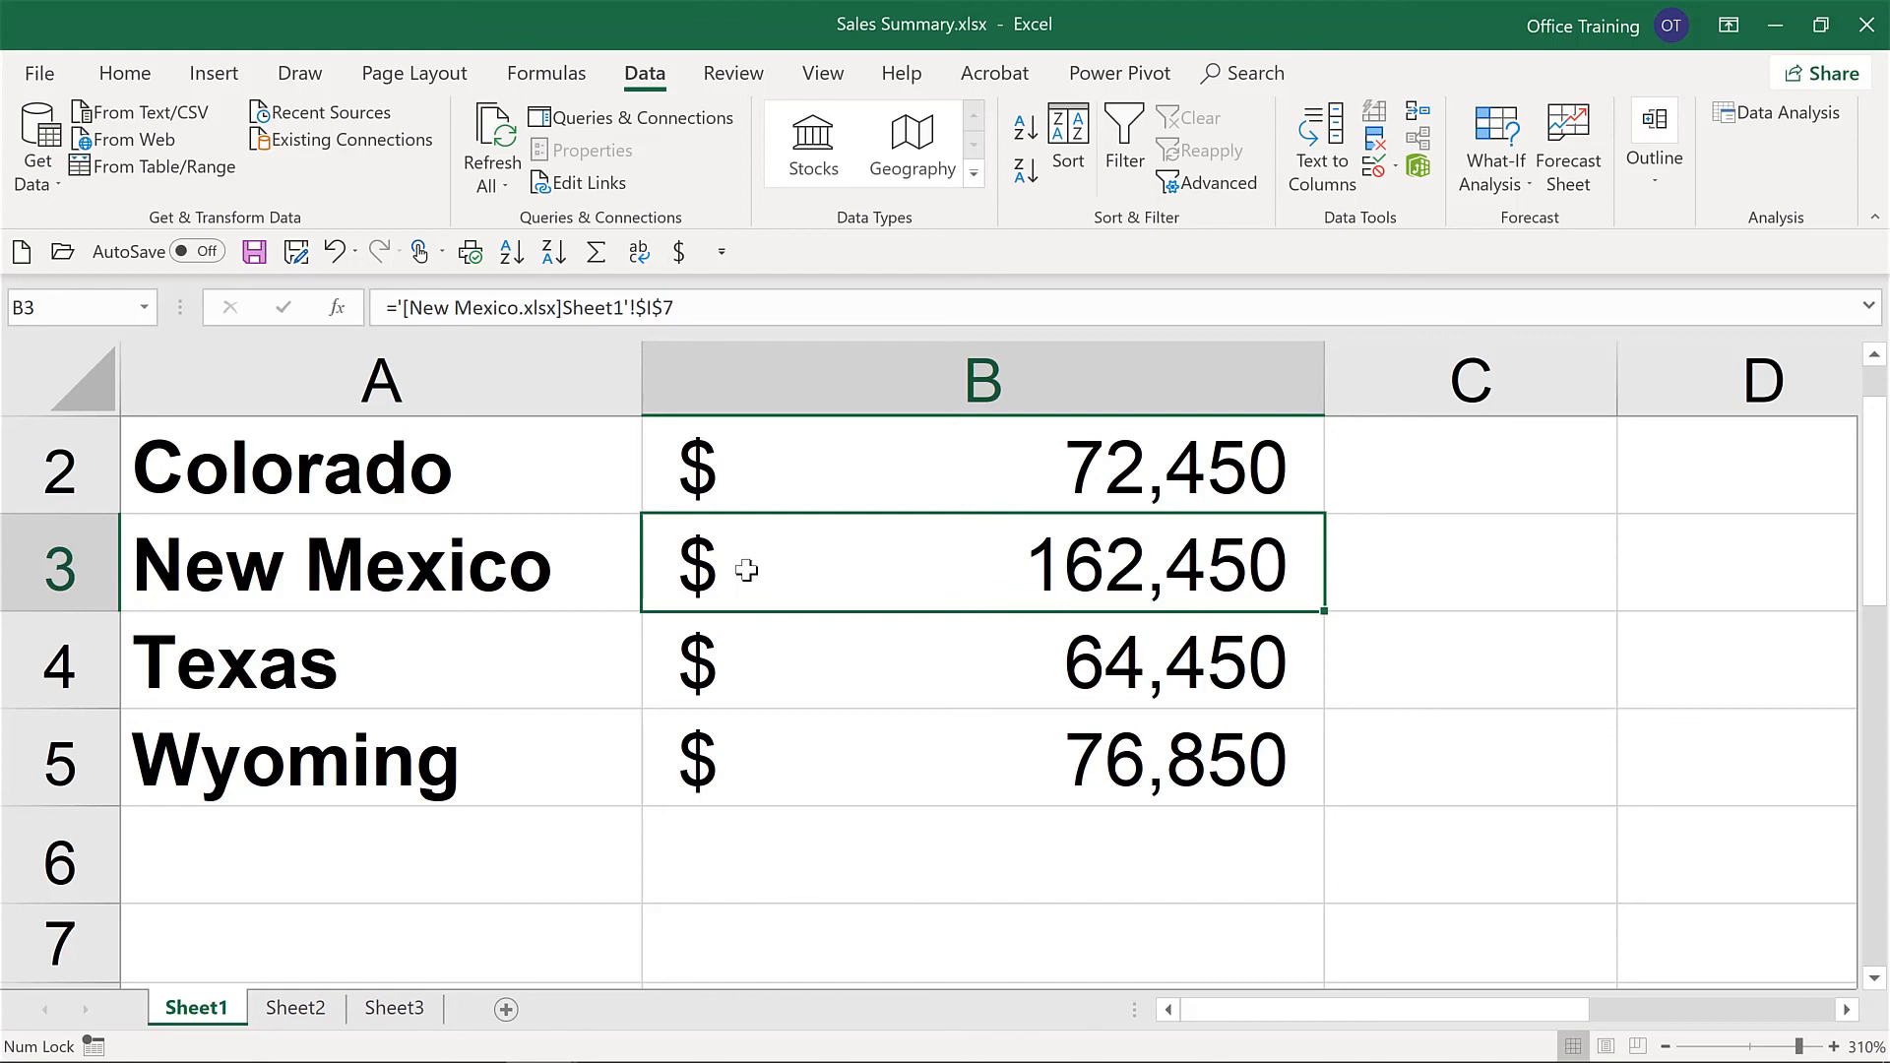
{"action": "key", "text": "ctrl+s"}
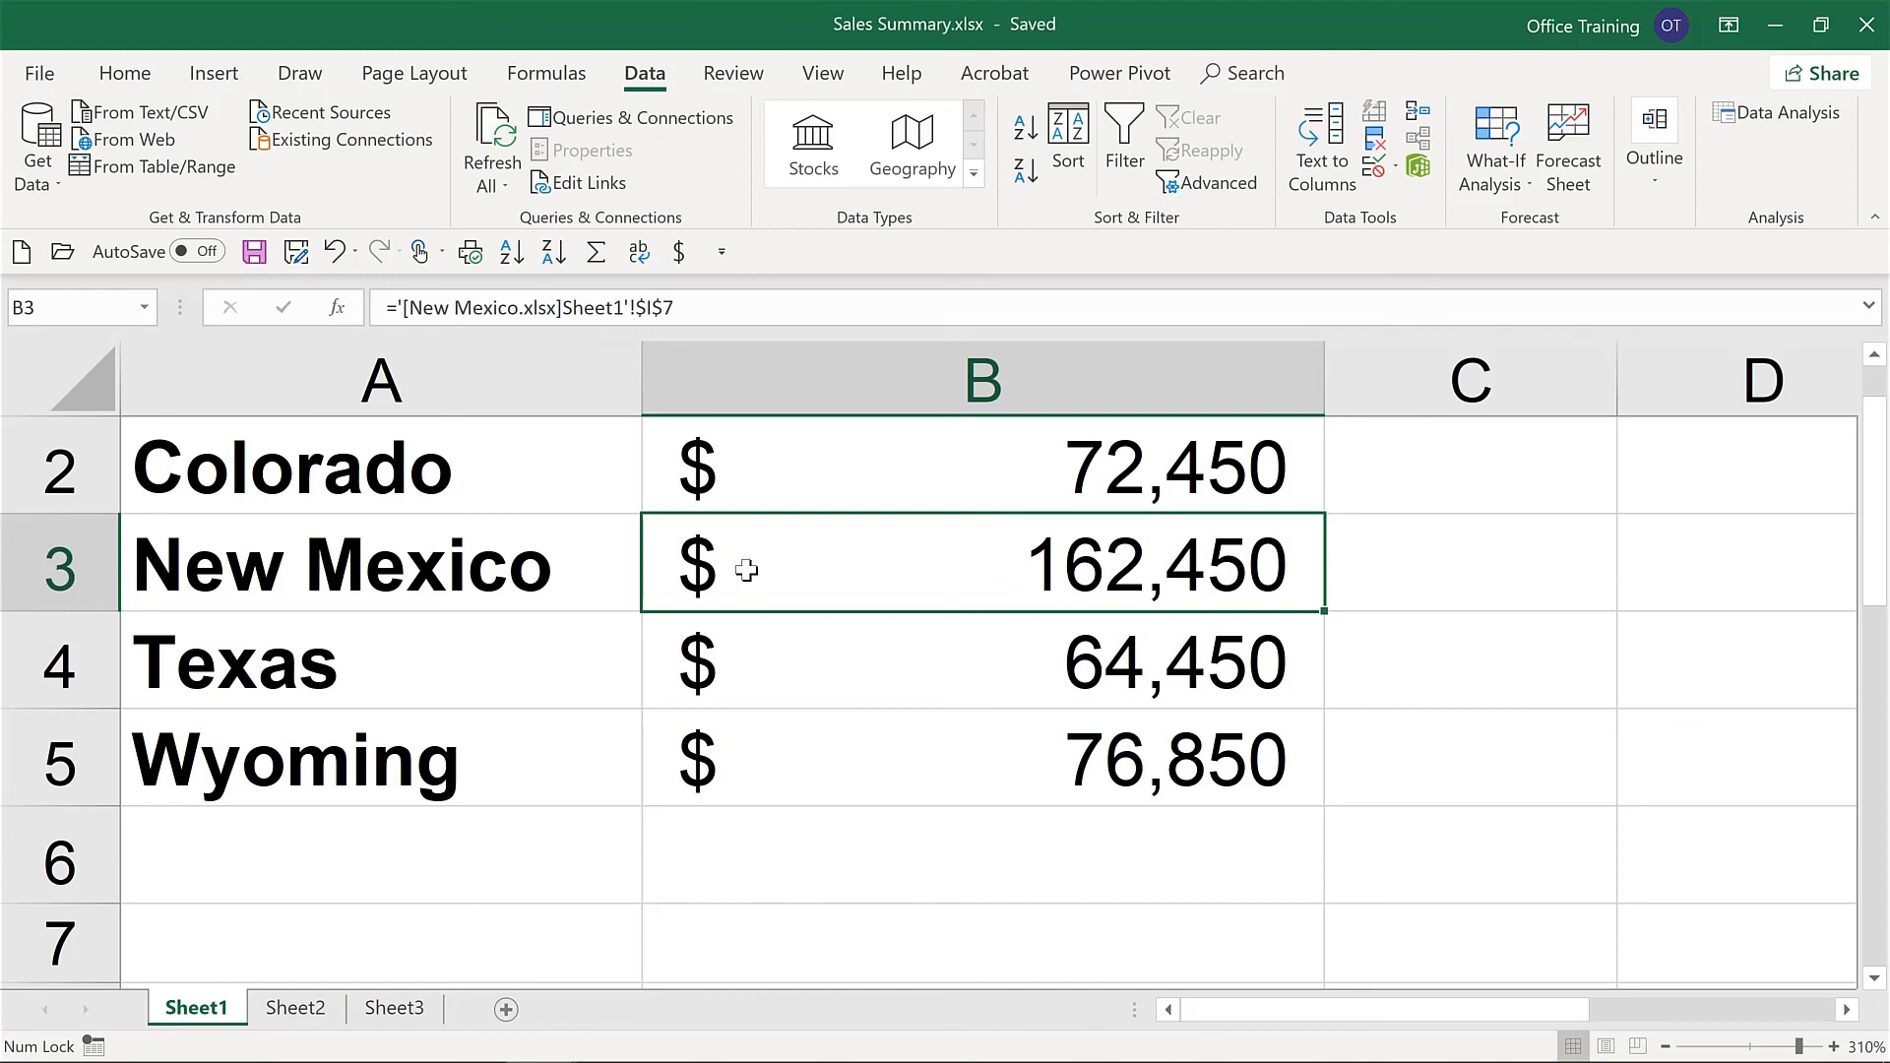
{"action": "key", "text": "F12"}
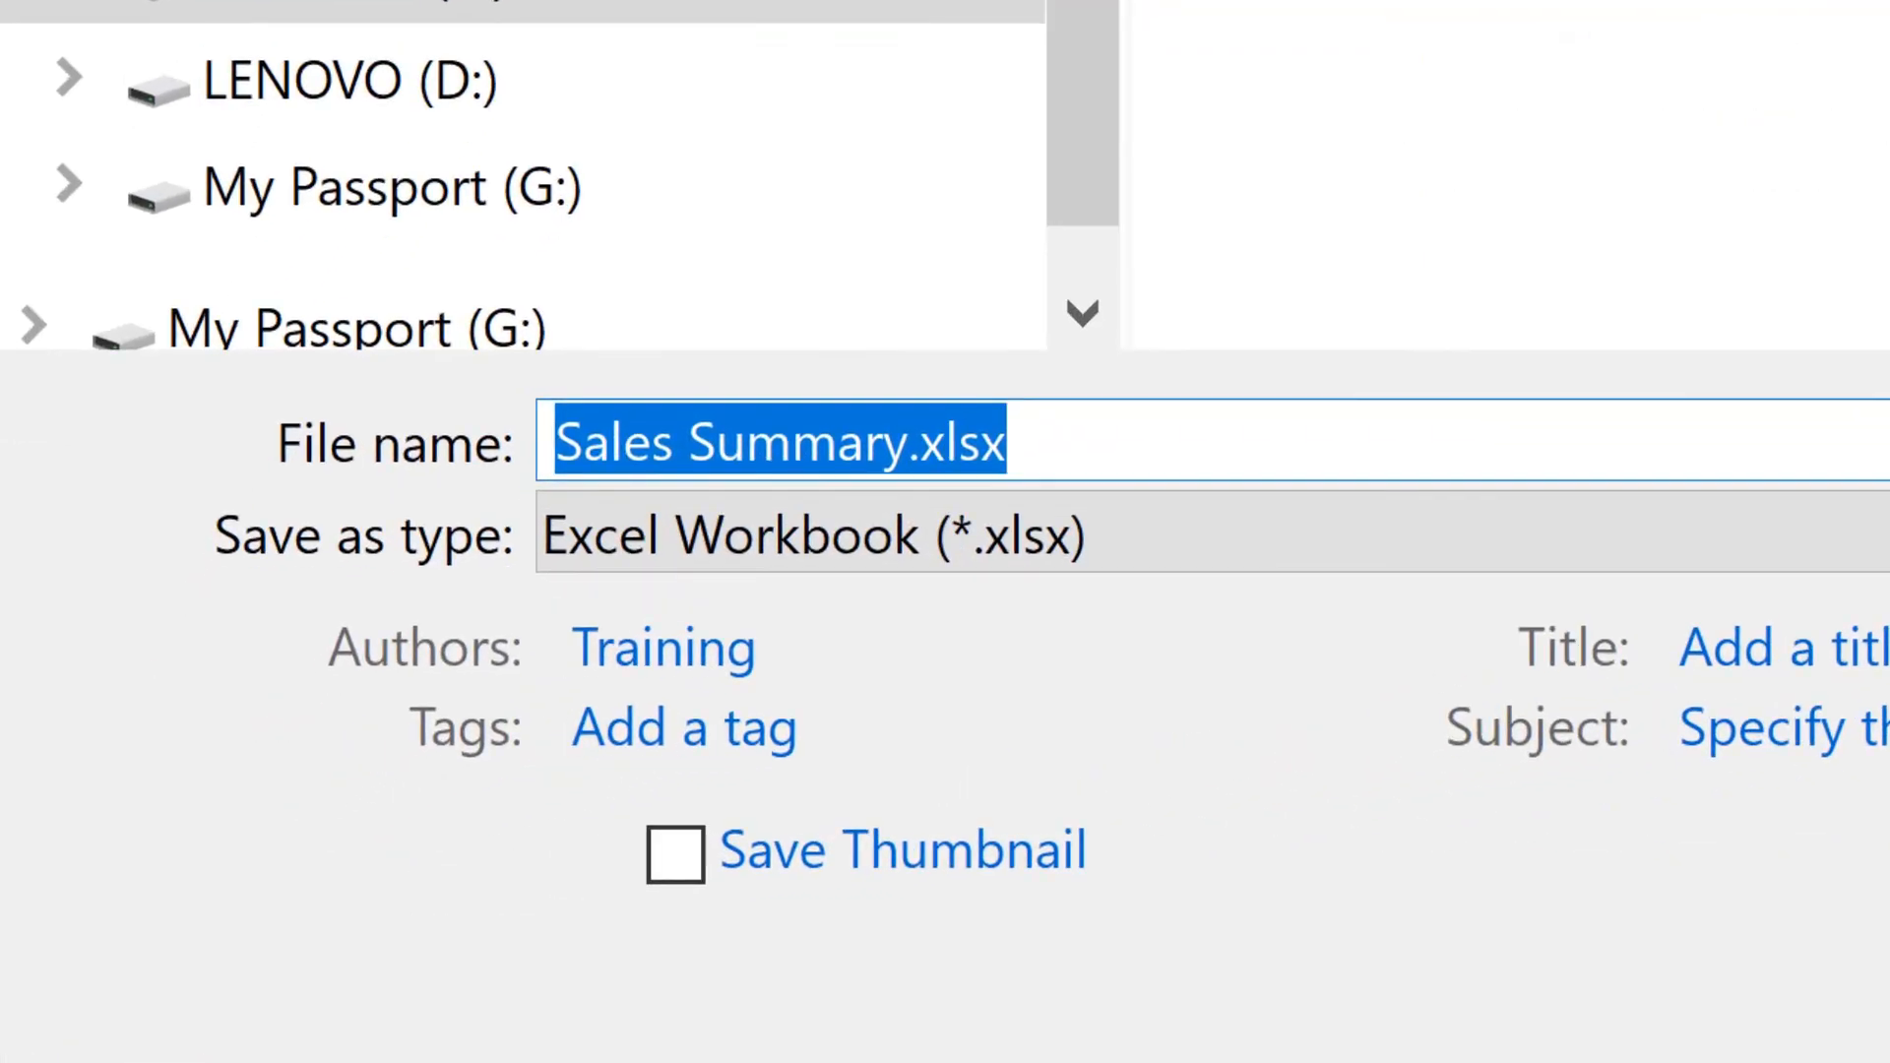
{"action": "key", "text": "Right"}
{"action": "key", "text": "Left"}
{"action": "key", "text": "Left"}
{"action": "key", "text": "Left"}
{"action": "key", "text": "Left"}
{"action": "key", "text": "Left"}
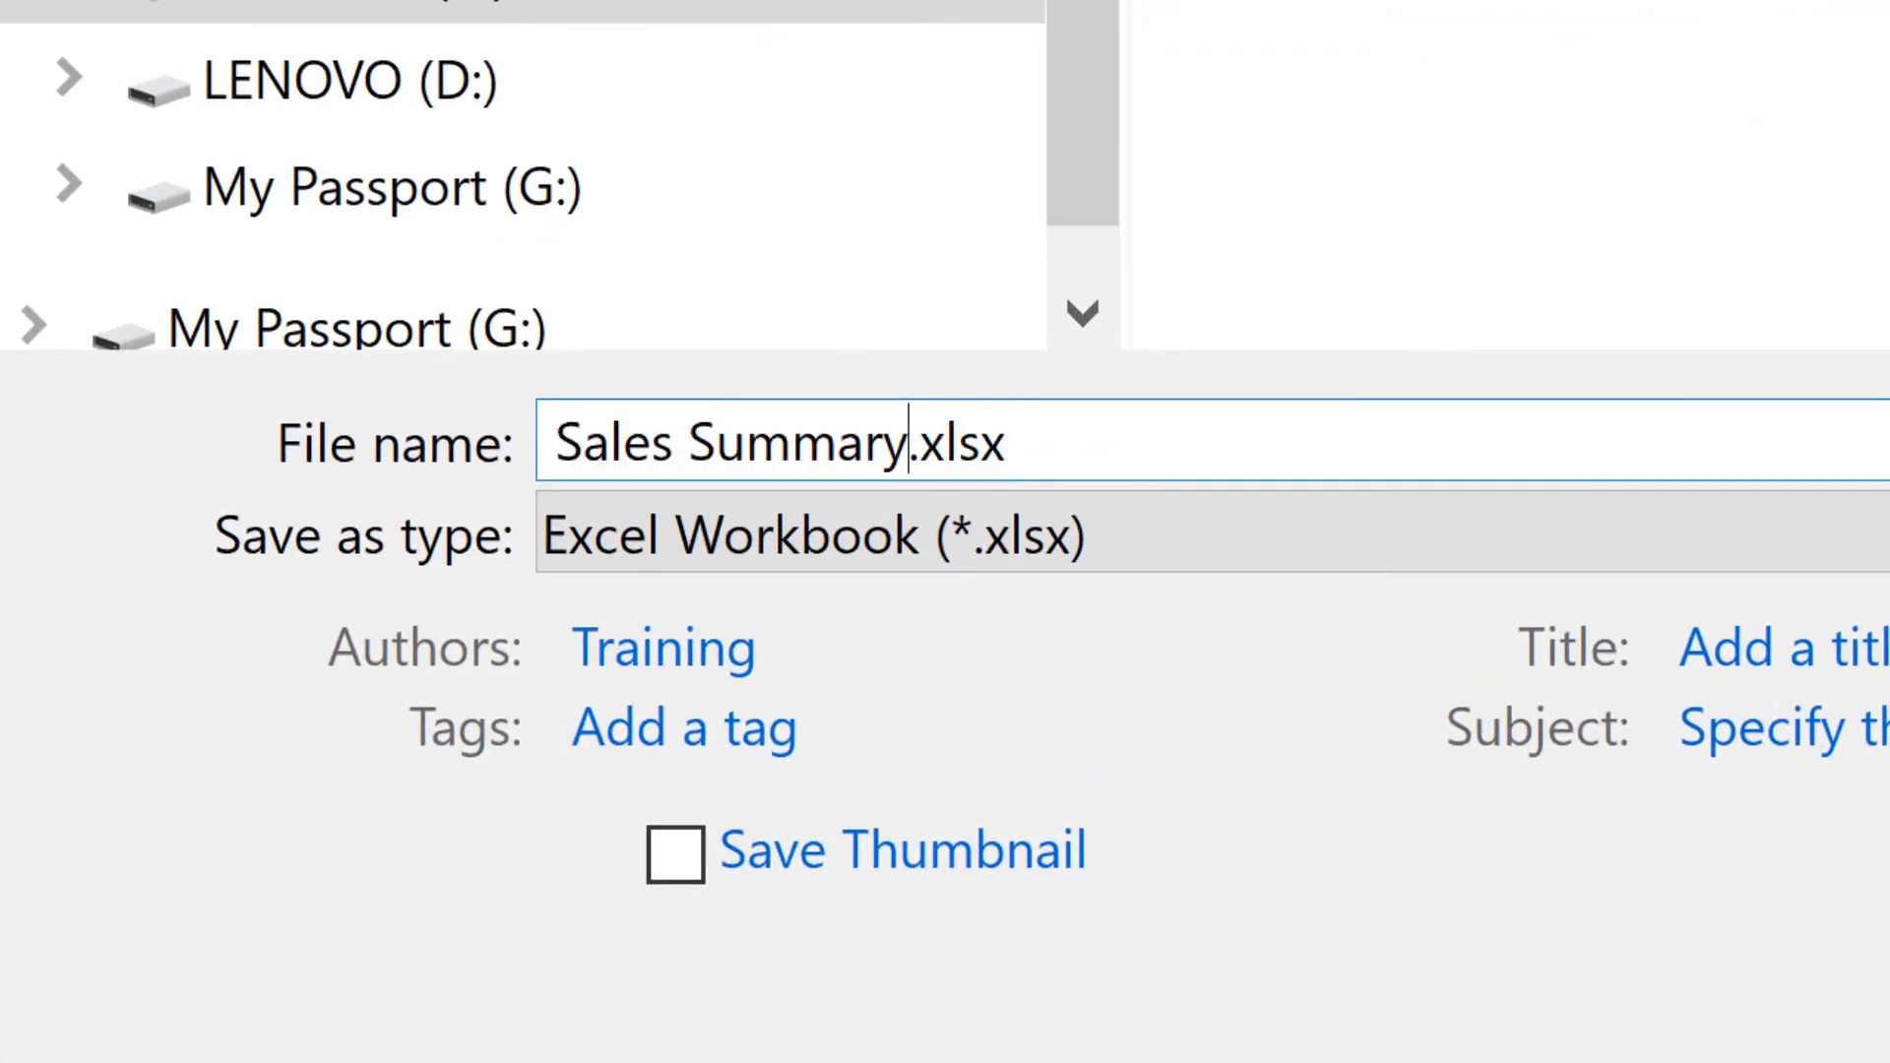
{"action": "type", "text": "-Final"}
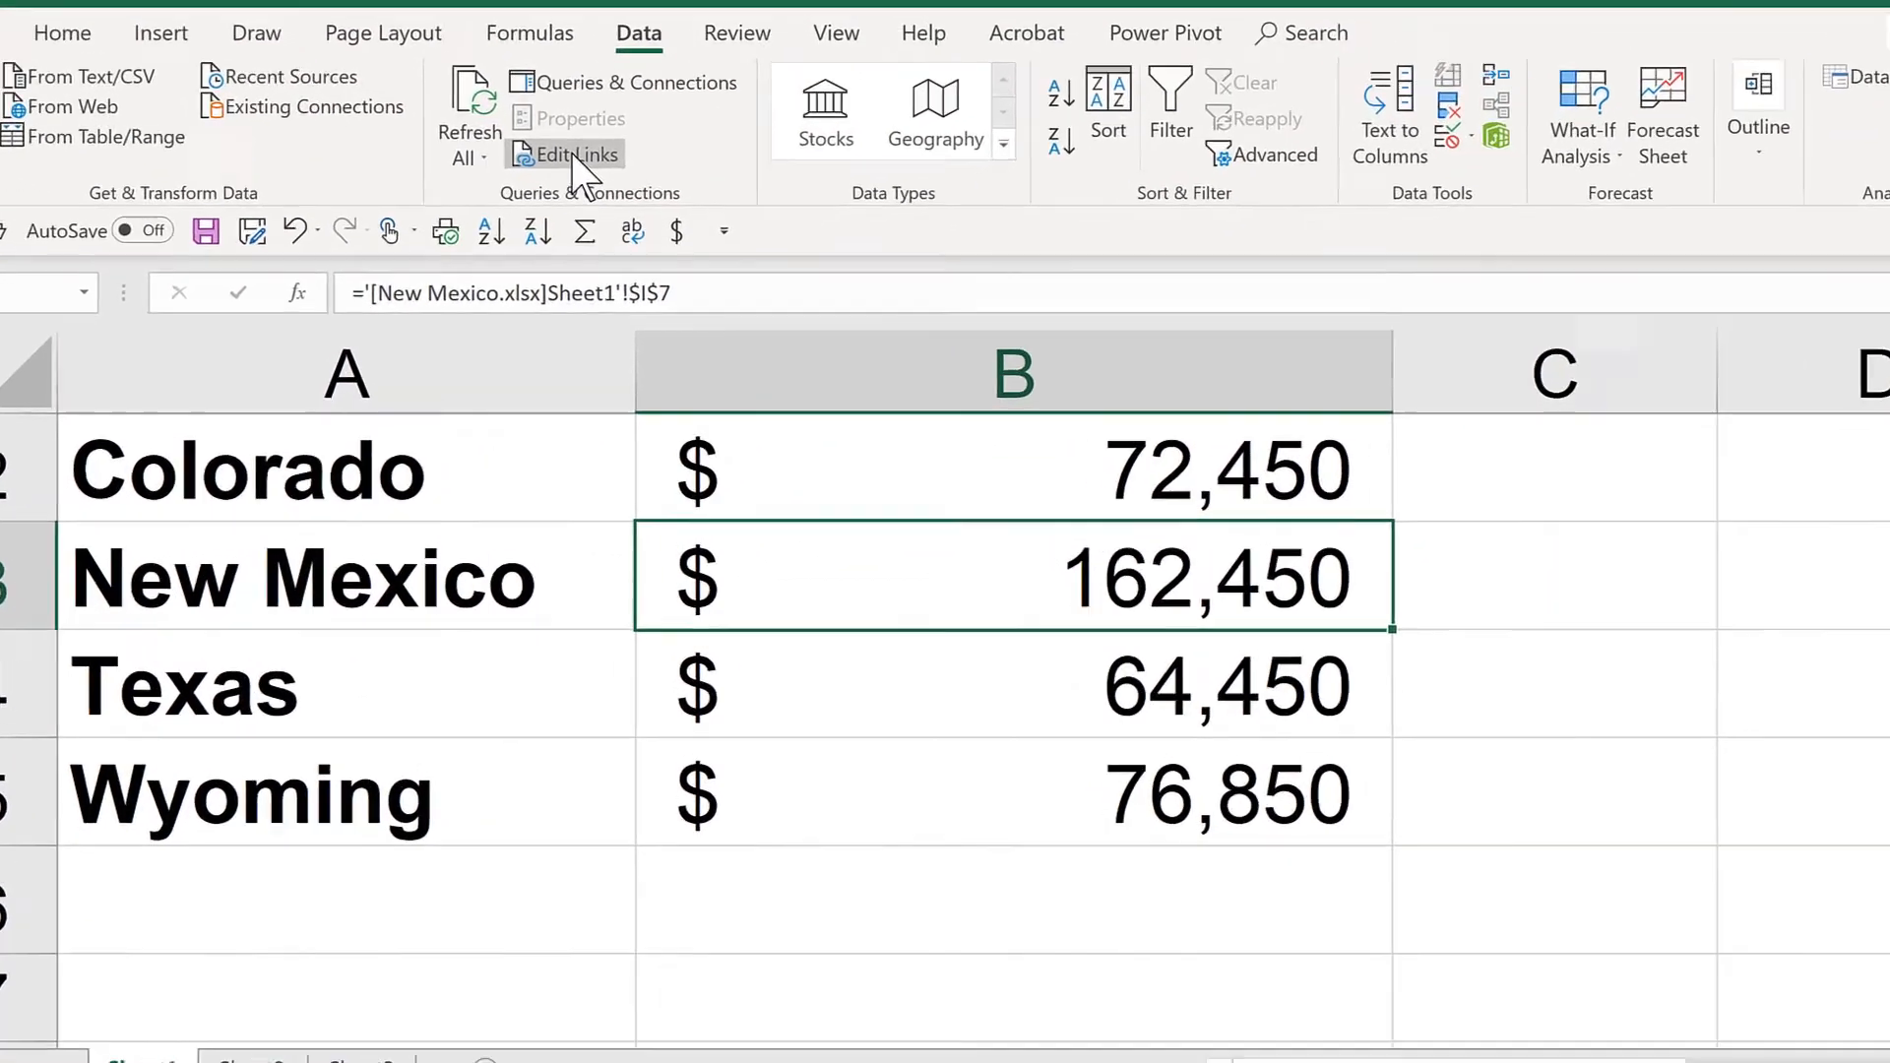
Break the links to all four source workbooks in Sales Summary-Final.xlsx, check cell B2 and save the workbook
{"action": "left_click", "coordinate": [574, 156]}
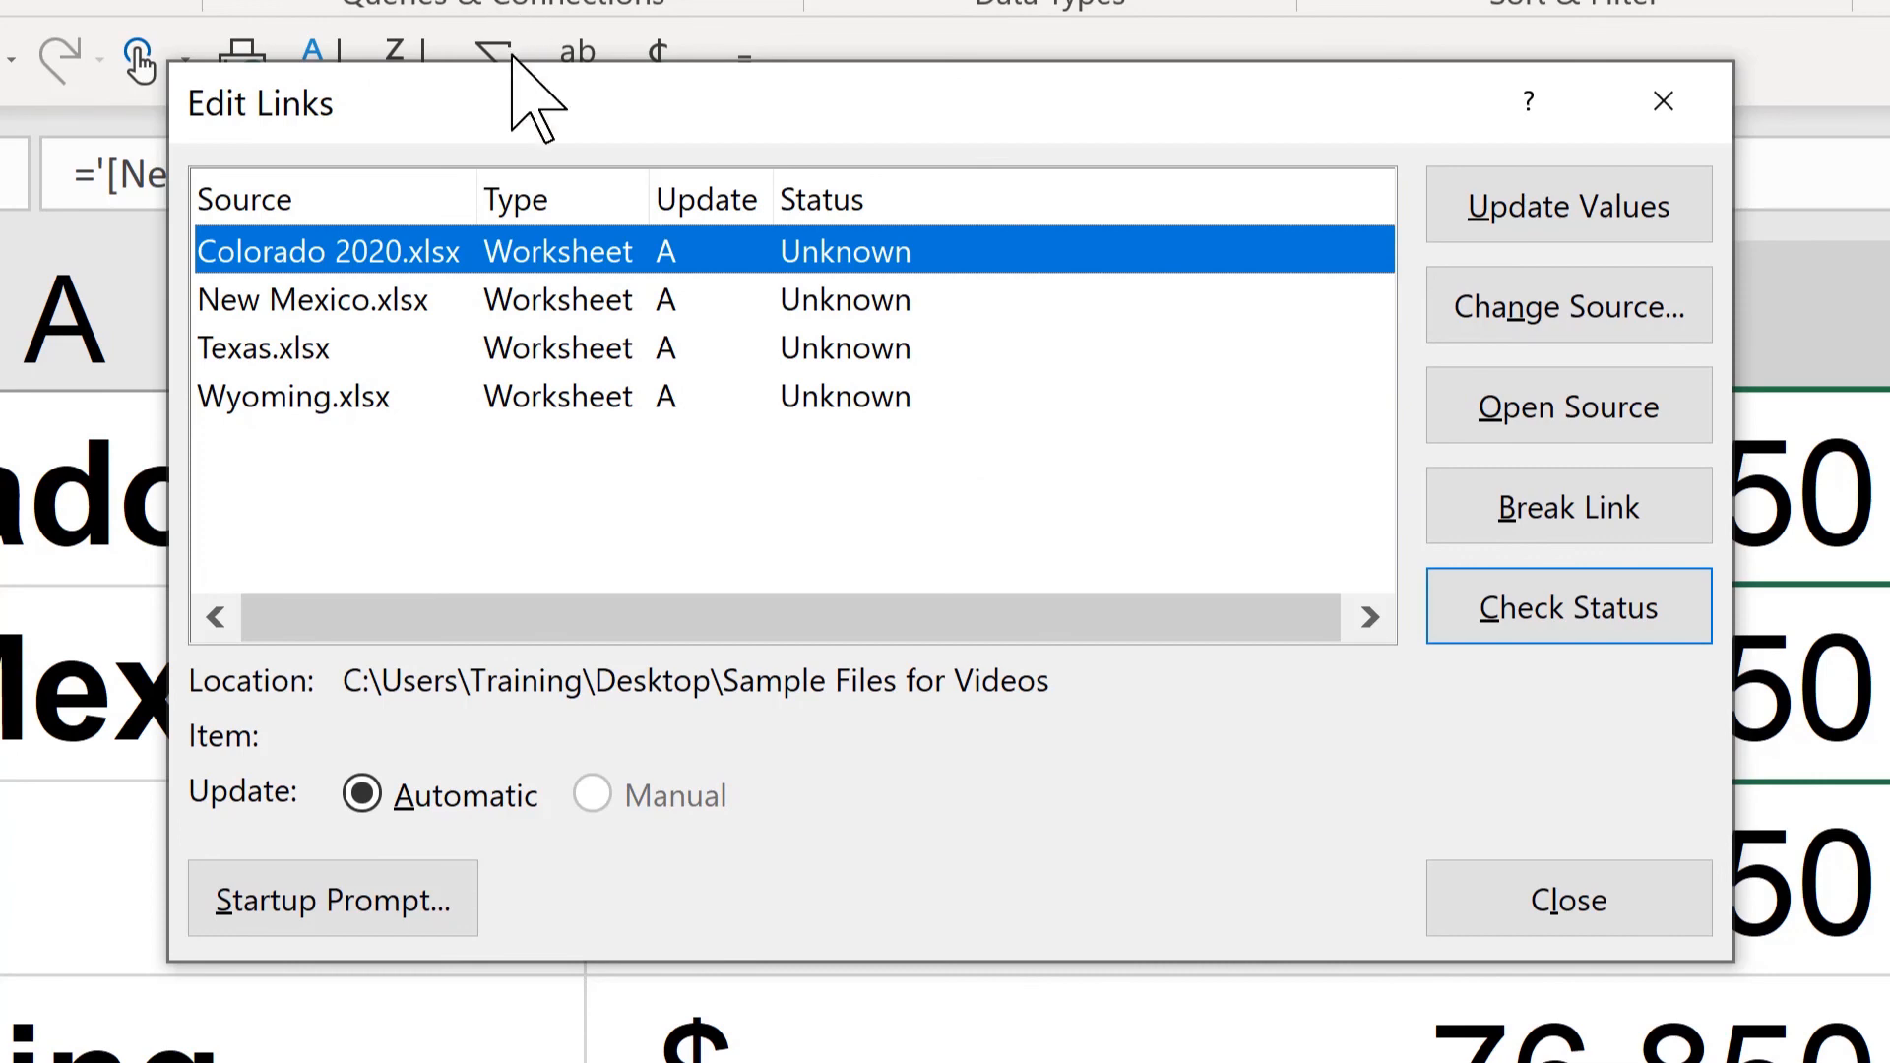
{"action": "left_click", "coordinate": [352, 411], "text": "shift"}
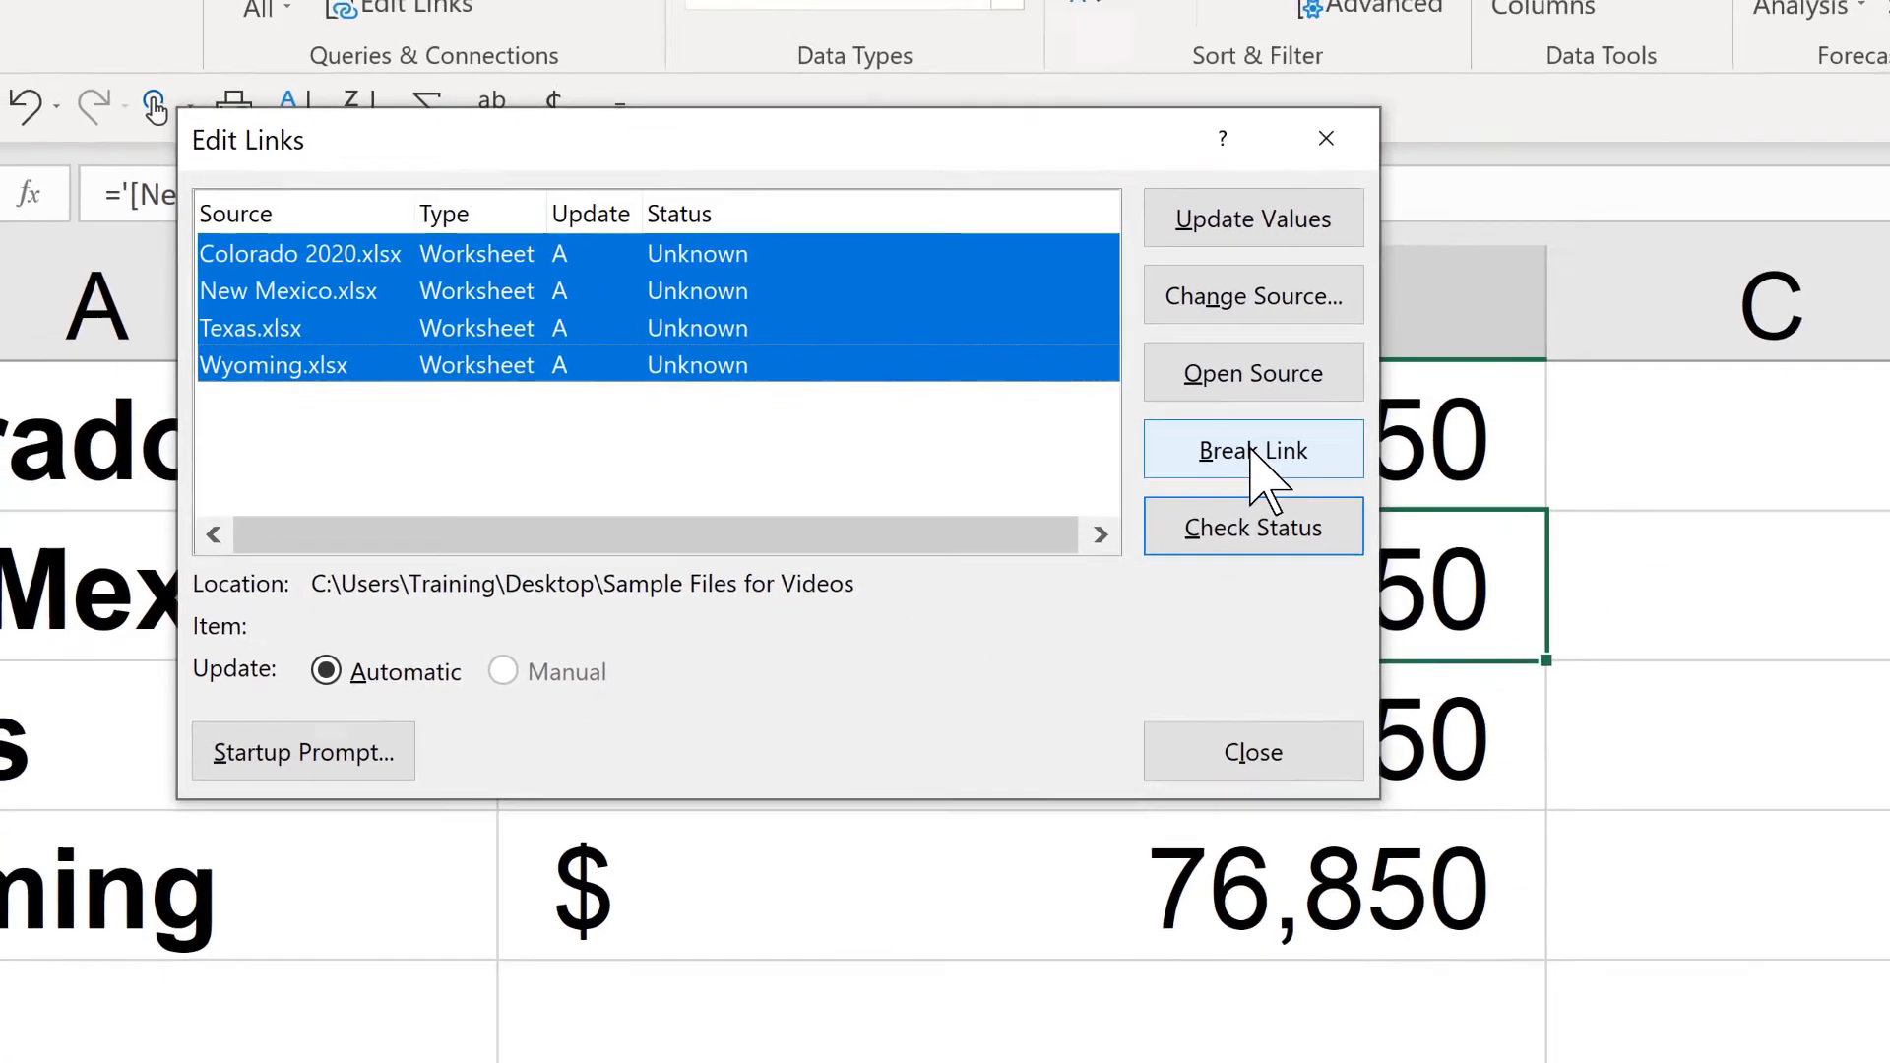
{"action": "left_click", "coordinate": [1252, 452]}
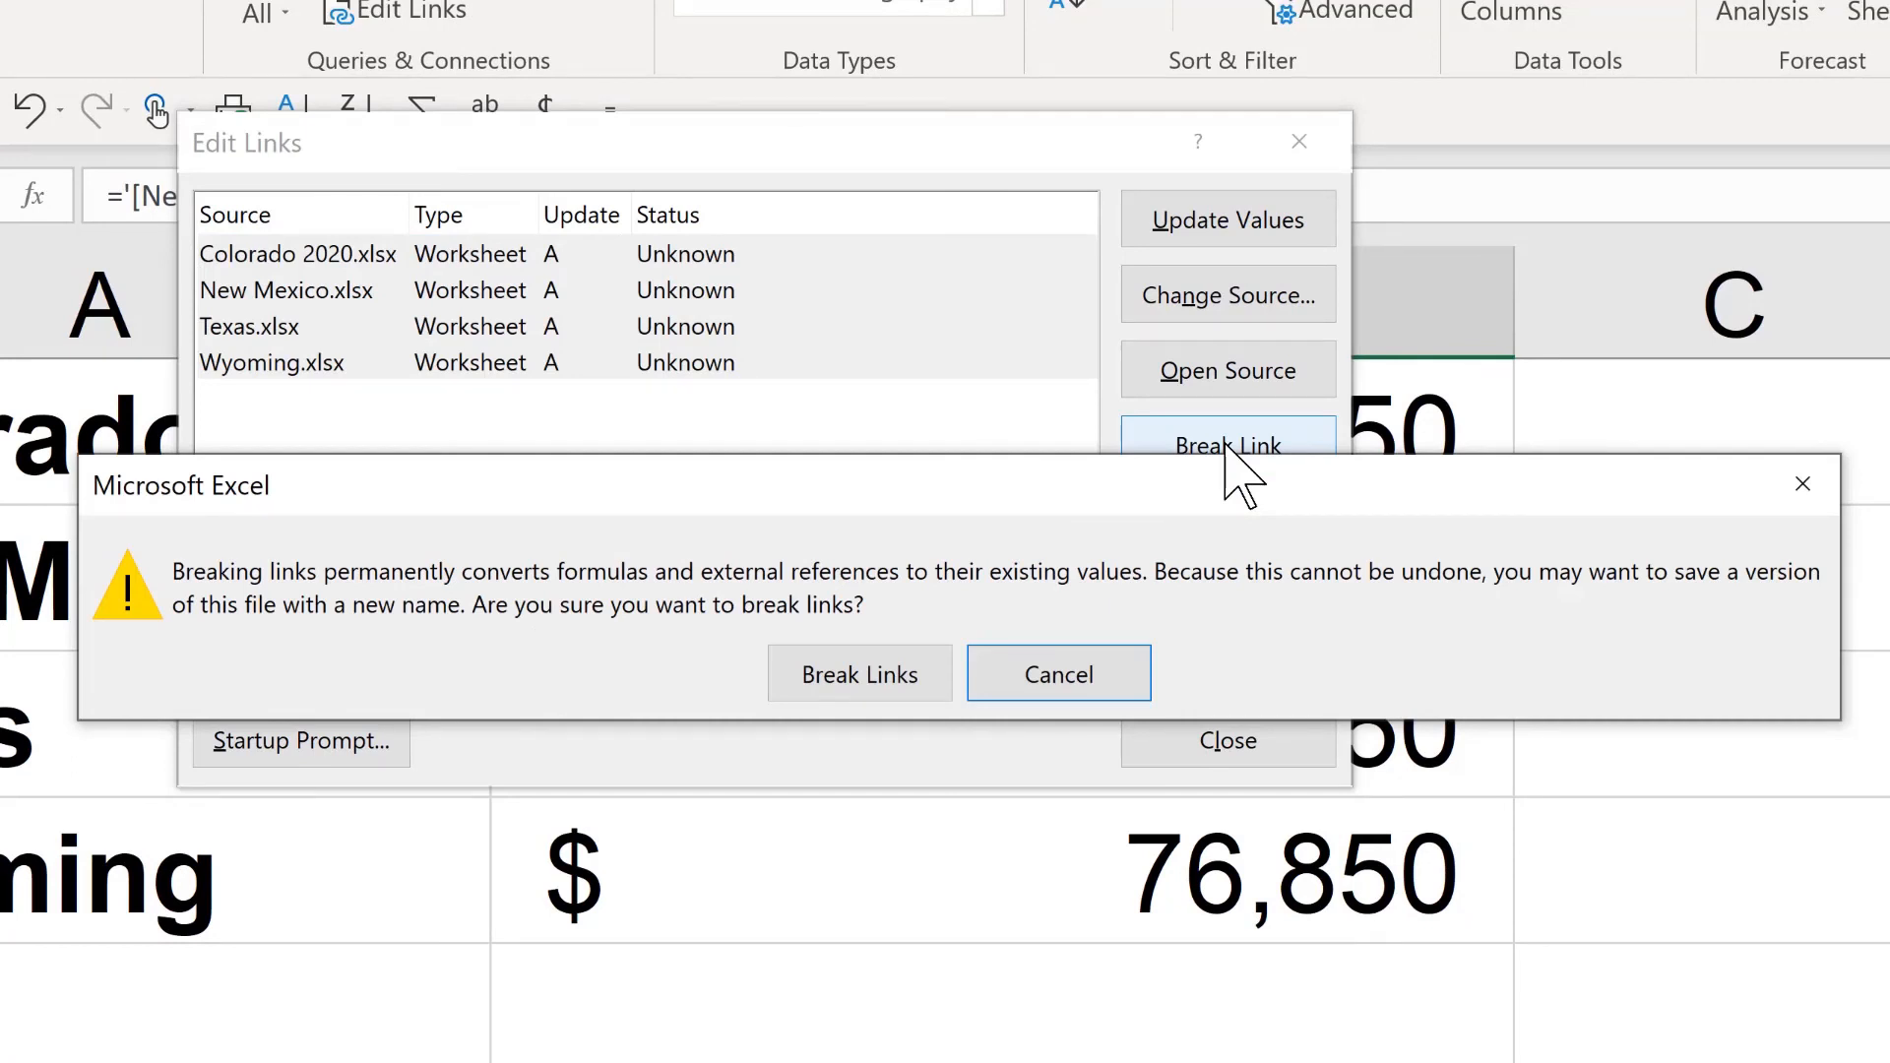
{"action": "left_click", "coordinate": [860, 677]}
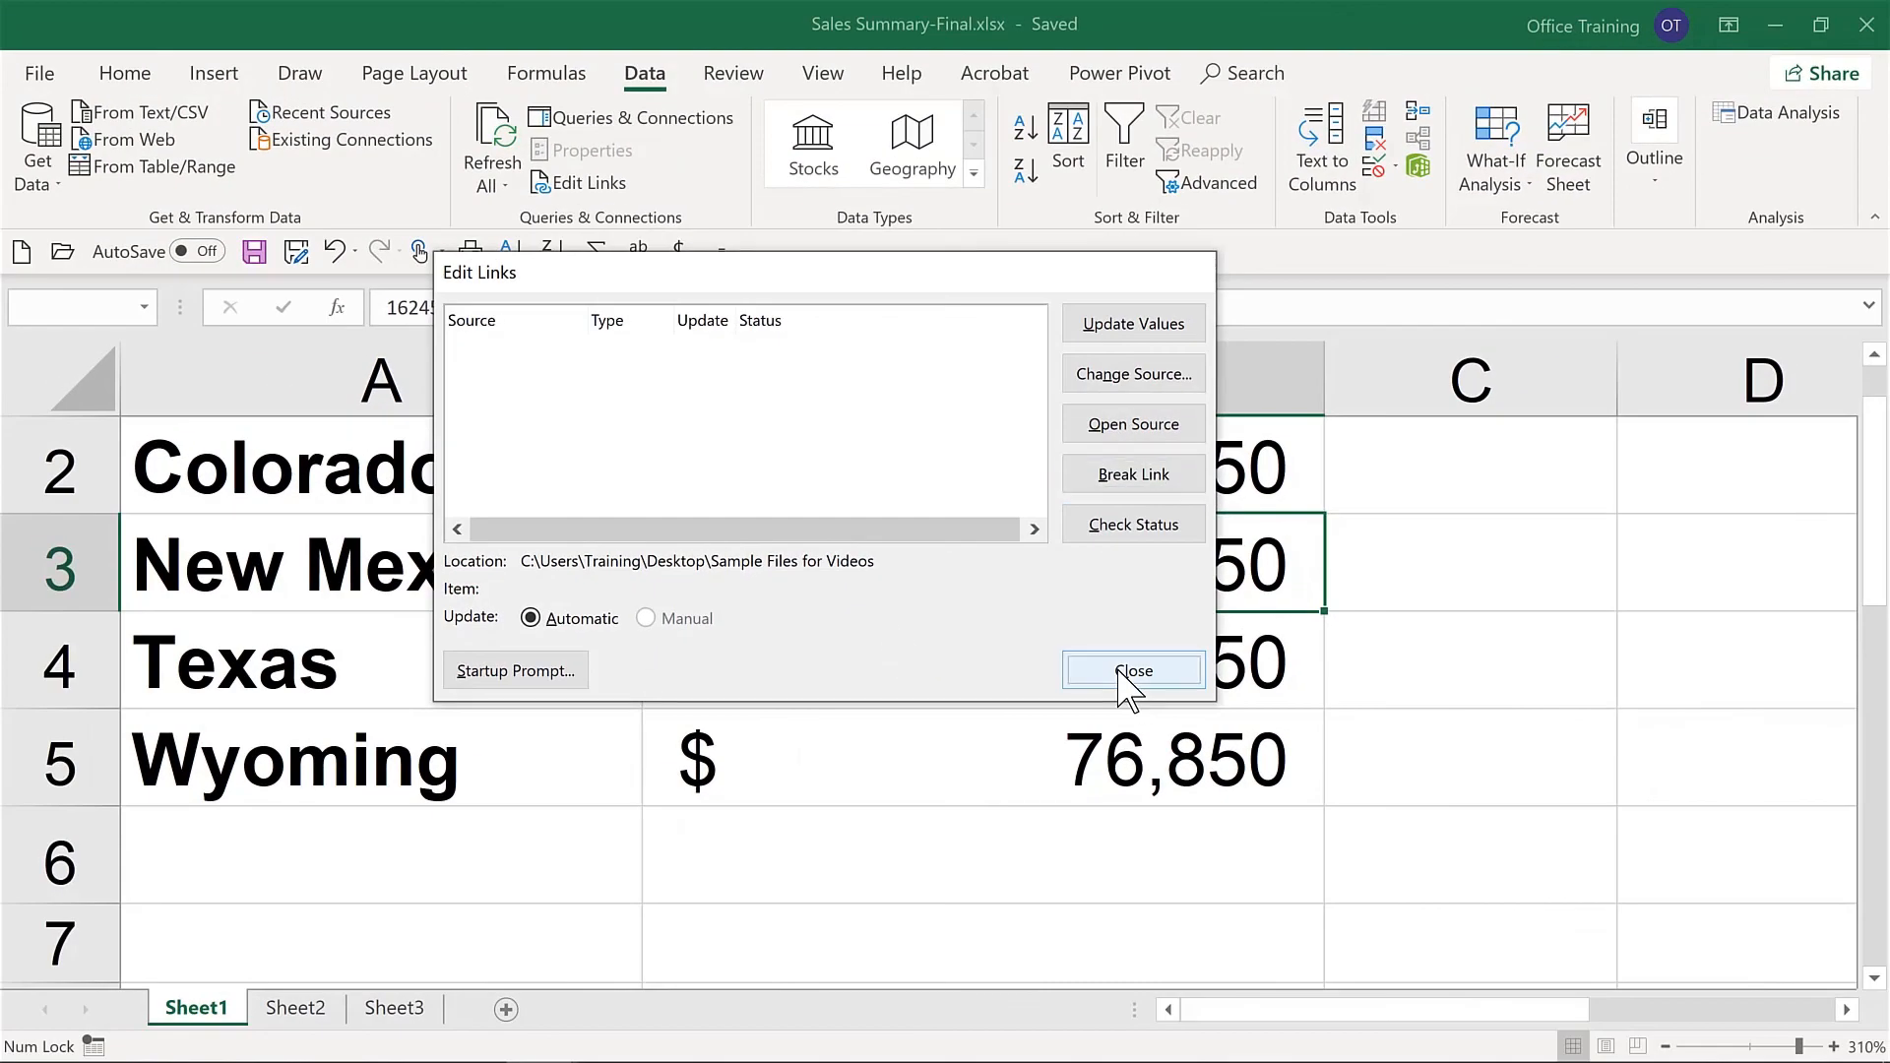
{"action": "left_click", "coordinate": [1123, 674]}
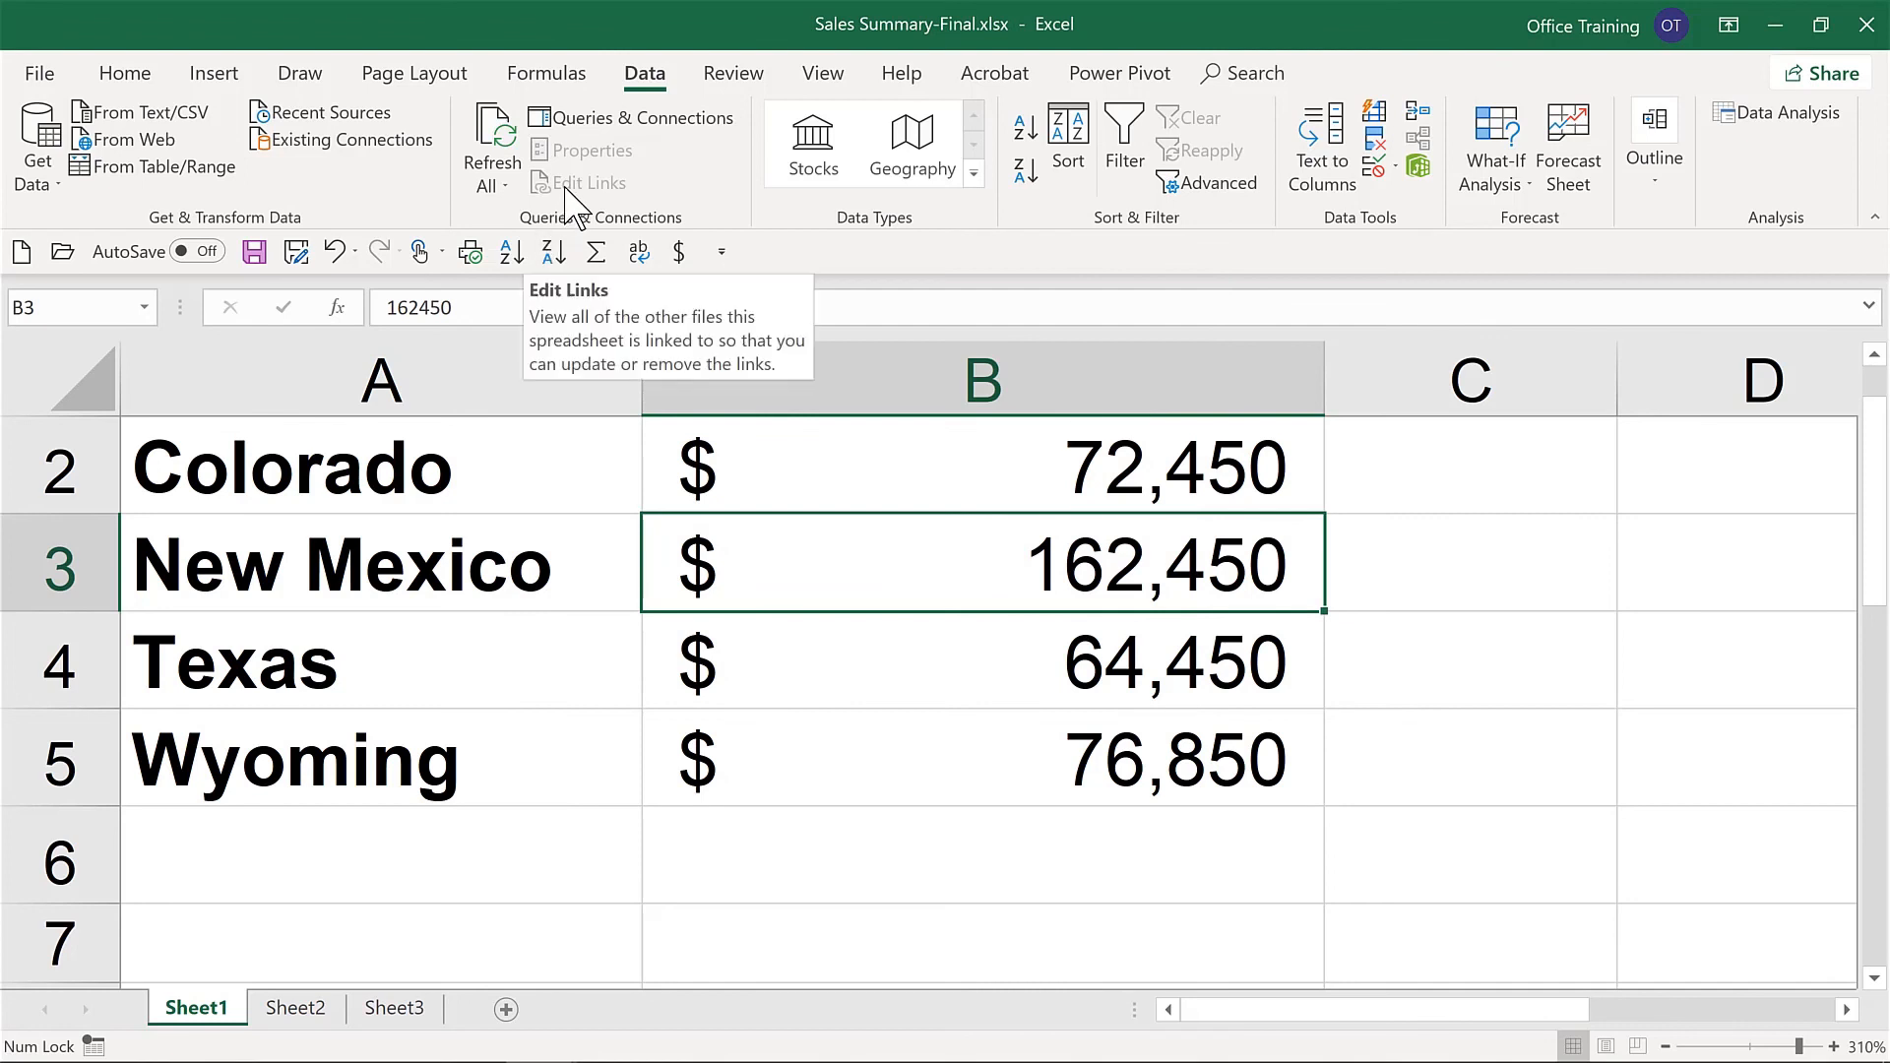
{"action": "left_click", "coordinate": [767, 481]}
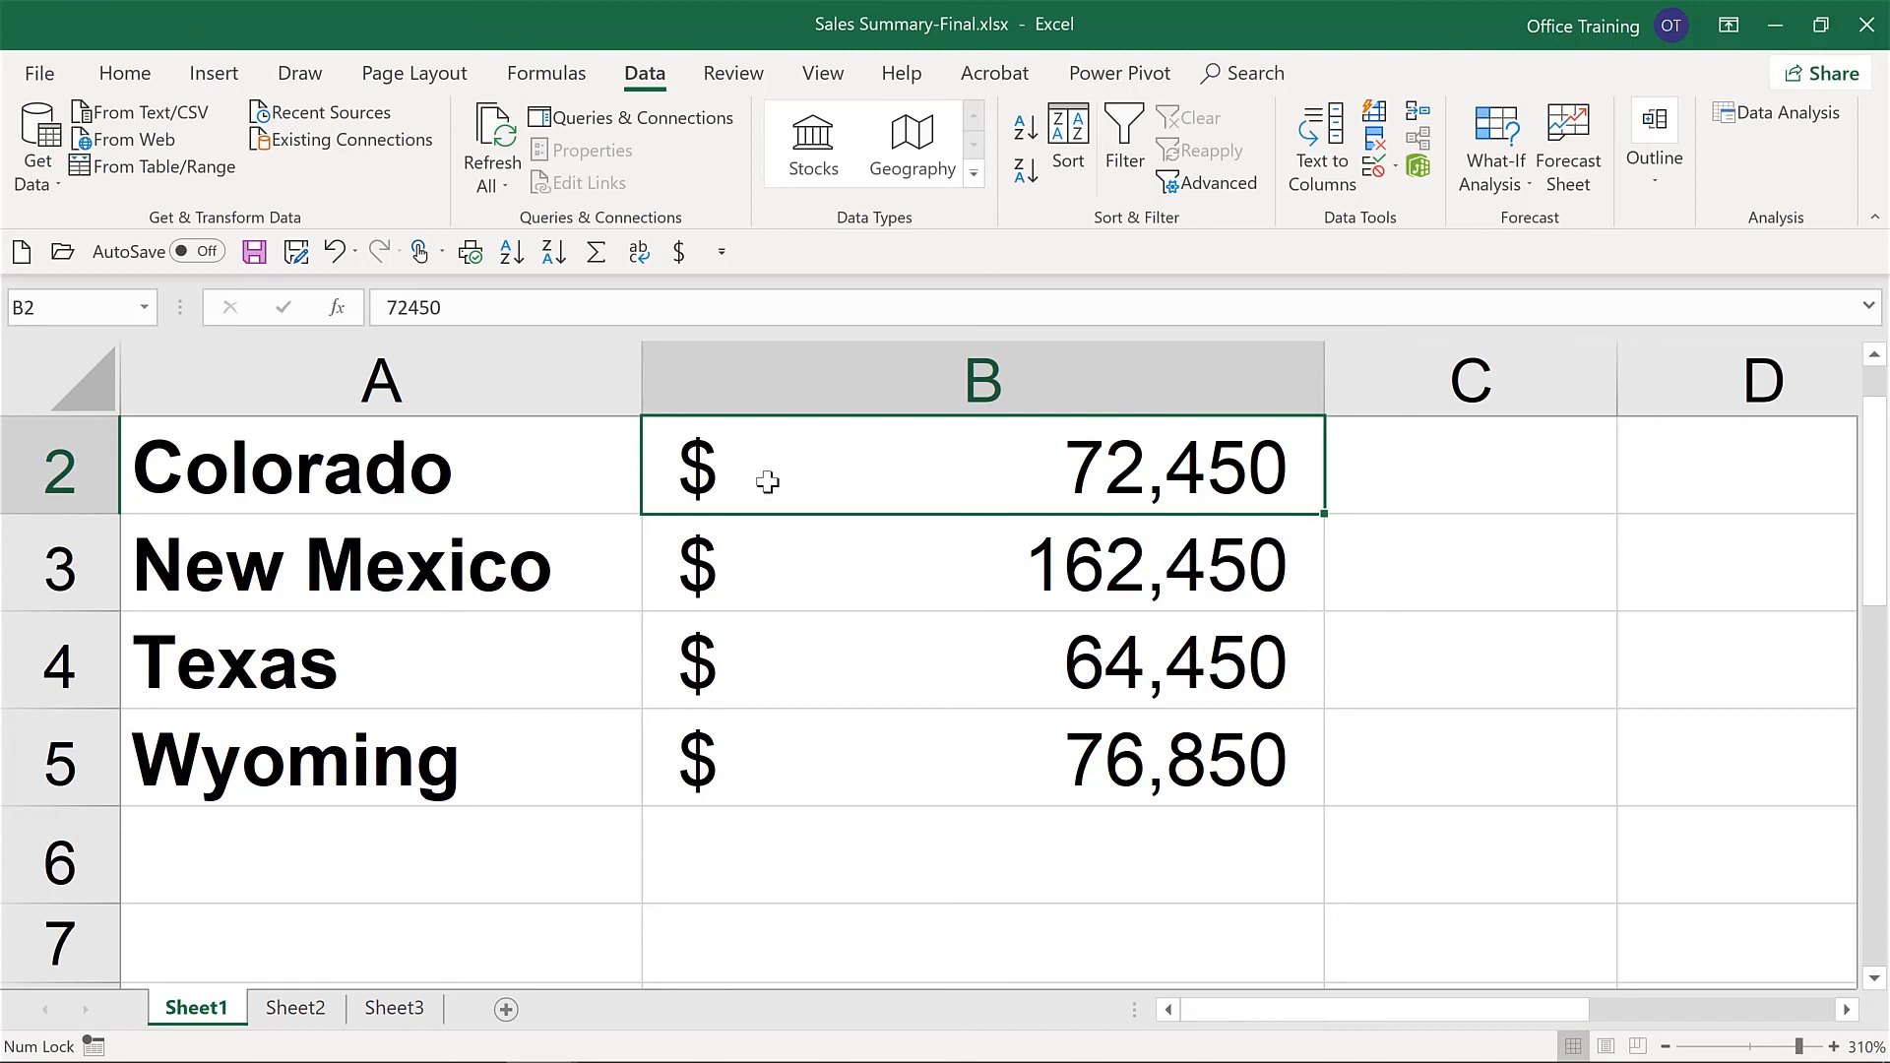
{"action": "key", "text": "ctrl+s"}
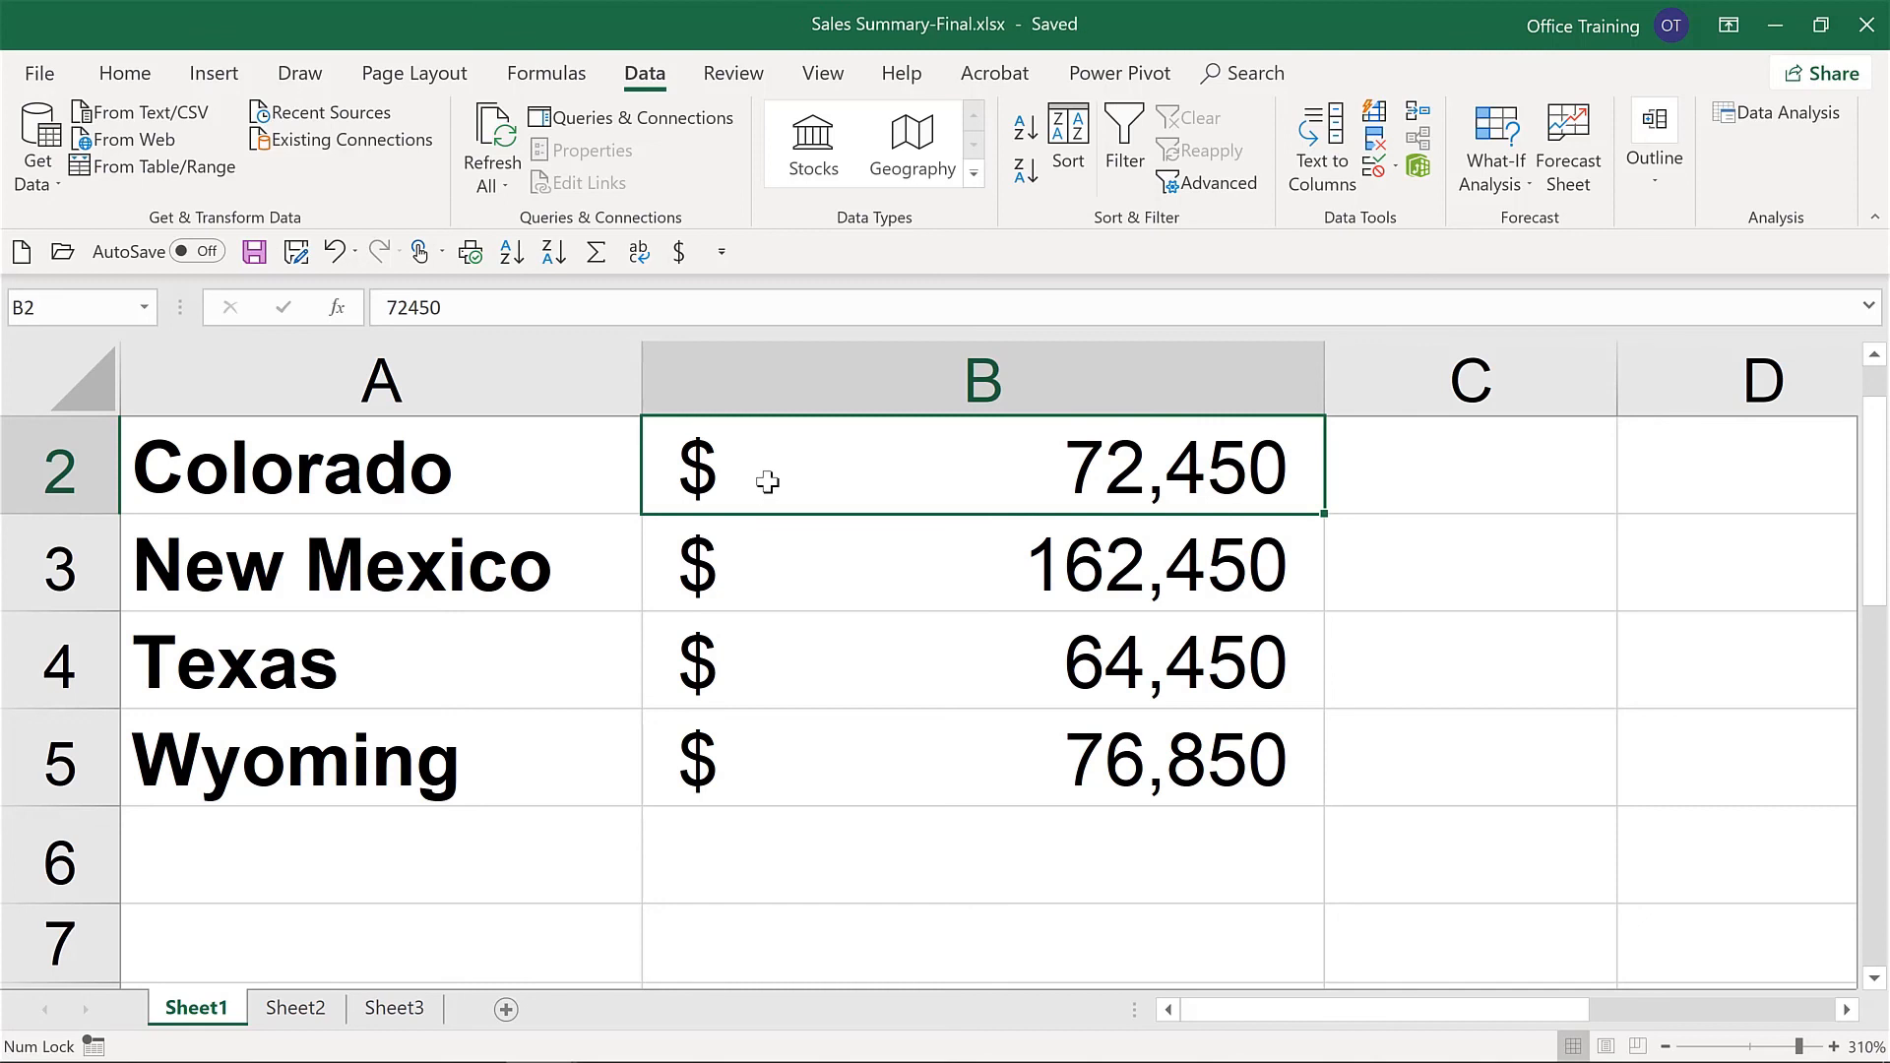